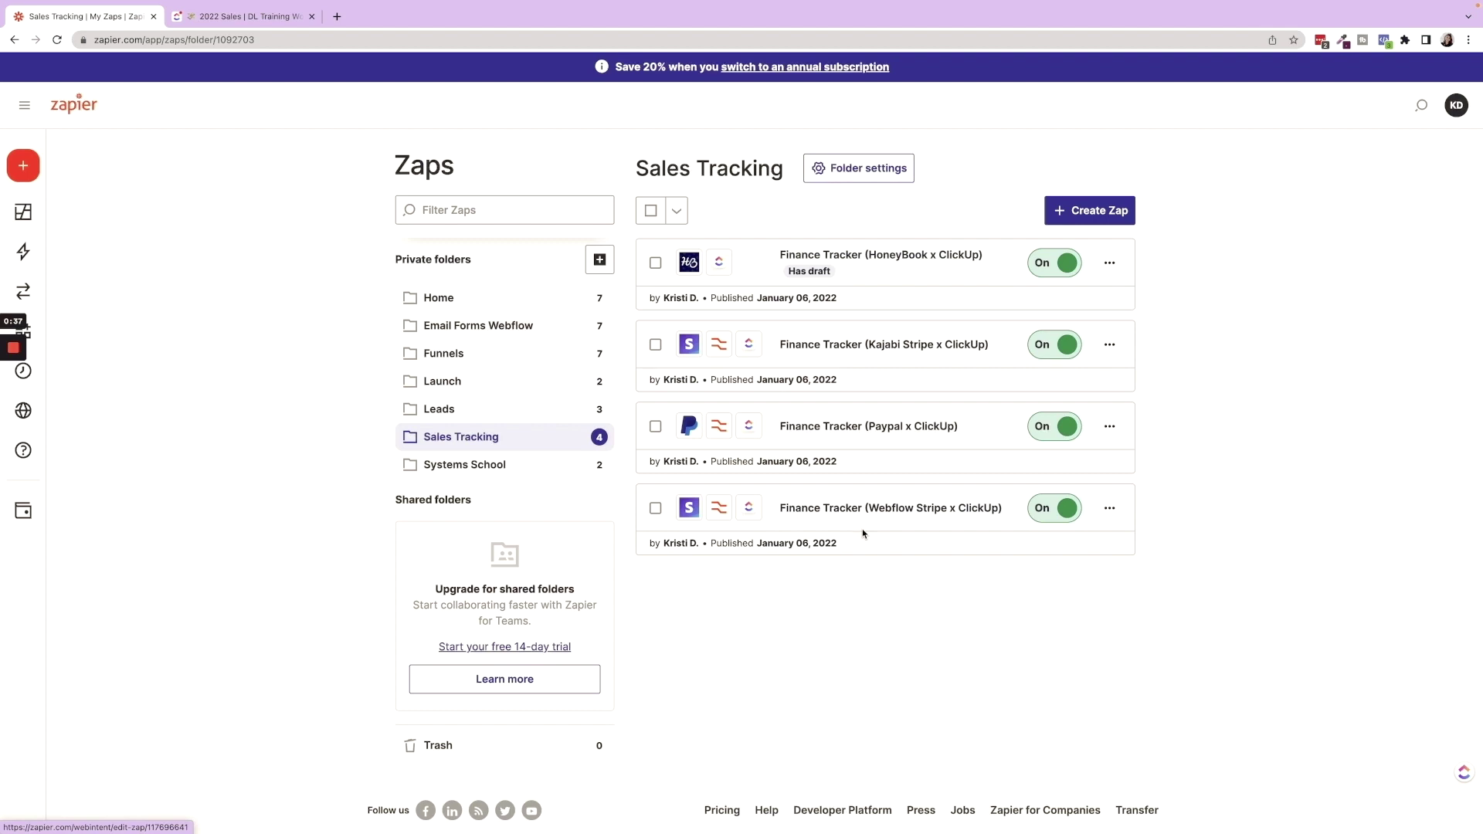
pyautogui.click(243, 17)
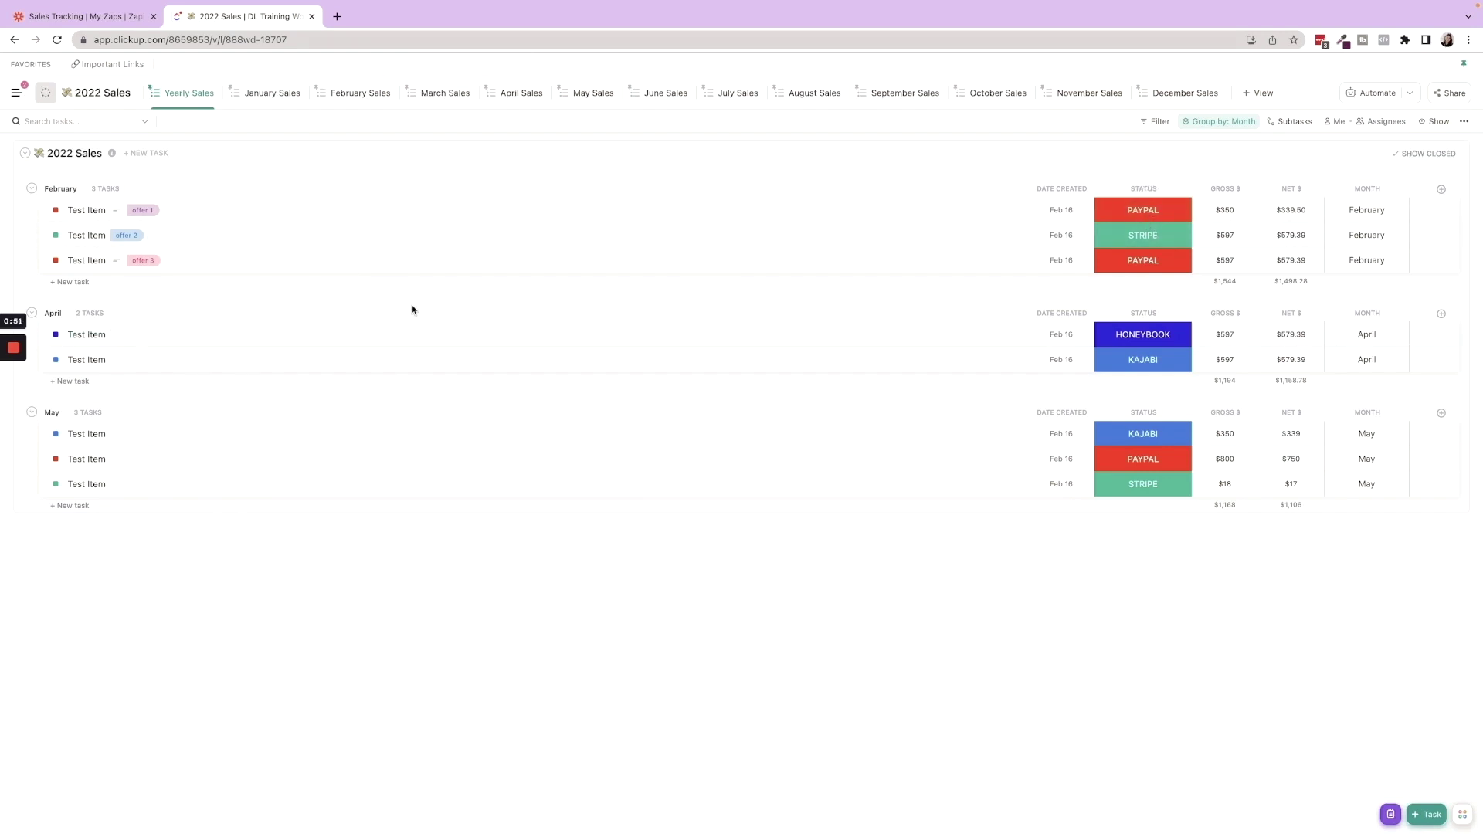
pyautogui.click(85, 16)
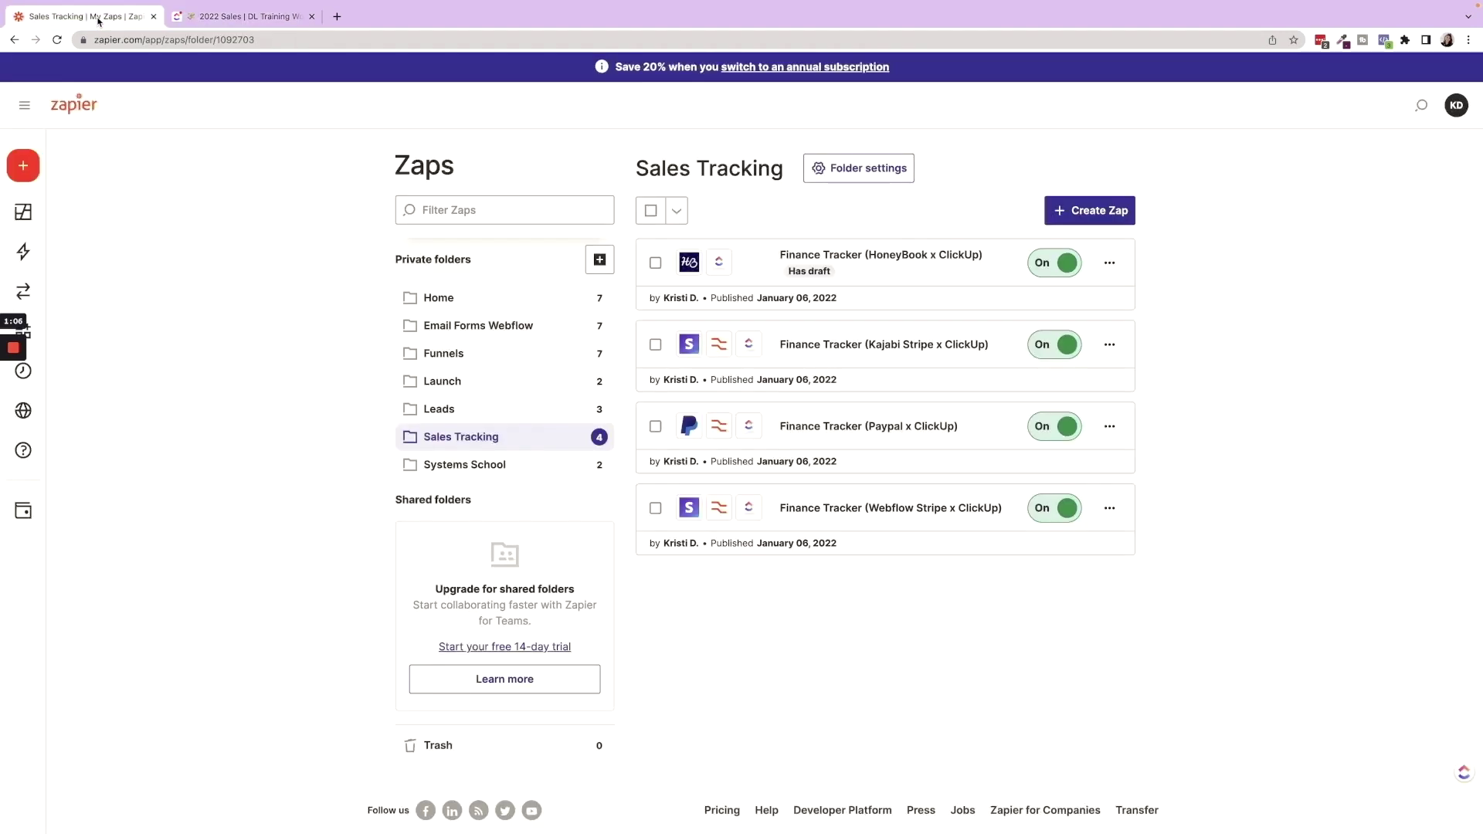
# Step: Open the Finance Tracker (HoneyBook x ClickUp) zap and expand its HoneyBook trigger and Create Task step
pyautogui.click(850, 260)
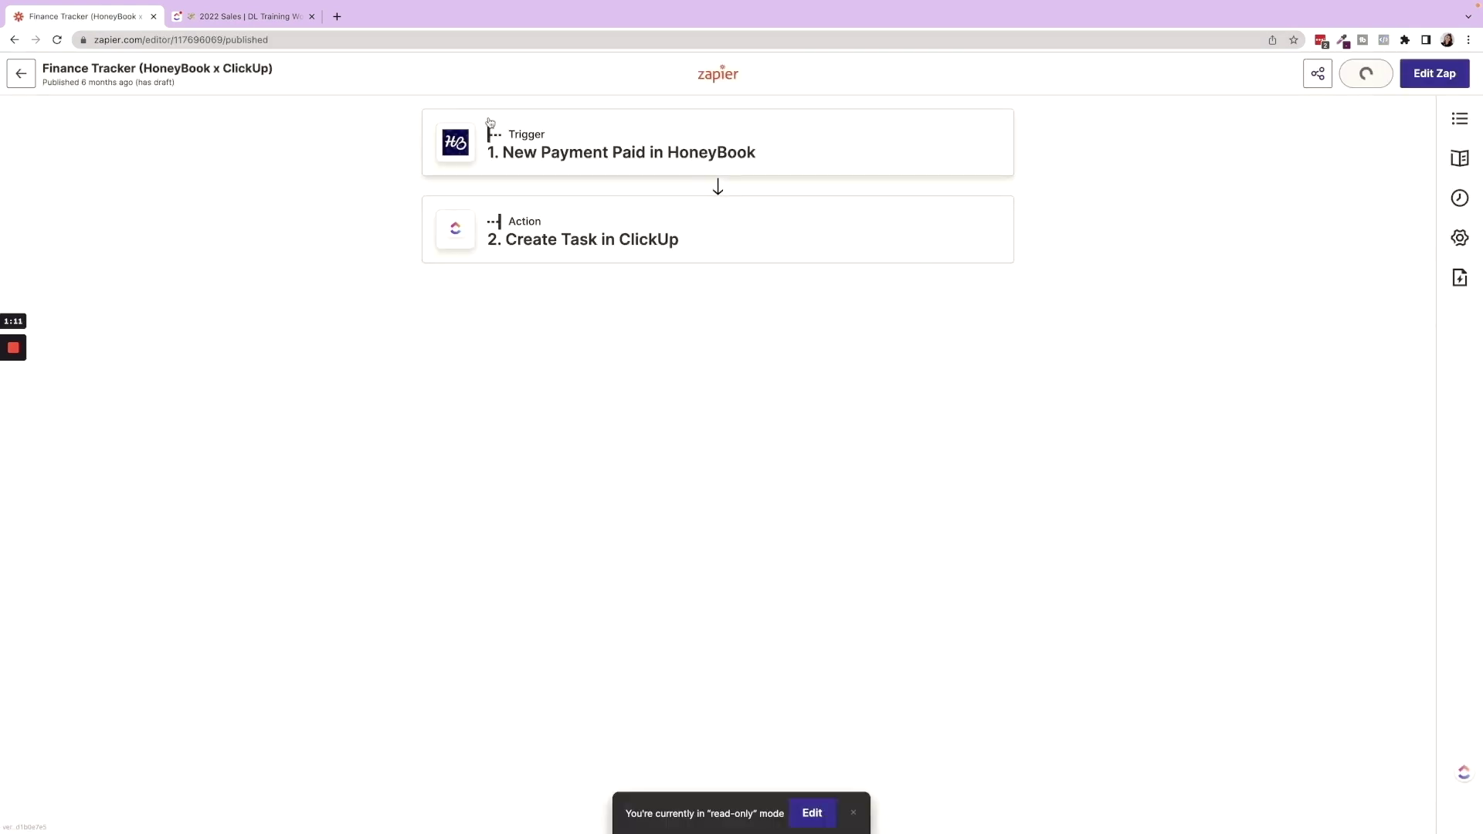
pyautogui.click(492, 141)
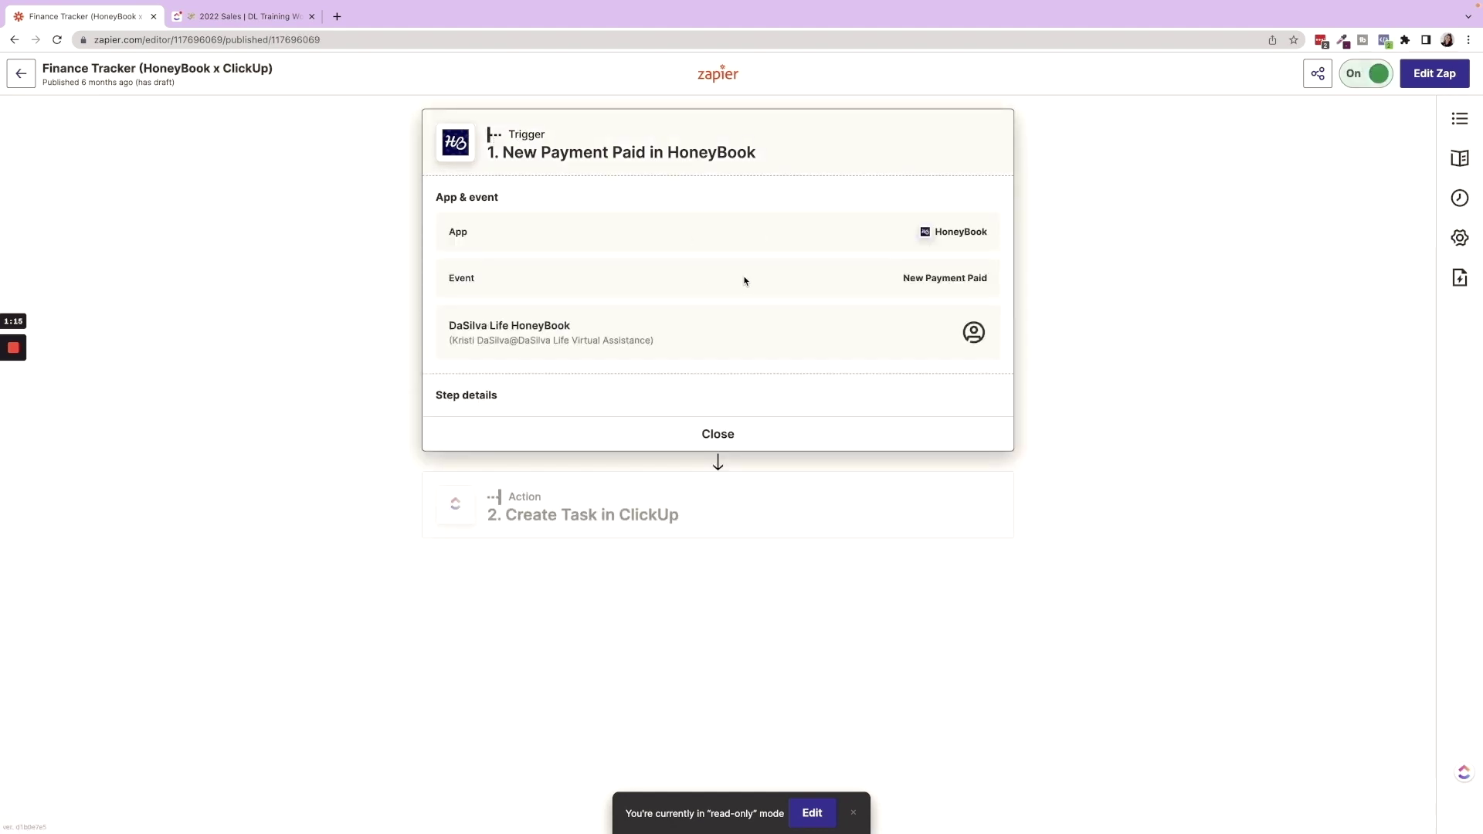
pyautogui.click(618, 504)
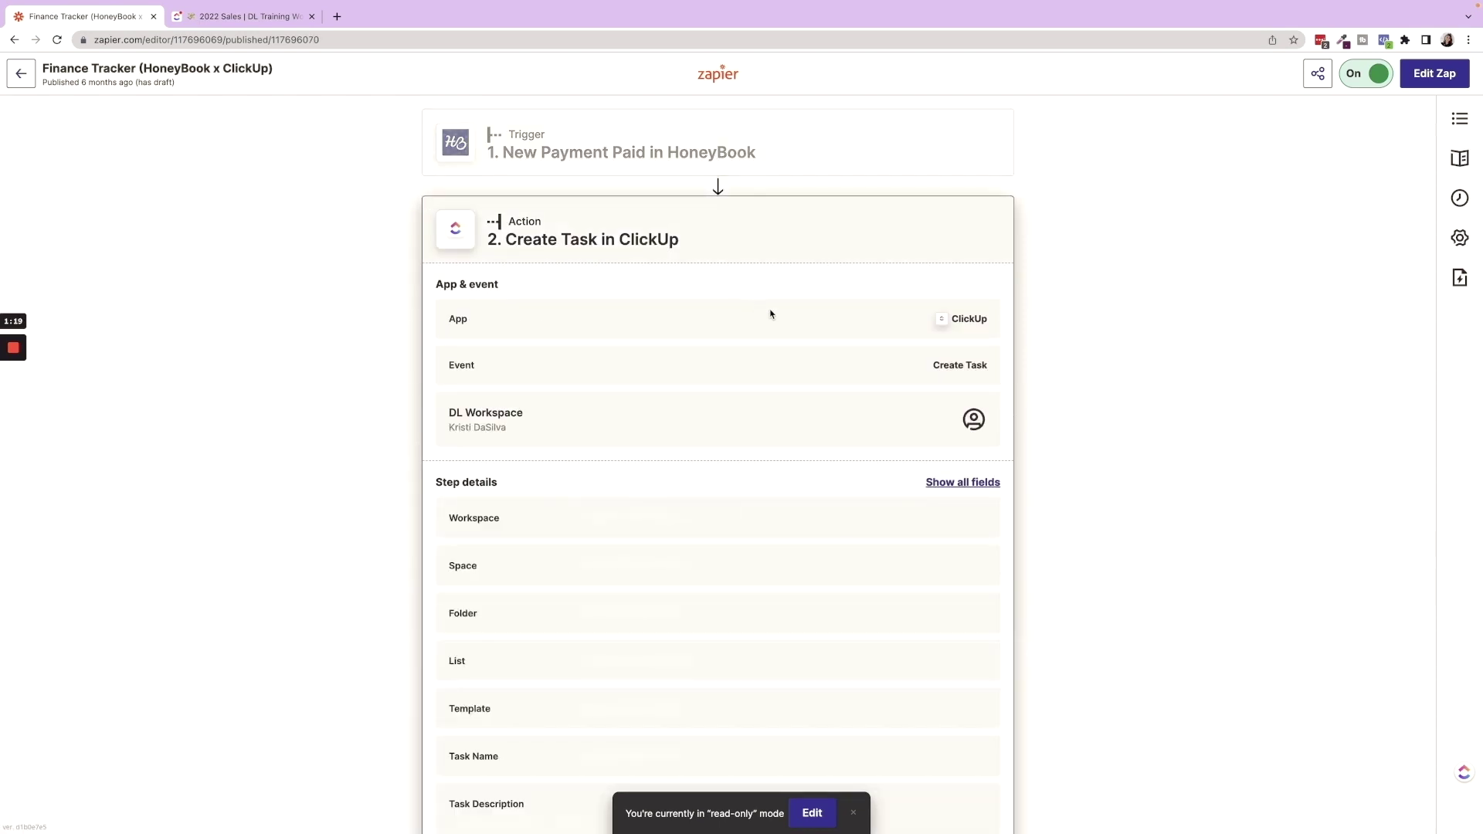
# Step: Scroll through the Create Task in ClickUp fields, highlighting the Gross Payment mapping
pyautogui.scroll(-1, 661, 466)
pyautogui.scroll(-3, 661, 466)
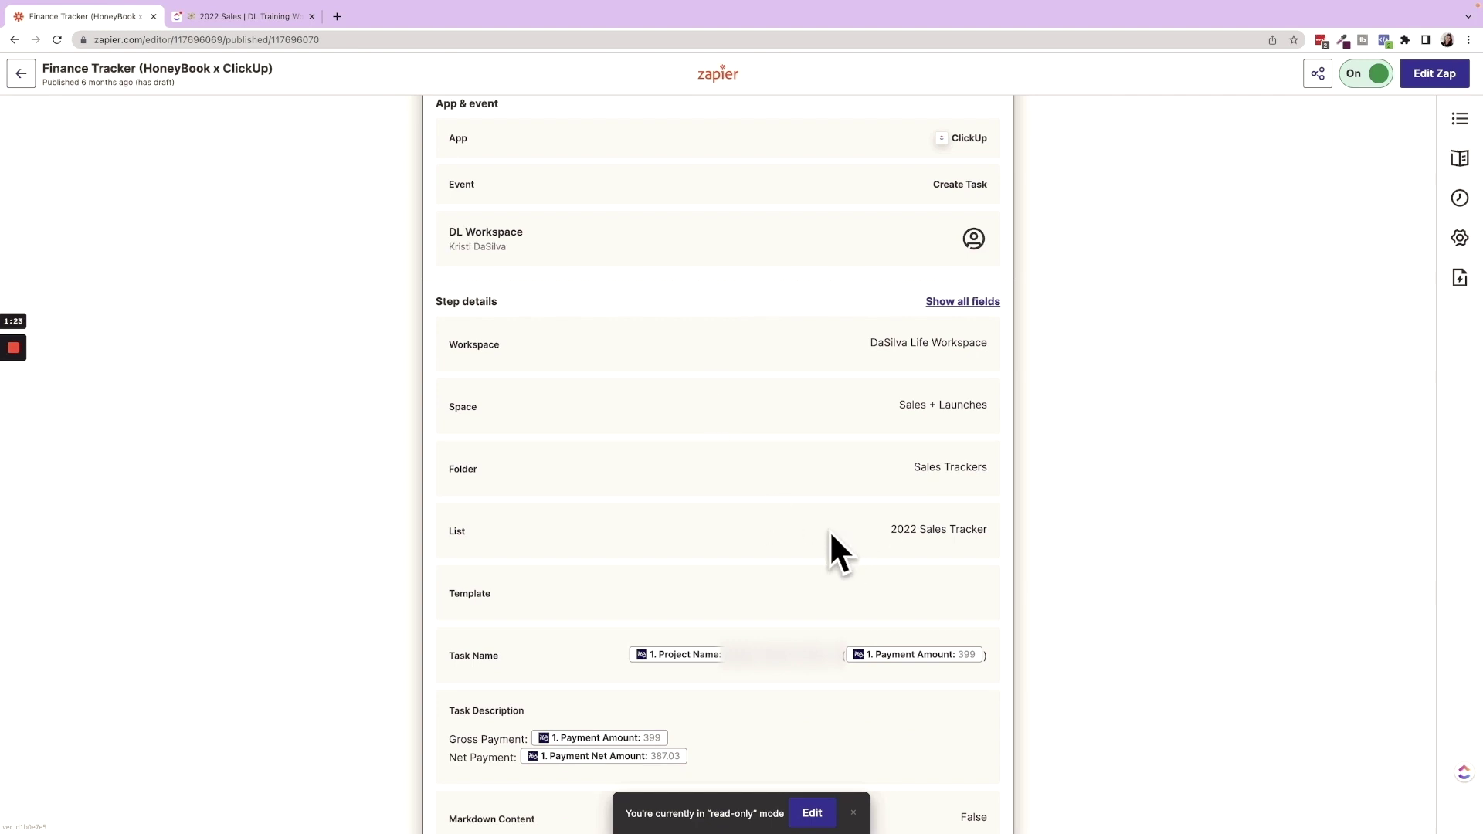
pyautogui.scroll(-4, 794, 526)
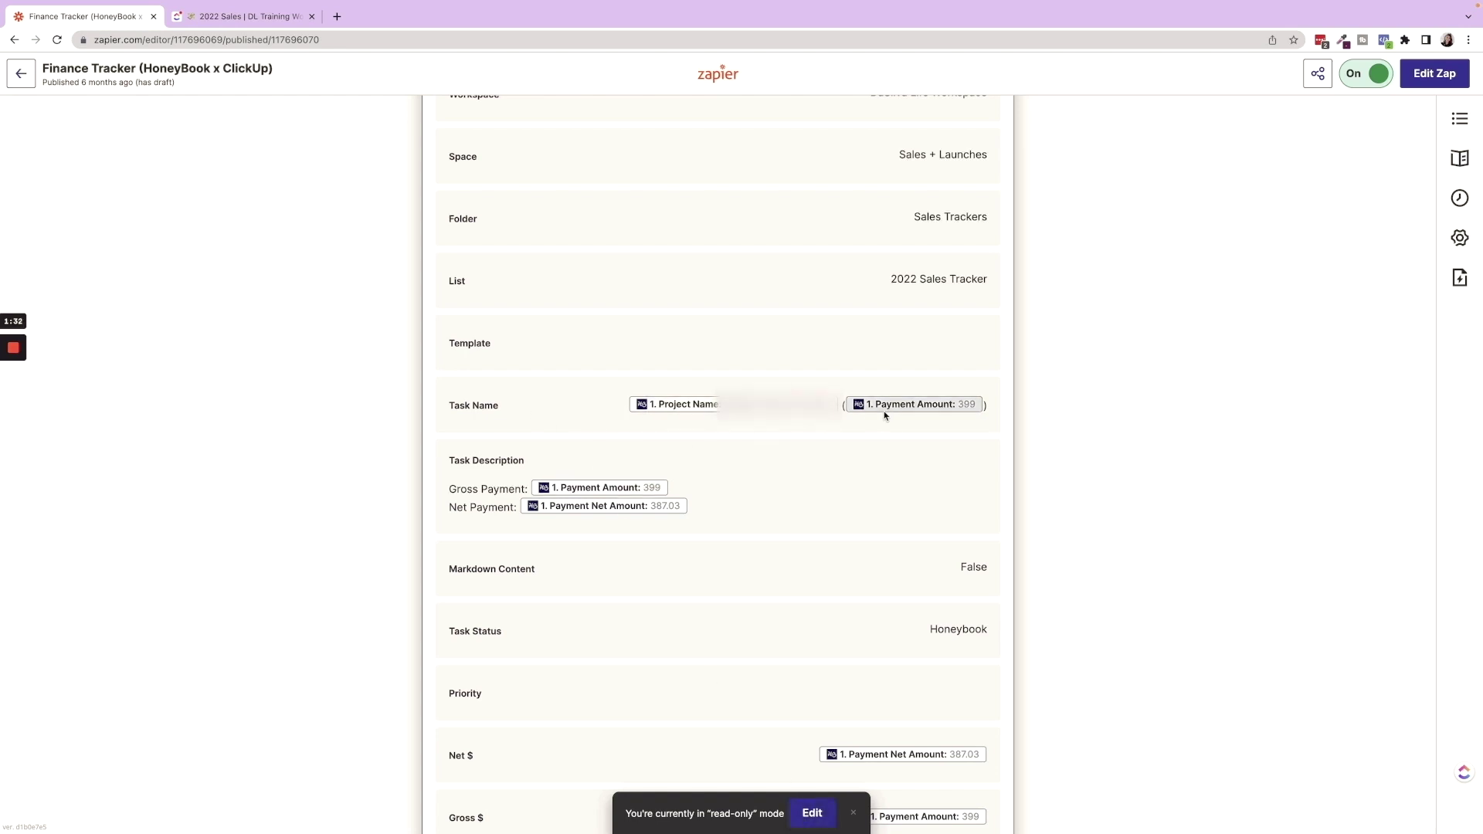
pyautogui.scroll(-2, 880, 427)
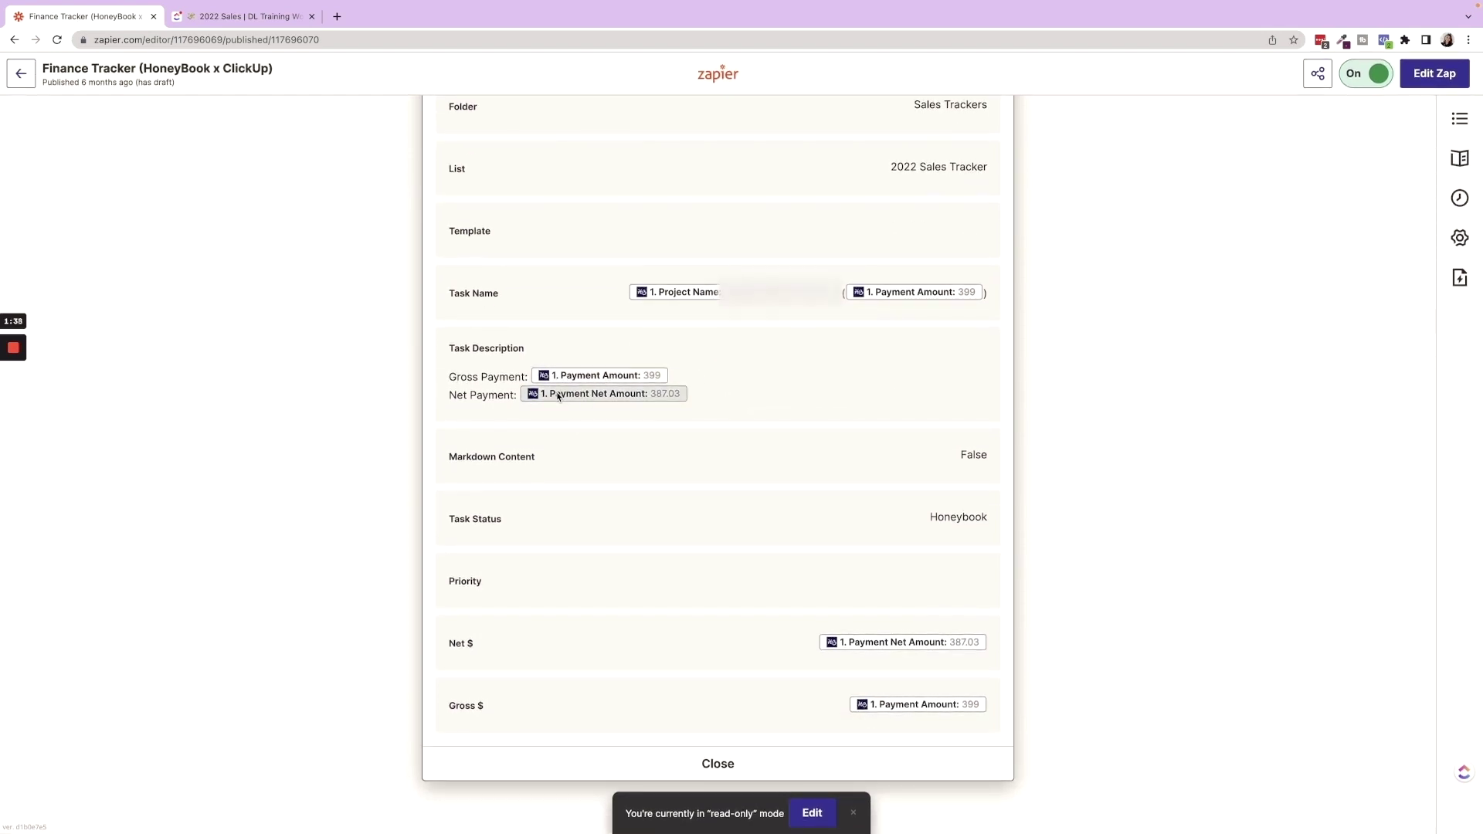
pyautogui.moveTo(448, 377); pyautogui.dragTo(533, 381)
pyautogui.click(513, 377)
# Step: Open the HoneyBook zap's unpublished draft for editing and expand the ClickUp step's Set up action
pyautogui.click(811, 814)
pyautogui.click(792, 474)
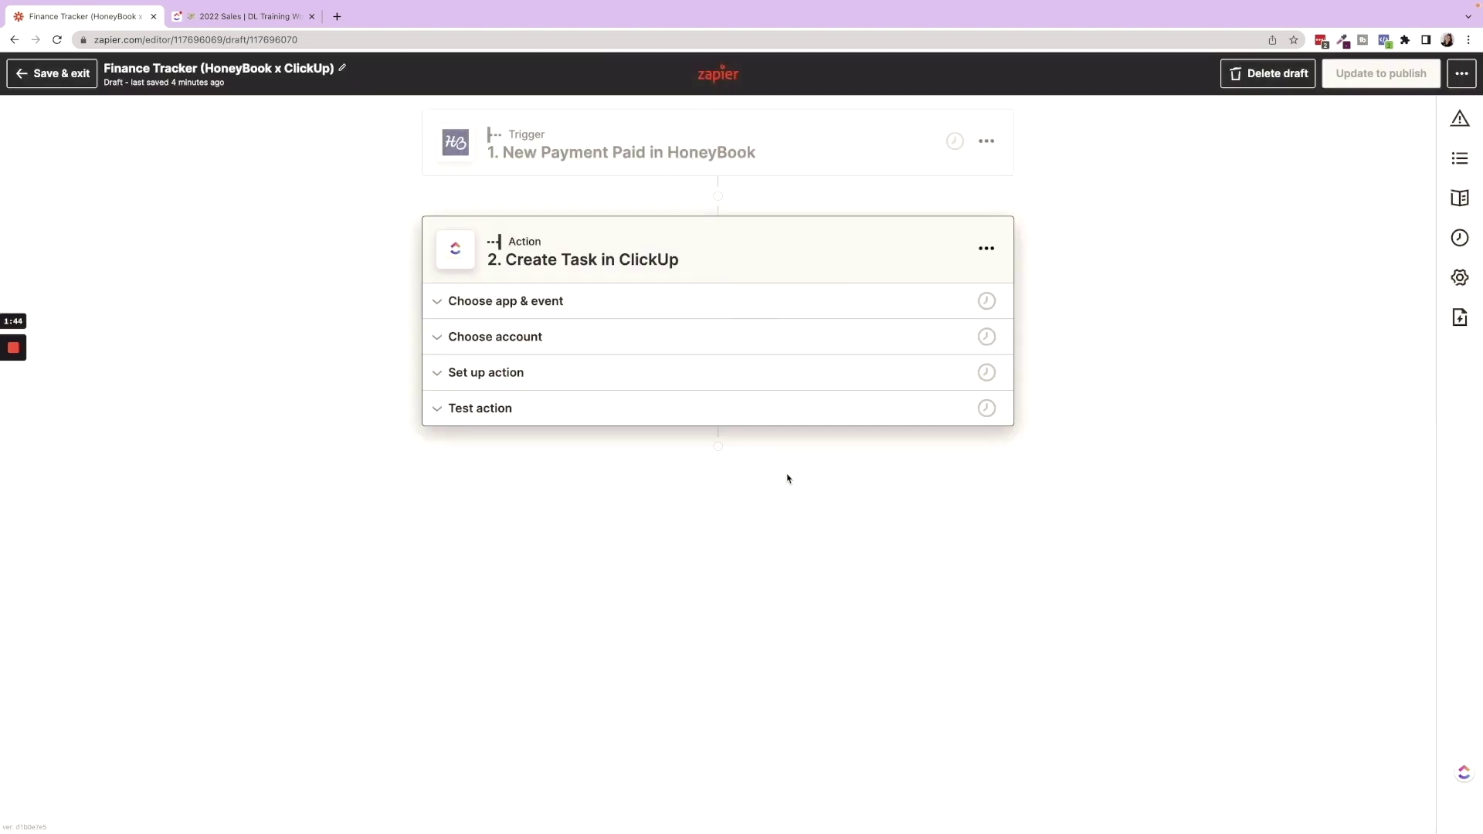
pyautogui.click(498, 374)
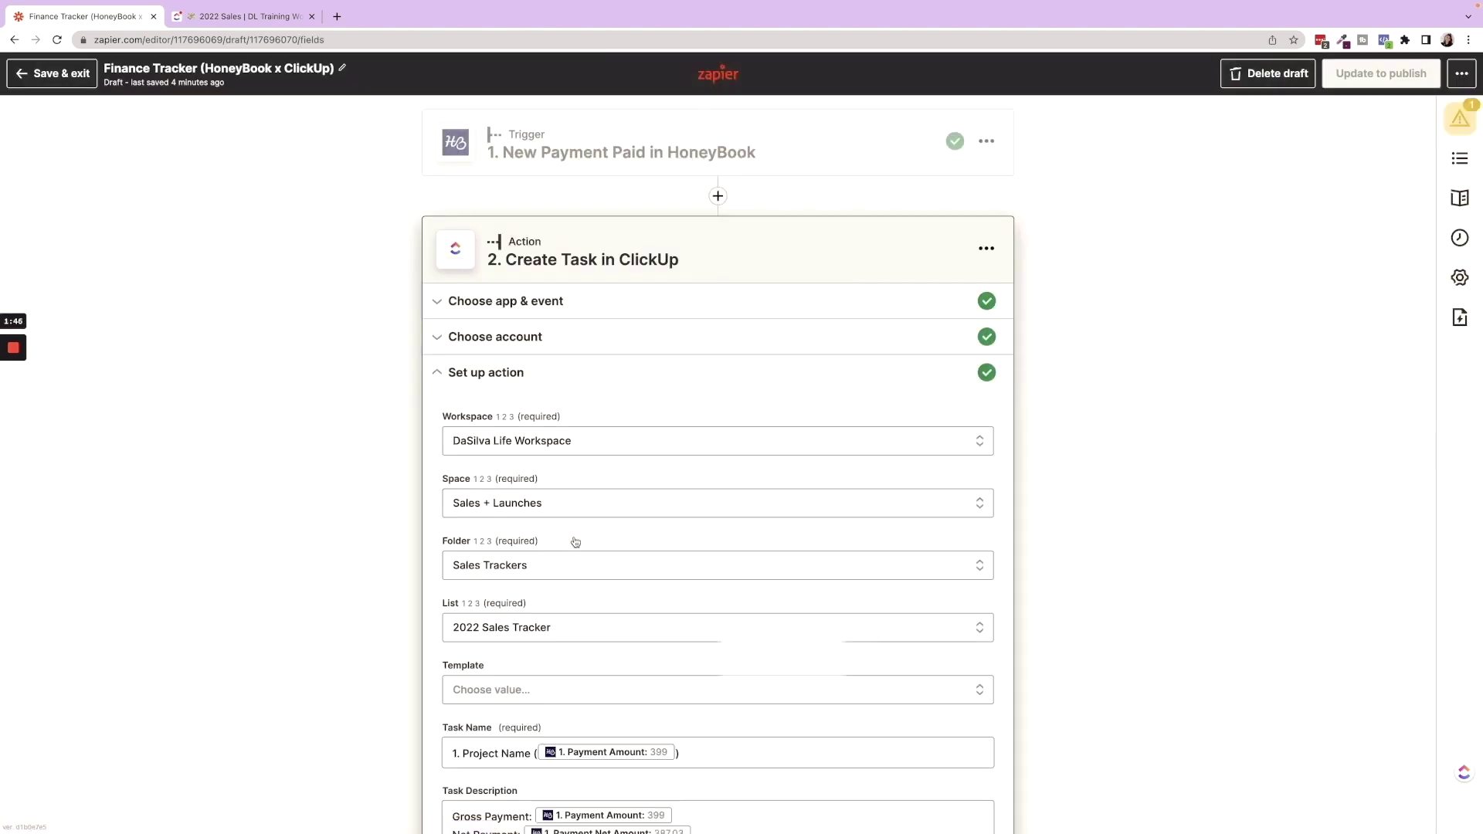
# Step: Review the Create Task fields and continue on to the Test action section
pyautogui.scroll(-3, 573, 539)
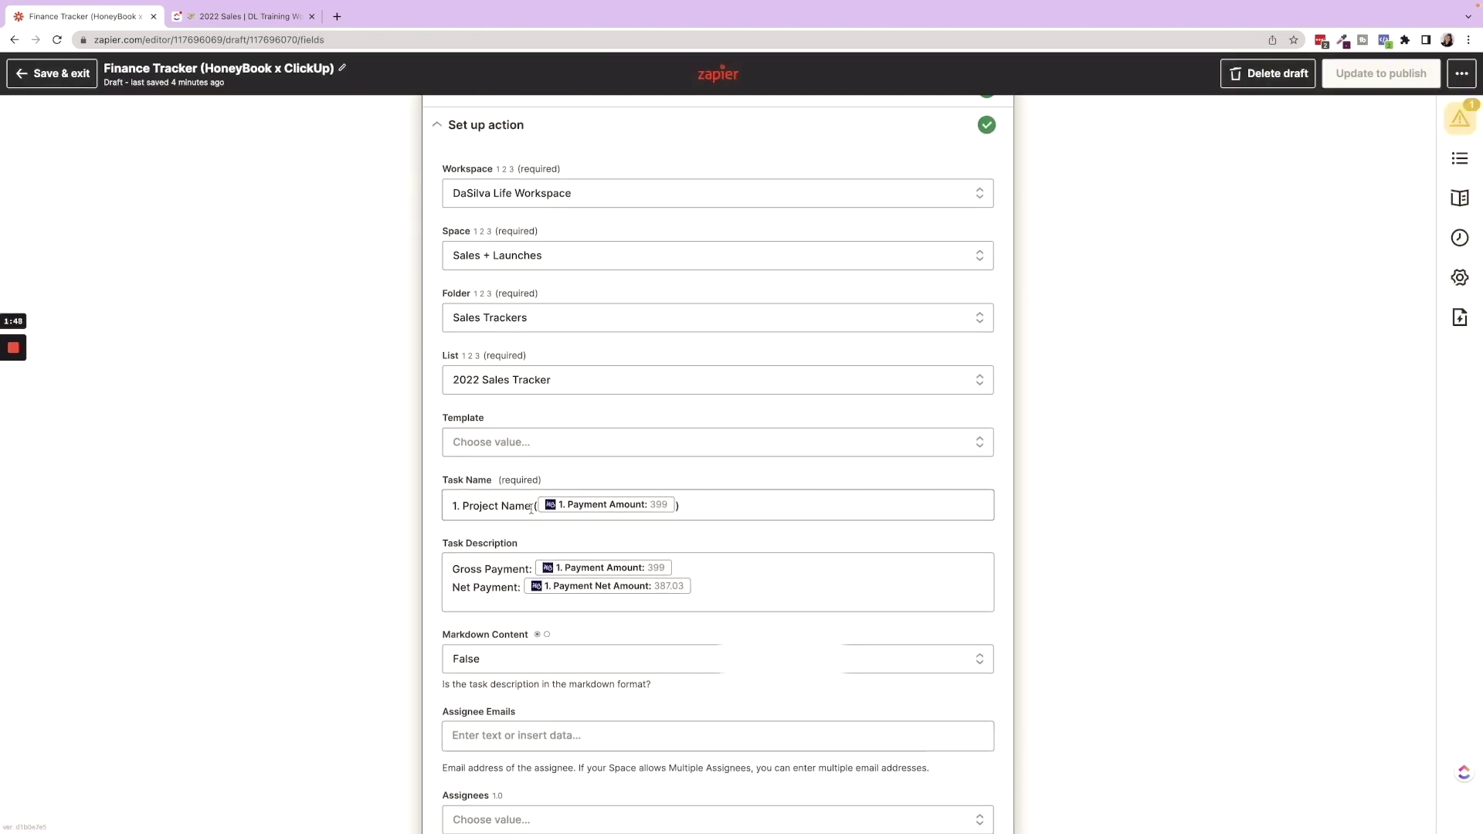
pyautogui.scroll(-1, 527, 508)
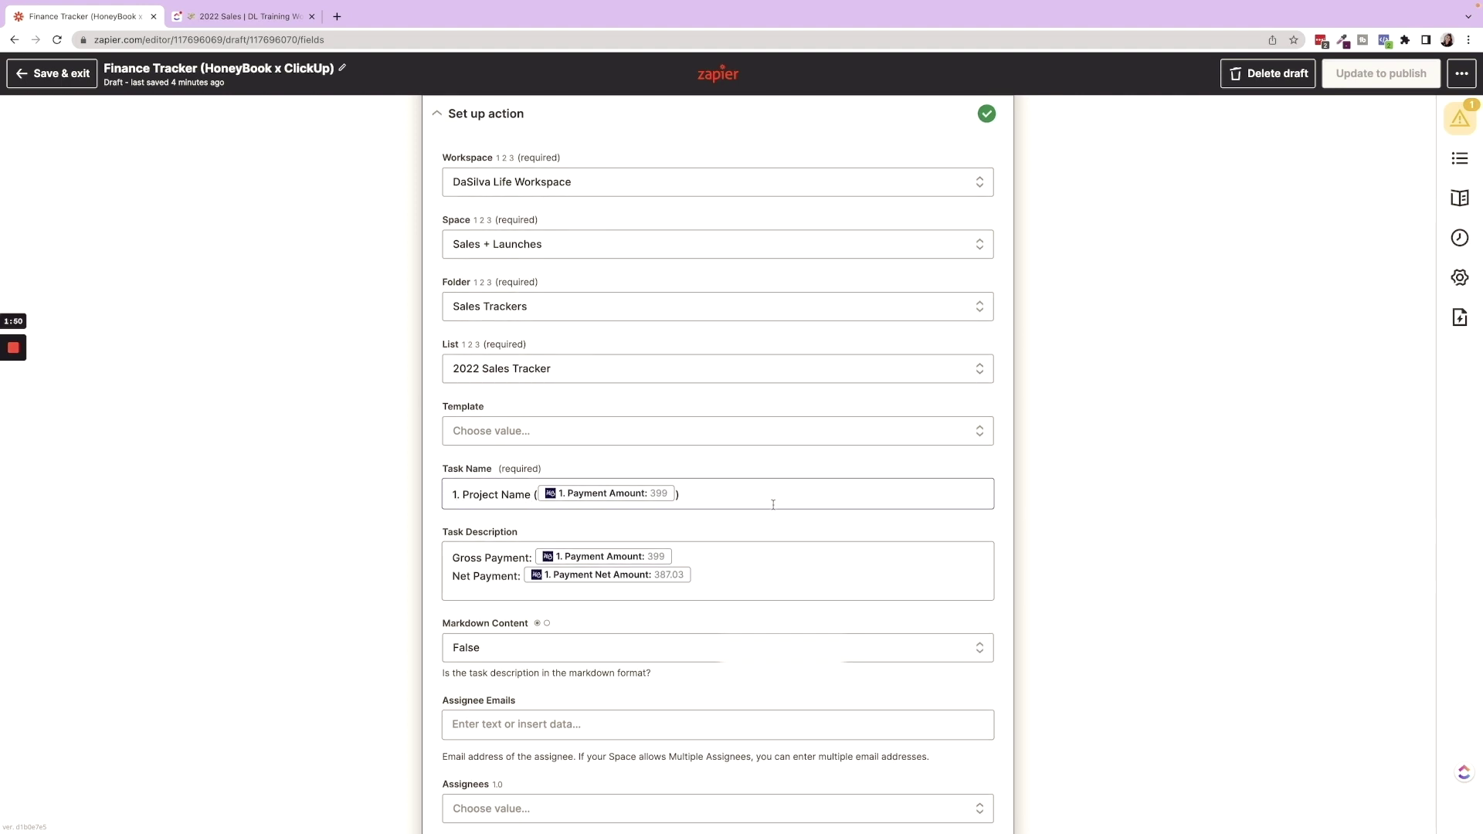
pyautogui.scroll(-8, 733, 593)
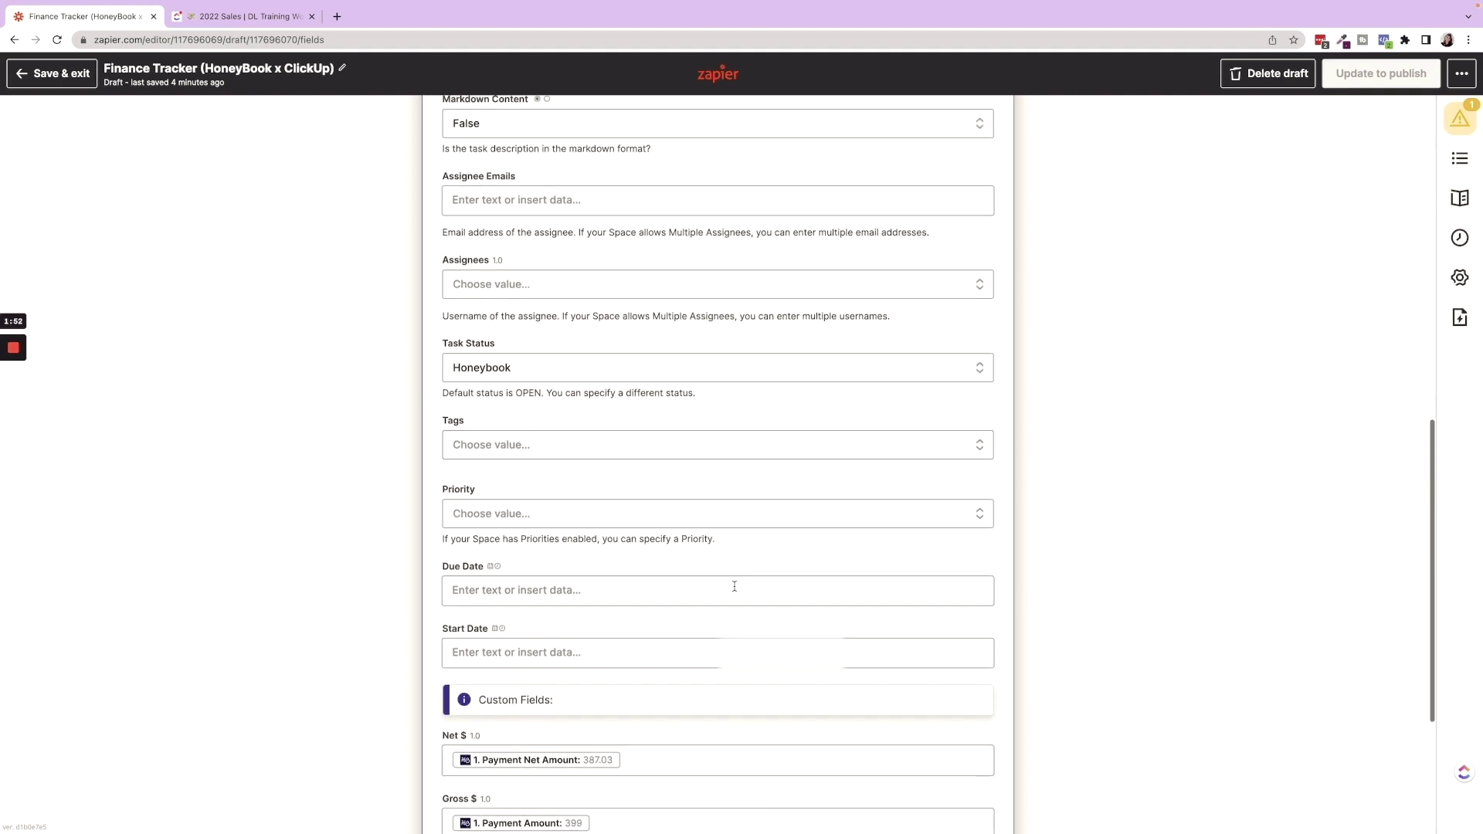
pyautogui.scroll(-2, 628, 623)
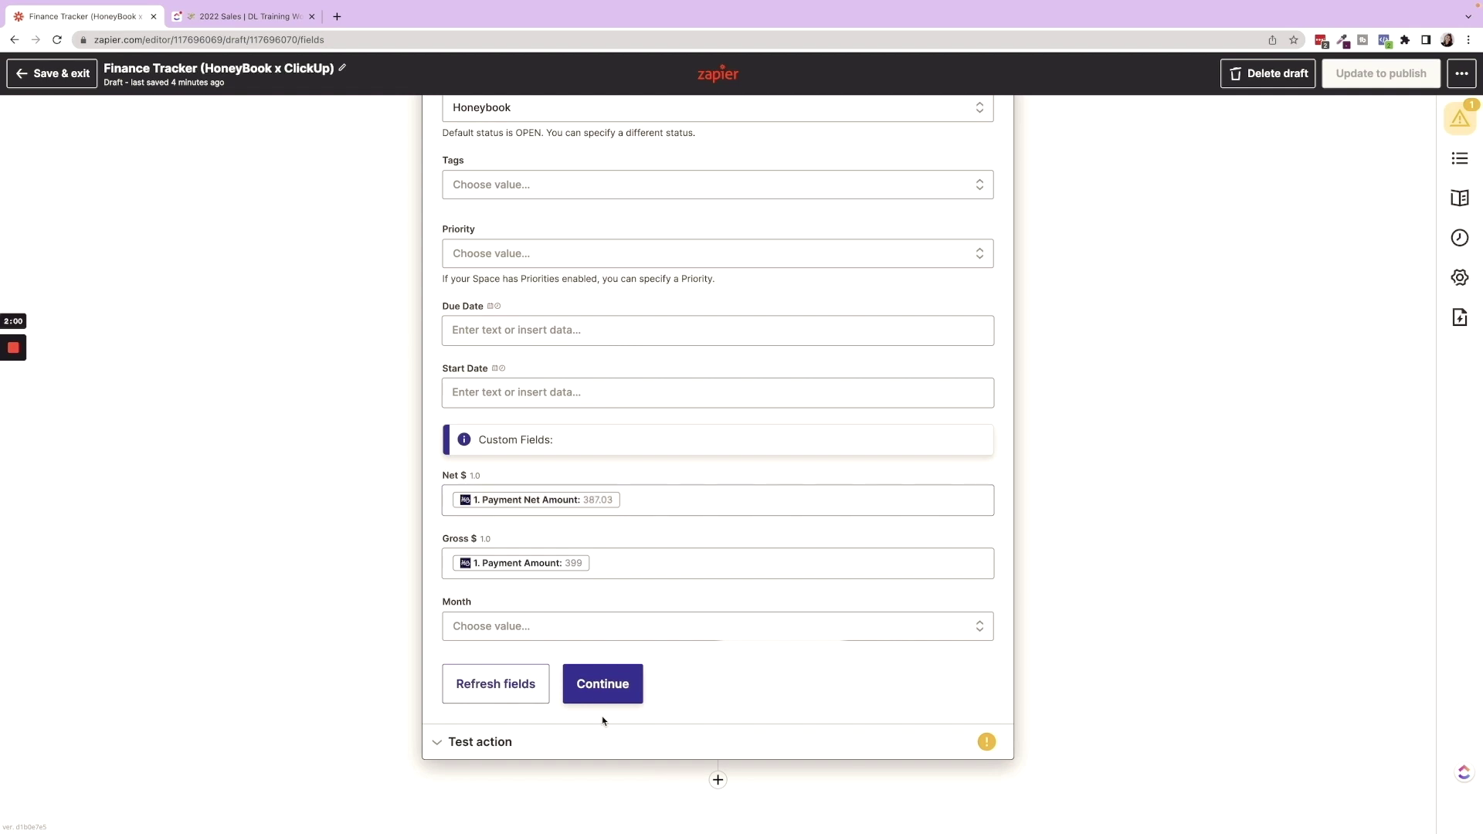
pyautogui.click(603, 688)
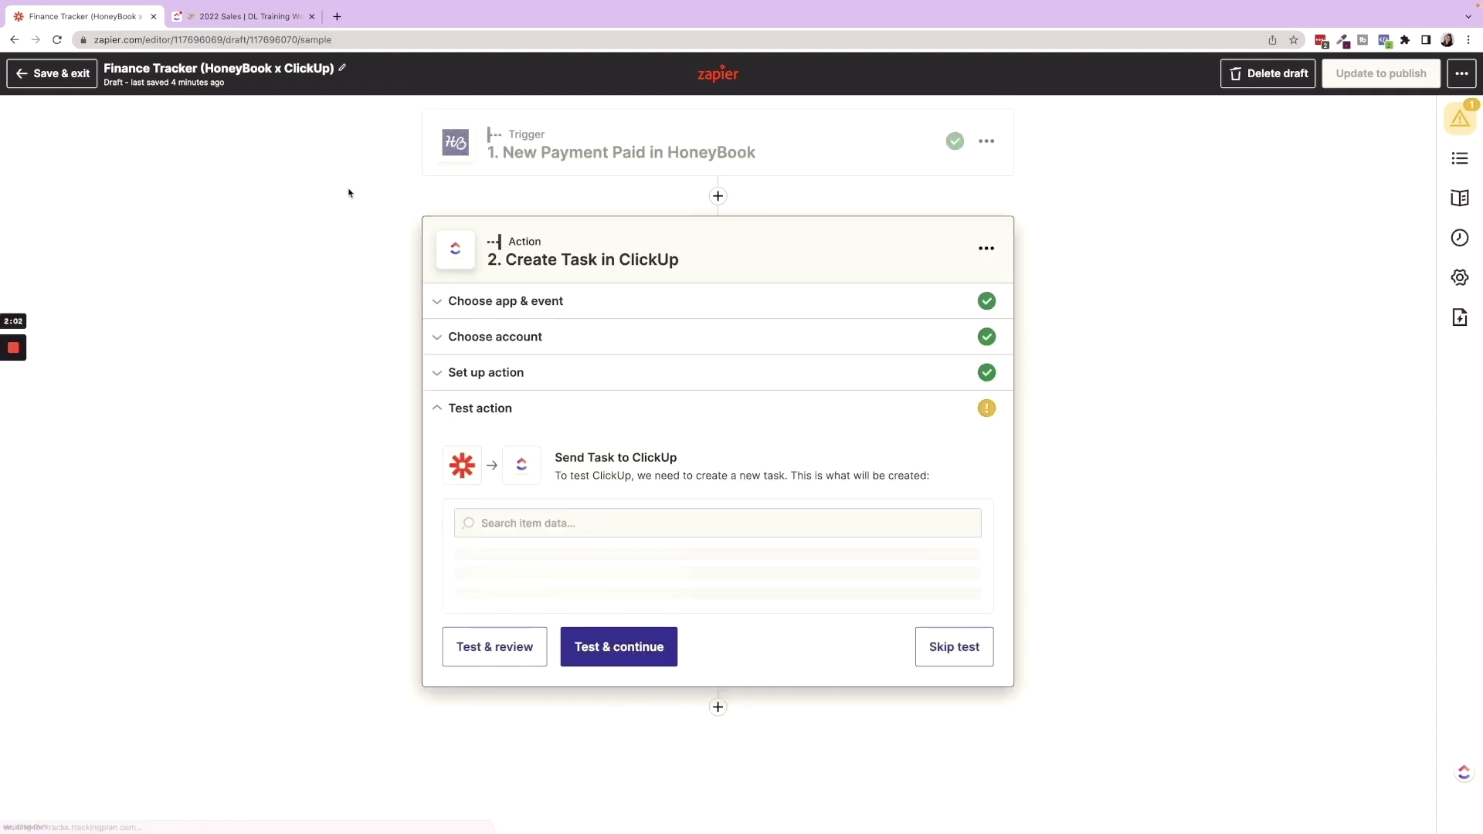
# Step: In the 2022 Sales list, view the first February sale's PAYPAL status options without changing it
pyautogui.click(232, 17)
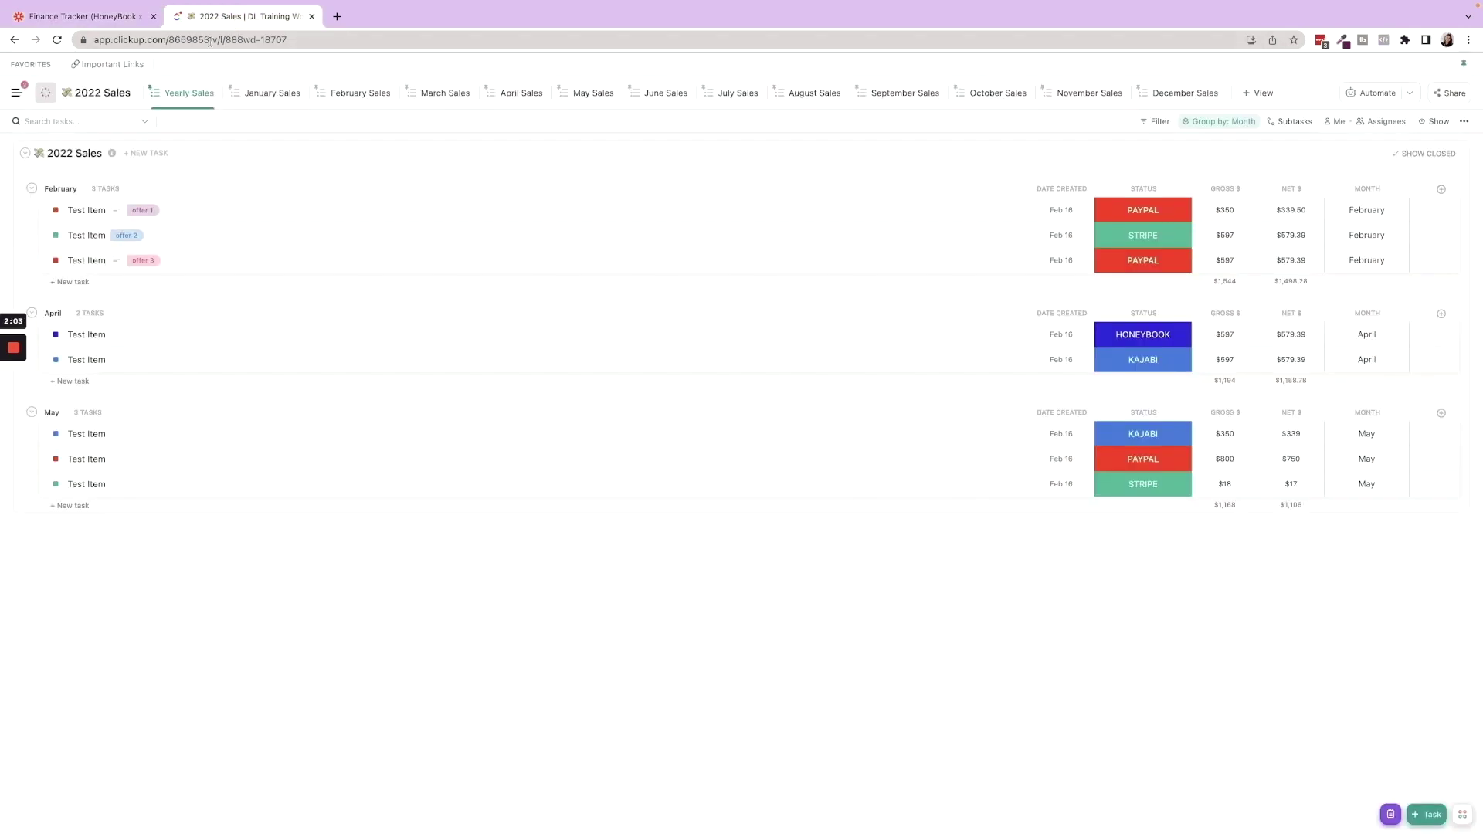
pyautogui.click(1137, 213)
pyautogui.click(1170, 176)
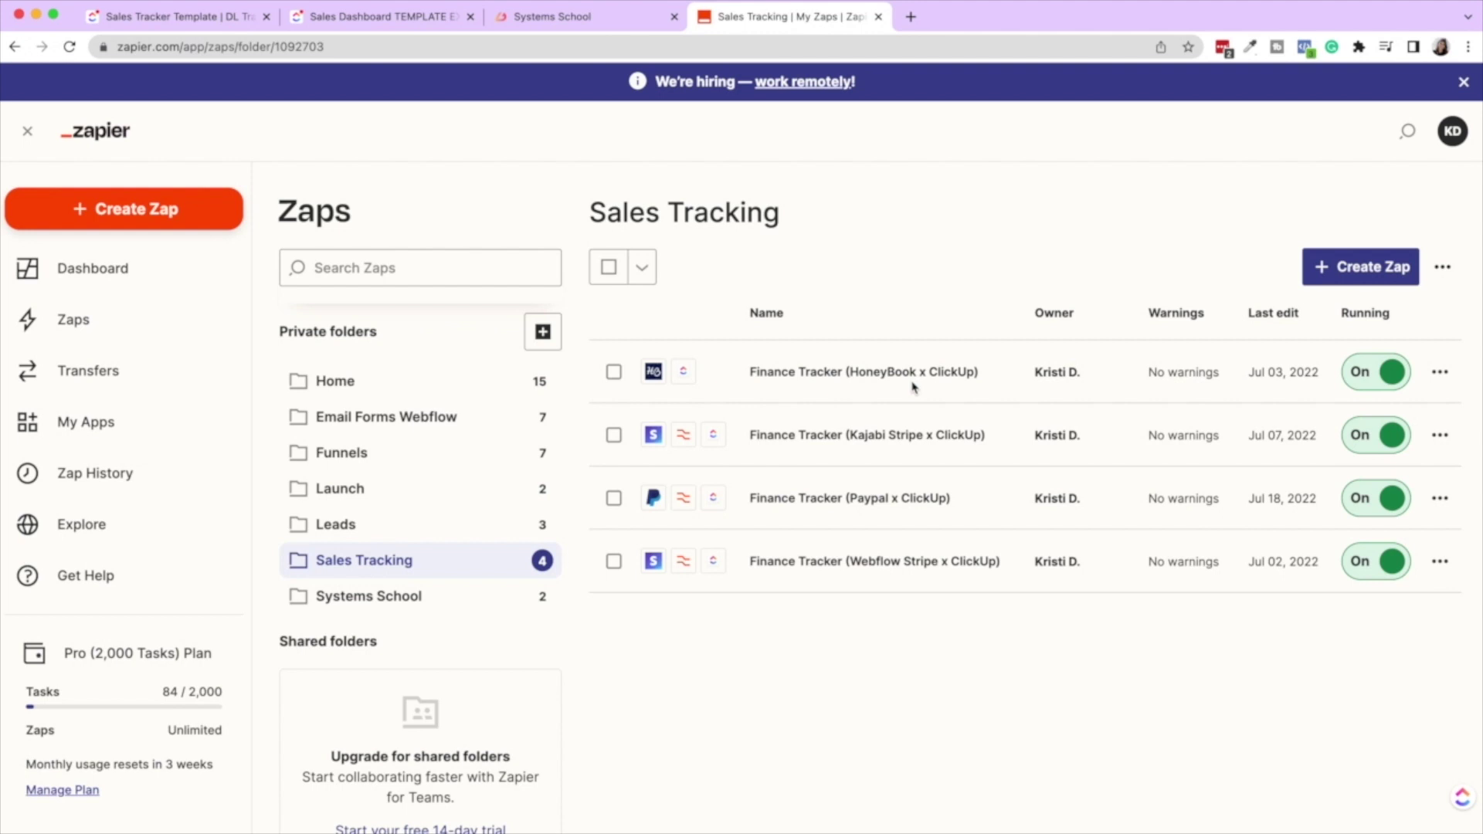
# Step: Open the Finance Tracker (Kajabi Stripe x ClickUp) zap and inspect its Stripe trigger and Numbers formatter step
pyautogui.click(826, 436)
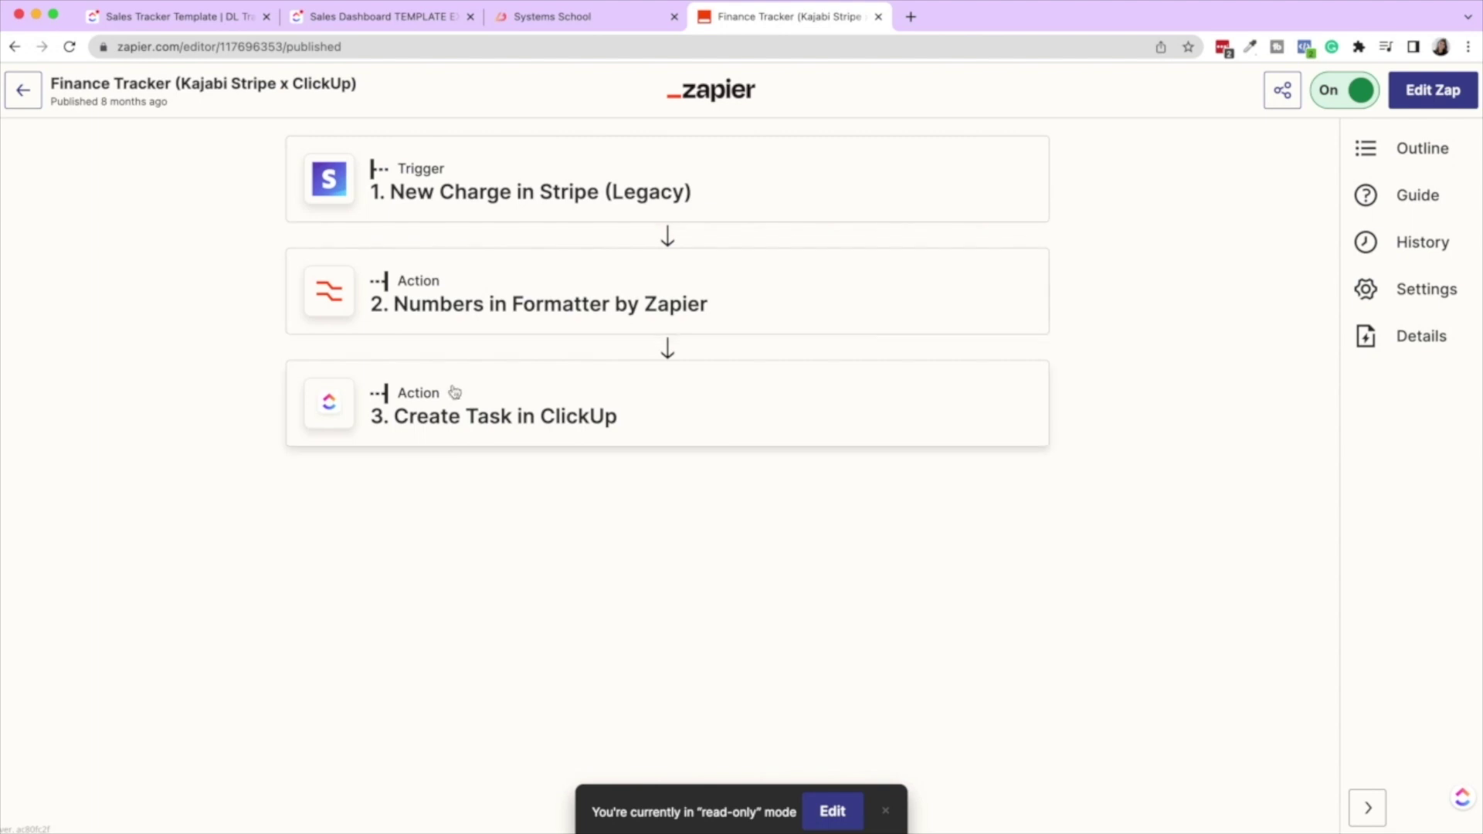
pyautogui.click(460, 186)
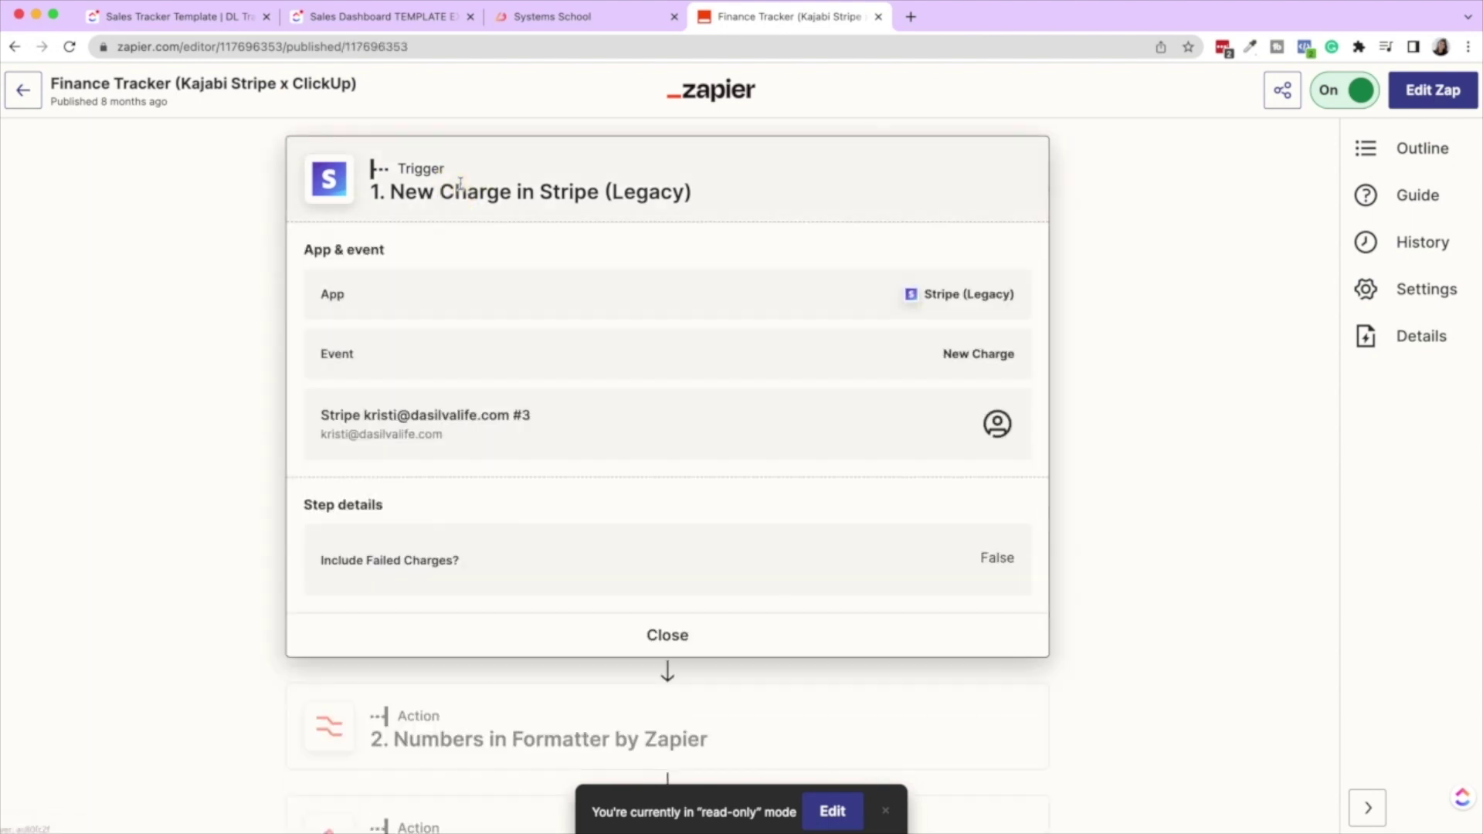
pyautogui.scroll(-3, 406, 558)
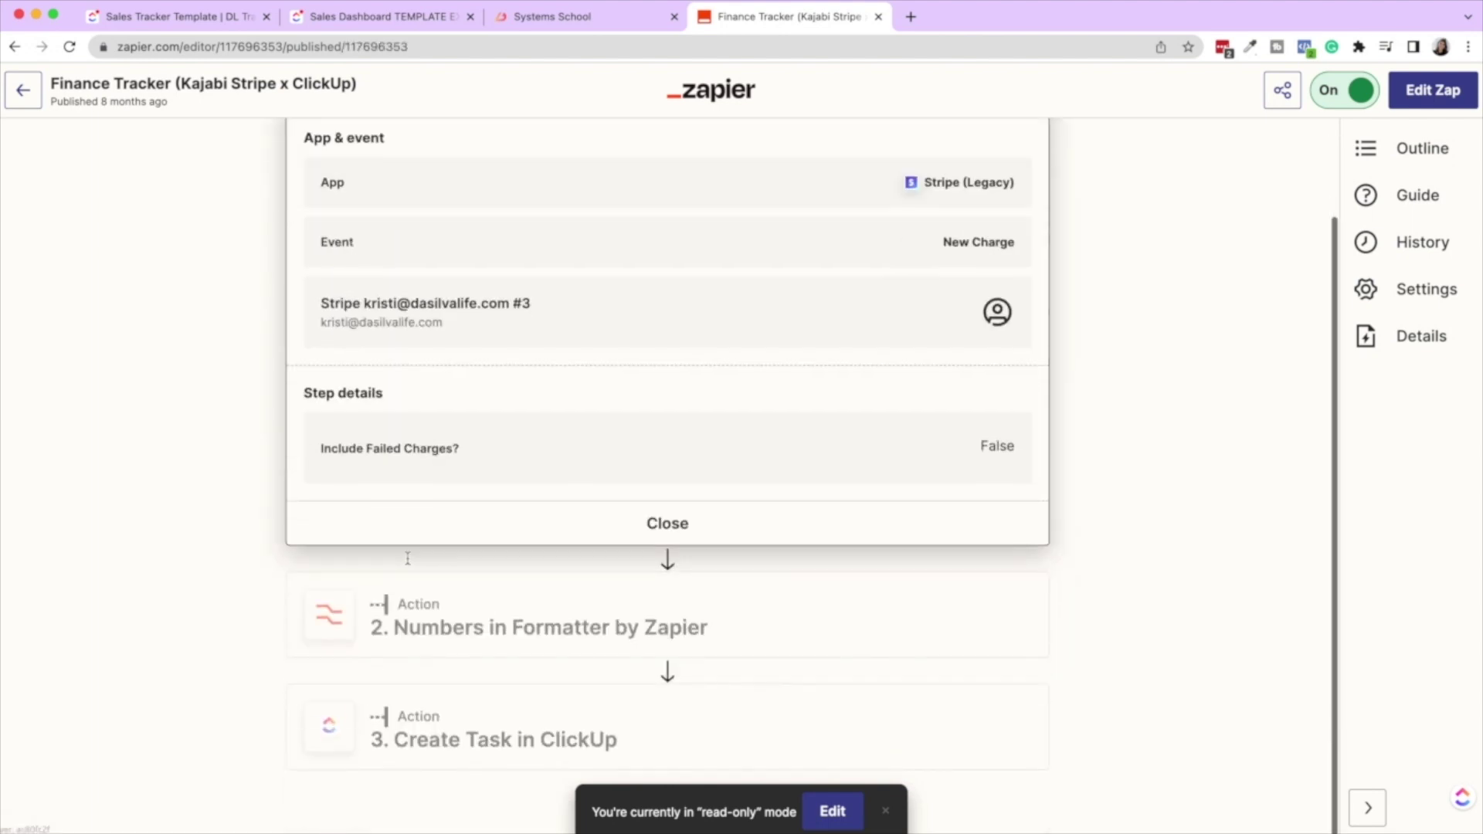
pyautogui.click(422, 616)
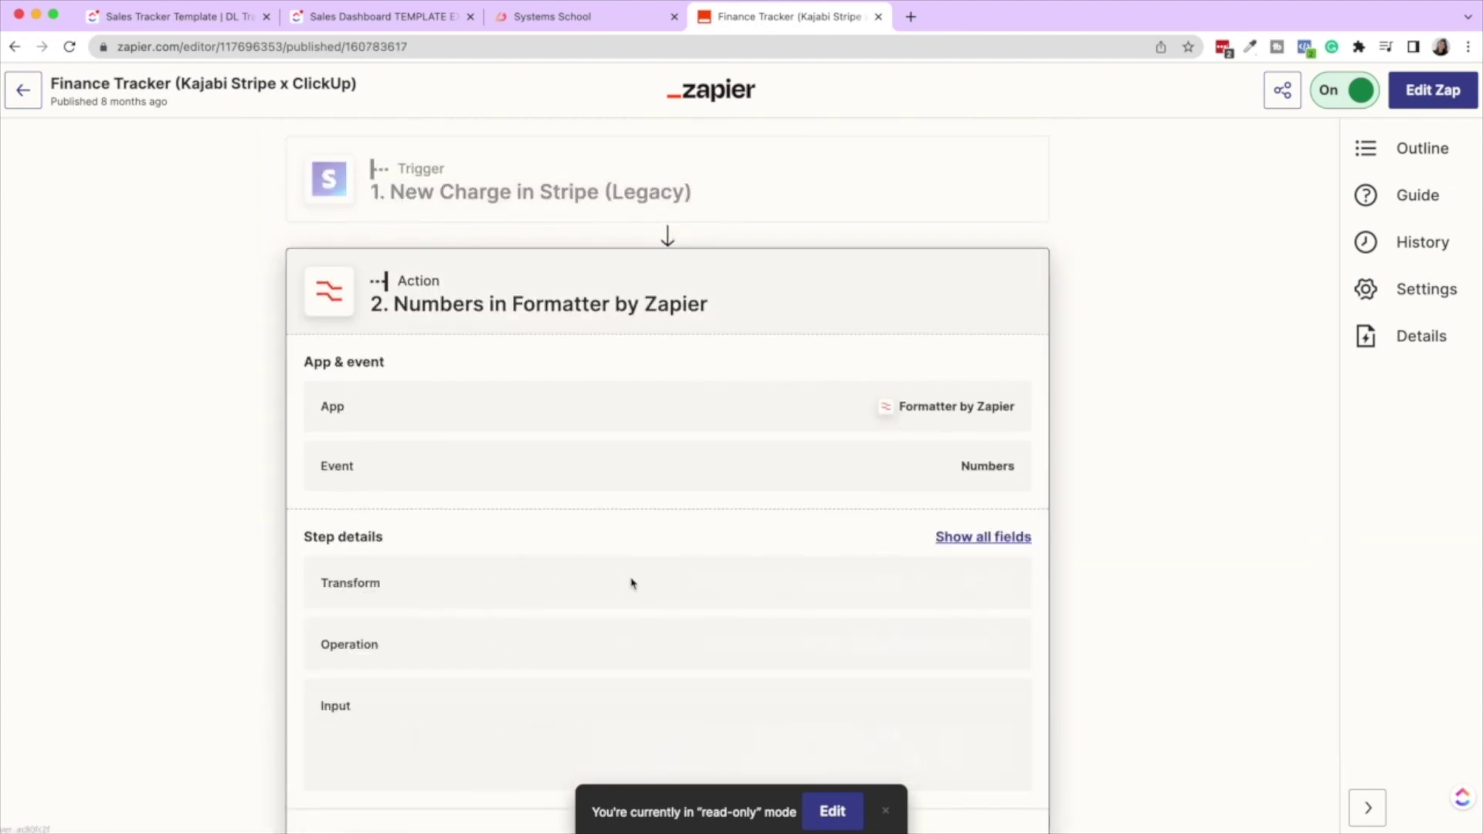
pyautogui.scroll(-3, 631, 583)
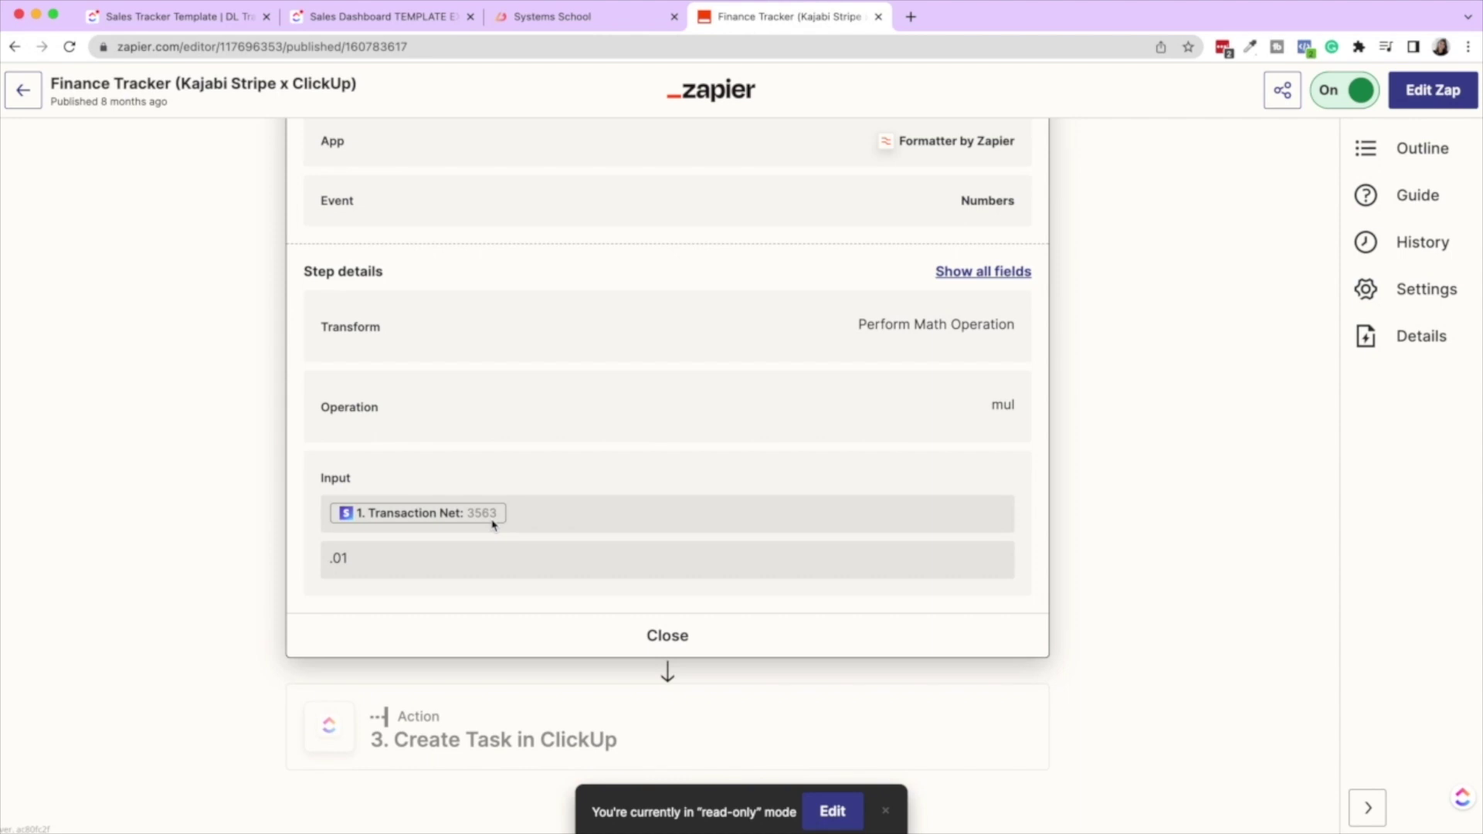
pyautogui.scroll(2, 493, 524)
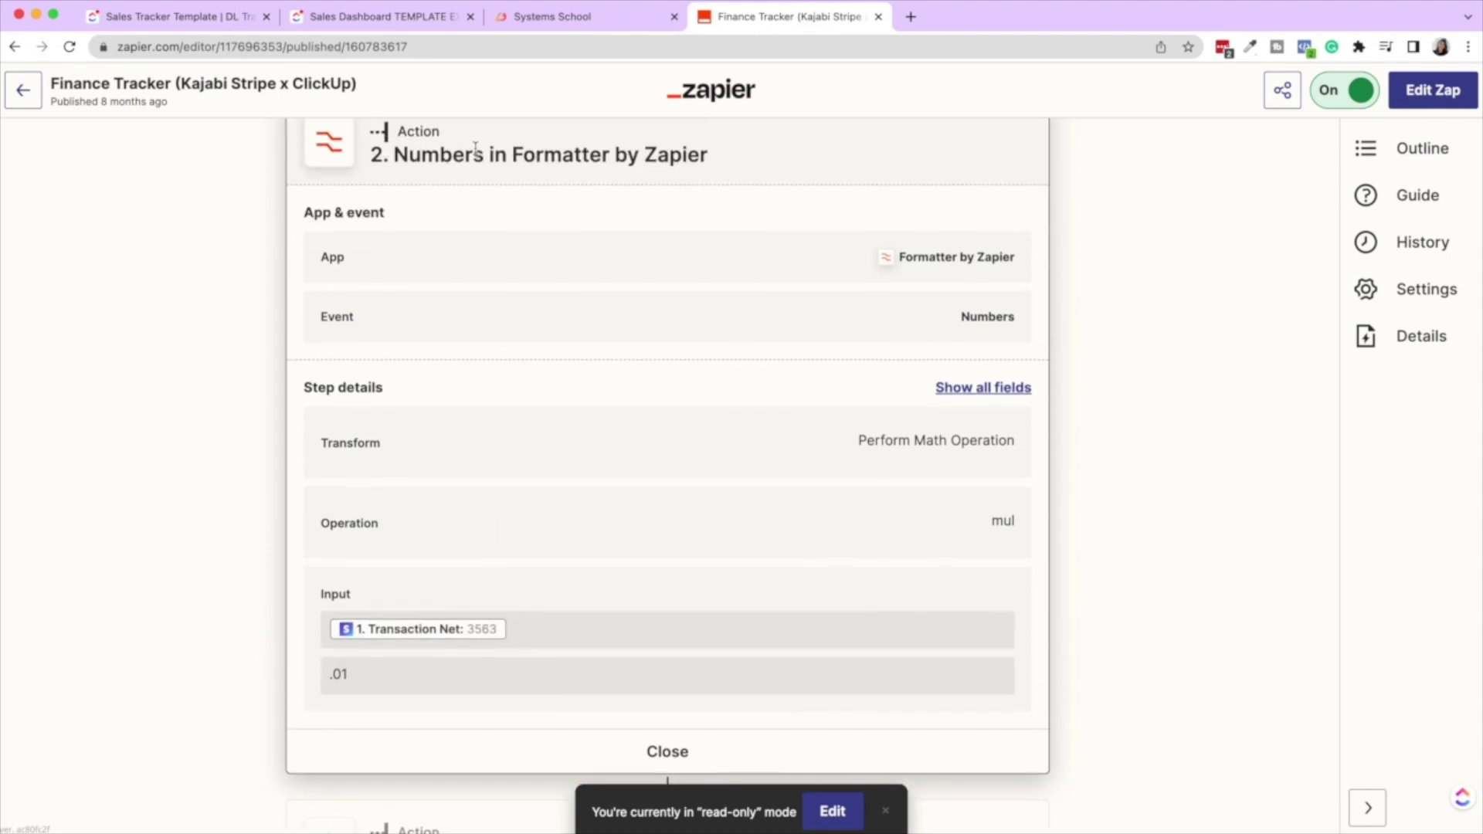
pyautogui.scroll(2, 678, 177)
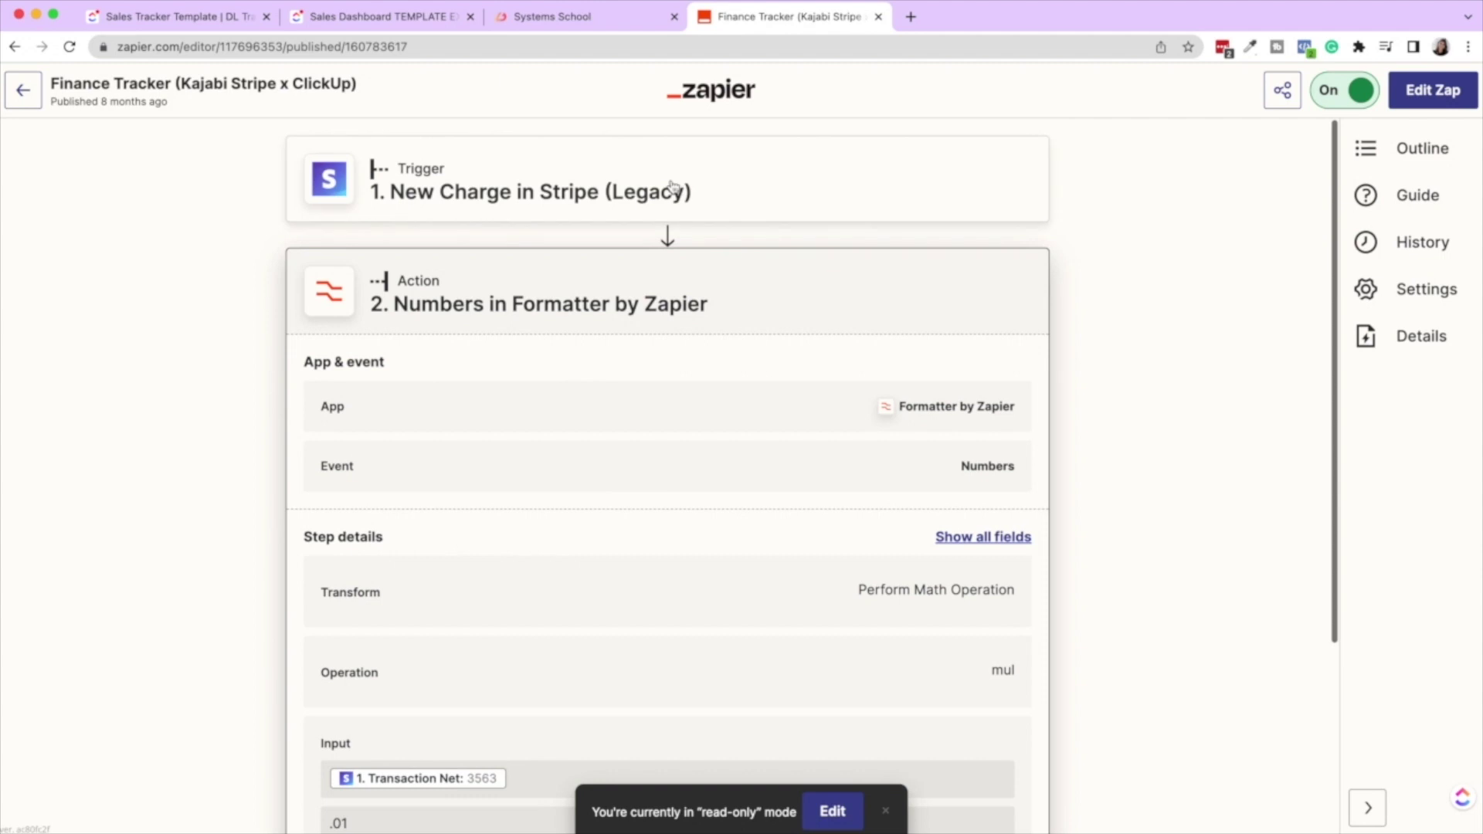
# Step: Enter edit mode and add a new Formatter by Zapier step with the Numbers event after the Stripe trigger
pyautogui.click(833, 811)
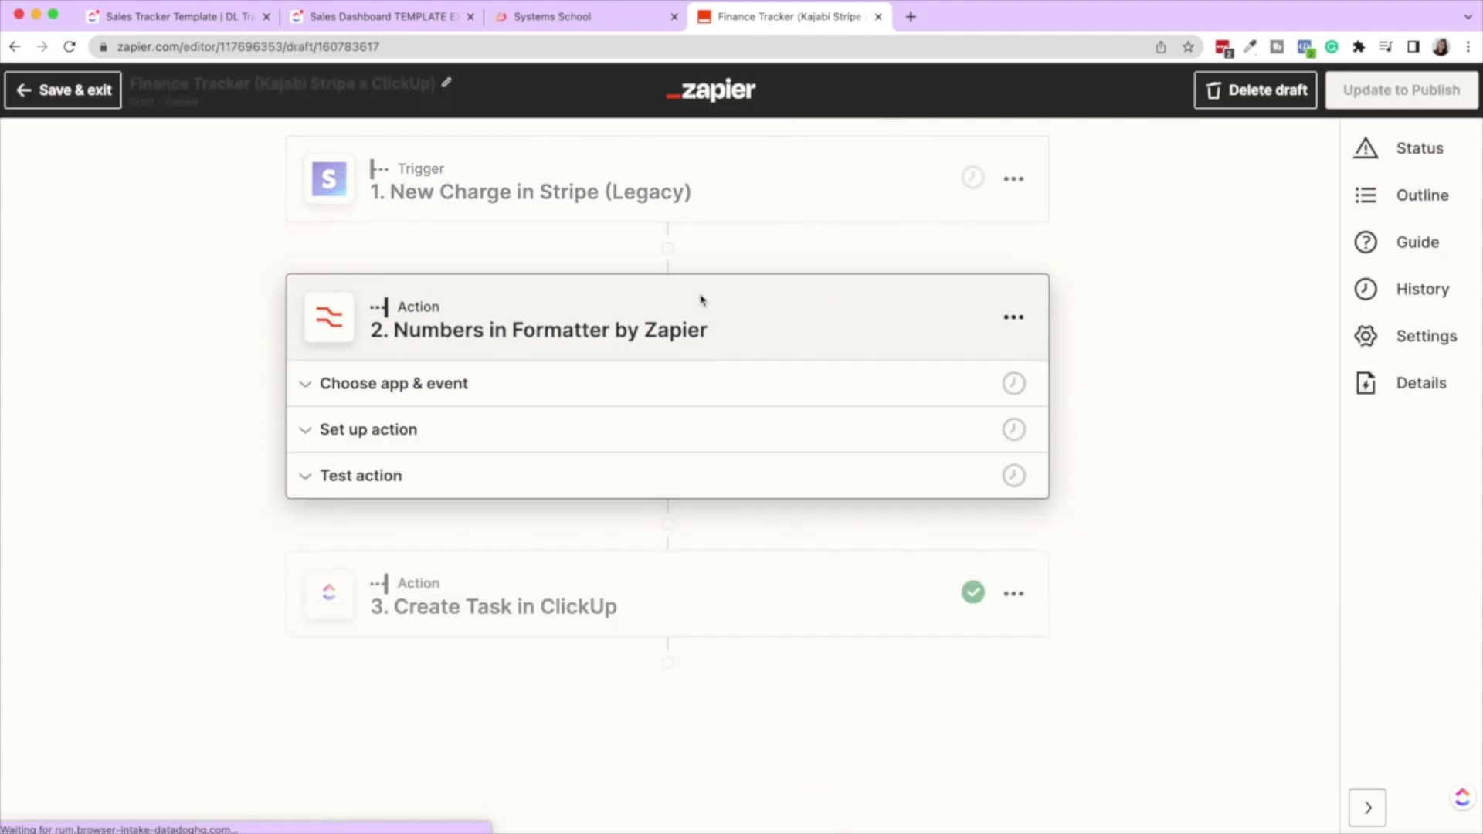
pyautogui.click(667, 249)
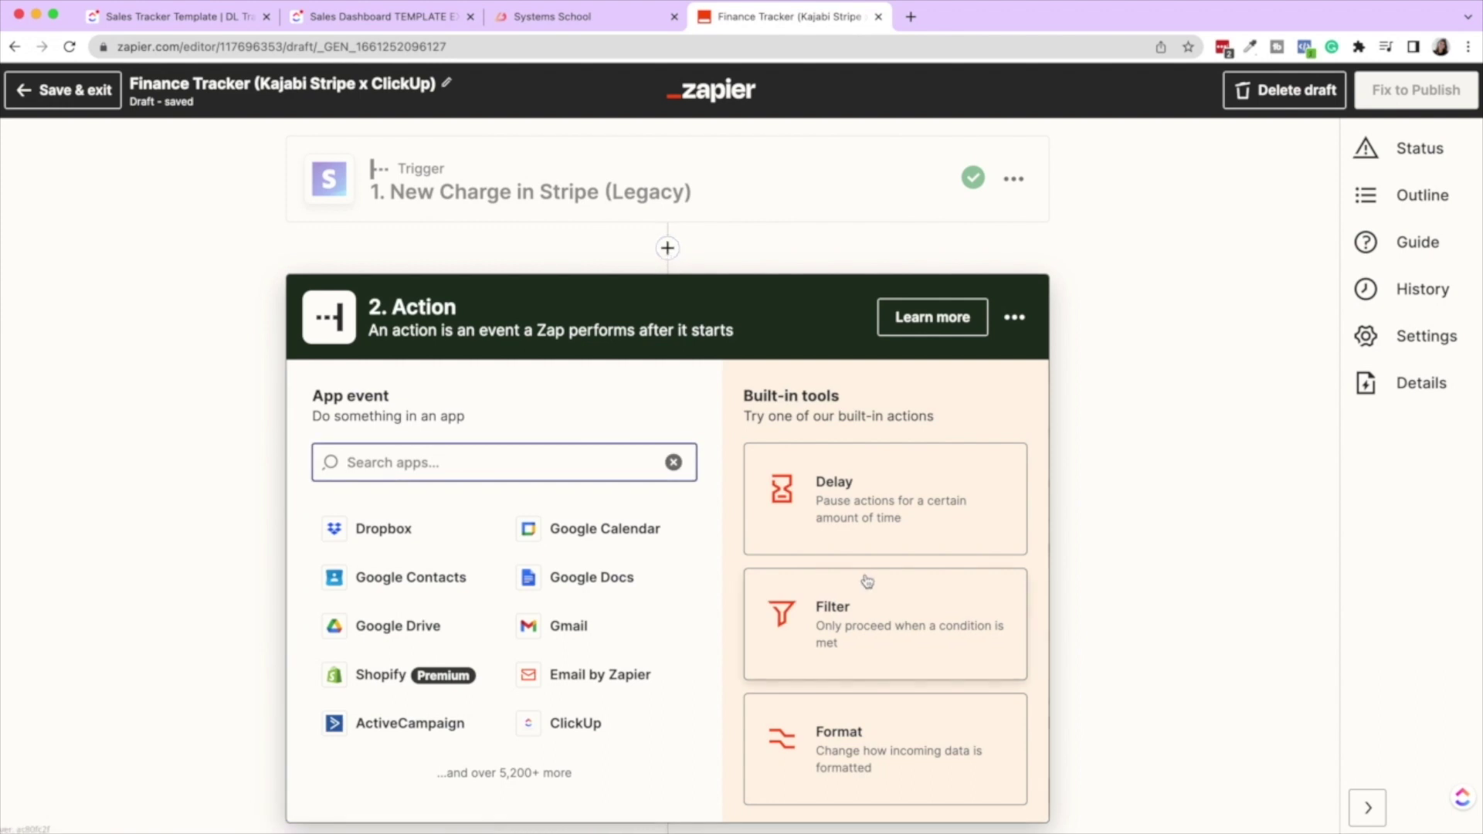
pyautogui.click(878, 741)
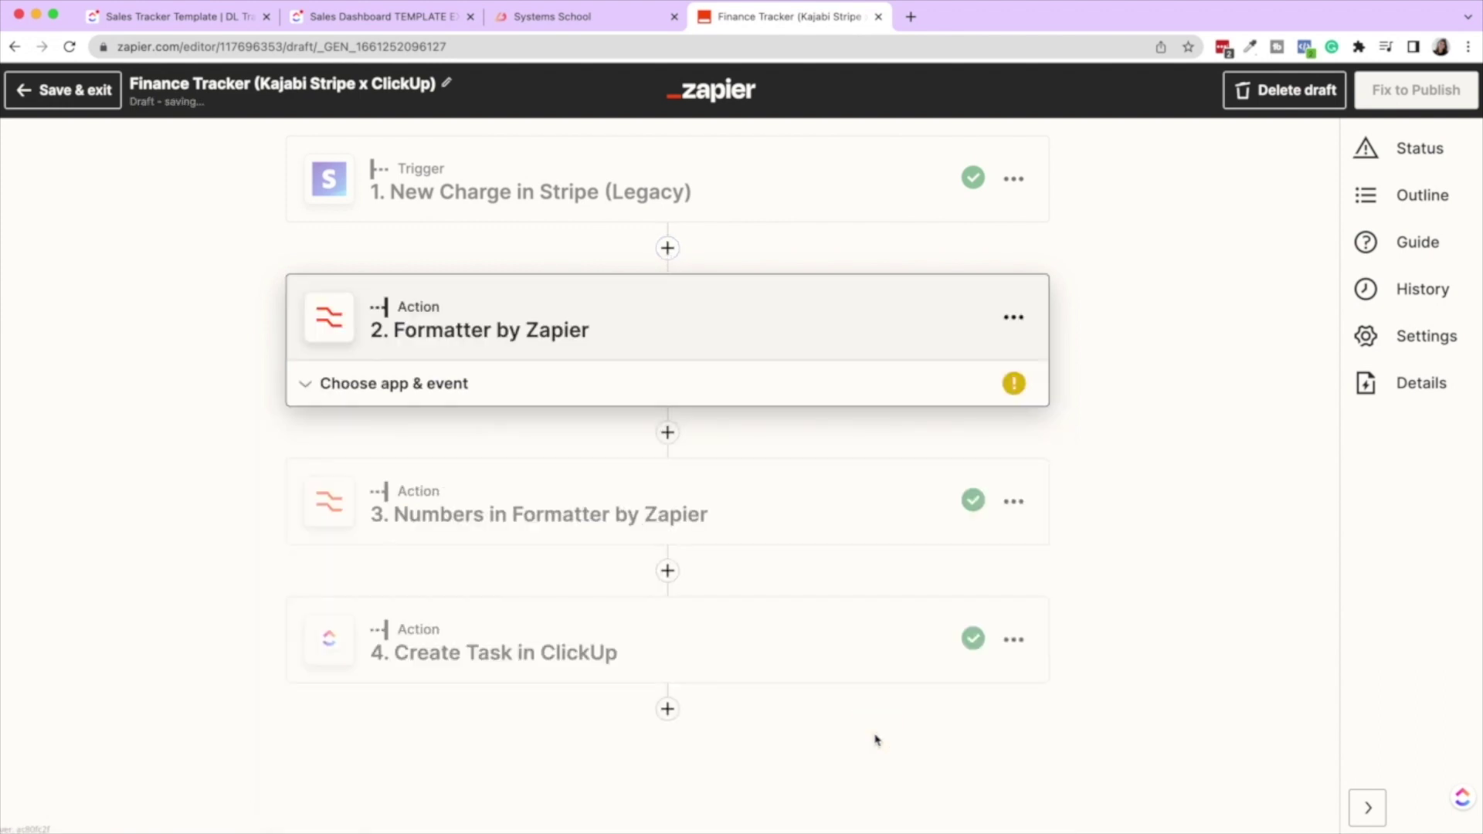
pyautogui.click(430, 380)
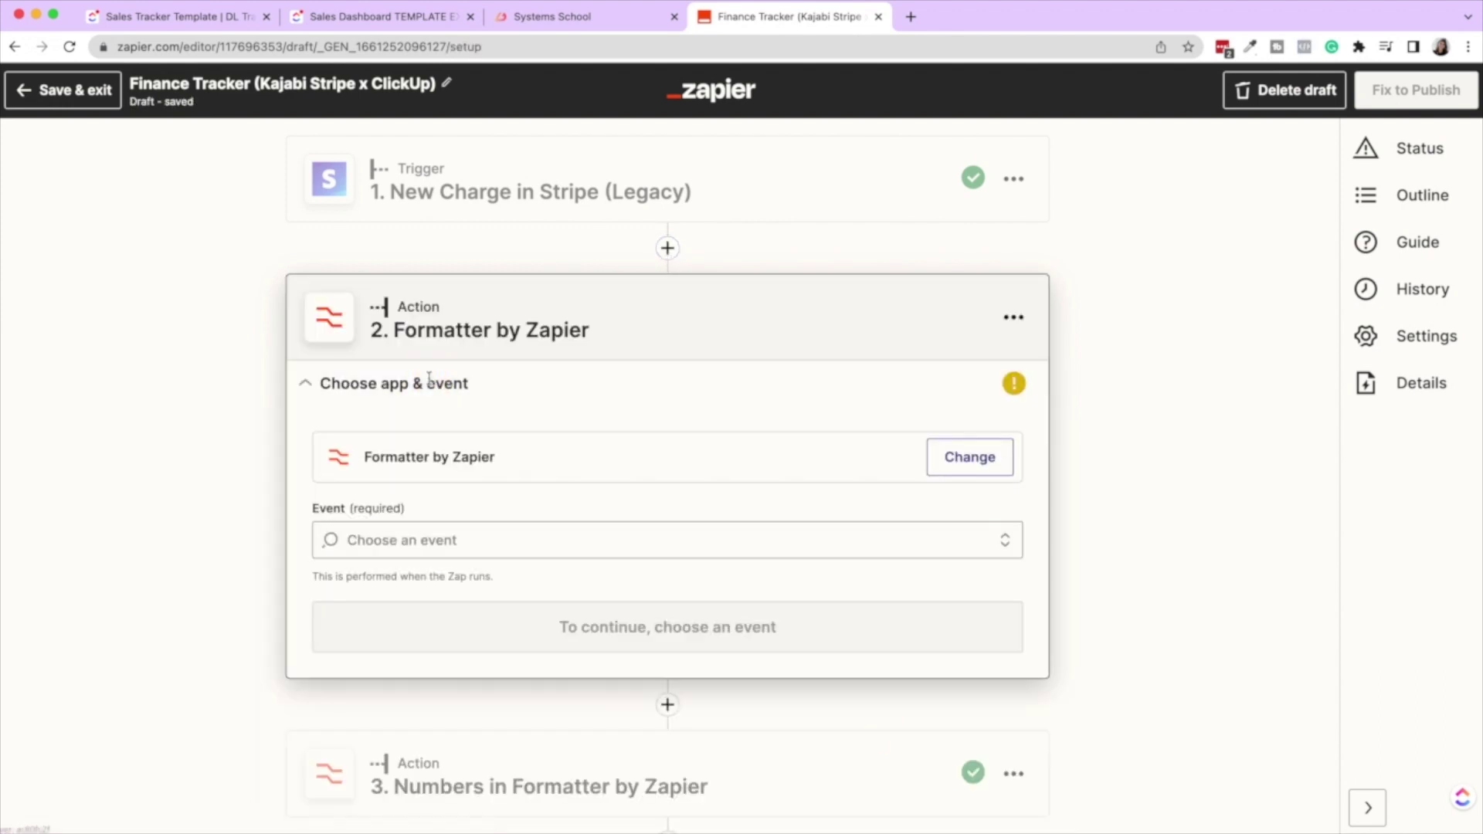
pyautogui.click(430, 541)
pyautogui.click(459, 677)
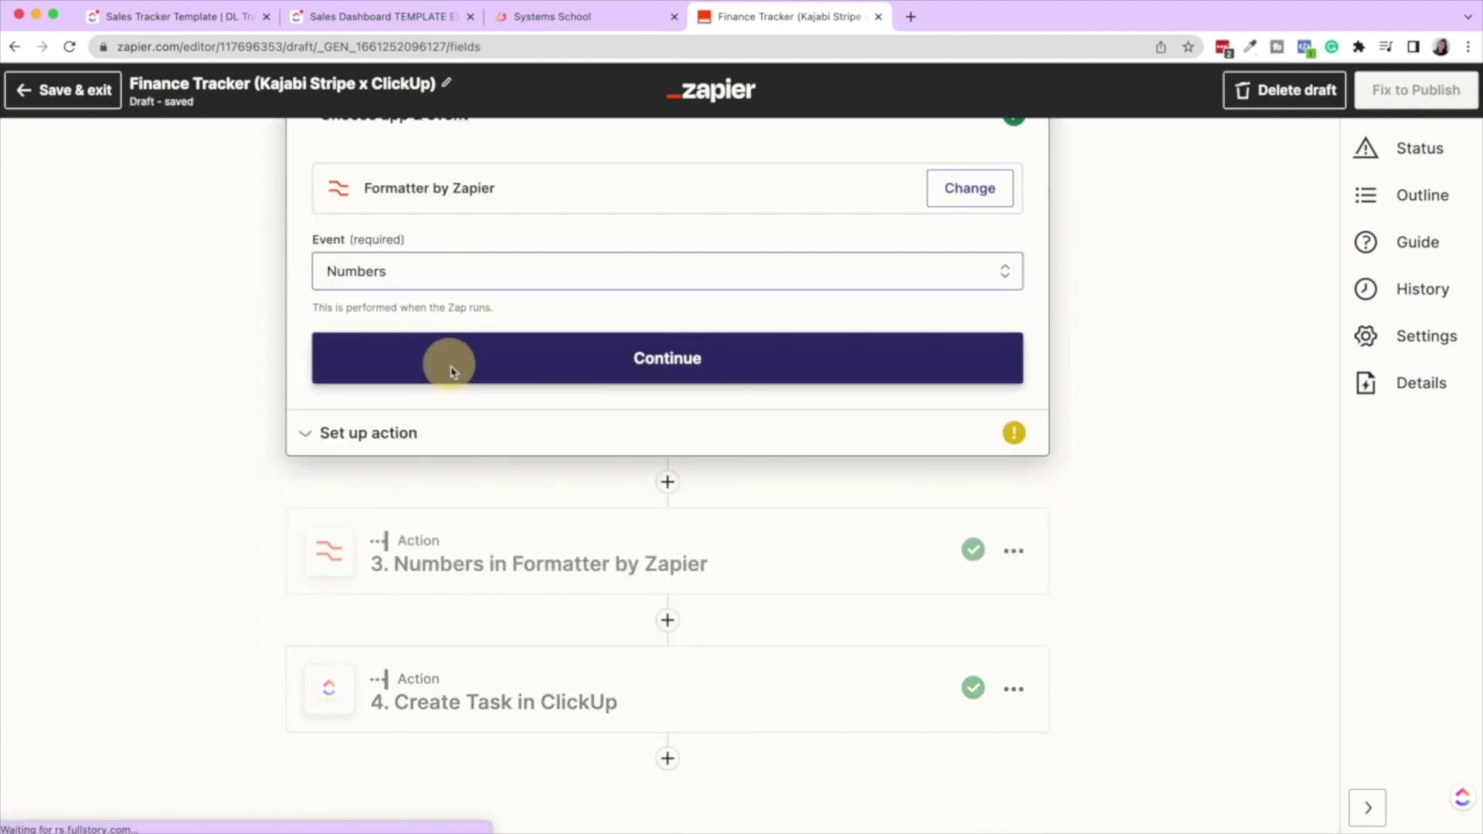
pyautogui.click(434, 354)
pyautogui.click(386, 374)
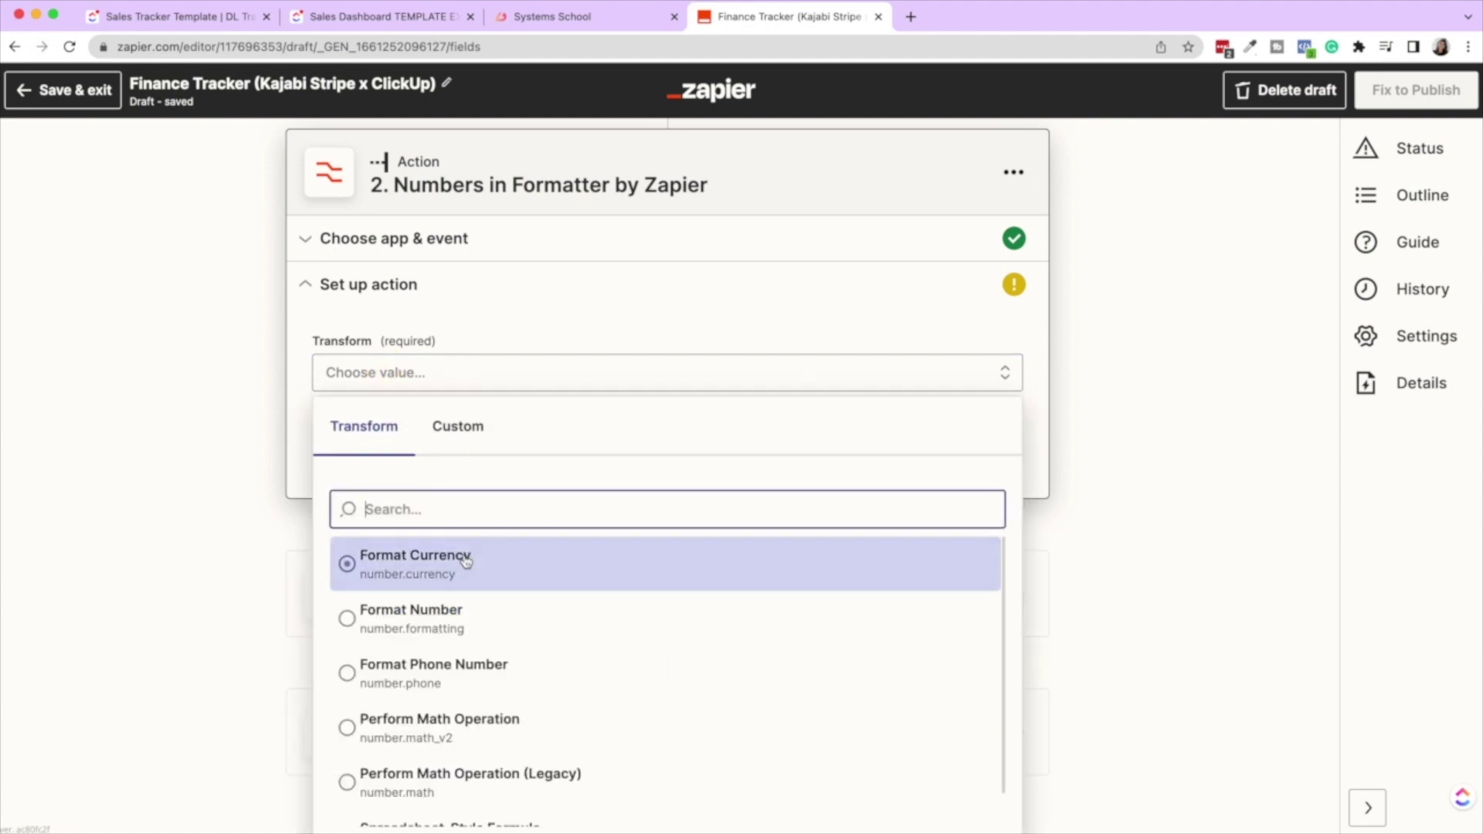
# Step: Review step 3's Formatter setup, keeping Perform Math Operation as transform and Multiply as operation
pyautogui.click(1097, 531)
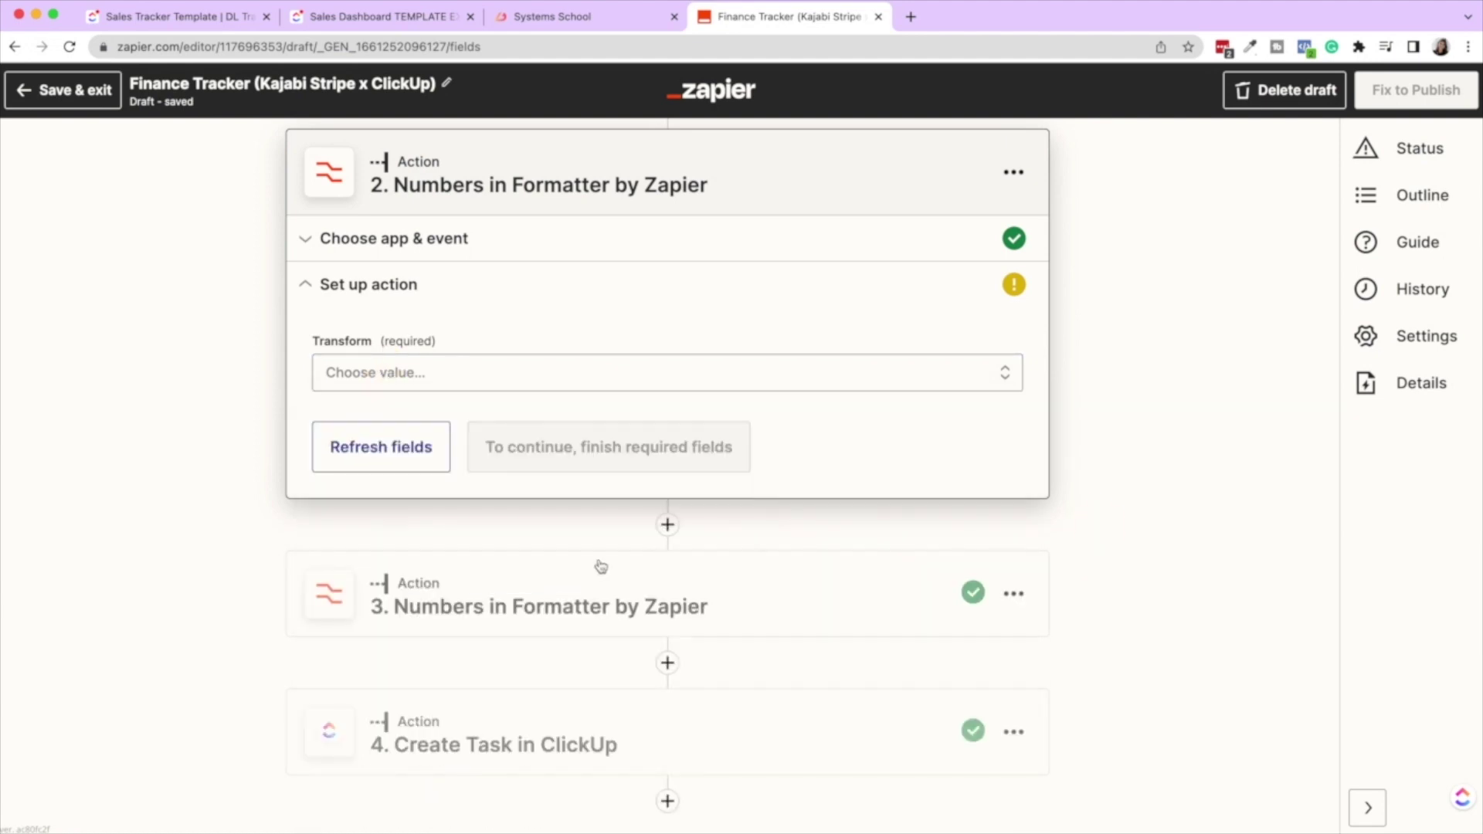
pyautogui.click(795, 586)
pyautogui.scroll(-4, 546, 712)
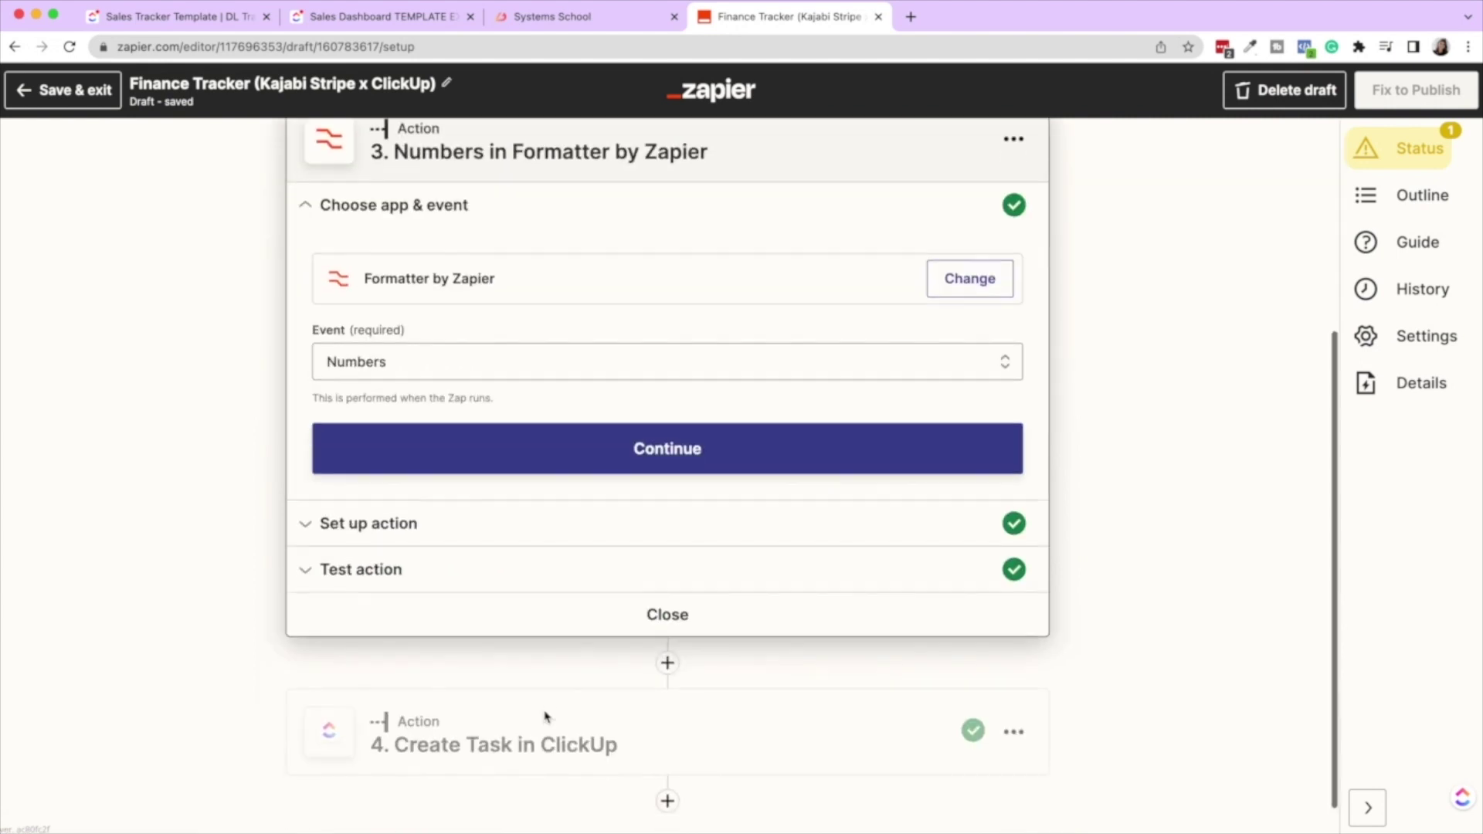
pyautogui.click(585, 445)
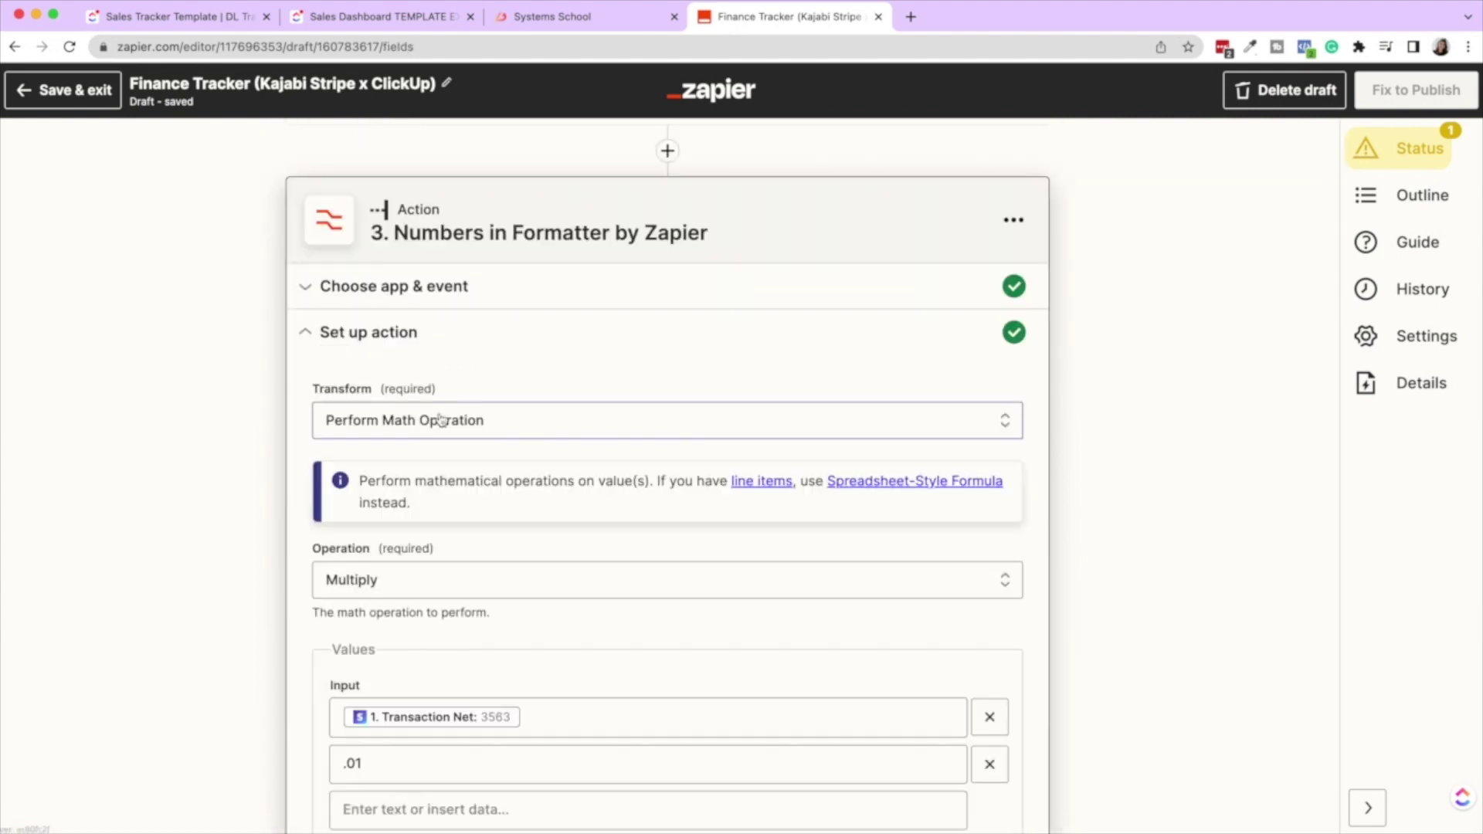
pyautogui.click(474, 423)
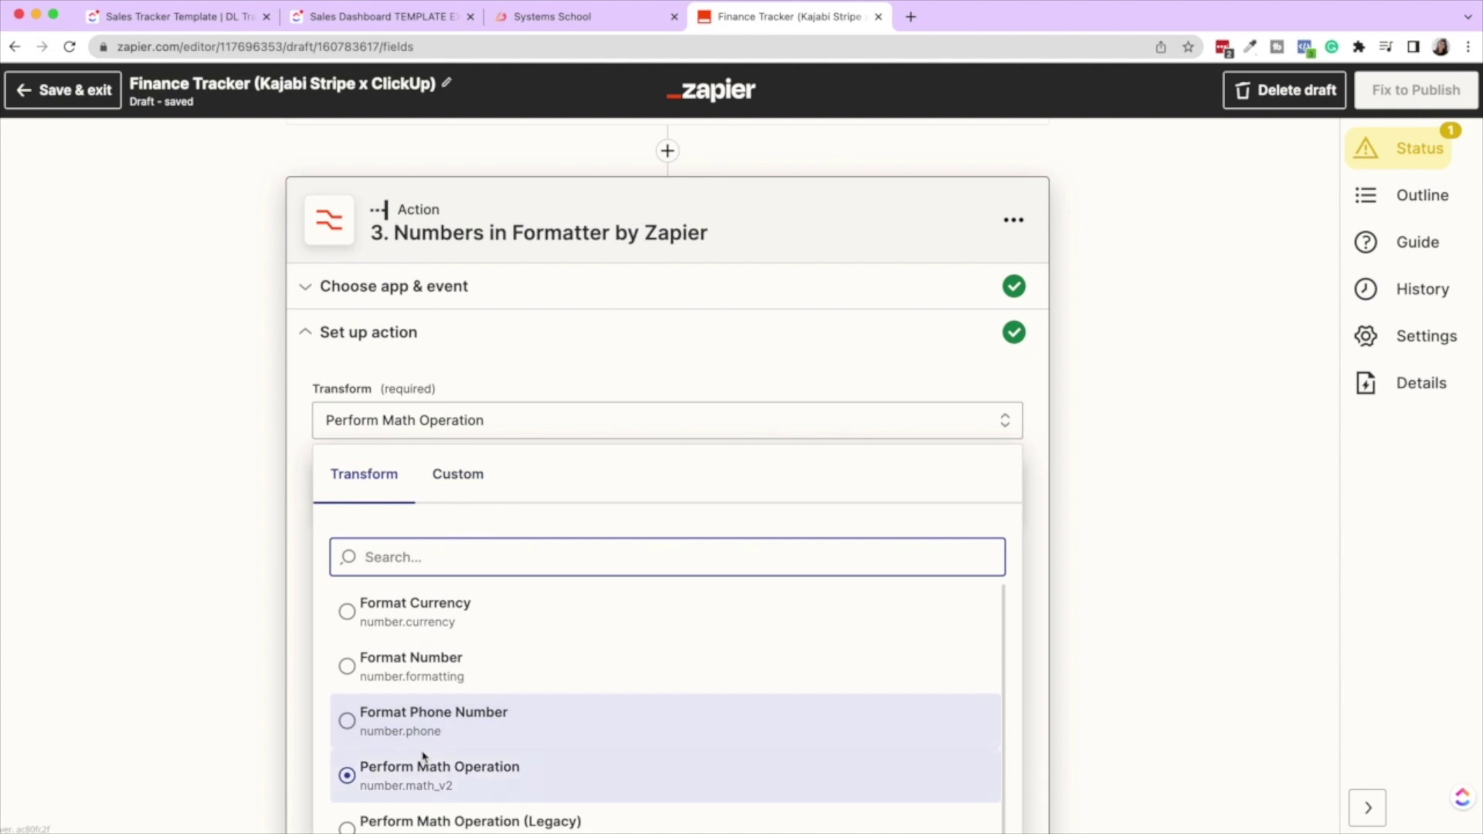
pyautogui.click(171, 535)
pyautogui.scroll(-3, 275, 599)
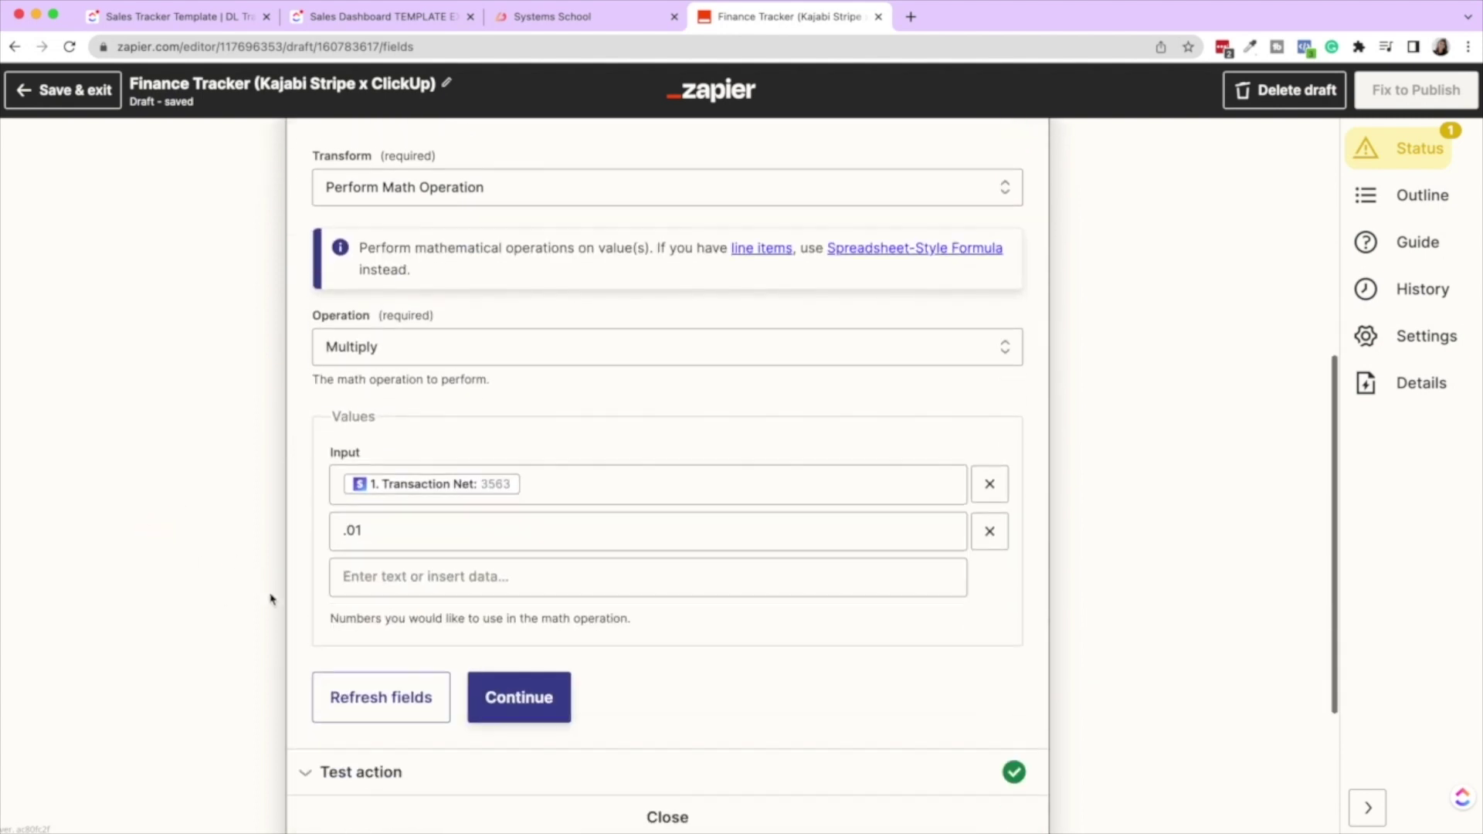
pyautogui.click(421, 361)
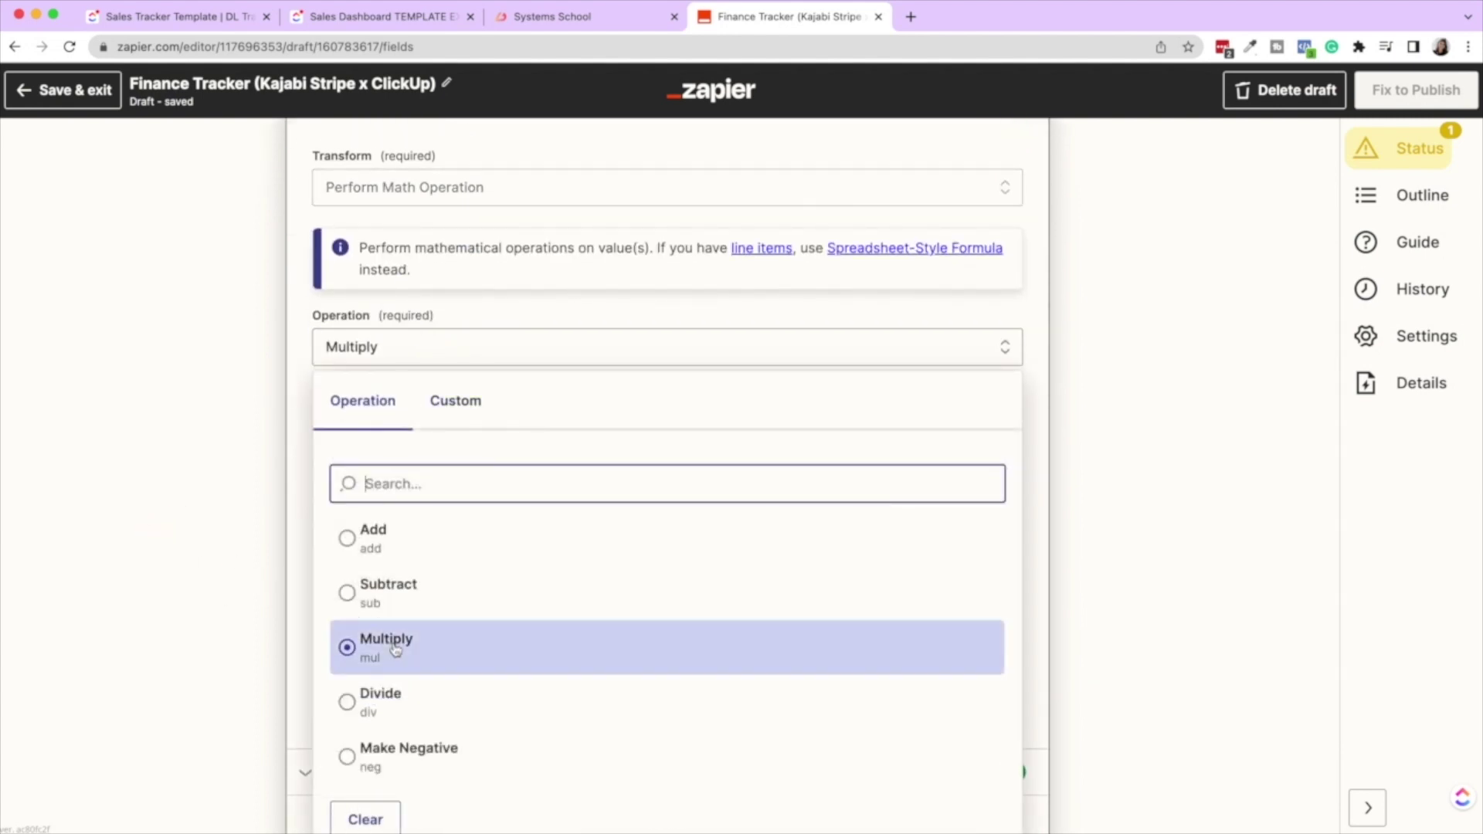
pyautogui.click(207, 494)
pyautogui.scroll(-3, 318, 520)
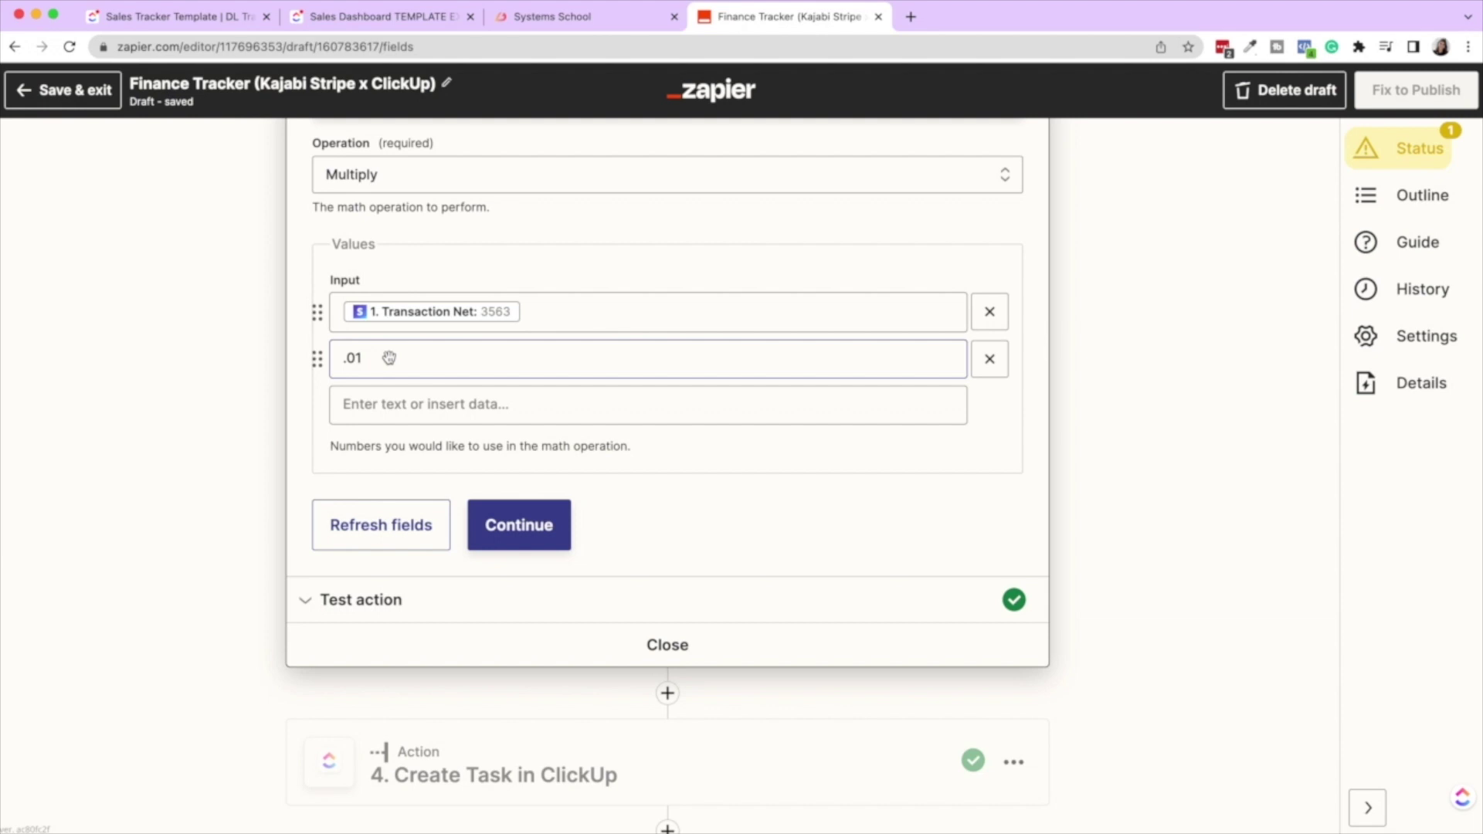
# Step: Test step 3's Transaction Net times .01 for an output of 35.63, then open Create Task in ClickUp
pyautogui.click(446, 315)
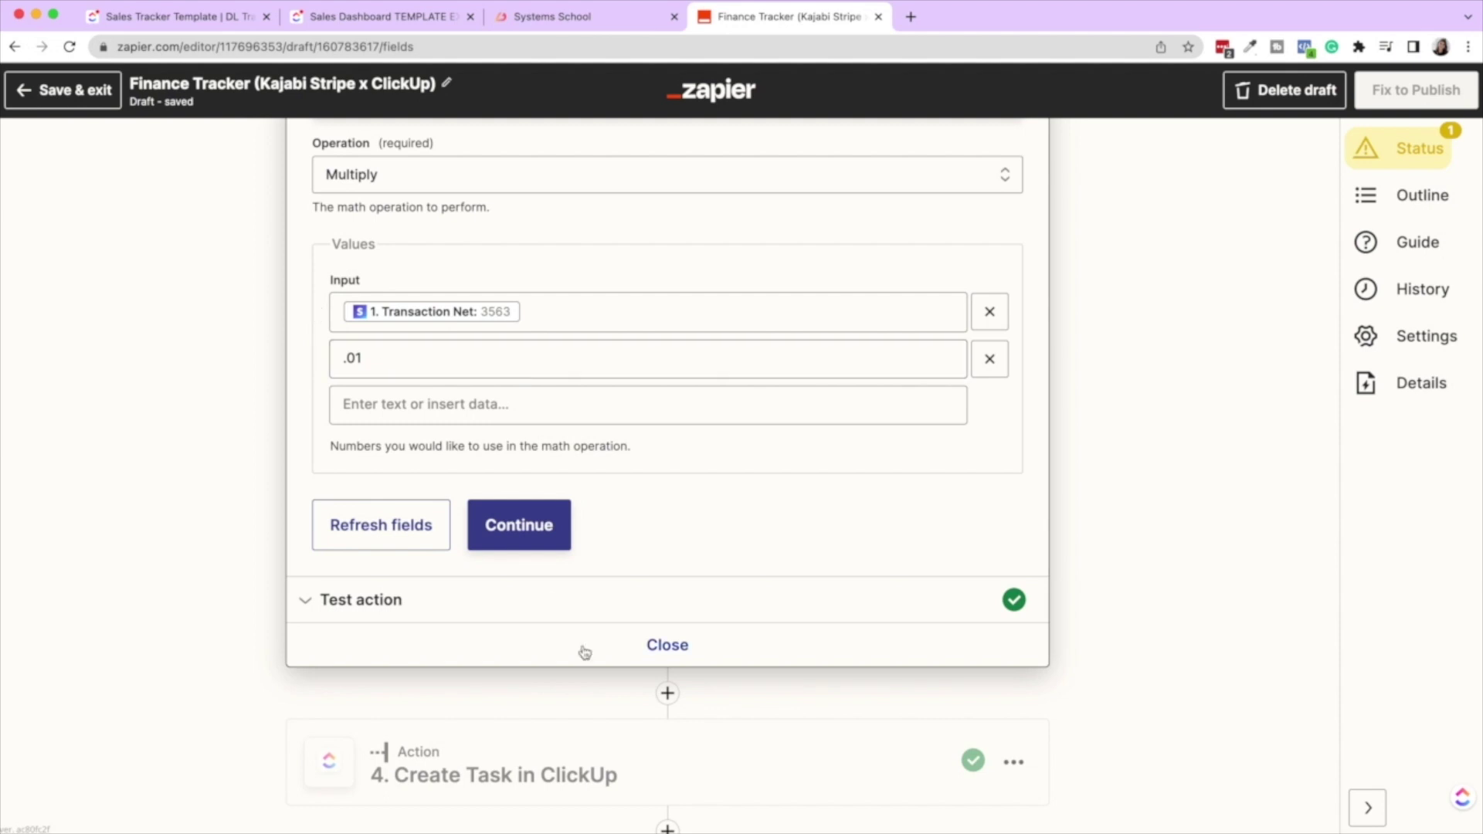
pyautogui.scroll(-2, 588, 696)
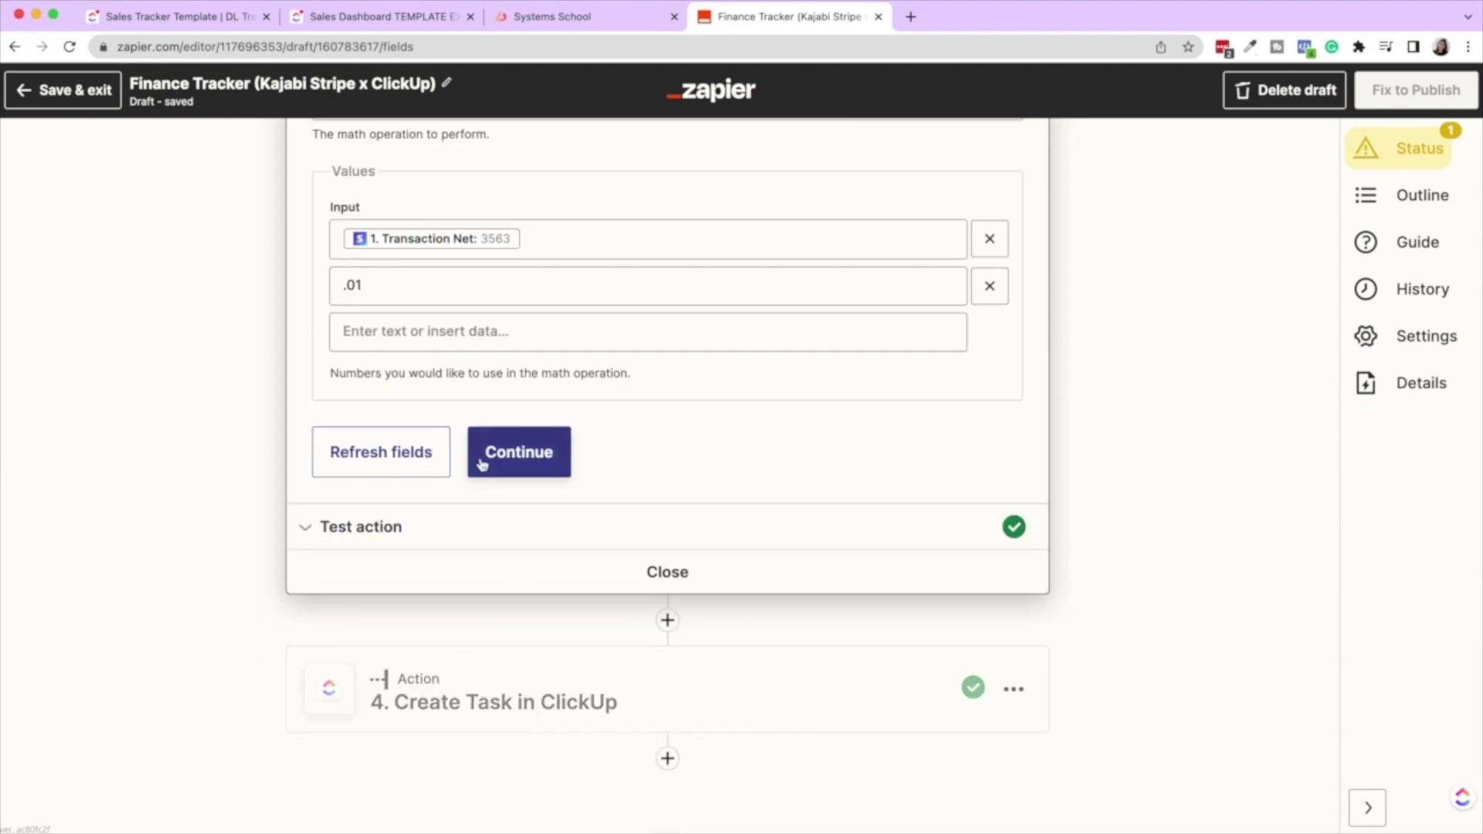
pyautogui.click(521, 459)
pyautogui.scroll(-5, 521, 457)
pyautogui.moveTo(453, 433); pyautogui.dragTo(392, 433)
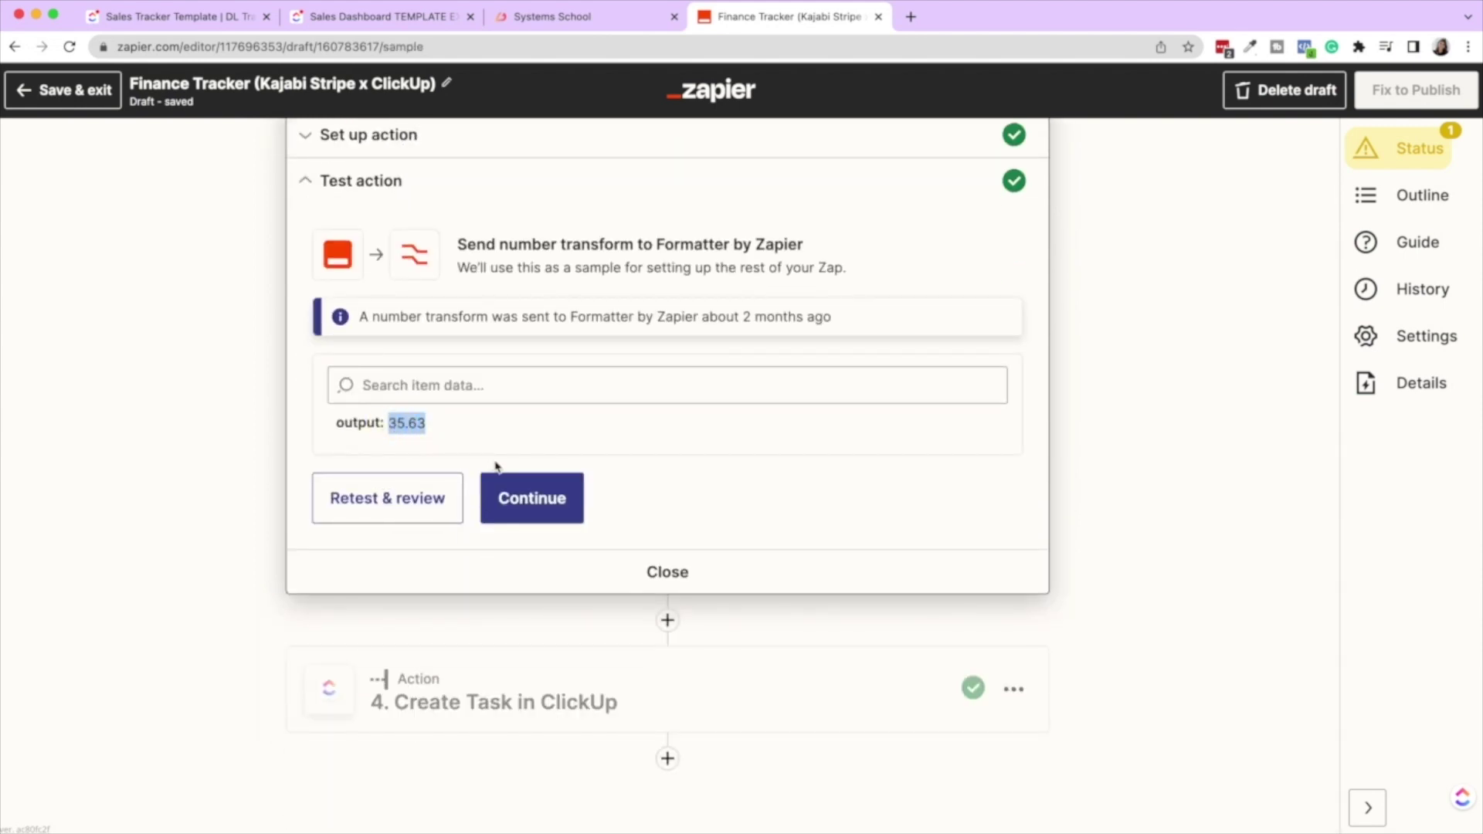
pyautogui.click(462, 702)
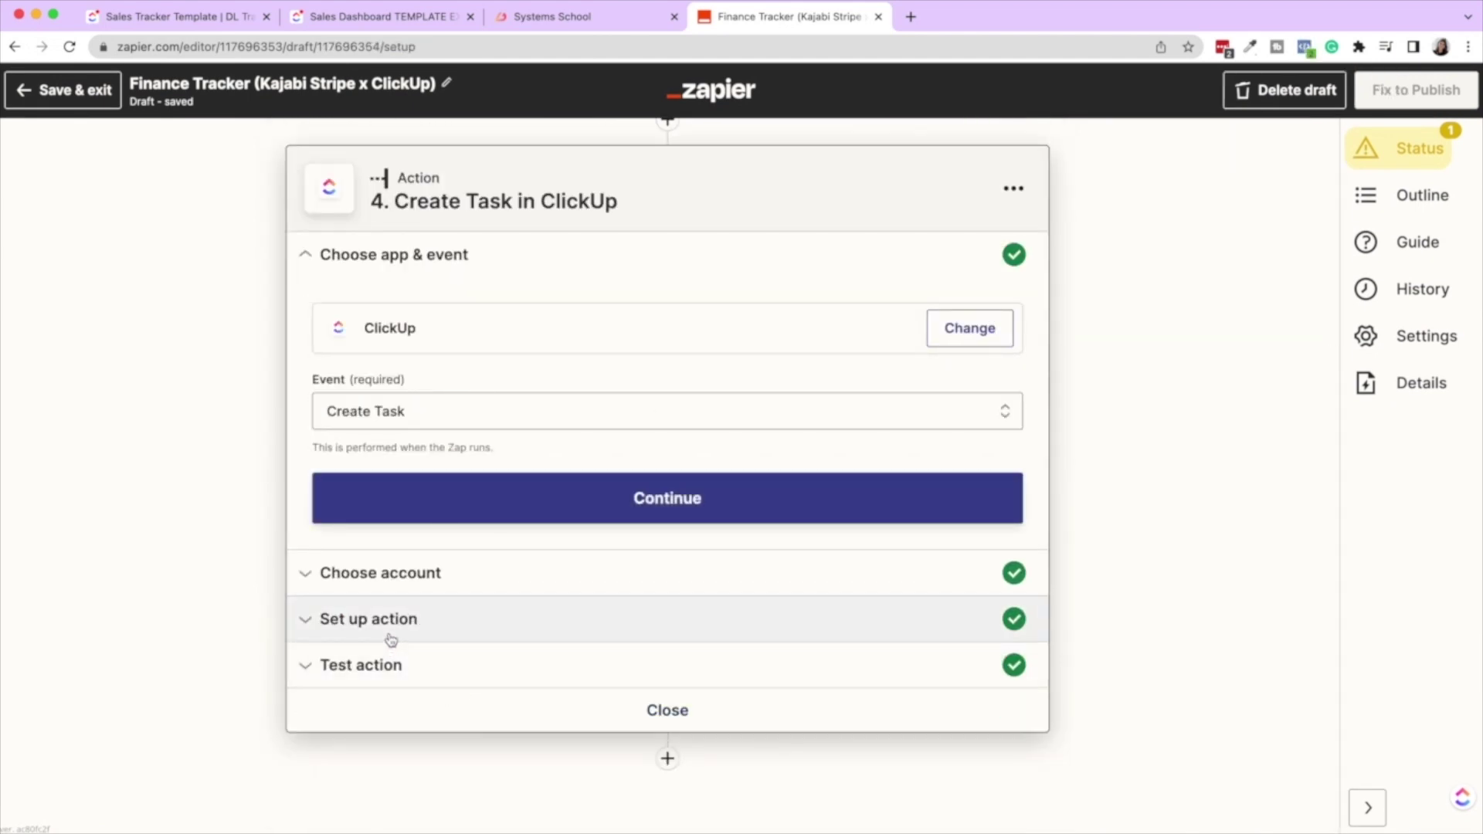
# Step: Expand the Create Task in ClickUp field mappings and scroll to the Custom Fields
pyautogui.click(368, 619)
pyautogui.scroll(-12, 391, 640)
pyautogui.scroll(-6, 392, 640)
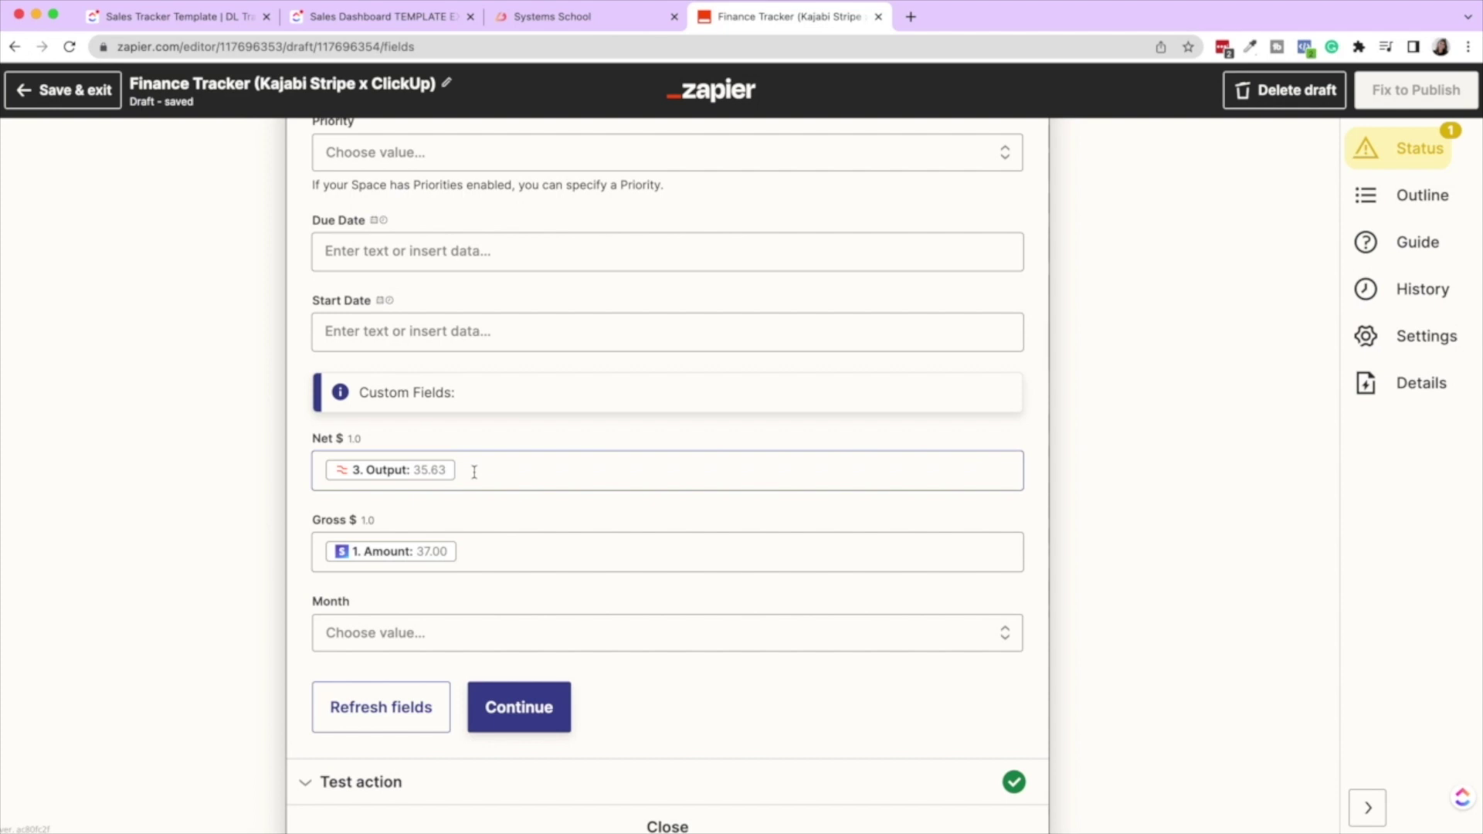
pyautogui.scroll(10, 475, 472)
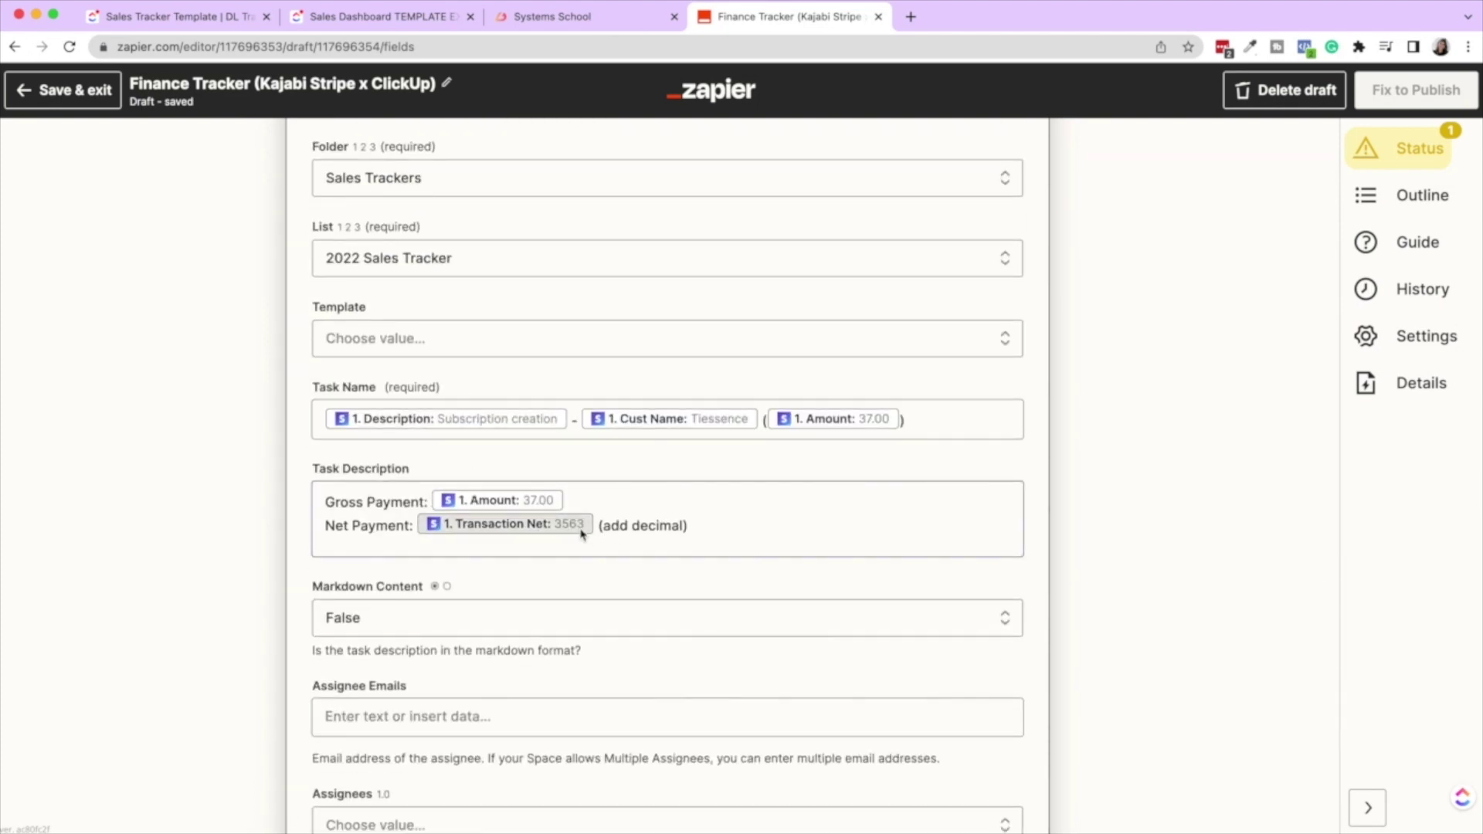
pyautogui.scroll(-12, 622, 533)
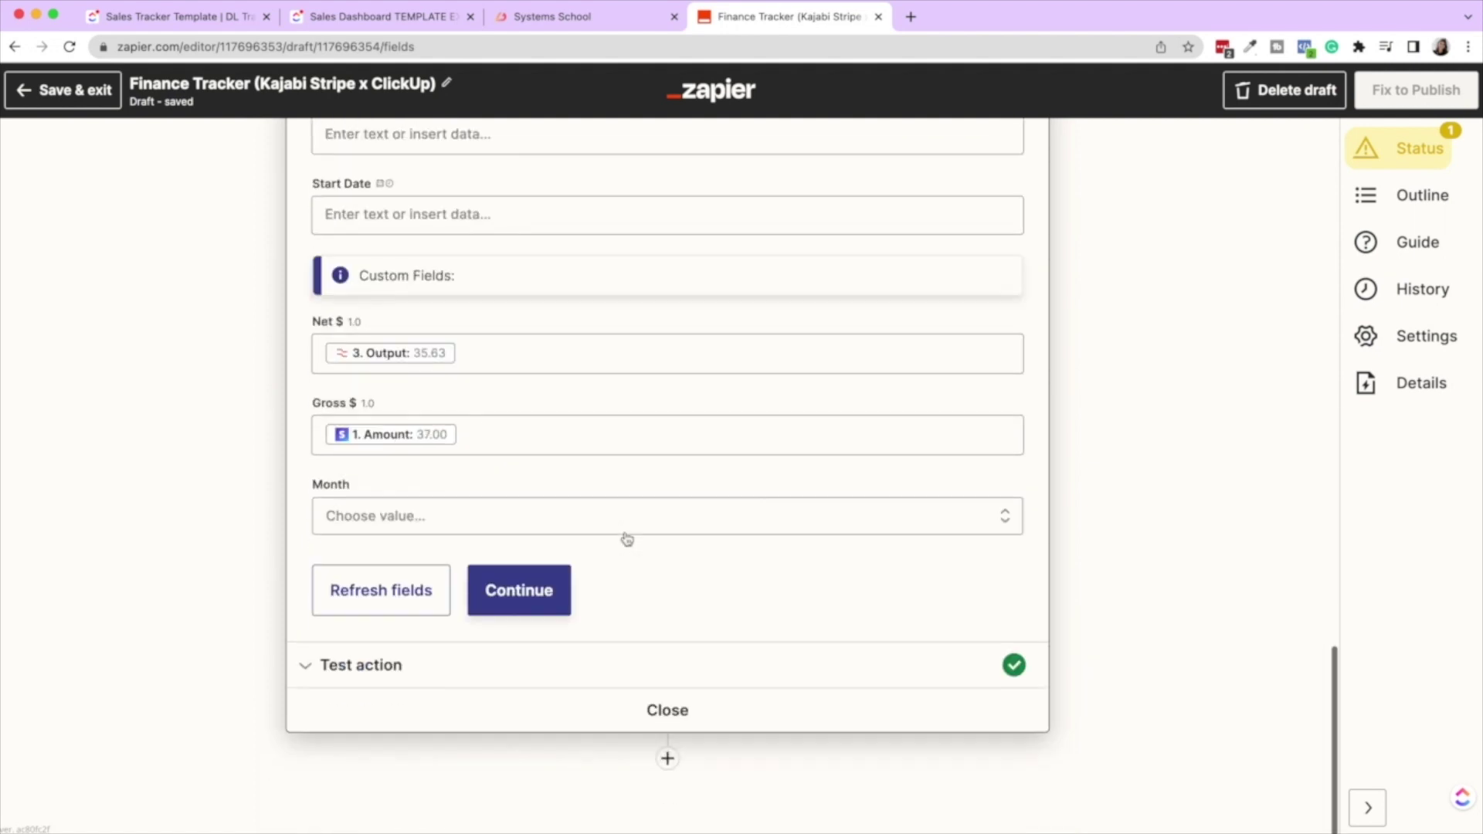
# Step: Map Net $ to step 3's Formatter Output (35.63) and delete the duplicate value
pyautogui.click(482, 356)
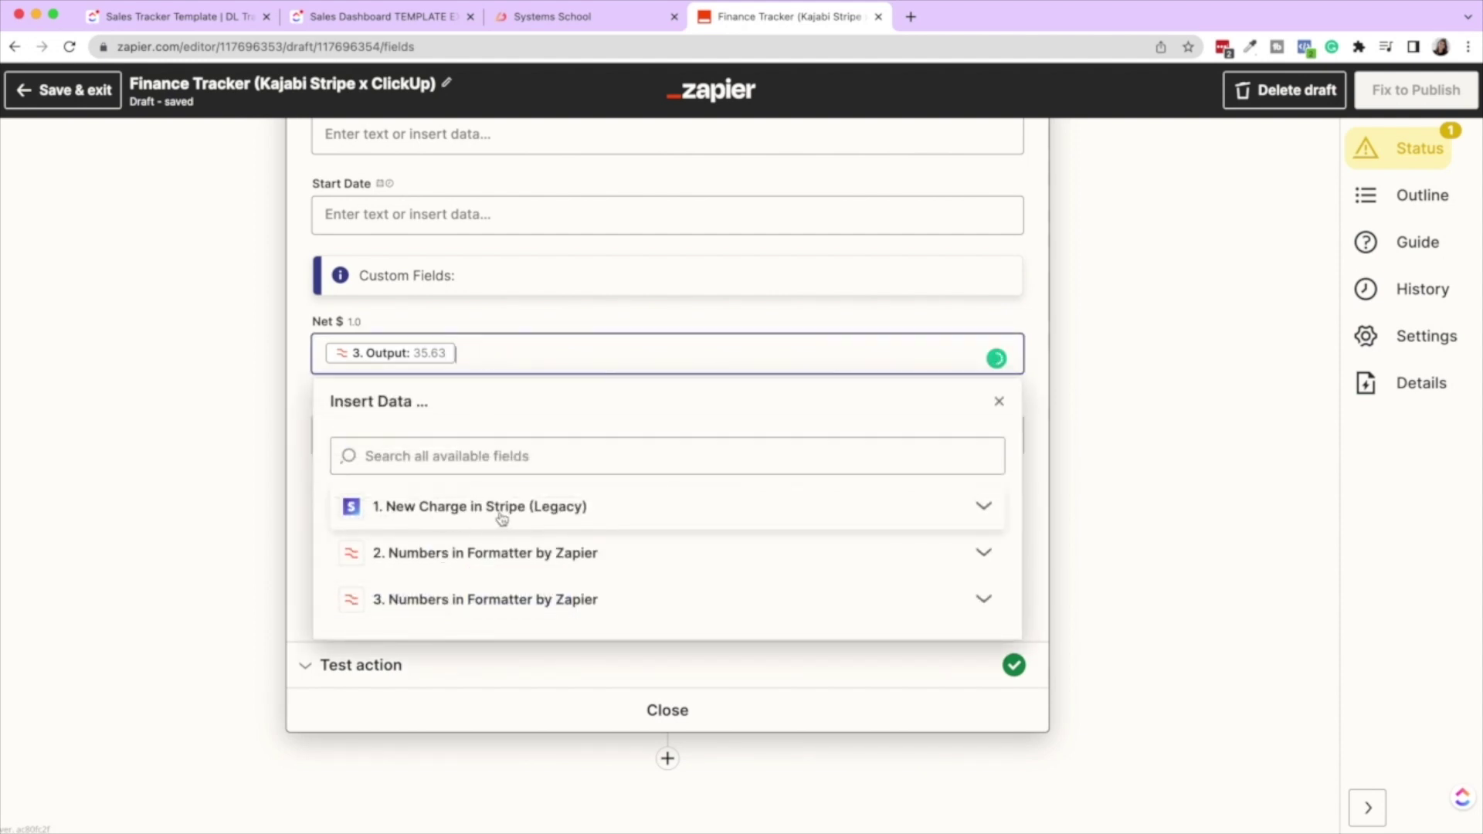
pyautogui.click(497, 604)
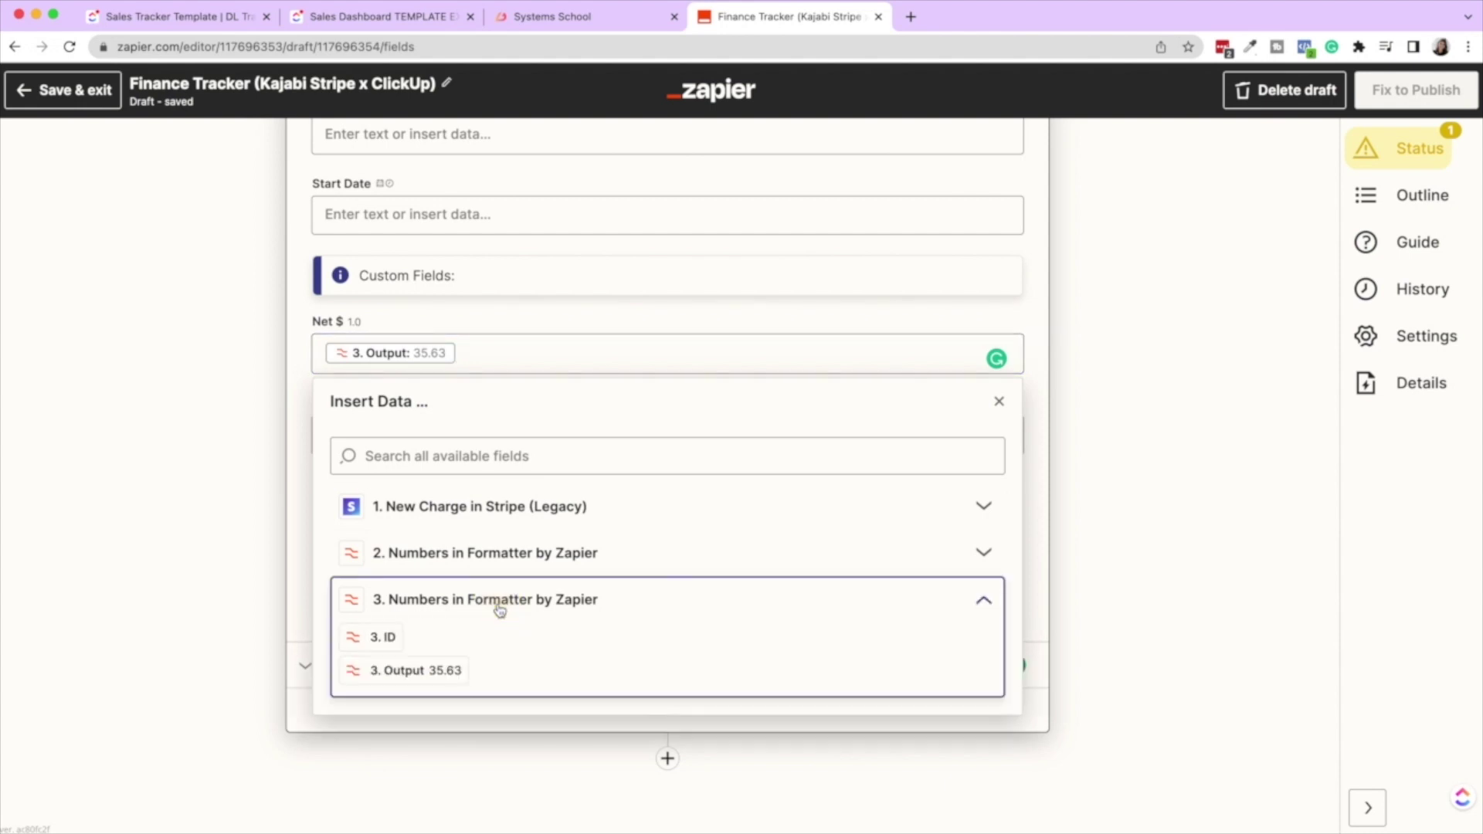
pyautogui.click(433, 672)
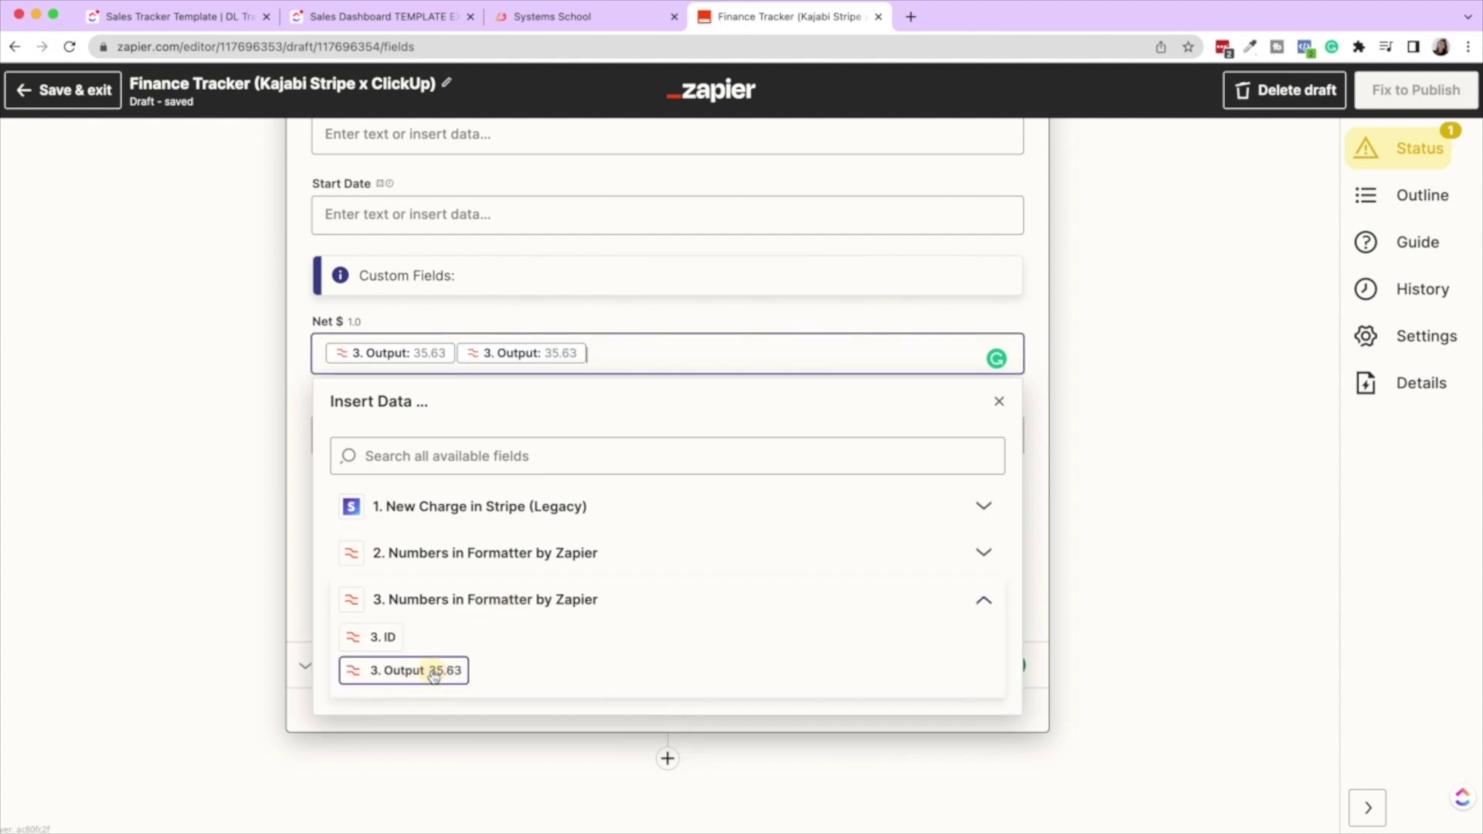
pyautogui.click(628, 354)
pyautogui.press('BackSpace')
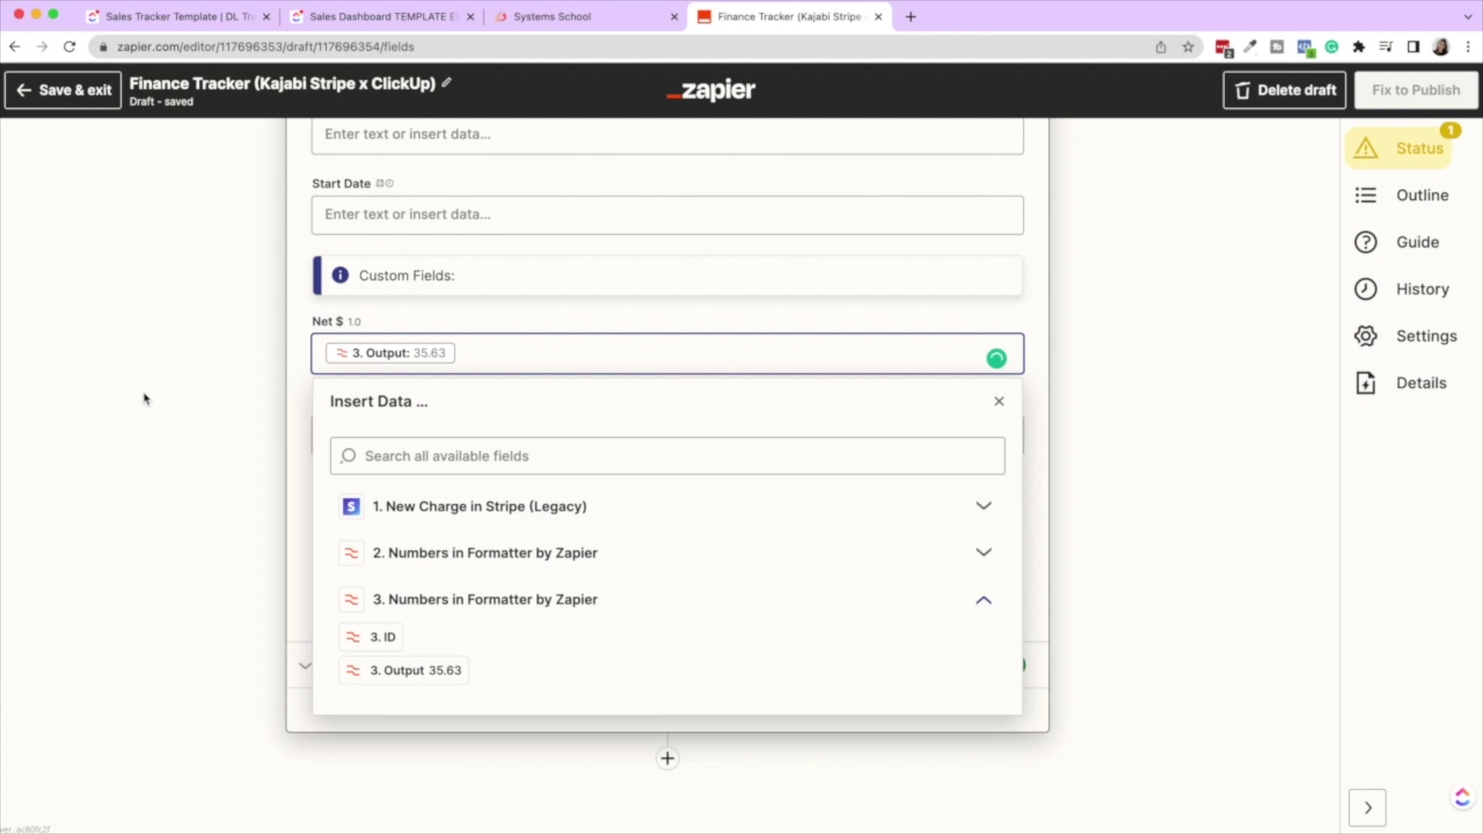
pyautogui.click(79, 378)
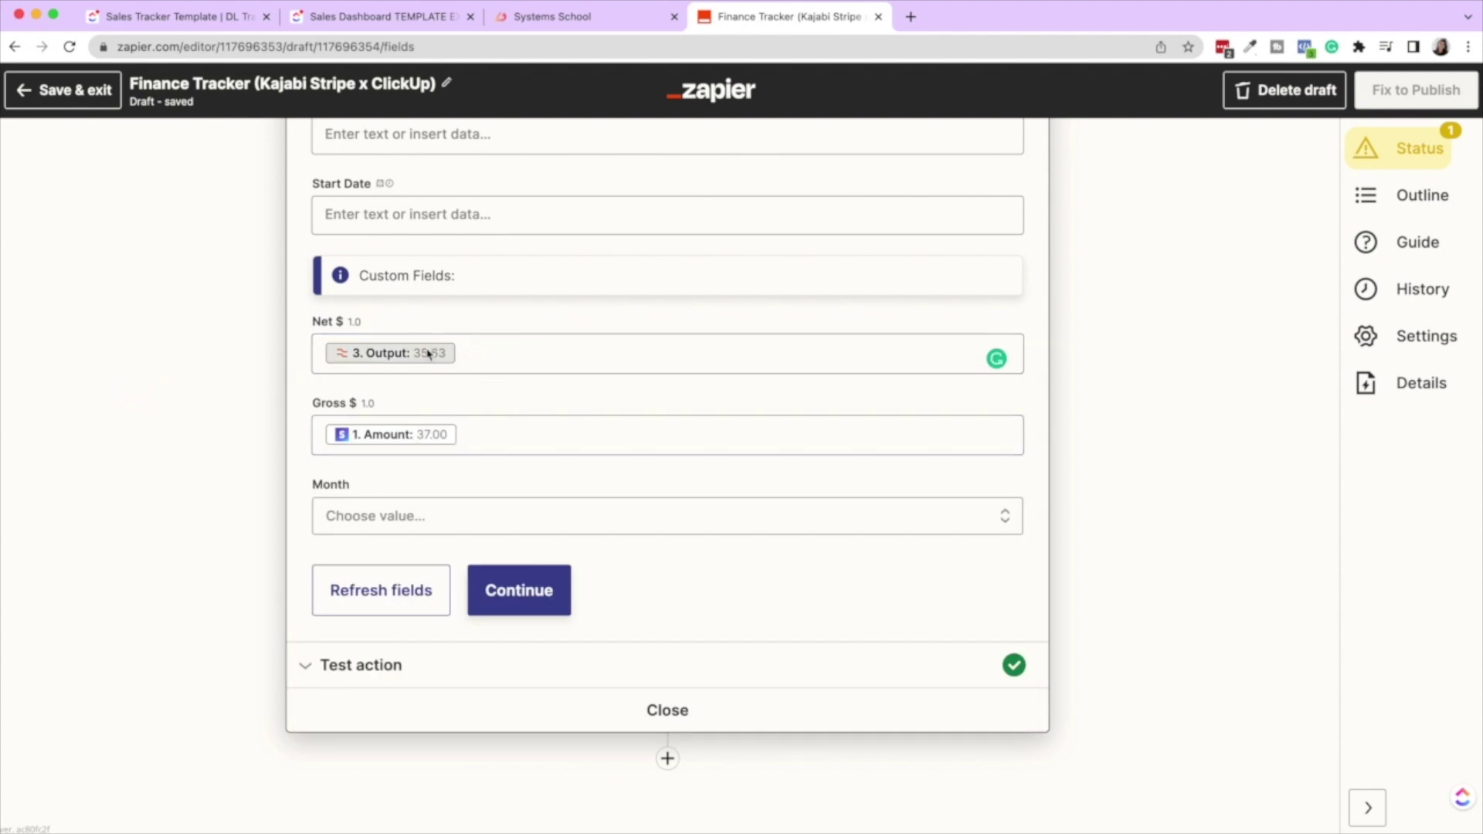
pyautogui.scroll(10, 430, 369)
pyautogui.scroll(15, 430, 369)
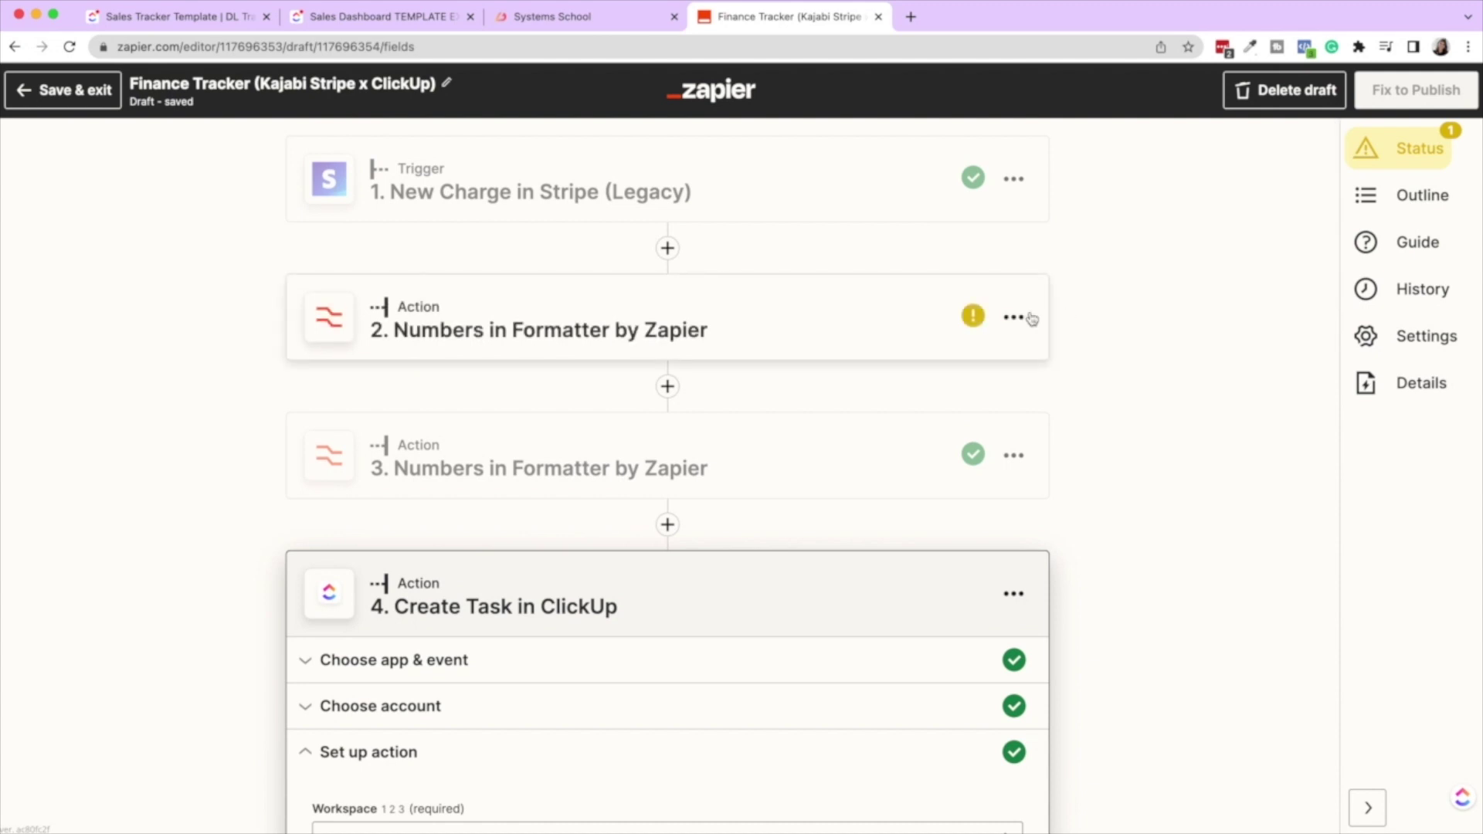
# Step: Delete the unfinished second Formatter step, confirming the deletion
pyautogui.click(1014, 317)
pyautogui.click(1006, 405)
pyautogui.click(1006, 404)
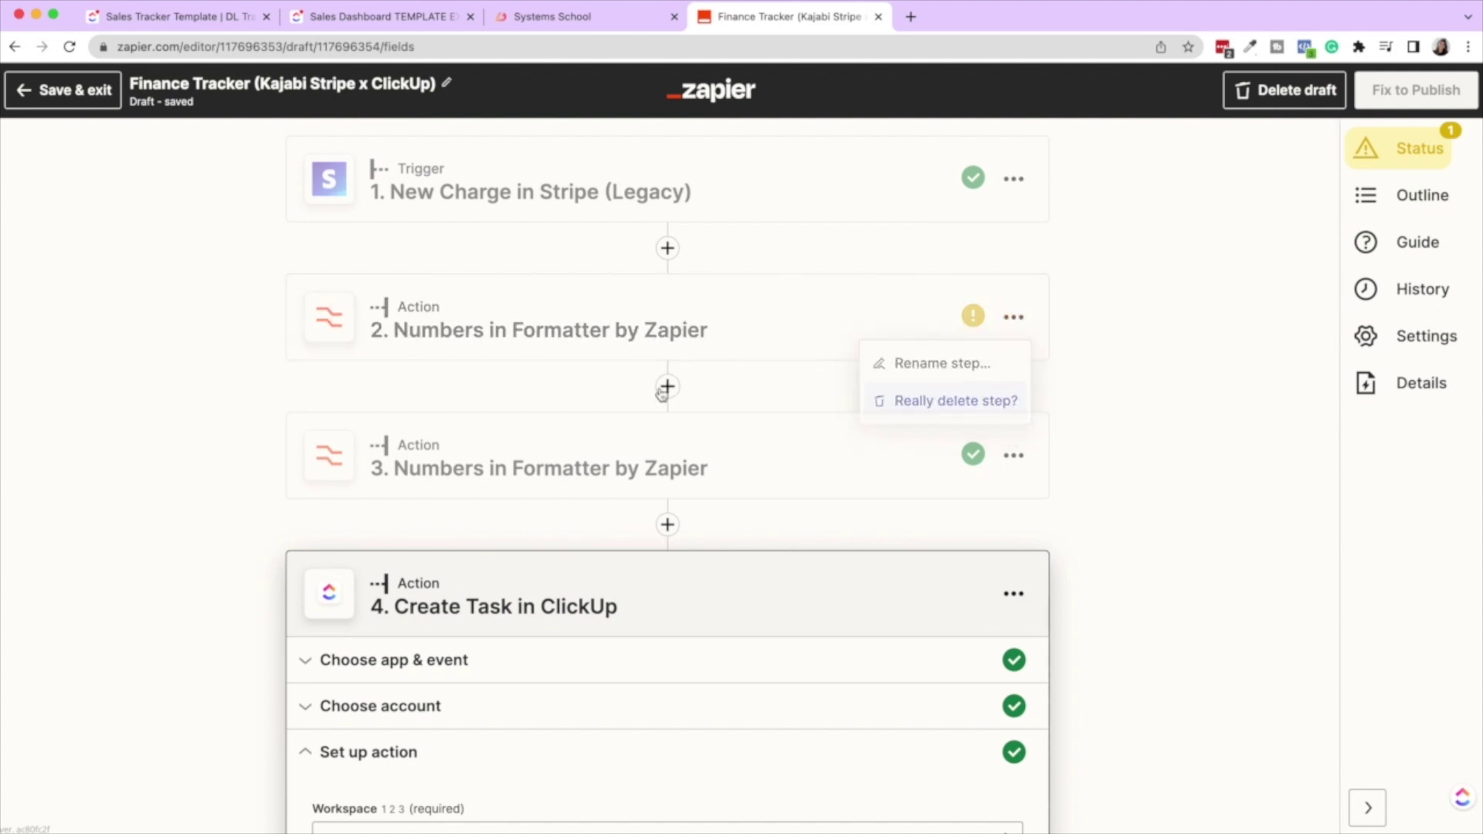
pyautogui.click(943, 399)
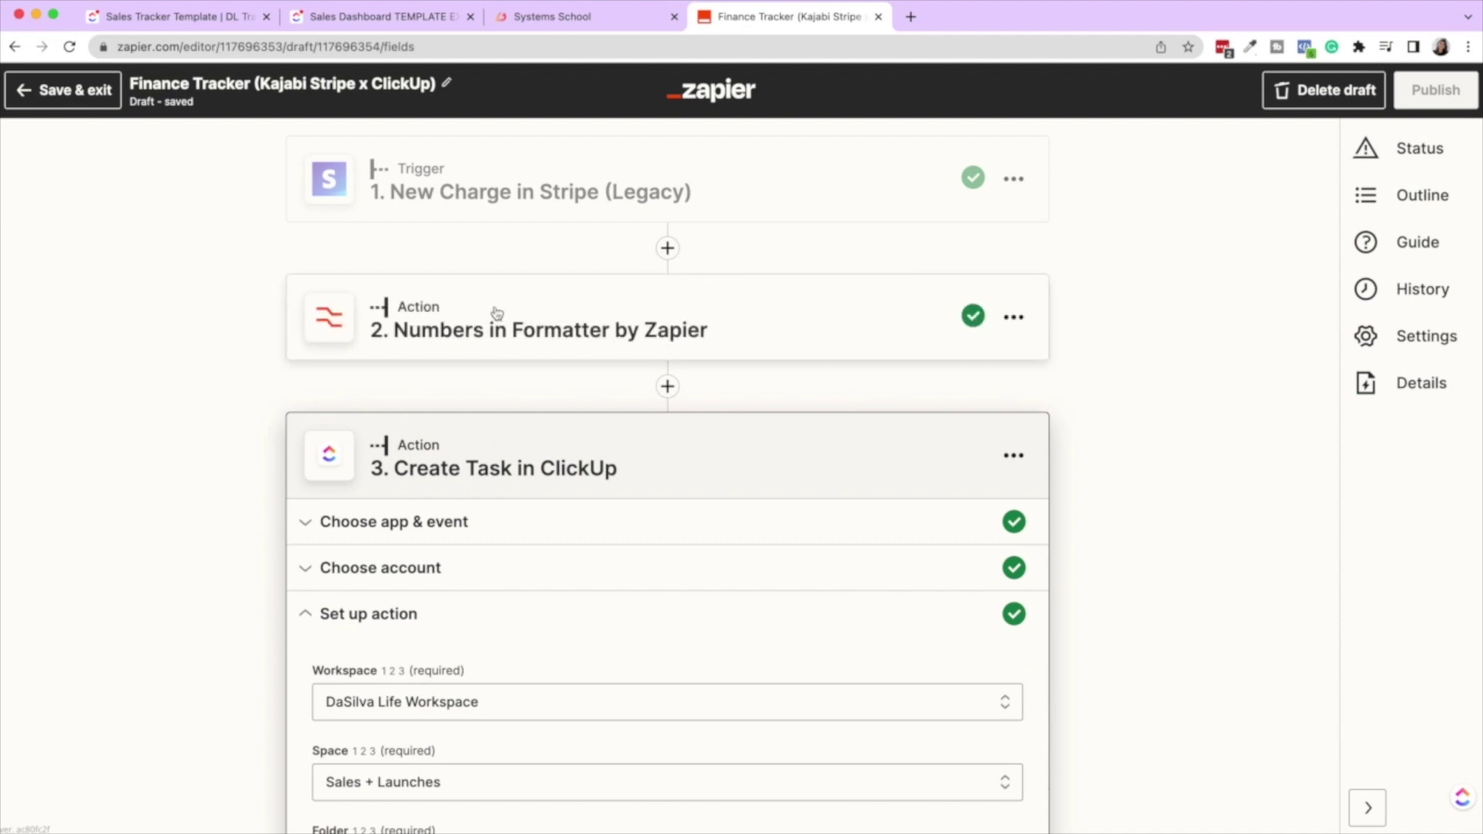
# Step: Check the Net $ data mapping, then save the draft and exit the editor
pyautogui.scroll(-15, 493, 420)
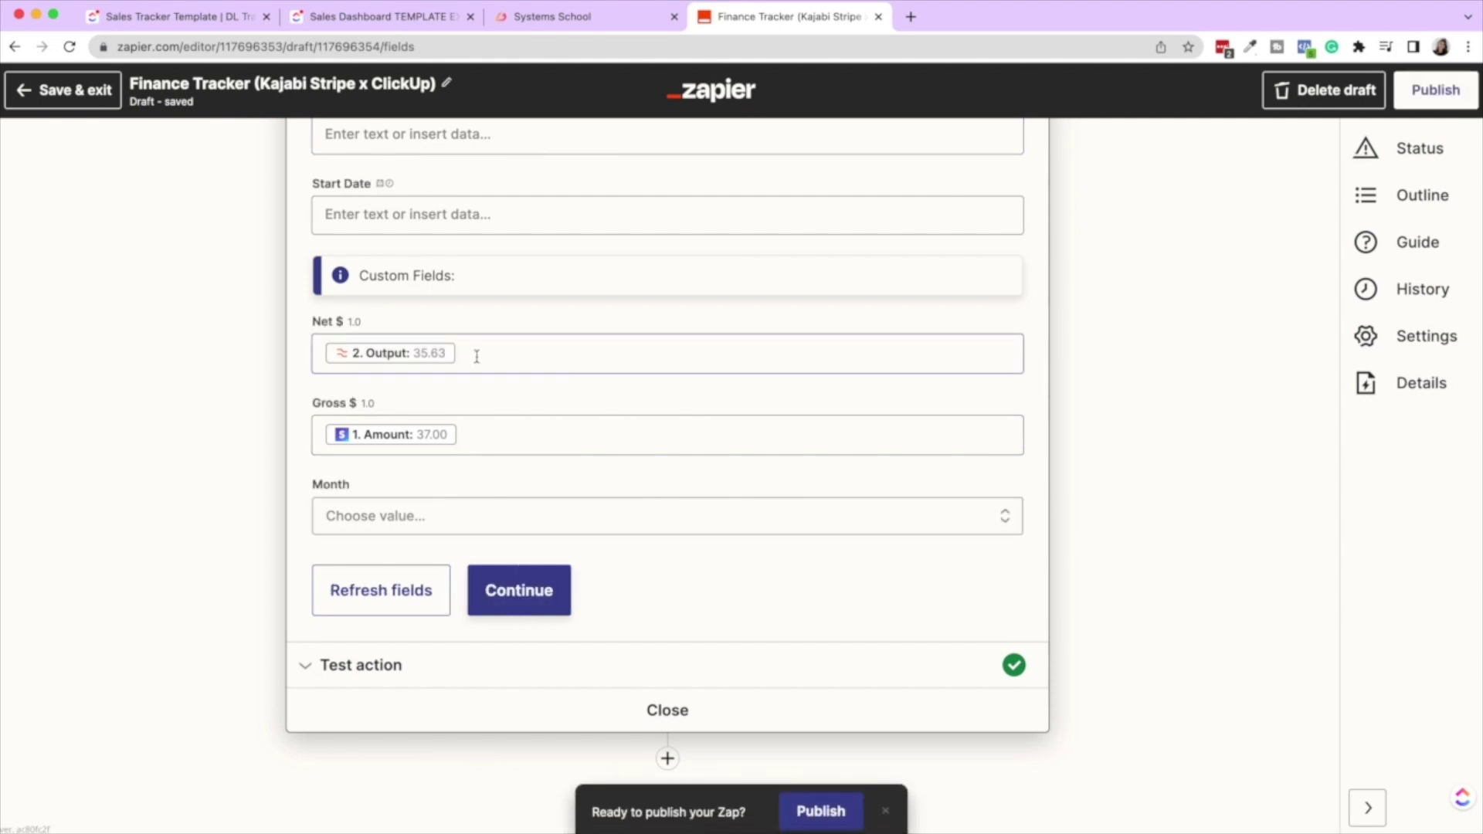
pyautogui.click(476, 356)
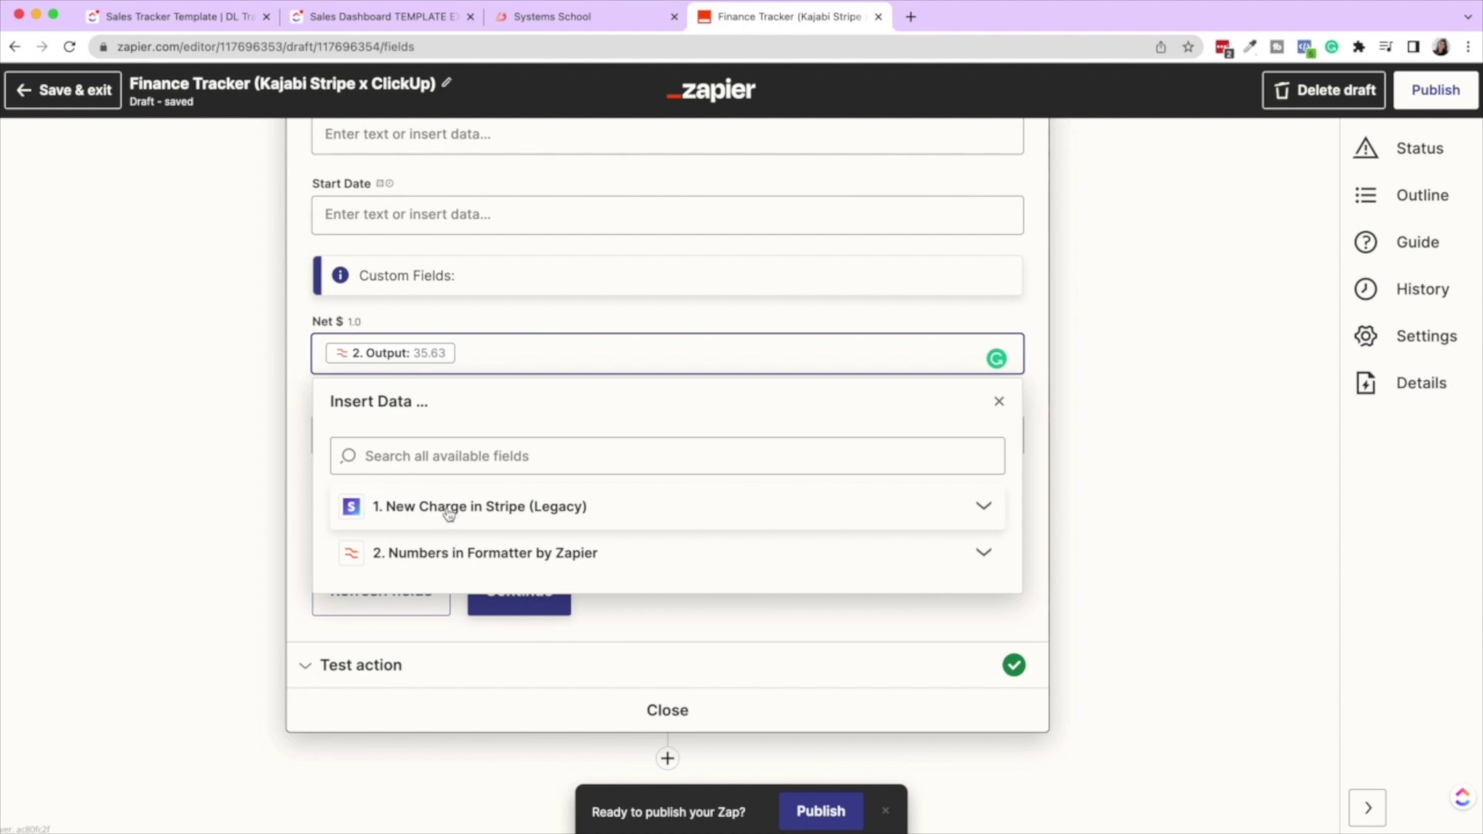
pyautogui.click(182, 255)
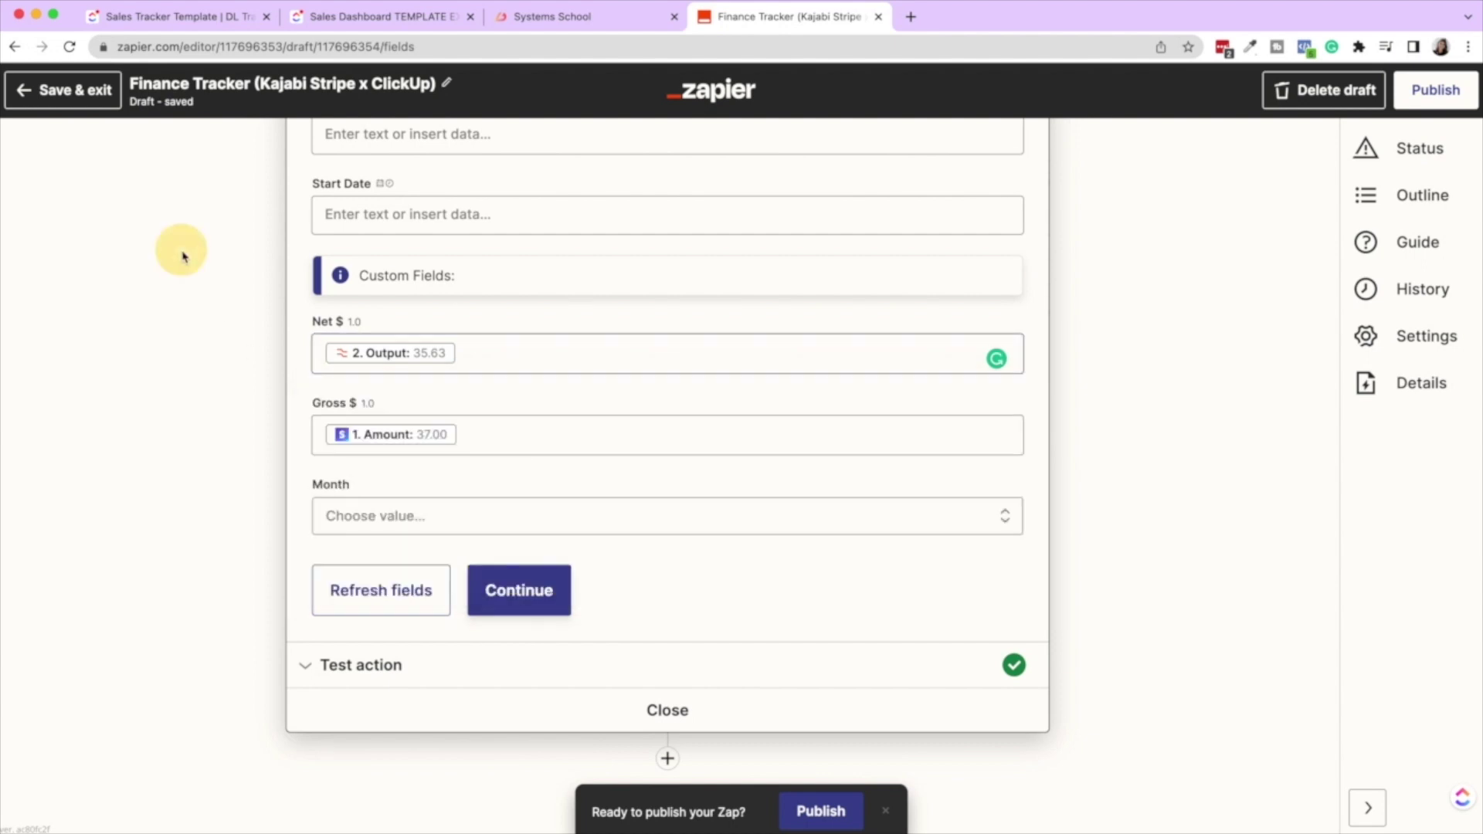
pyautogui.click(83, 94)
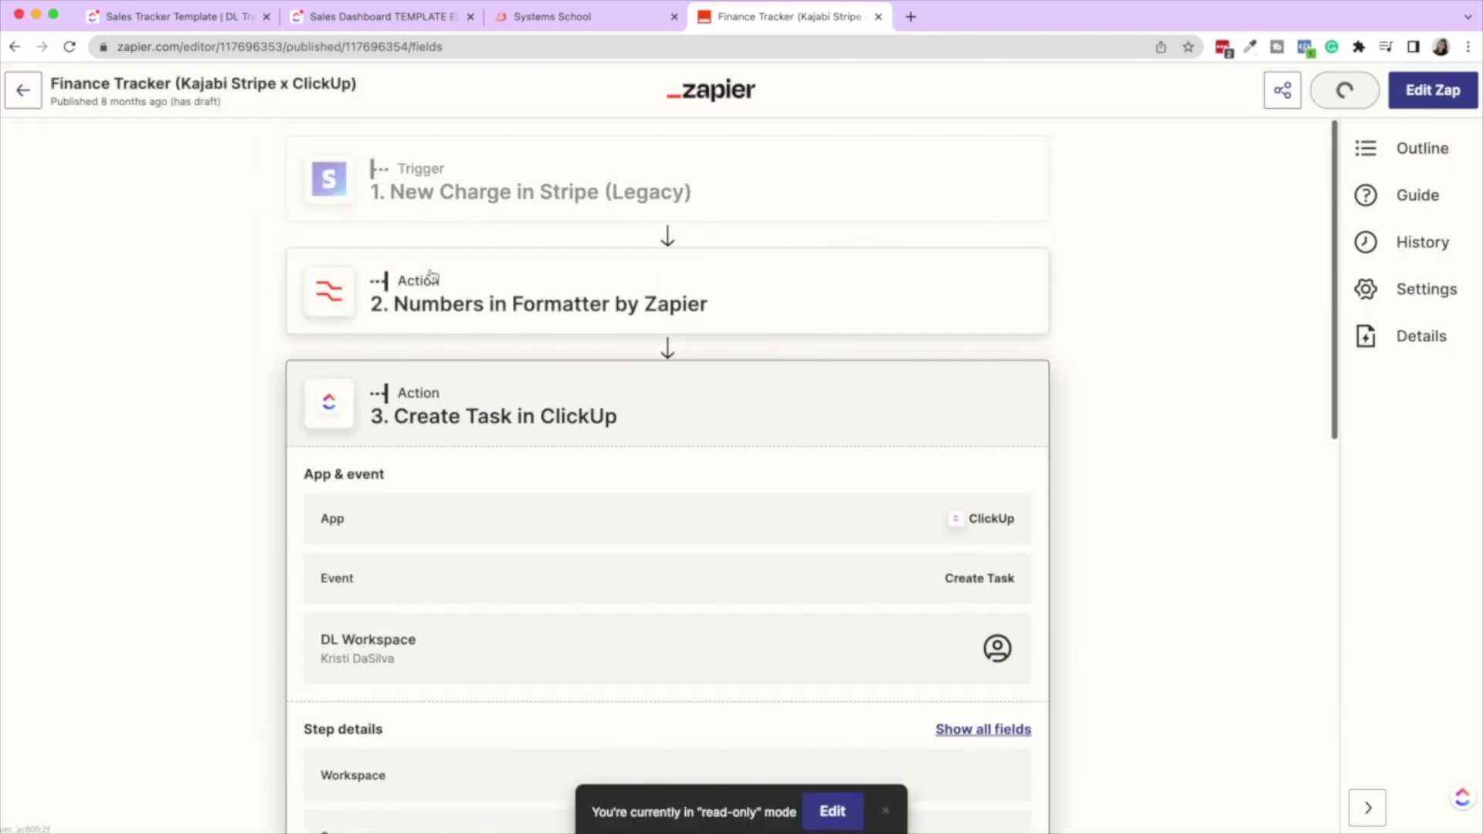
# Step: From Sales Tracking, open Finance Tracker (Paypal x ClickUp) and view its Mc Gross minus Mc Fee Formatter step
pyautogui.click(25, 91)
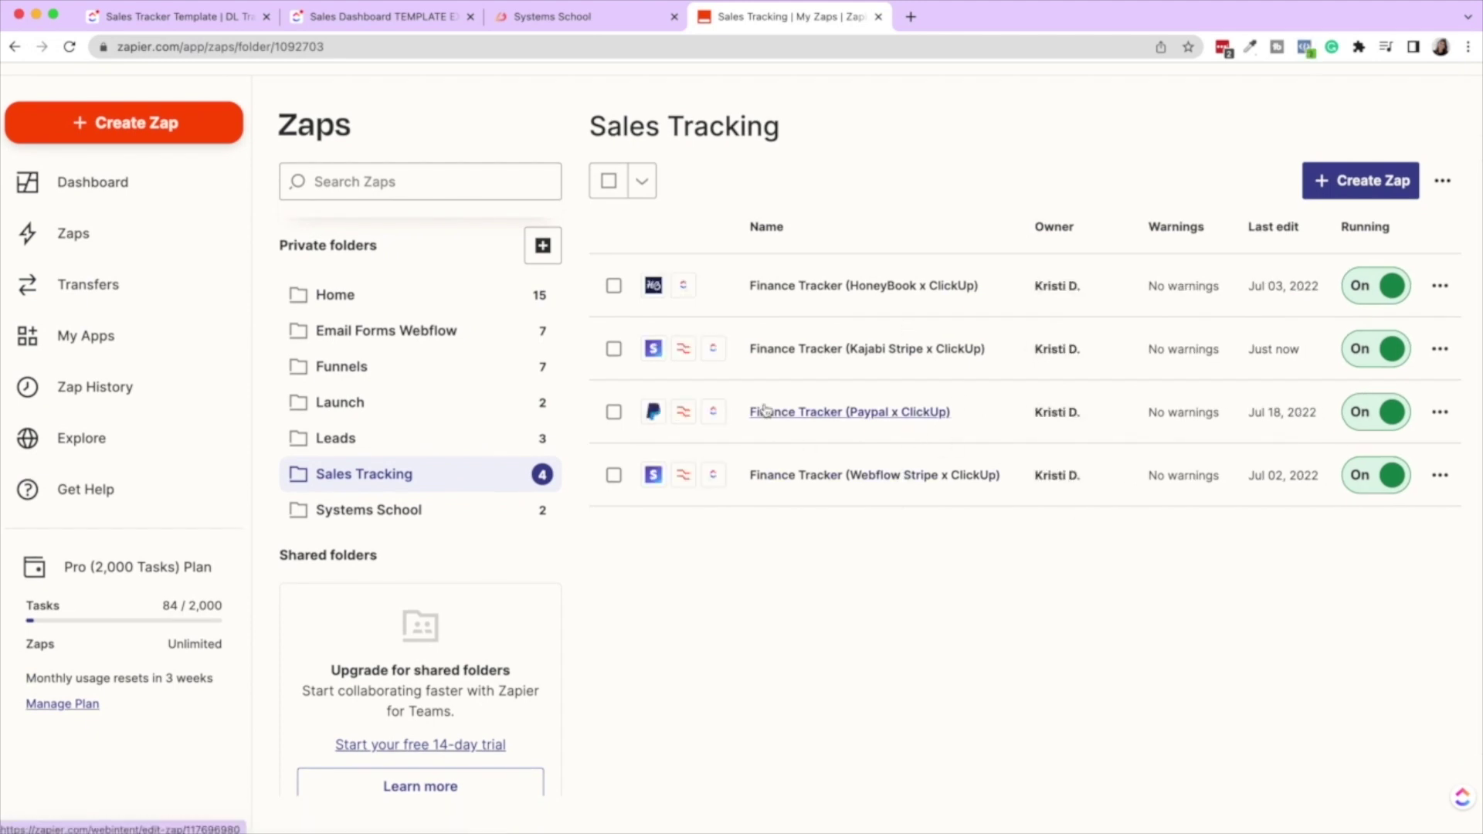
pyautogui.click(804, 412)
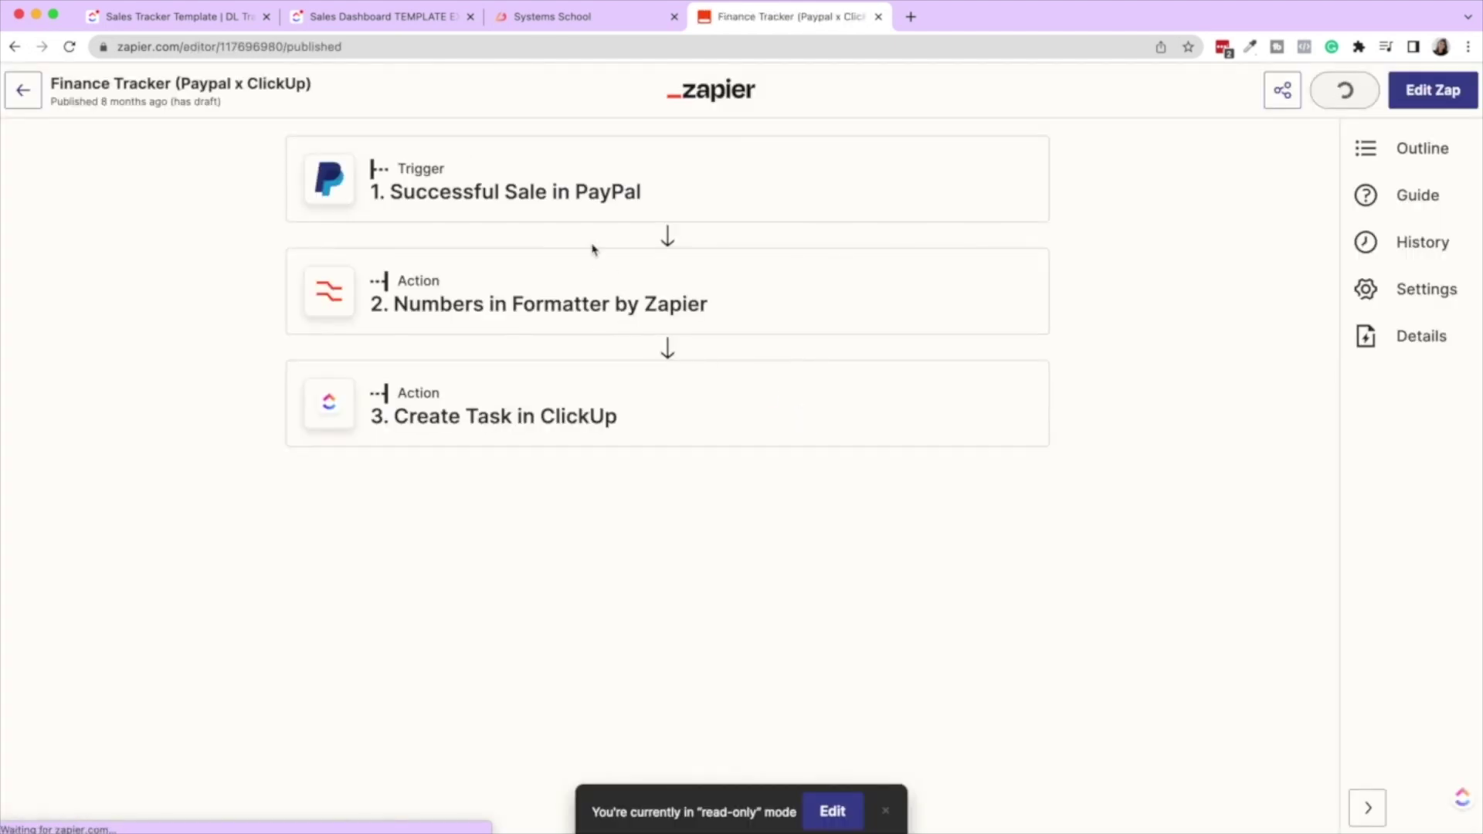
pyautogui.click(546, 289)
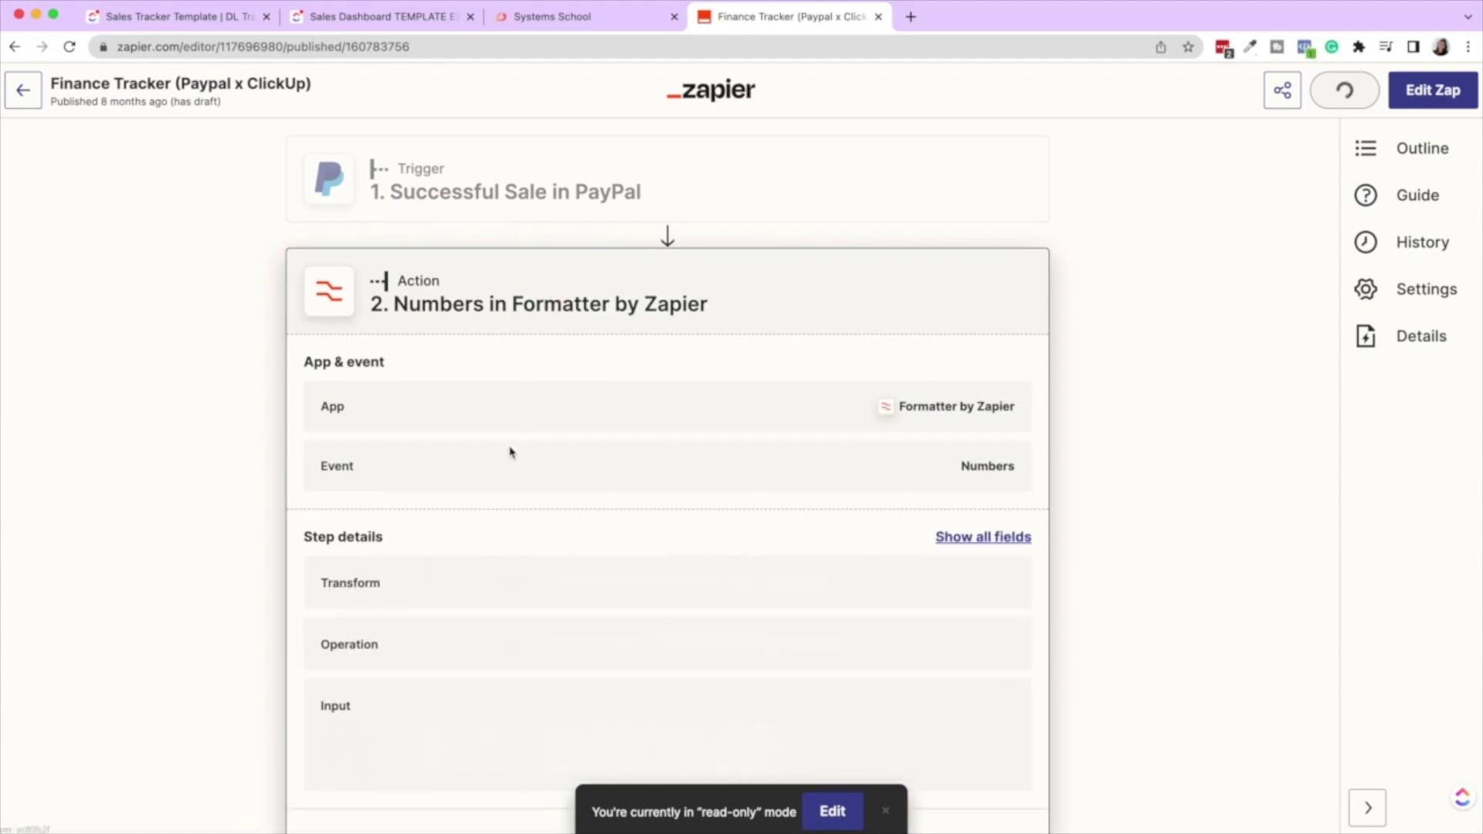
pyautogui.scroll(-3, 500, 483)
pyautogui.scroll(-1, 500, 484)
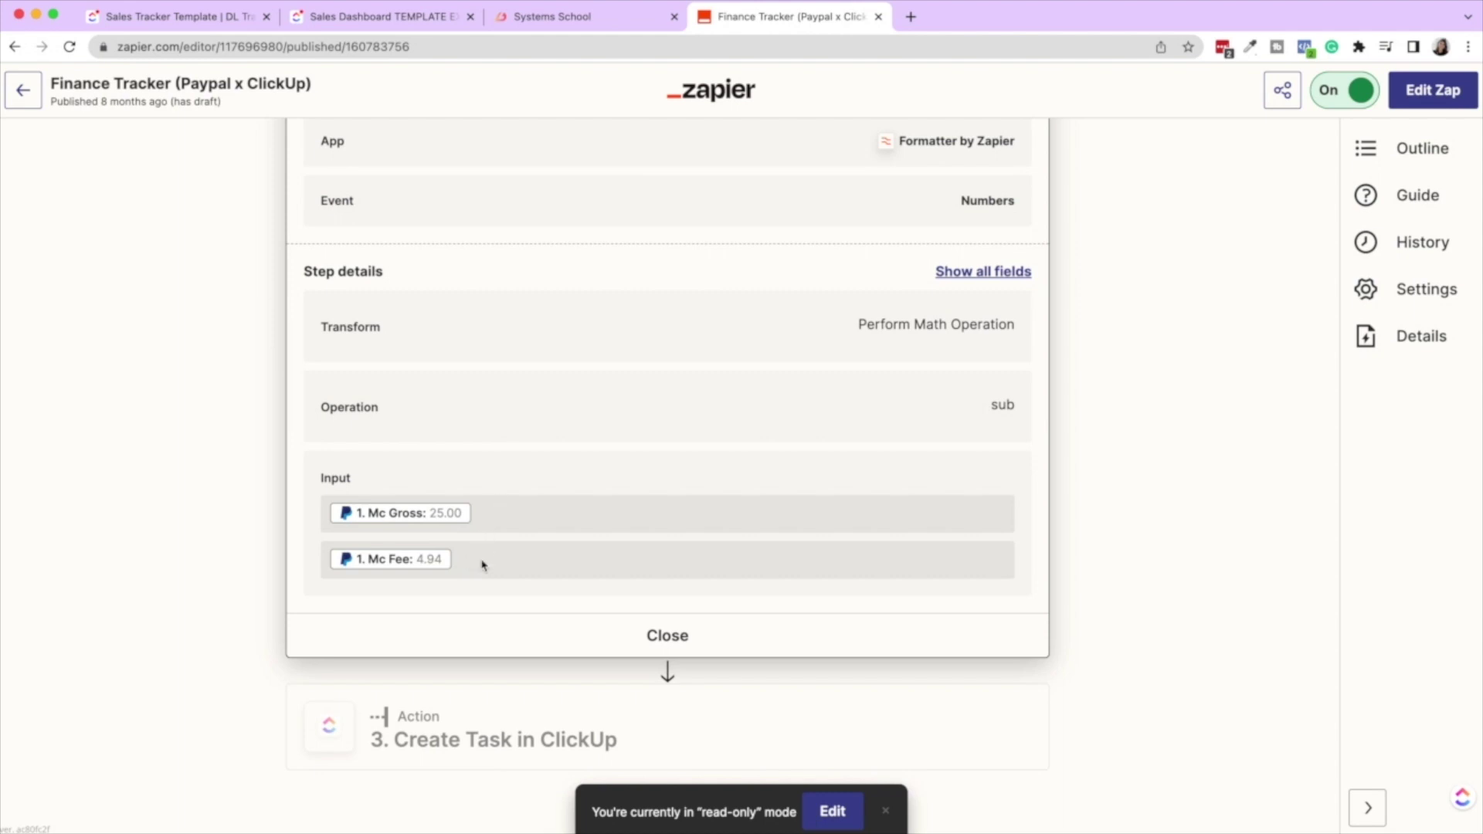
pyautogui.scroll(3, 435, 531)
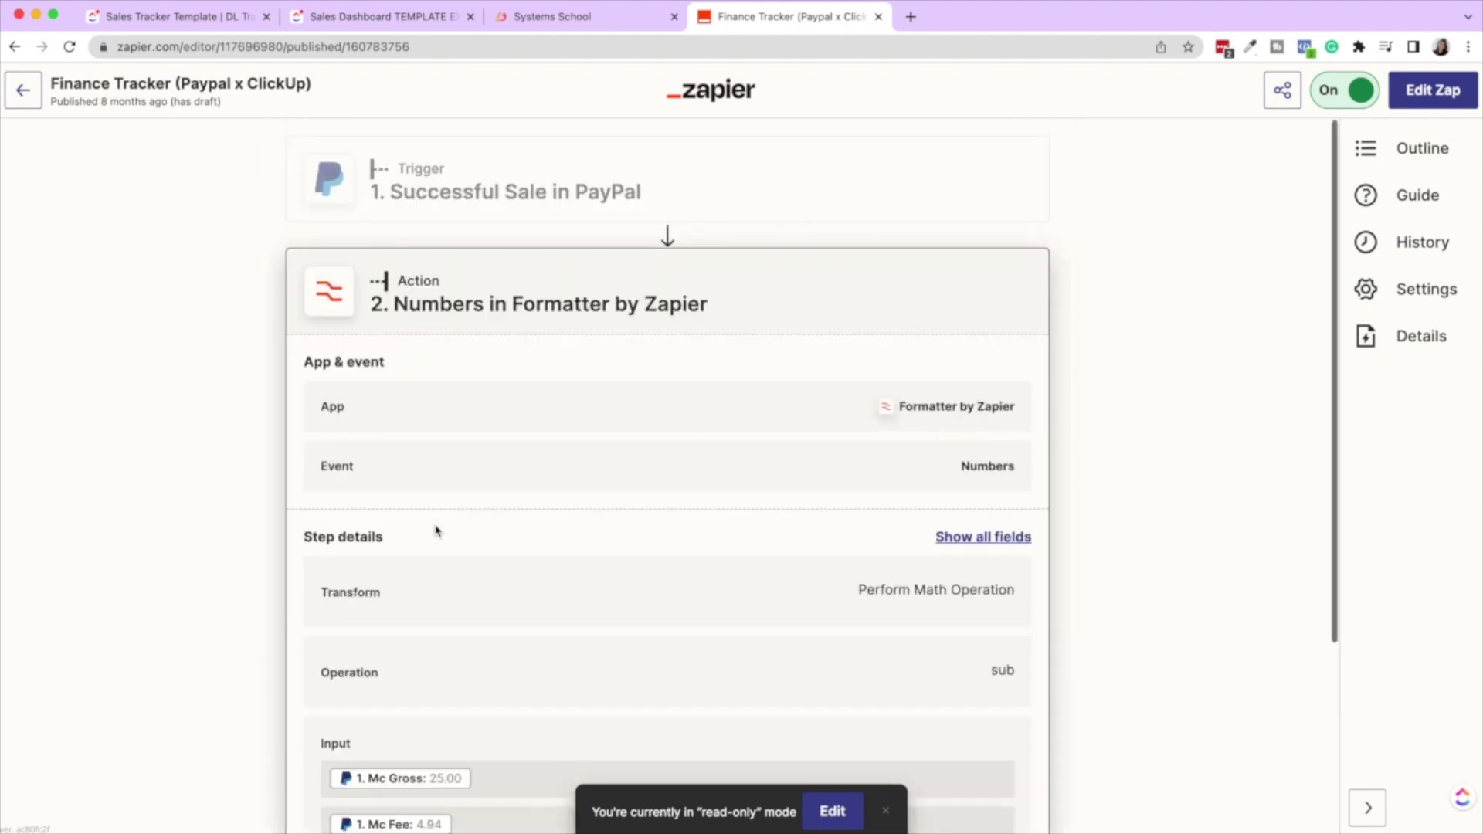
pyautogui.scroll(-3, 436, 531)
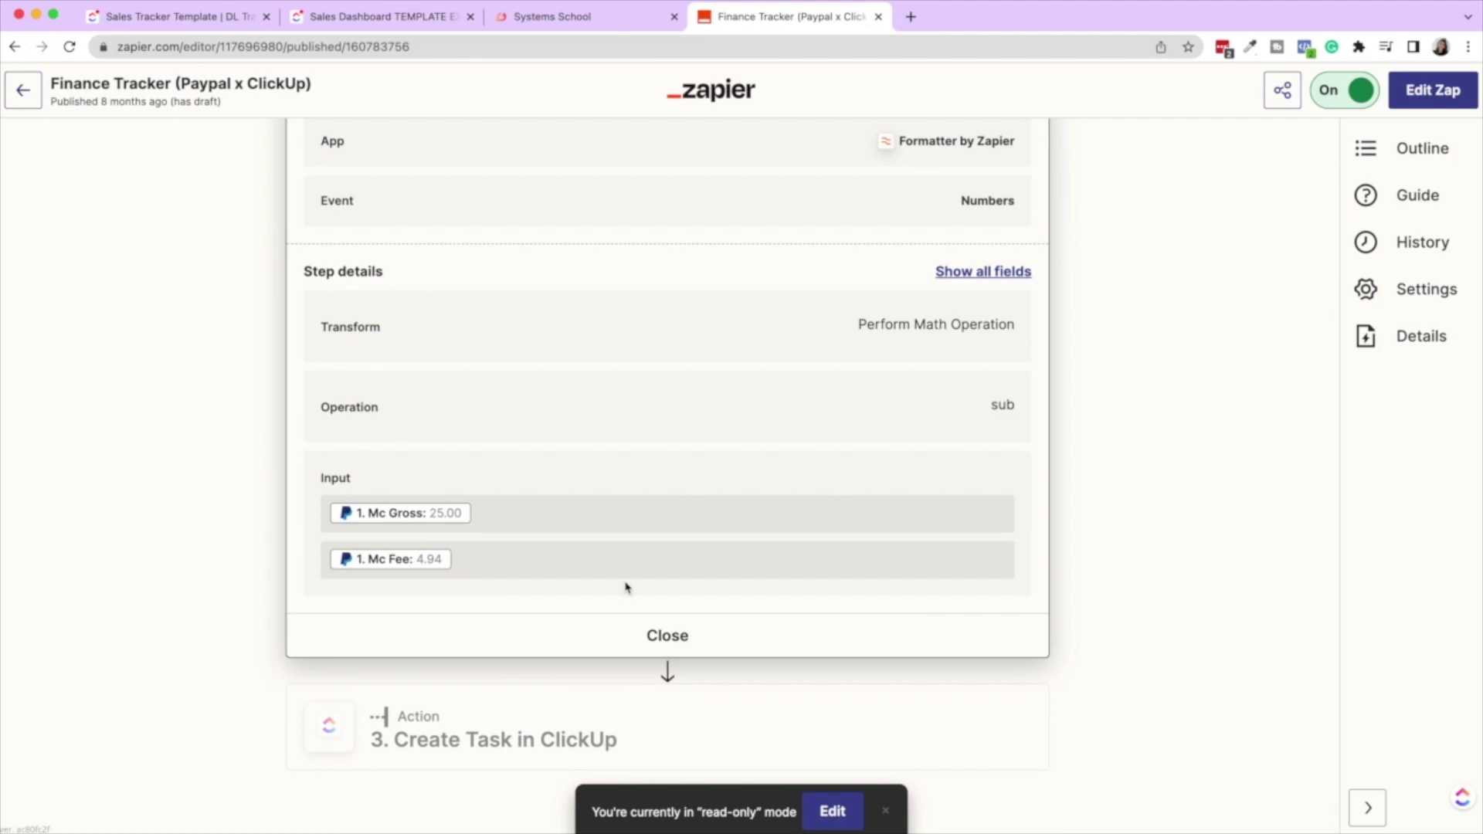
pyautogui.scroll(3, 984, 378)
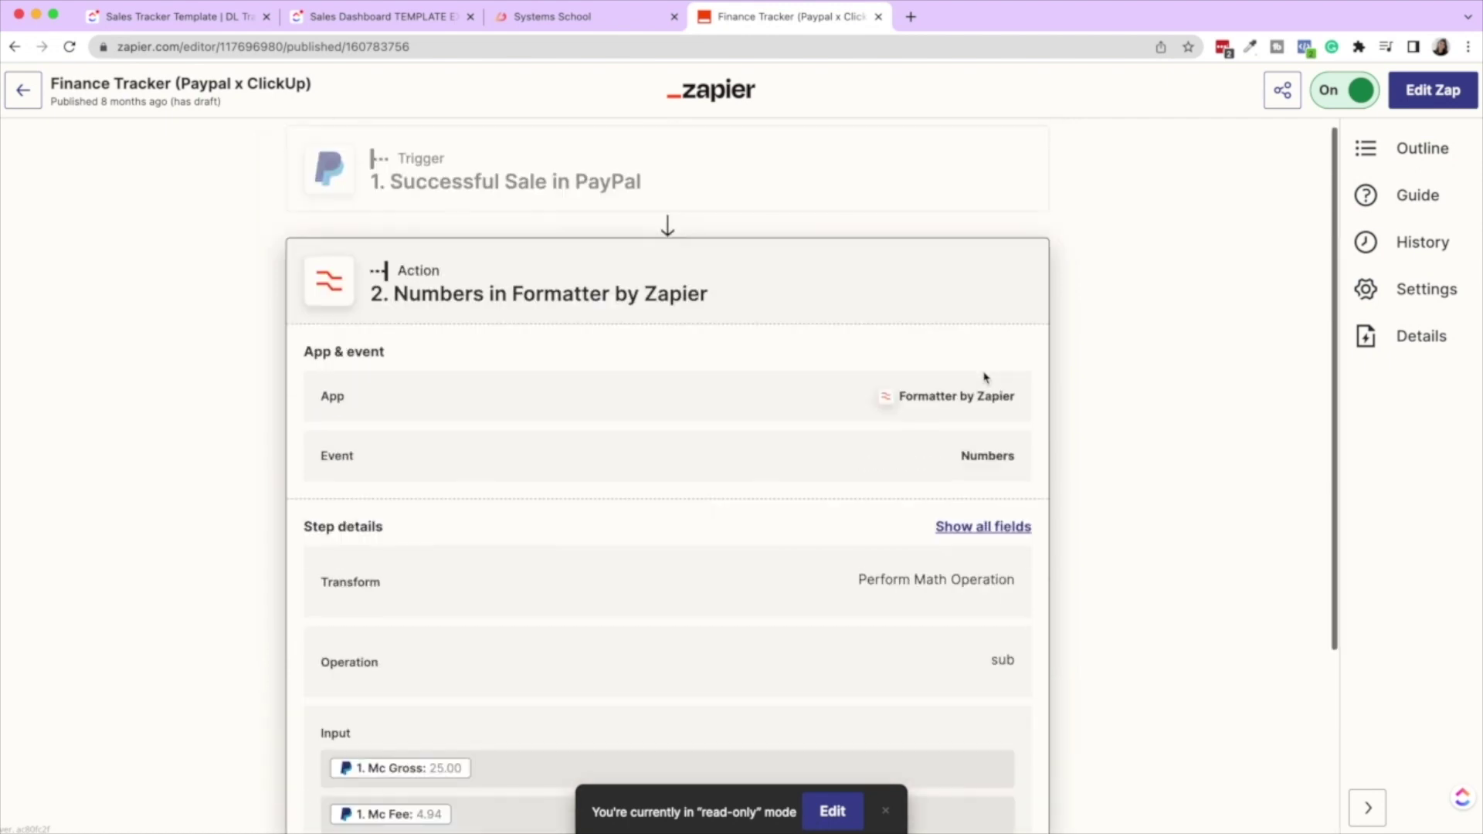
# Step: Open the PayPal zap's draft for editing and review the Formatter's subtraction setup
pyautogui.click(831, 810)
pyautogui.click(782, 492)
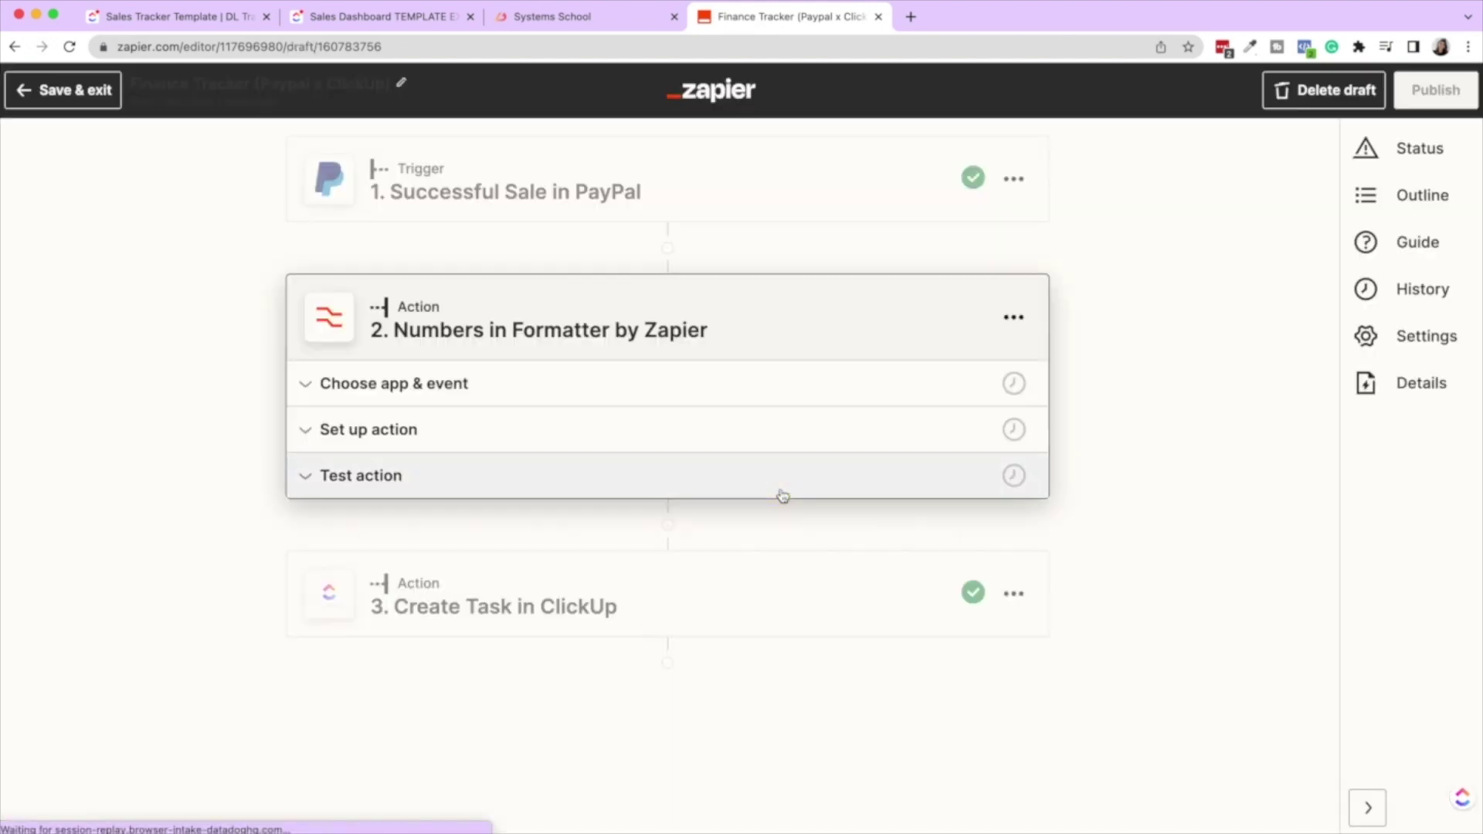
pyautogui.click(405, 431)
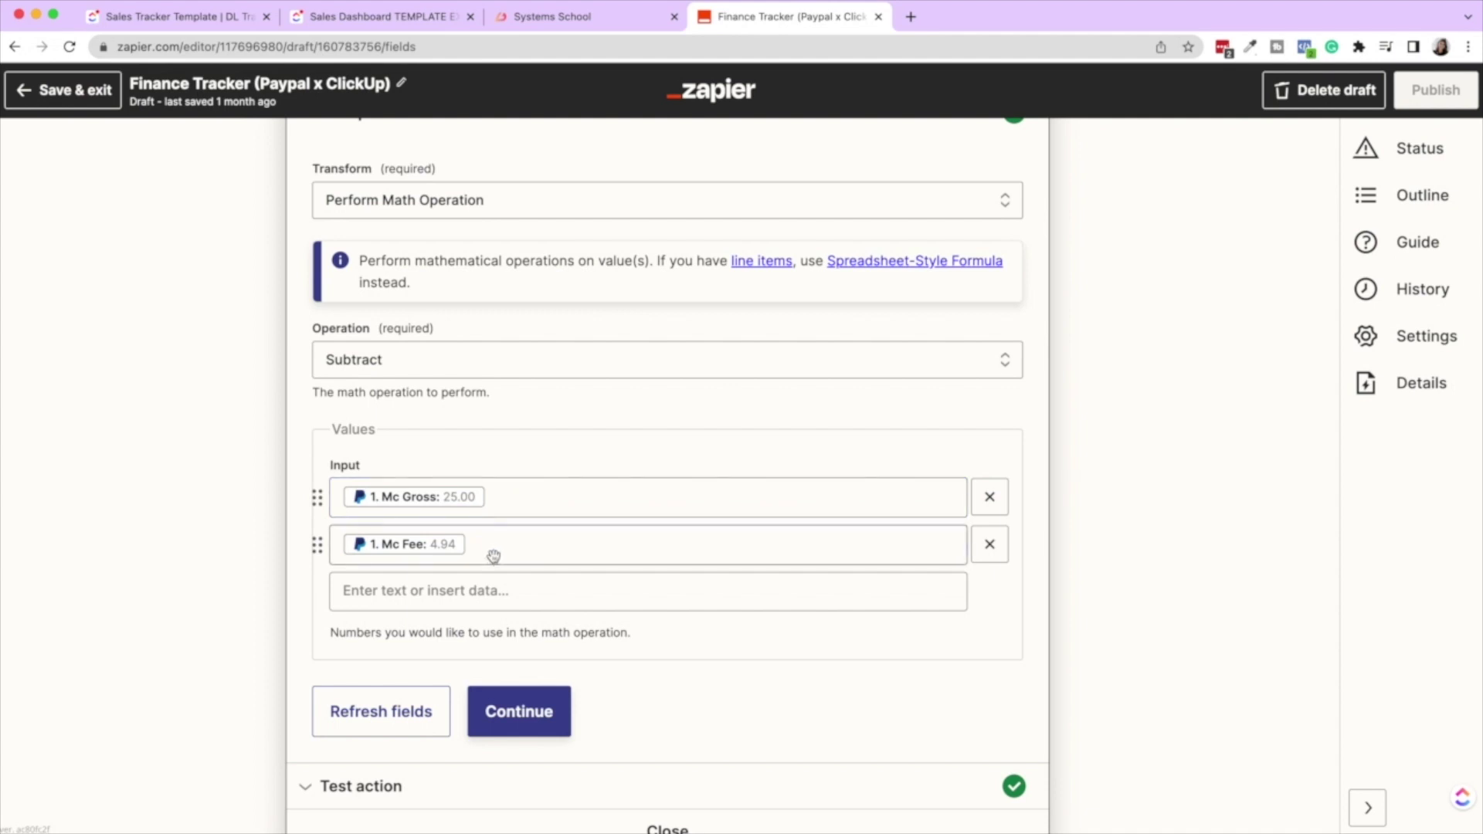
# Step: Expand the Formatter's Test action and highlight its output value of 20.06
pyautogui.scroll(-5, 494, 556)
pyautogui.click(397, 532)
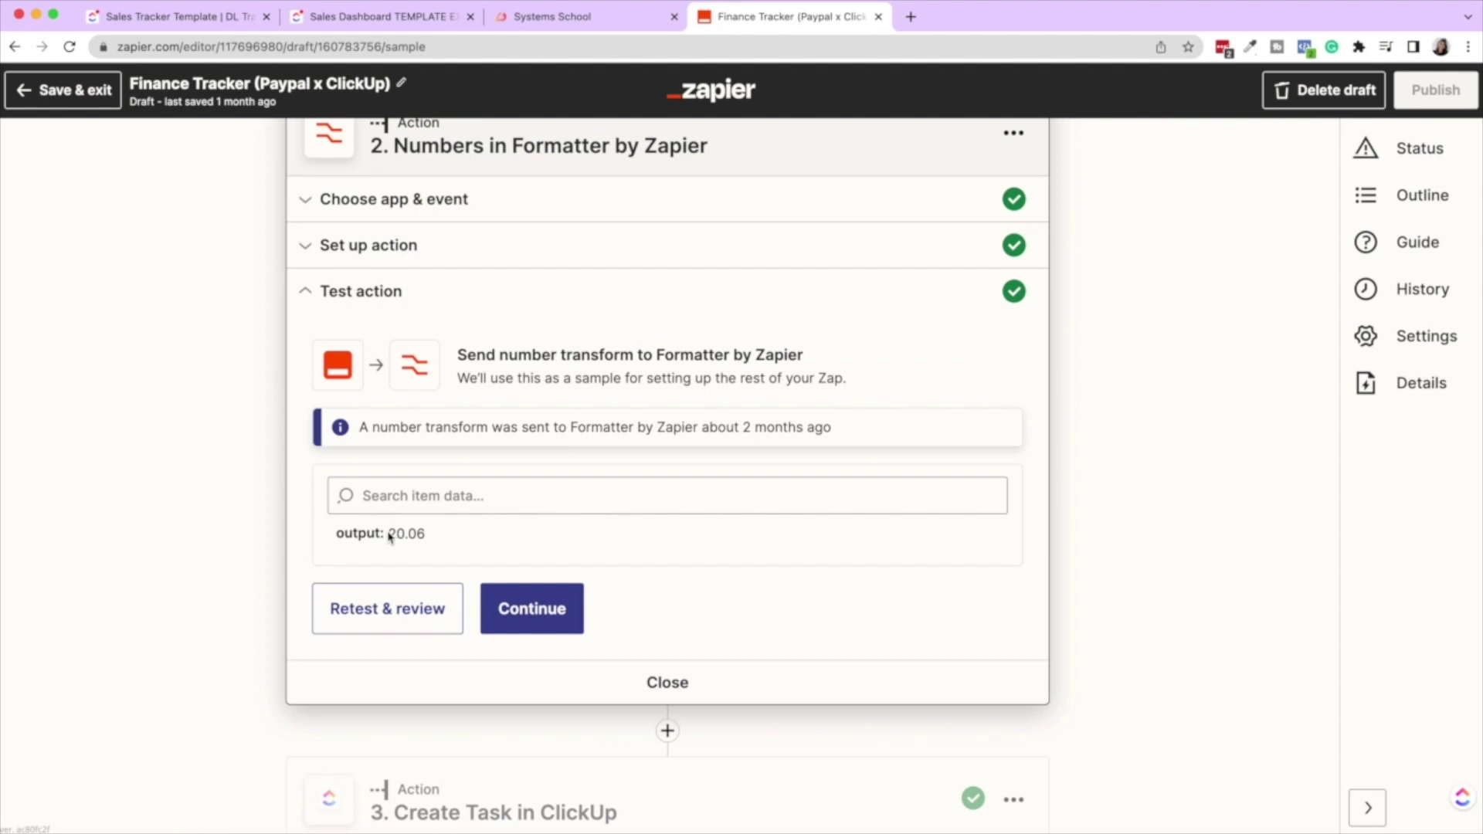
pyautogui.moveTo(389, 539); pyautogui.dragTo(440, 537)
pyautogui.click(445, 539)
pyautogui.scroll(-2, 446, 538)
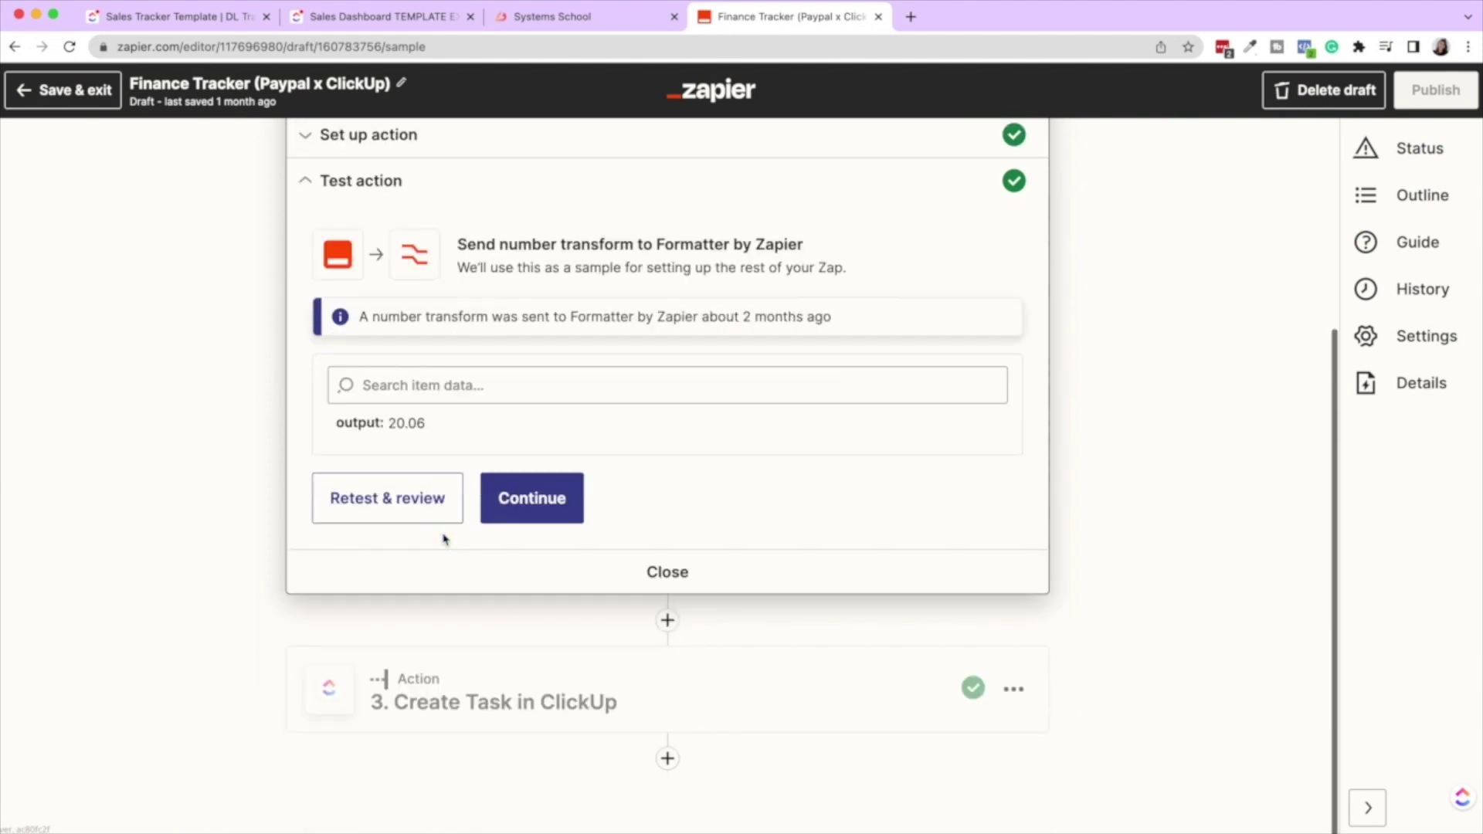
# Step: Open the Create Task in ClickUp step and scroll its field mappings down to Net $
pyautogui.click(454, 720)
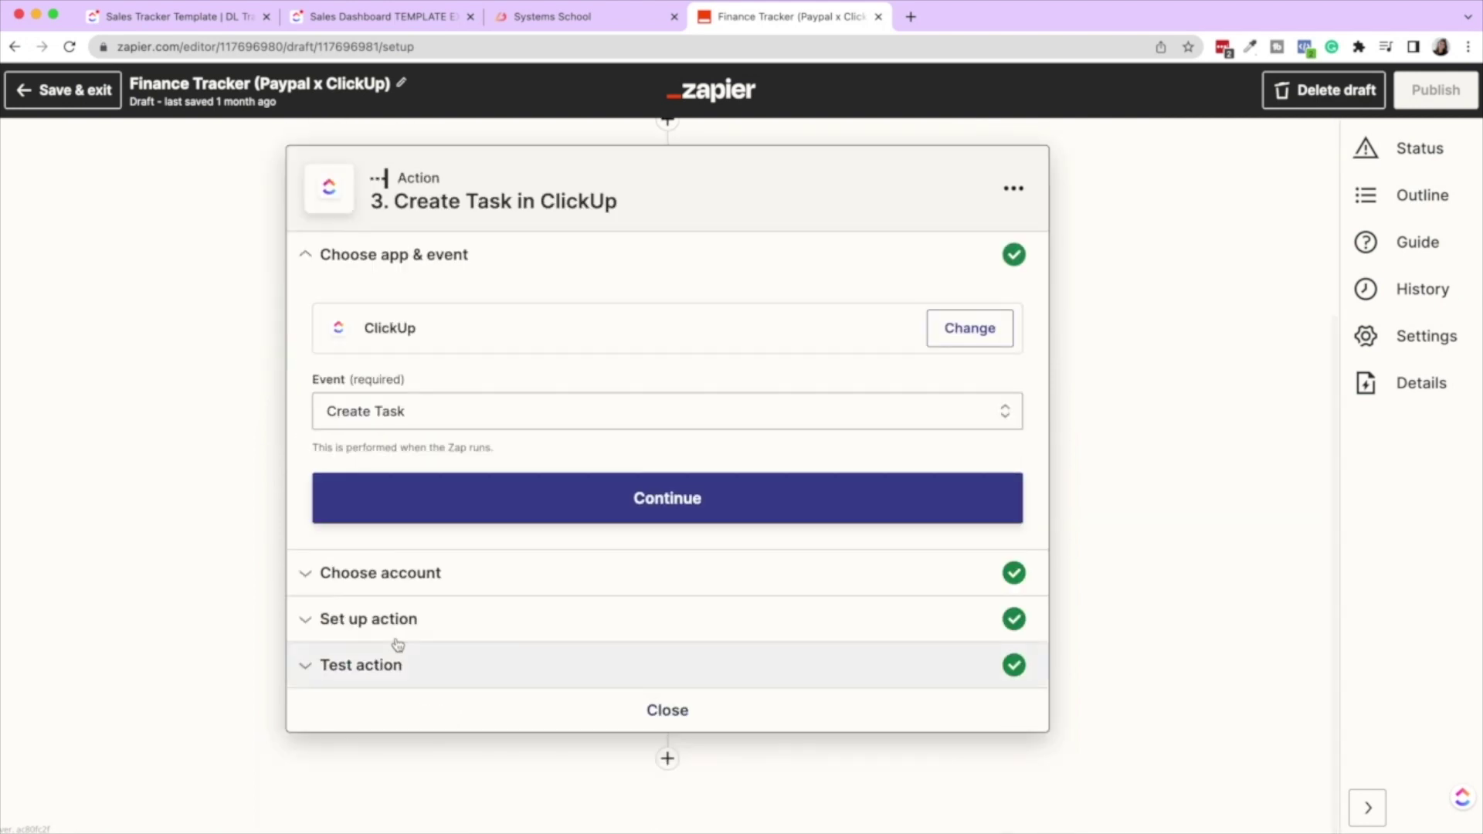
pyautogui.click(396, 620)
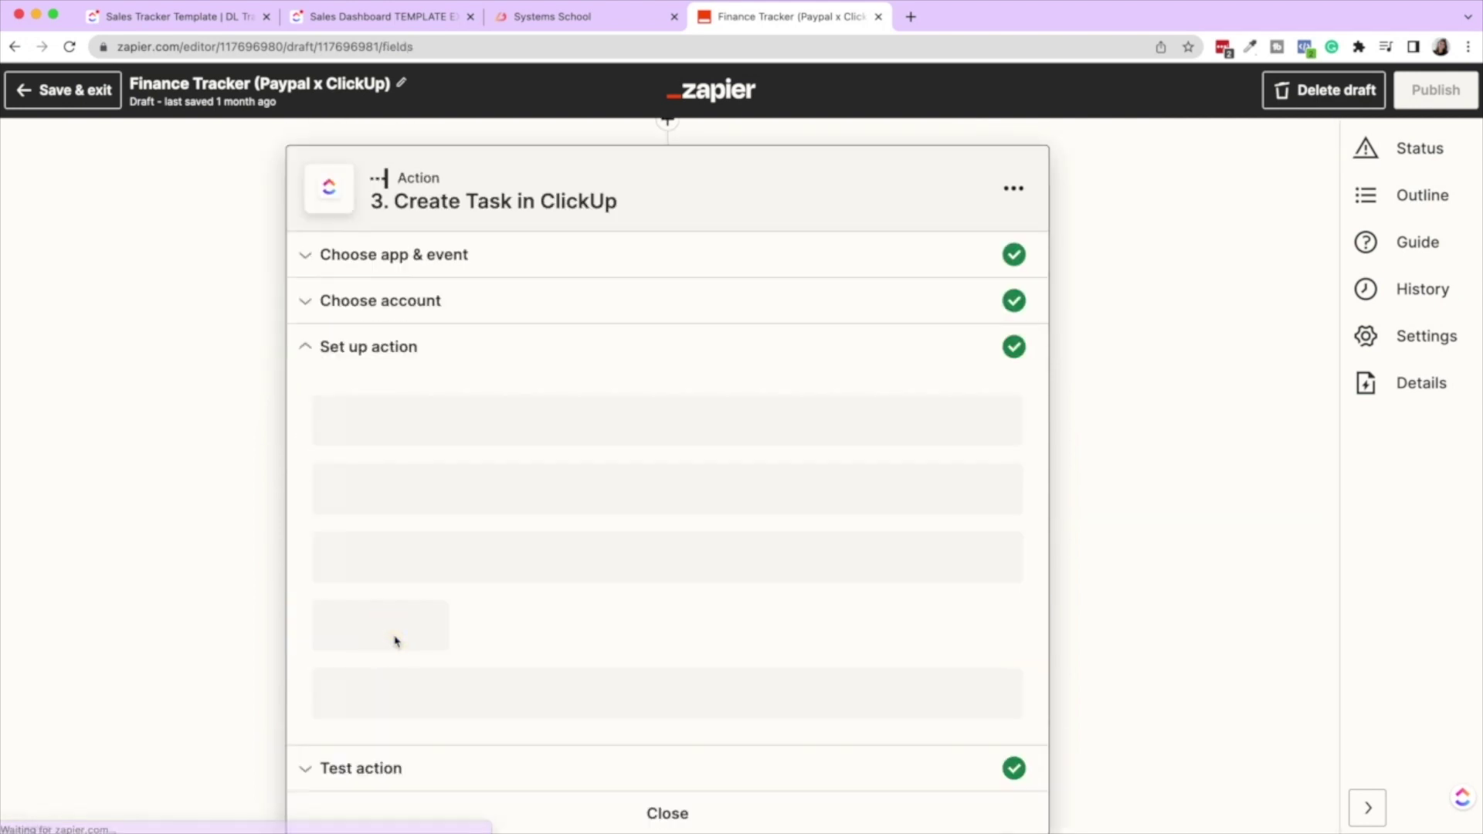
pyautogui.scroll(-10, 395, 641)
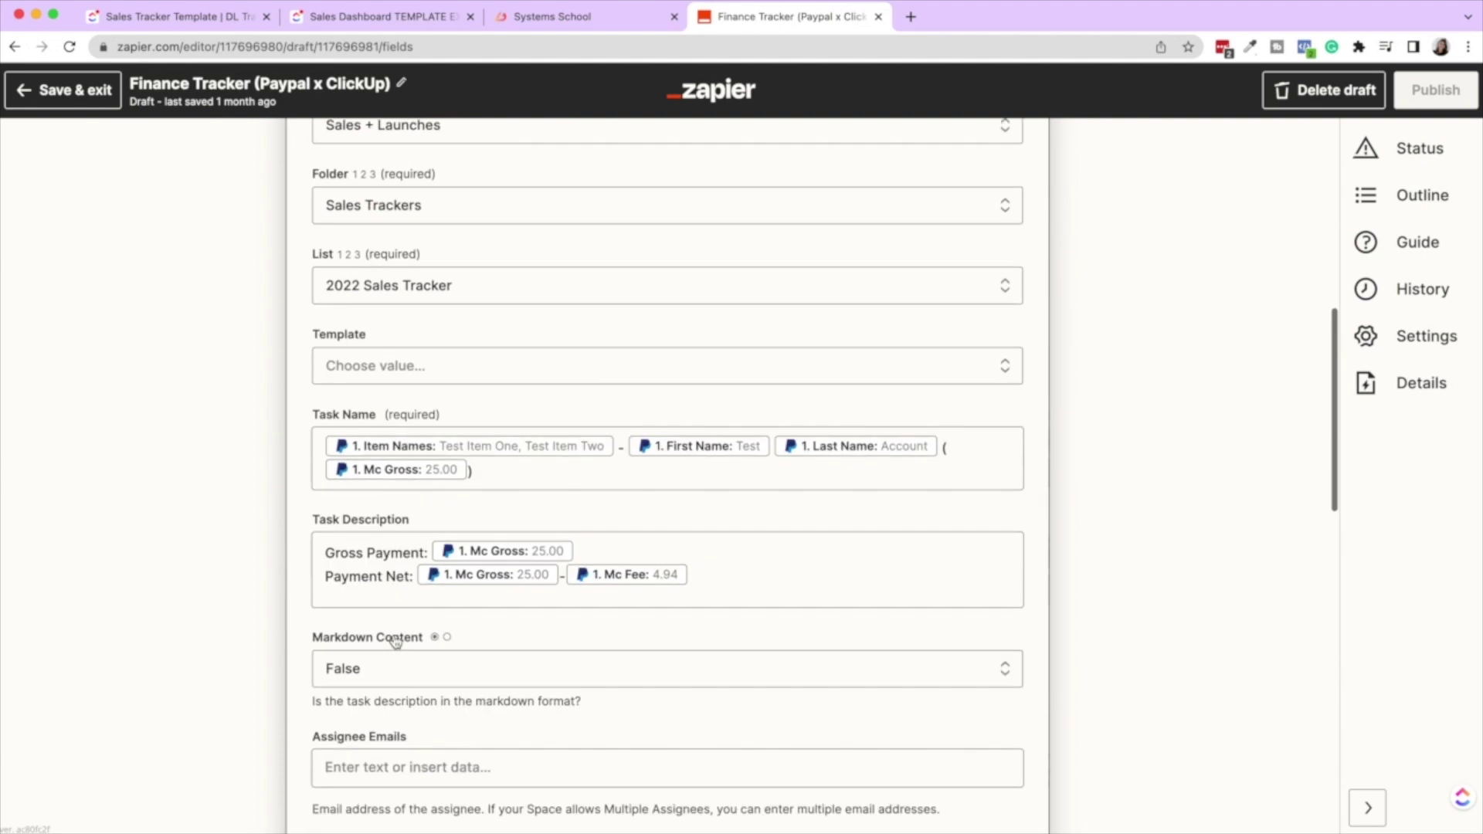
pyautogui.scroll(-10, 394, 635)
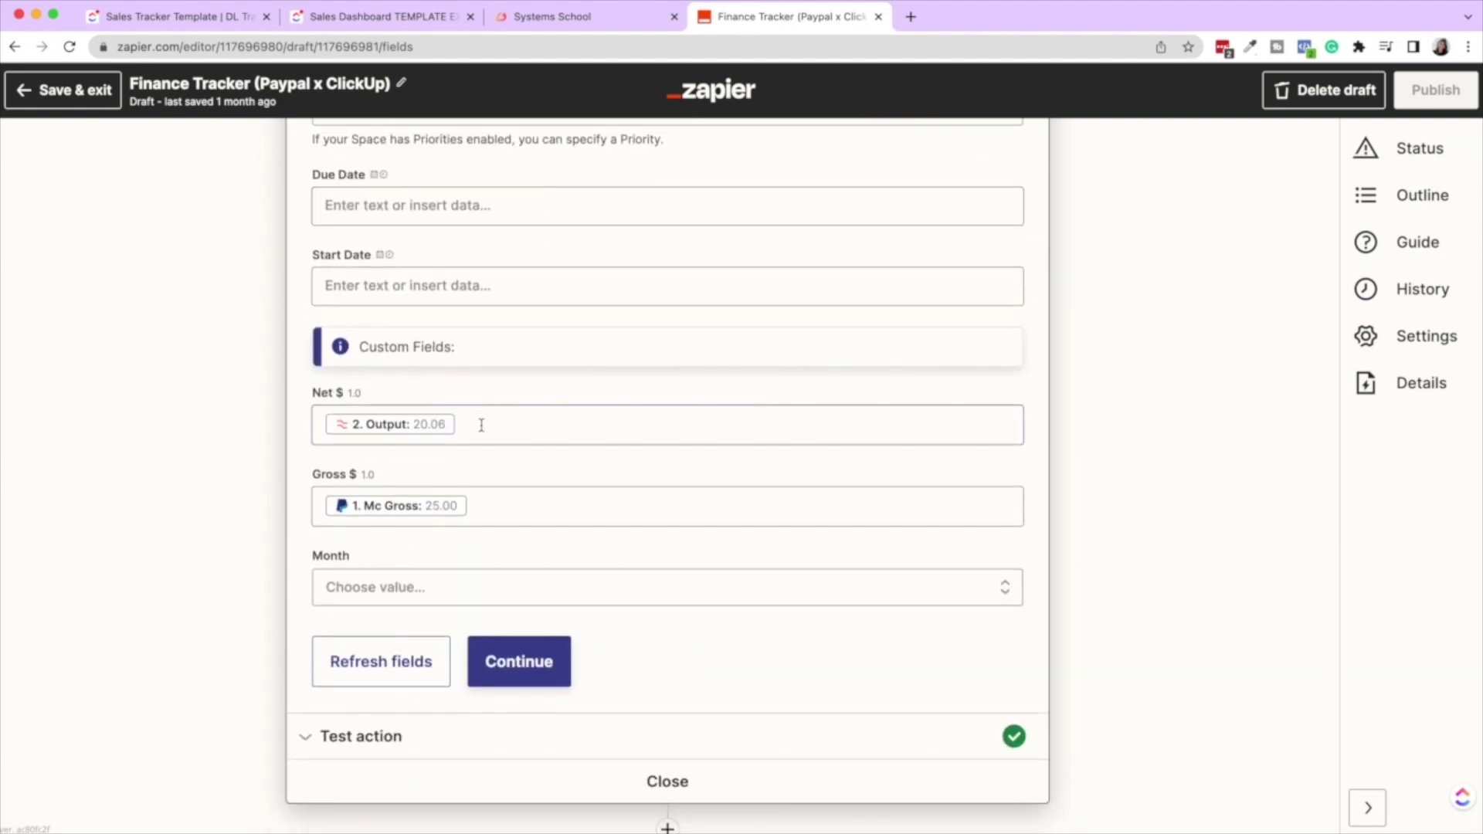
# Step: Map Net $ to the Formatter's Output of 20.06, then save the draft and exit
pyautogui.click(482, 425)
pyautogui.click(219, 406)
pyautogui.click(502, 427)
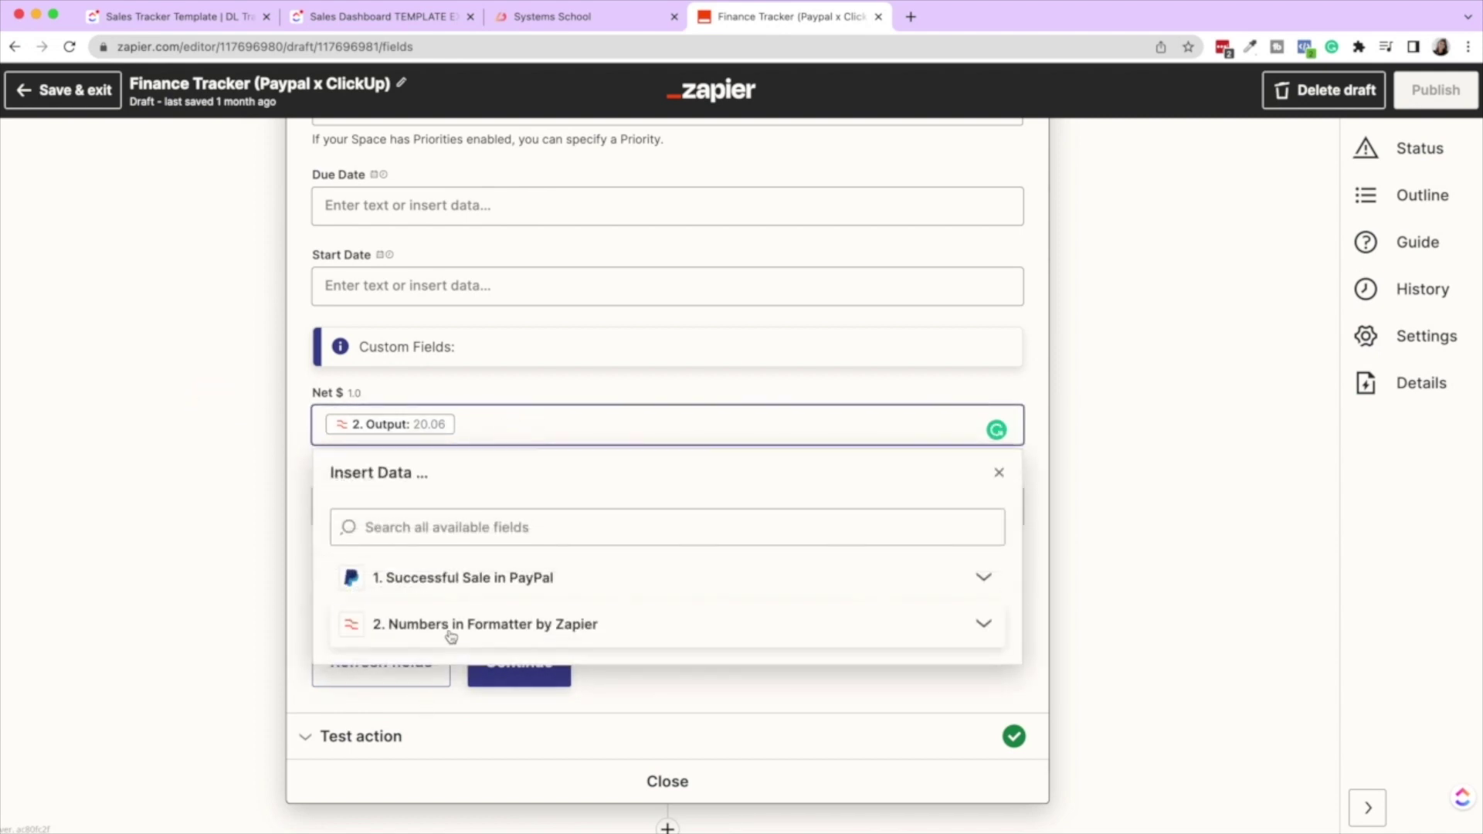
pyautogui.click(450, 627)
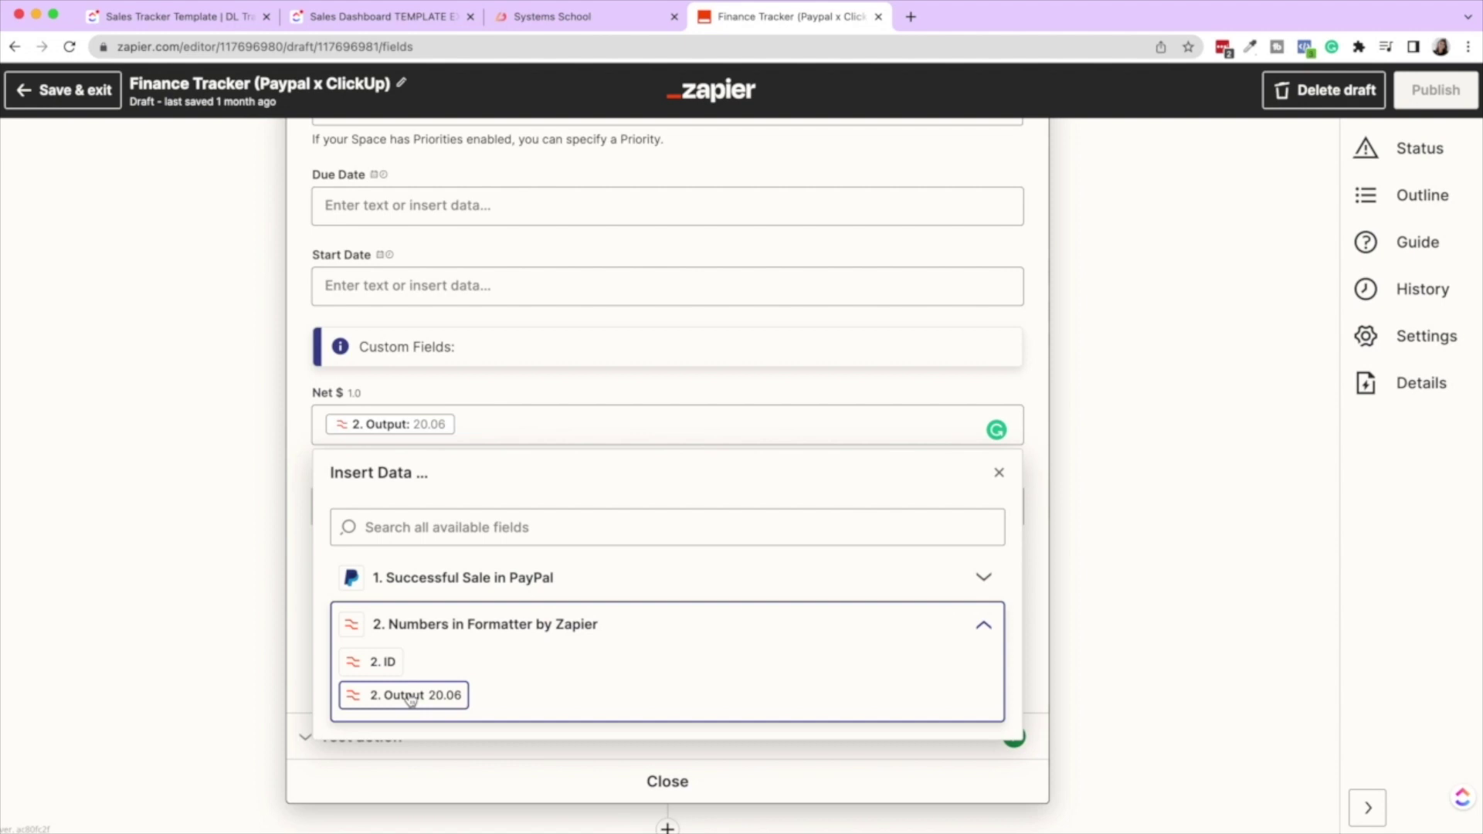
pyautogui.click(222, 472)
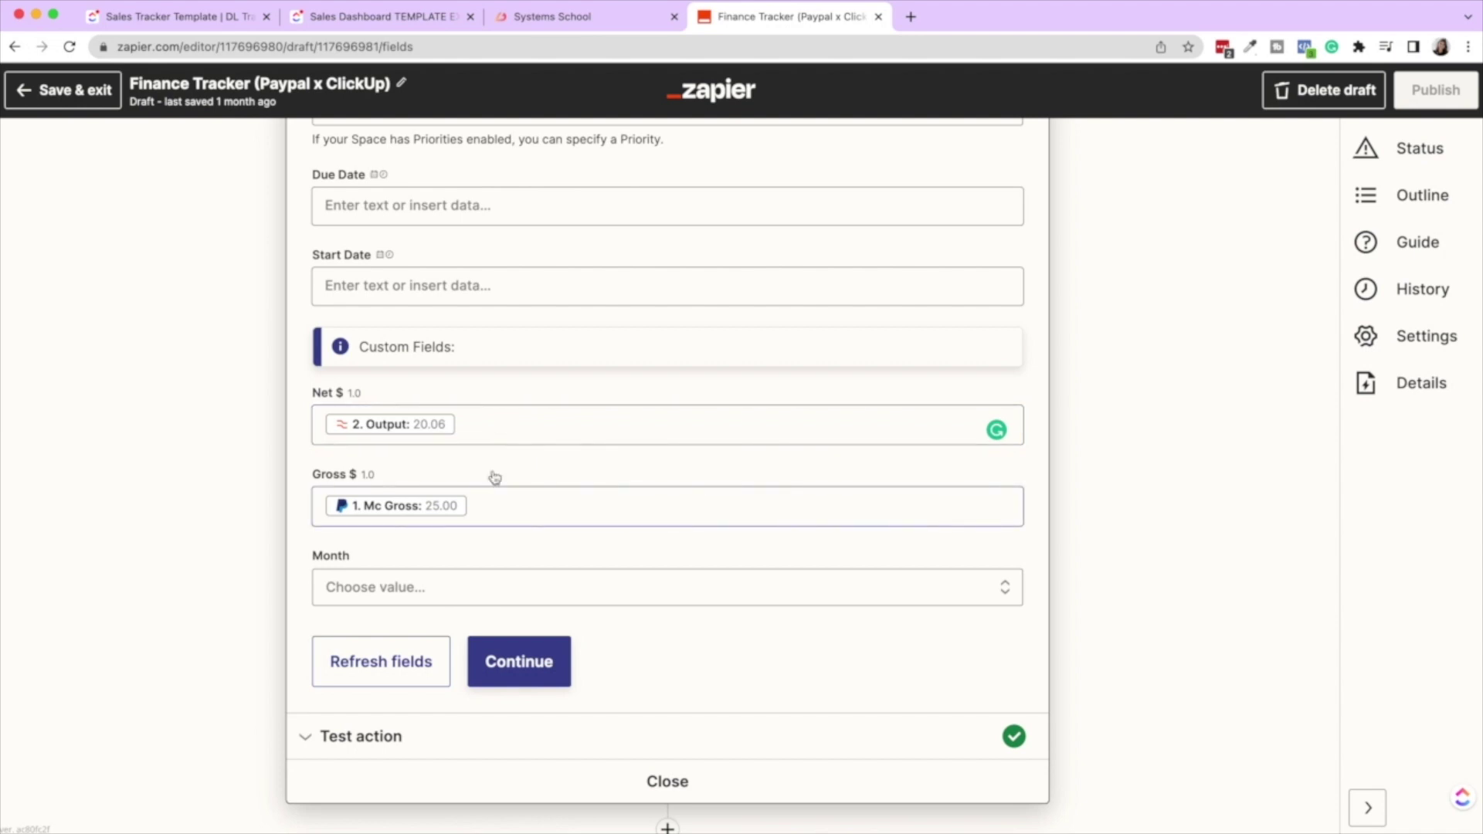
pyautogui.scroll(20, 492, 430)
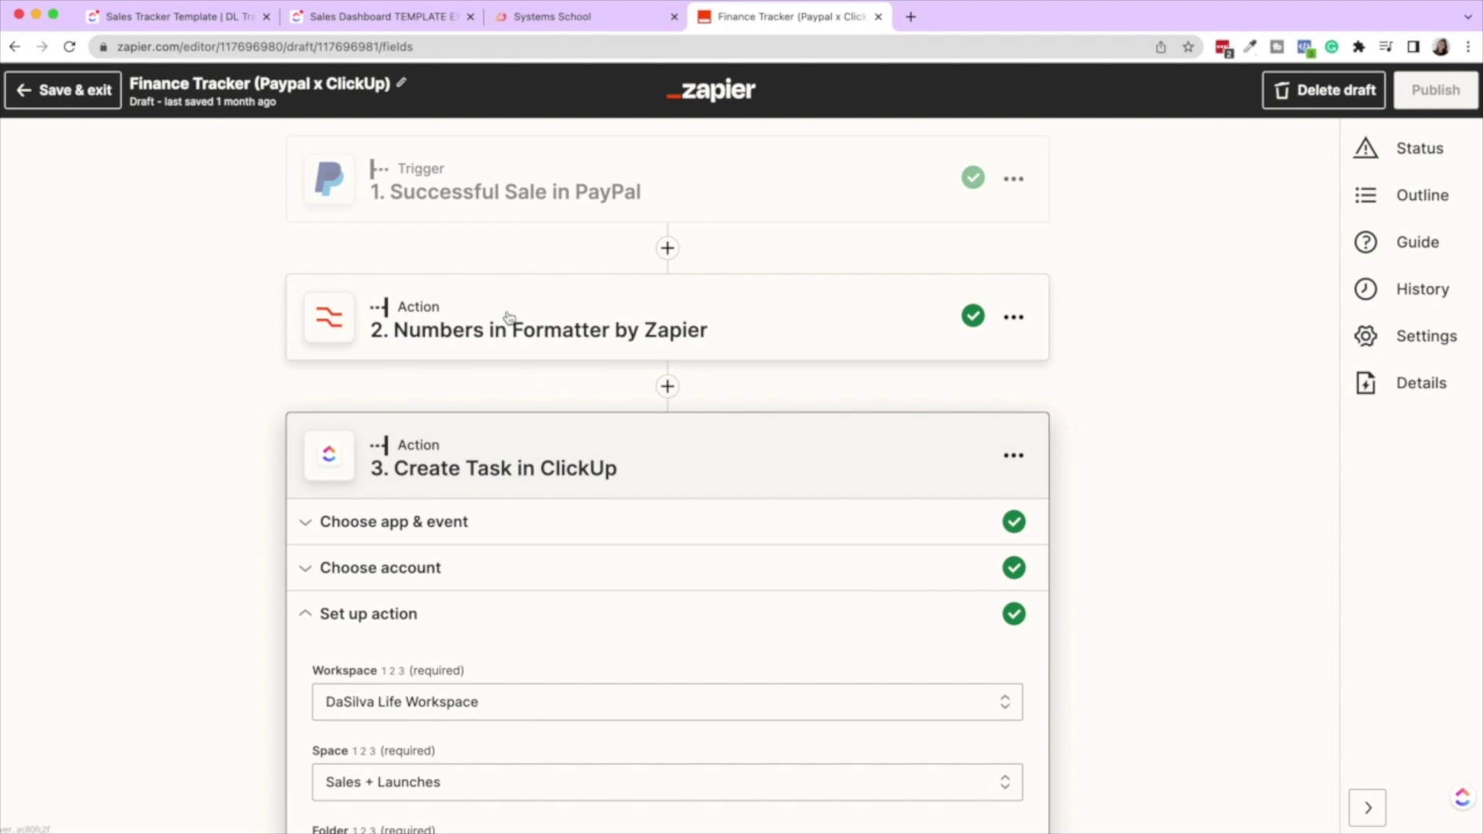
pyautogui.click(60, 93)
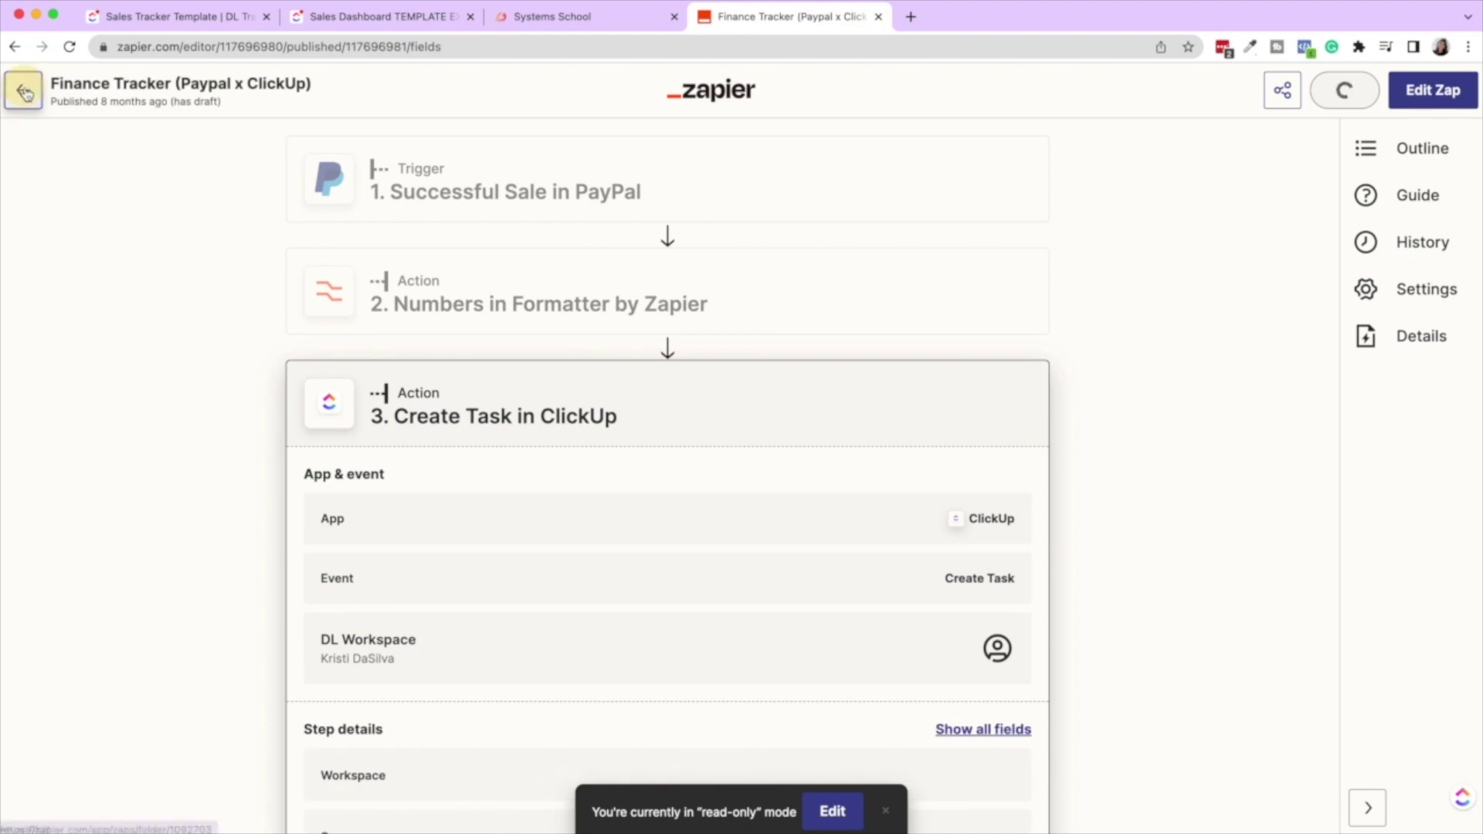
# Step: Return to the Sales Tracking zaps folder, then switch to ClickUp's September Sales list
pyautogui.click(24, 89)
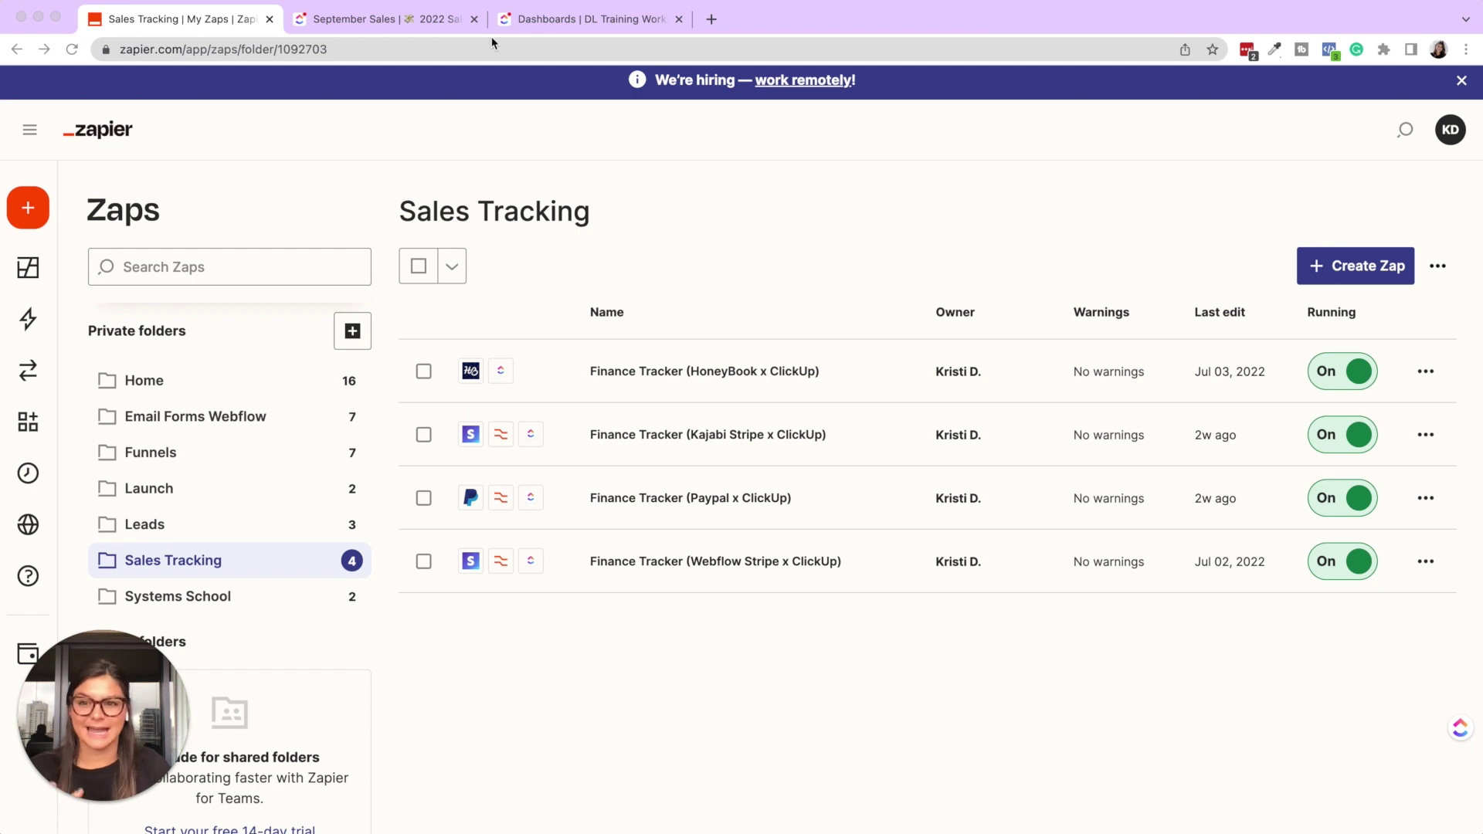
pyautogui.click(402, 23)
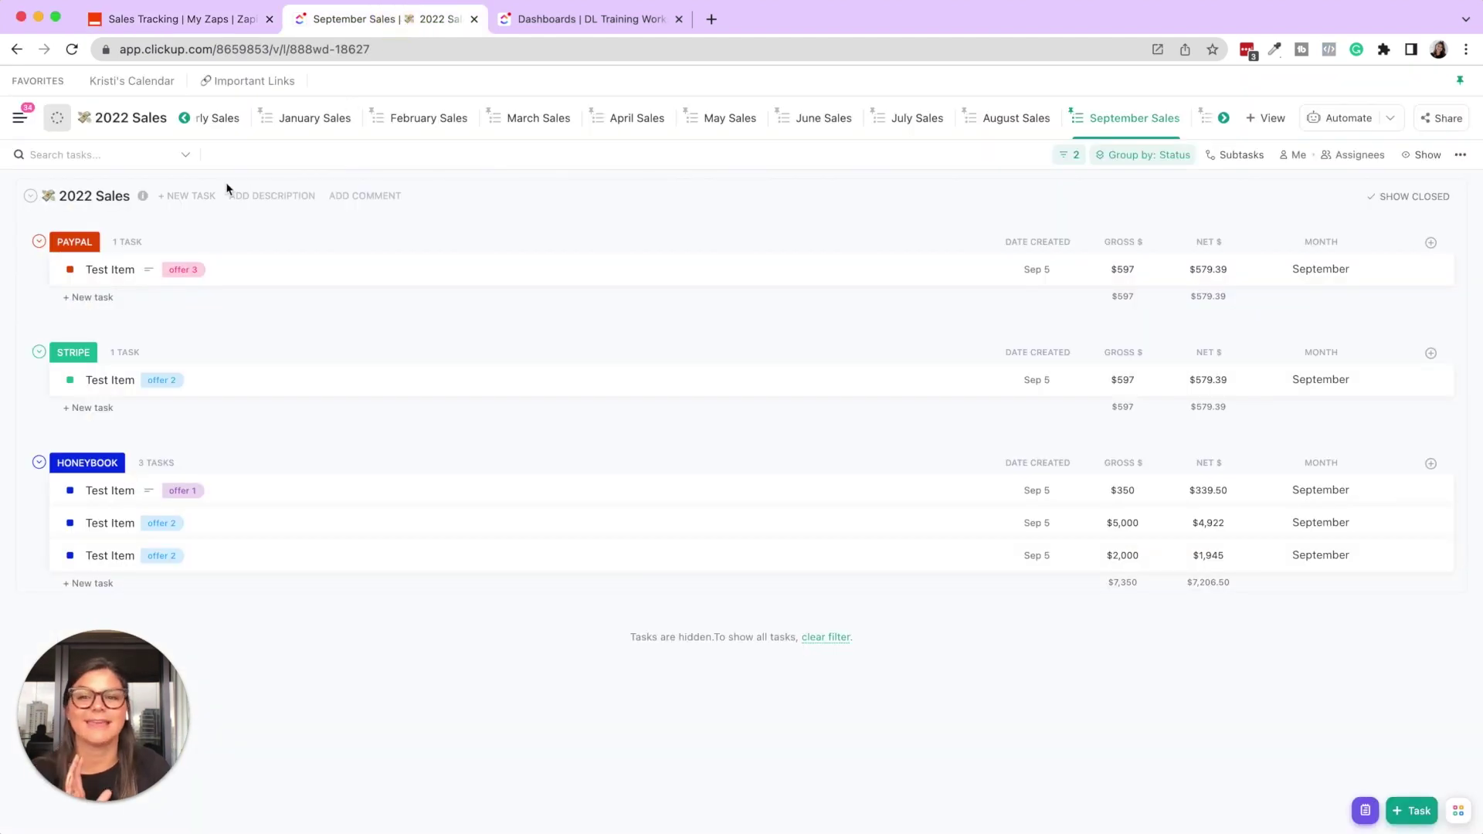
# Step: Compare the Yearly Sales view with the September Sales view
pyautogui.click(185, 117)
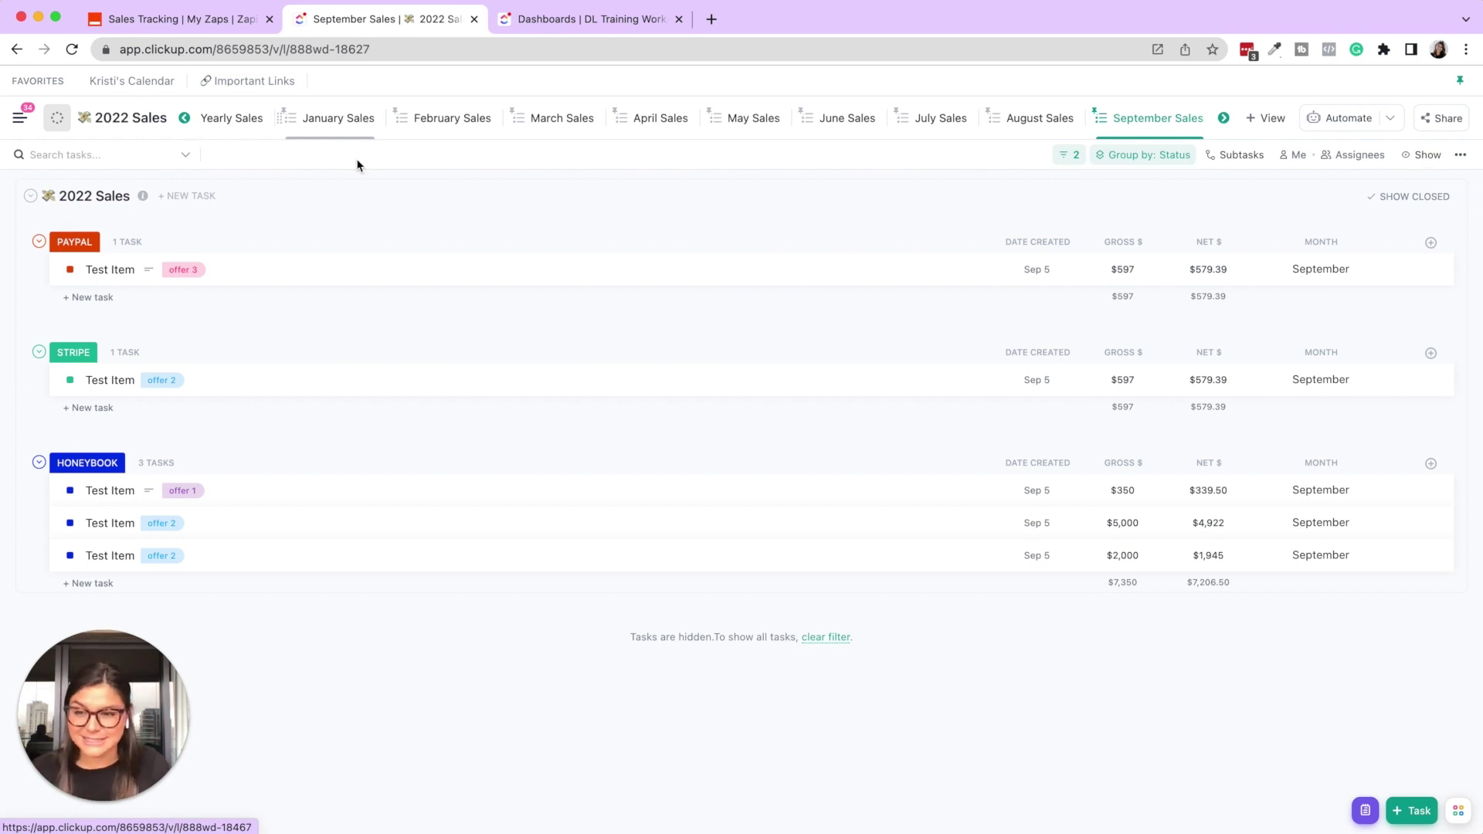
pyautogui.click(231, 124)
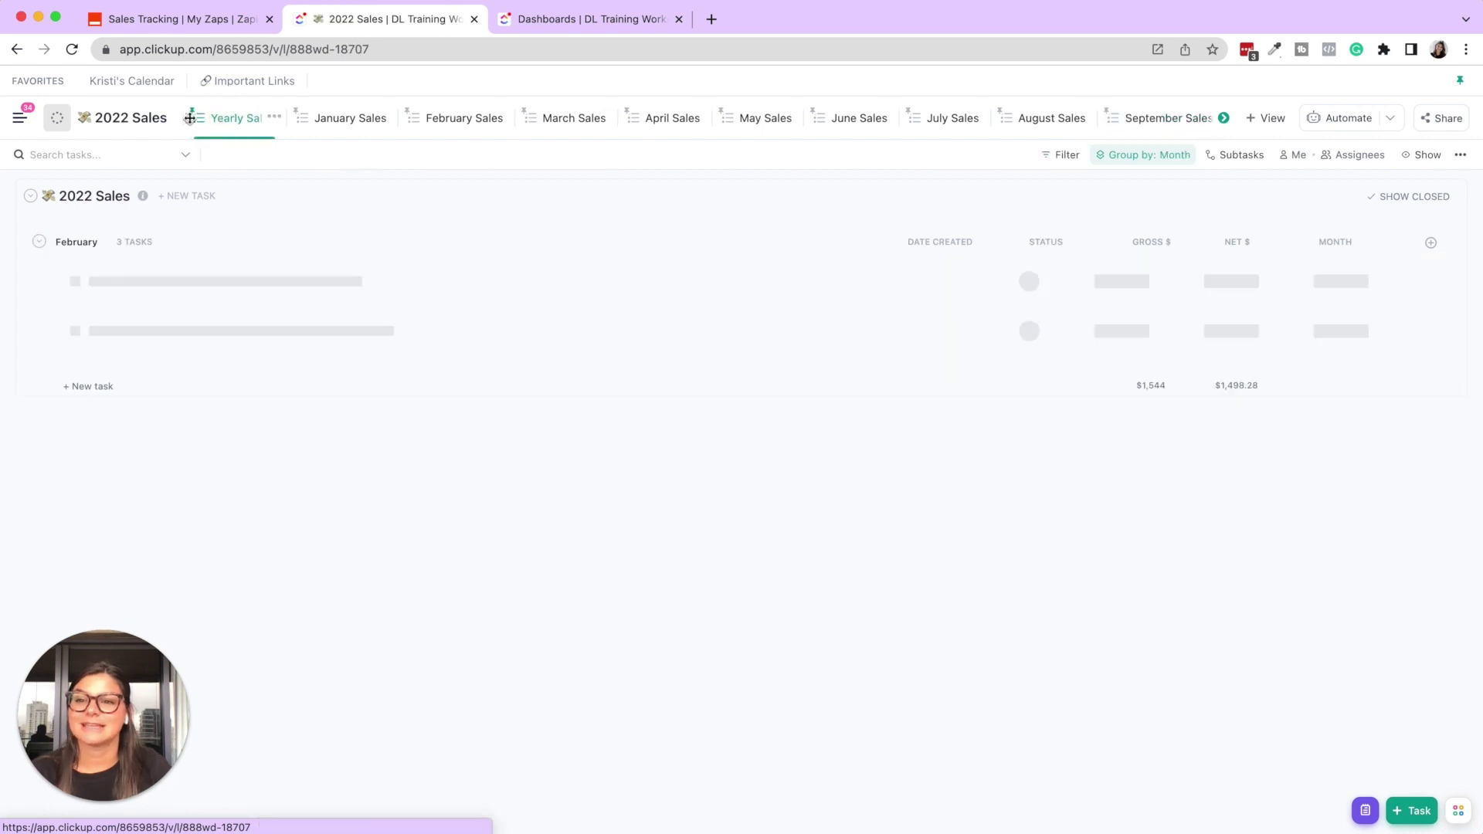
pyautogui.click(1157, 134)
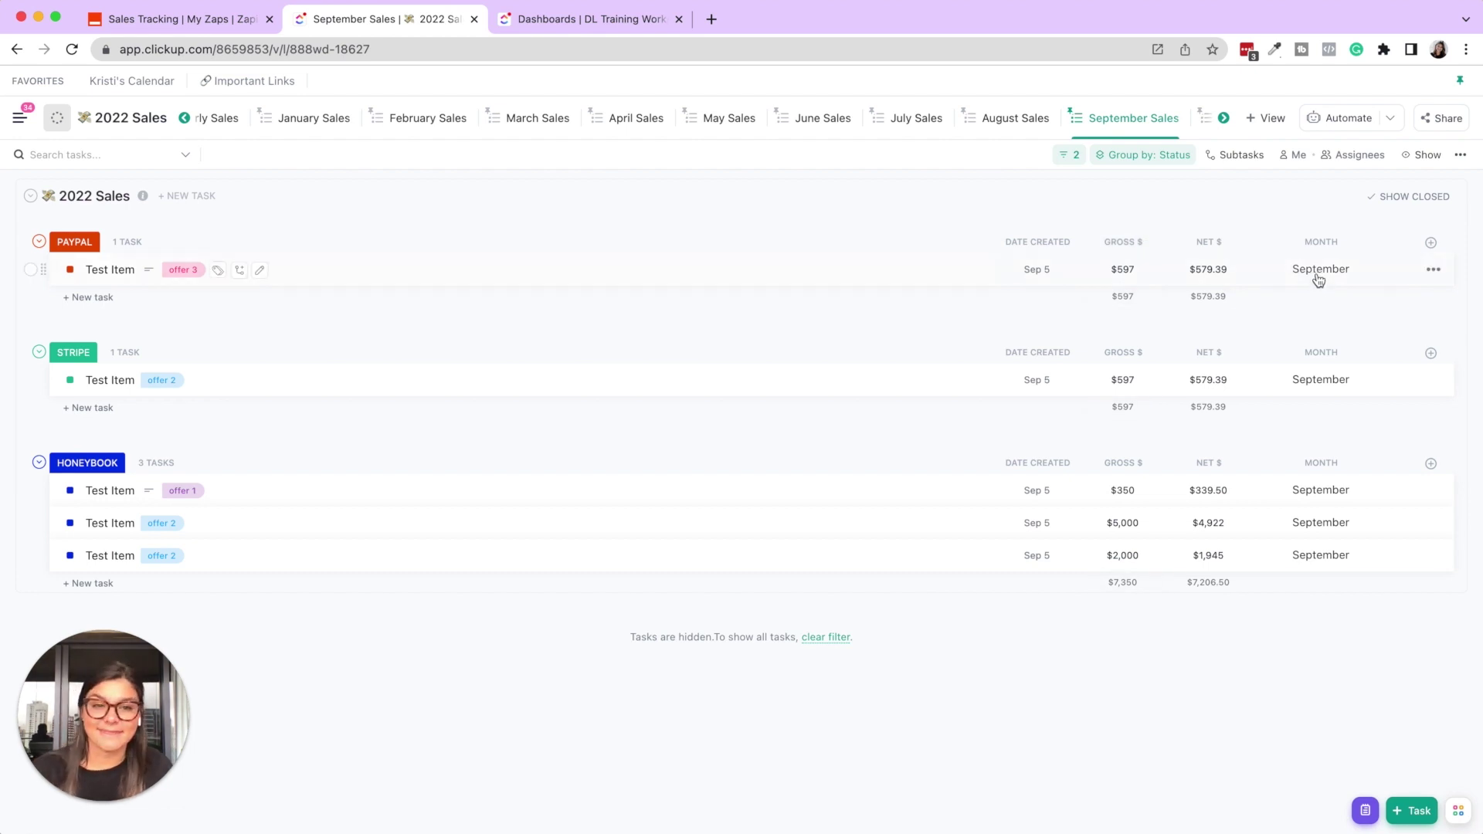
# Step: Inspect the September list's applied filters and the PayPal sale's offer tags
pyautogui.click(1062, 159)
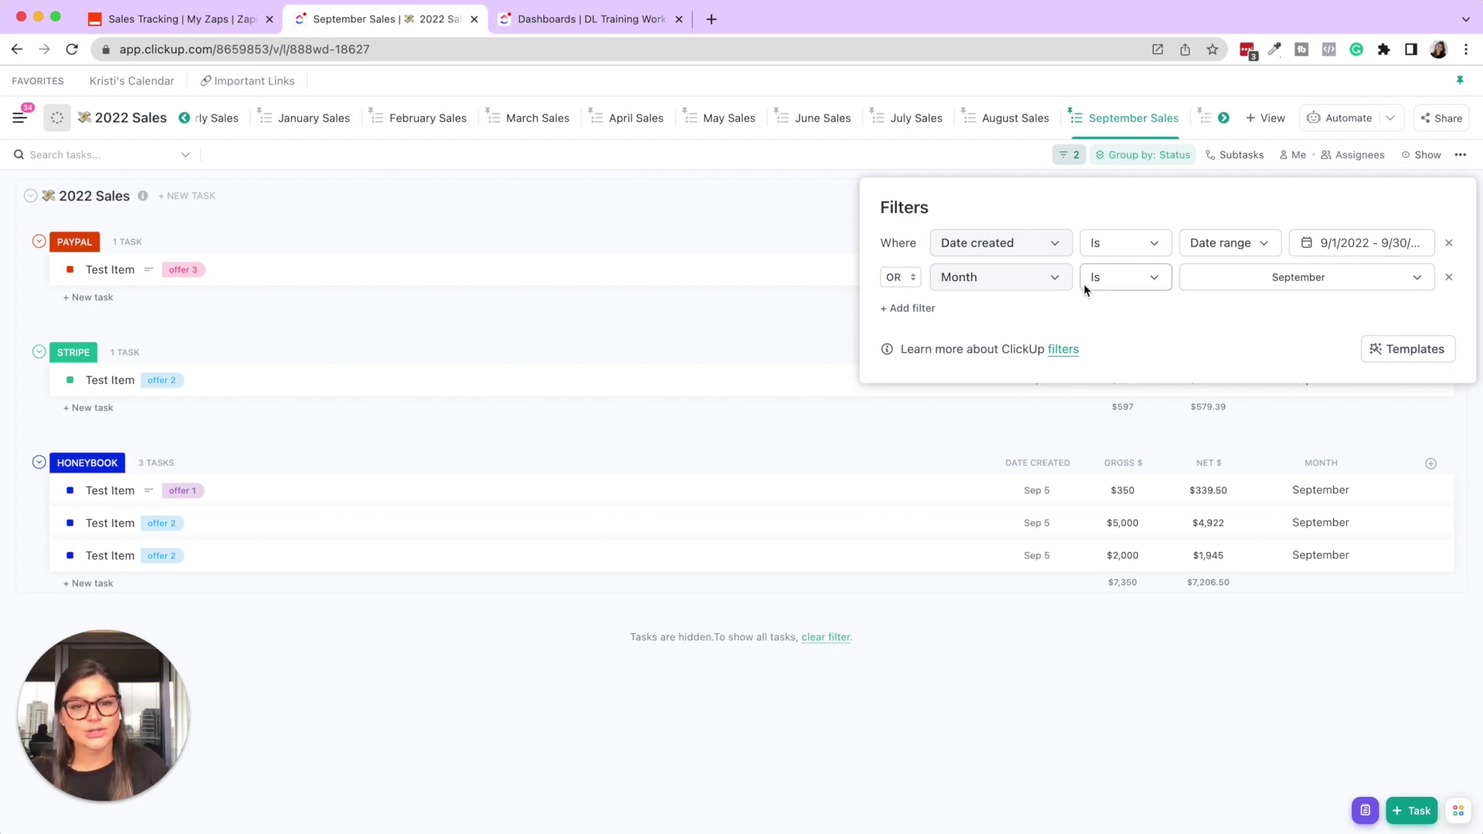
pyautogui.click(1143, 674)
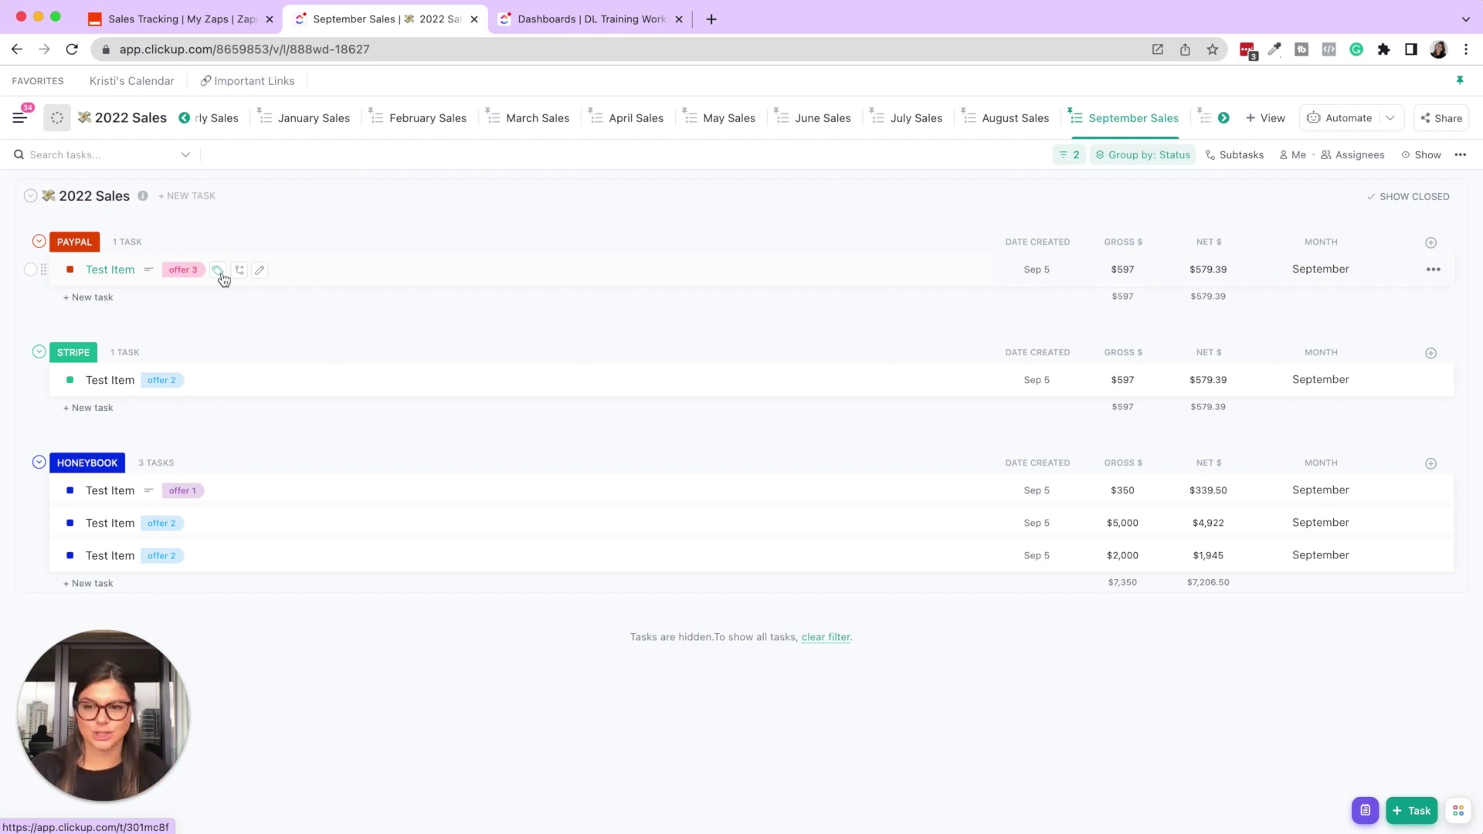
pyautogui.click(218, 271)
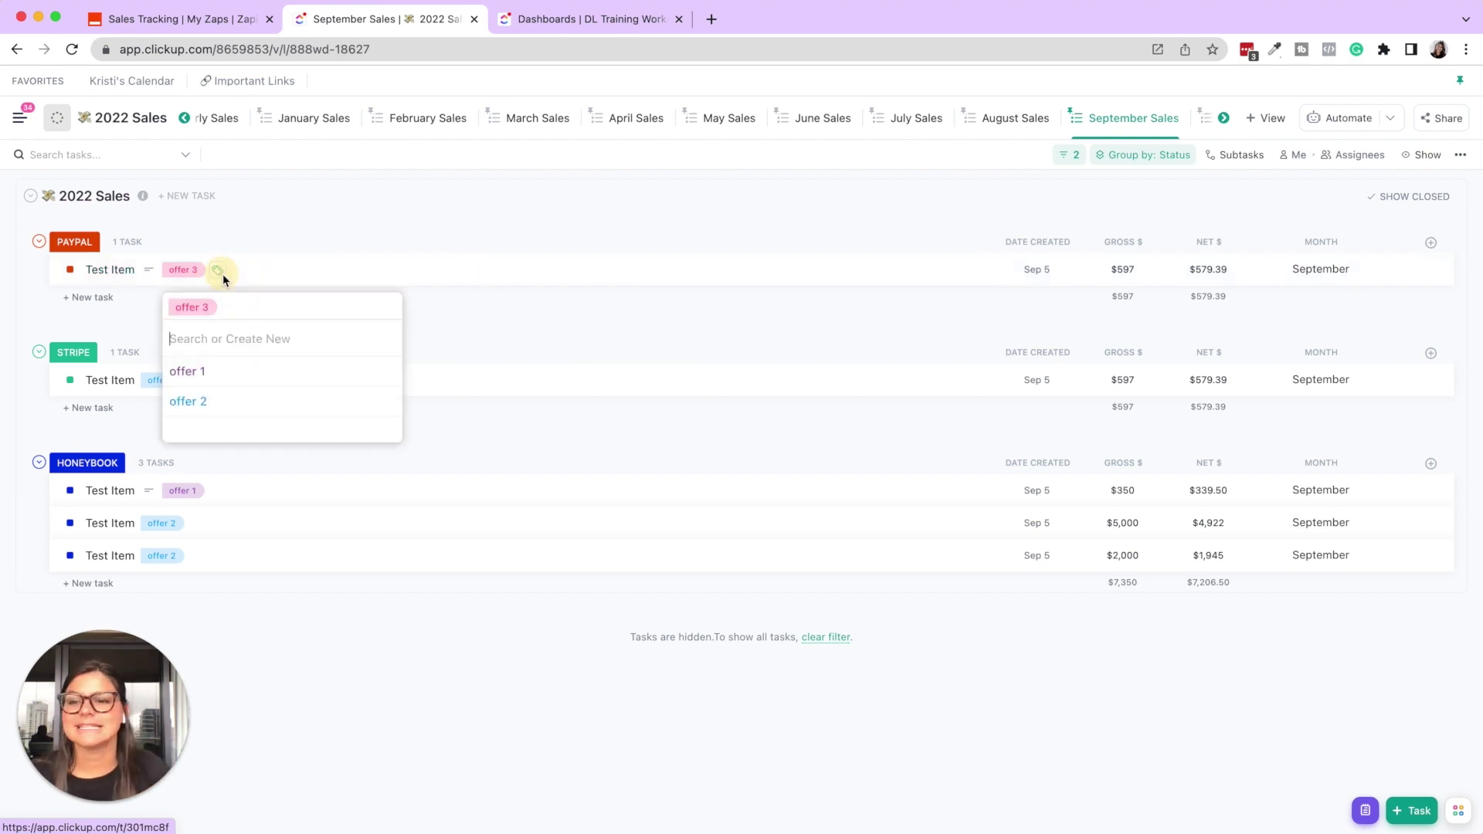
pyautogui.click(370, 211)
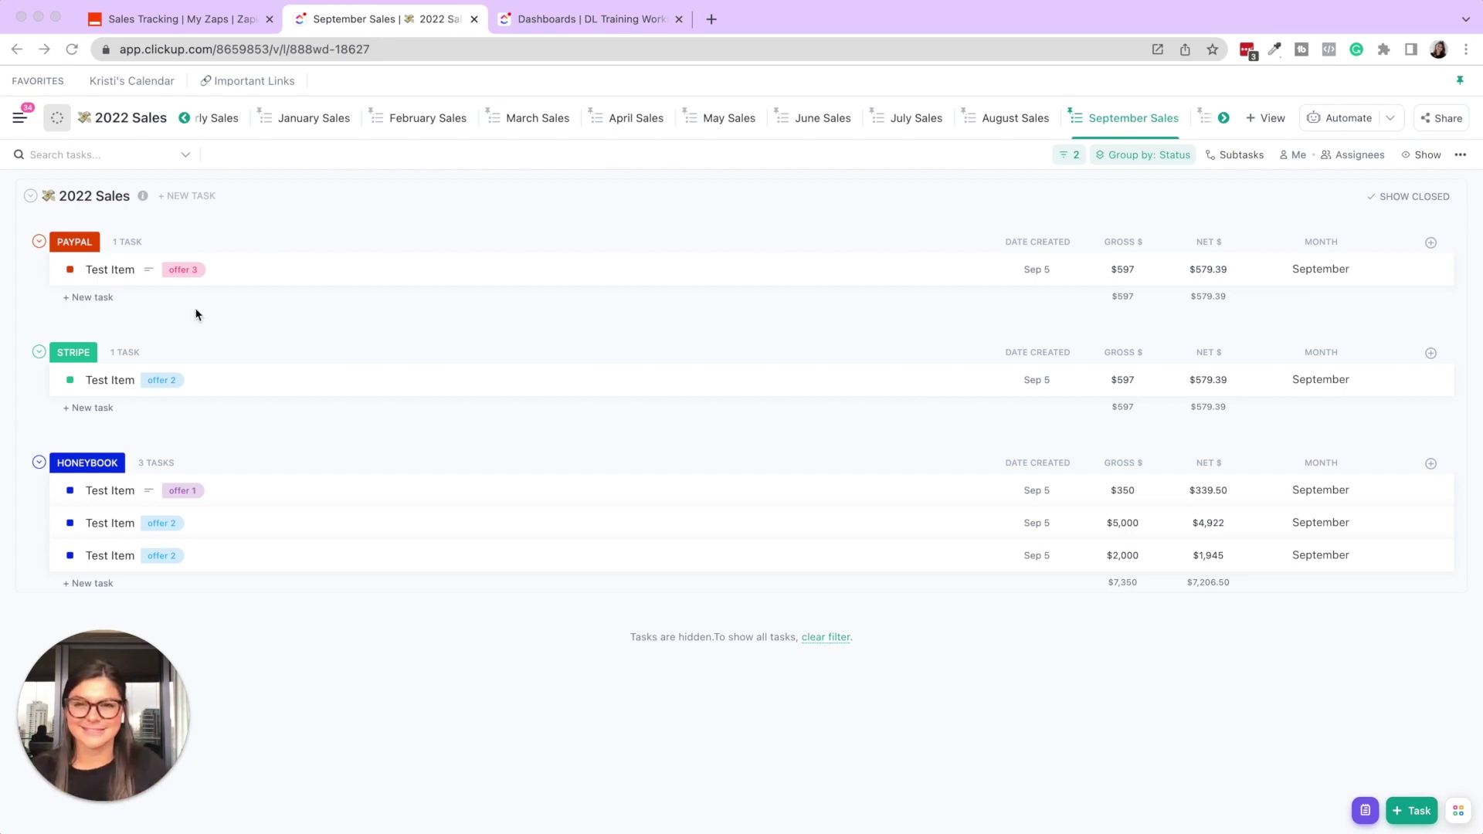
pyautogui.click(566, 27)
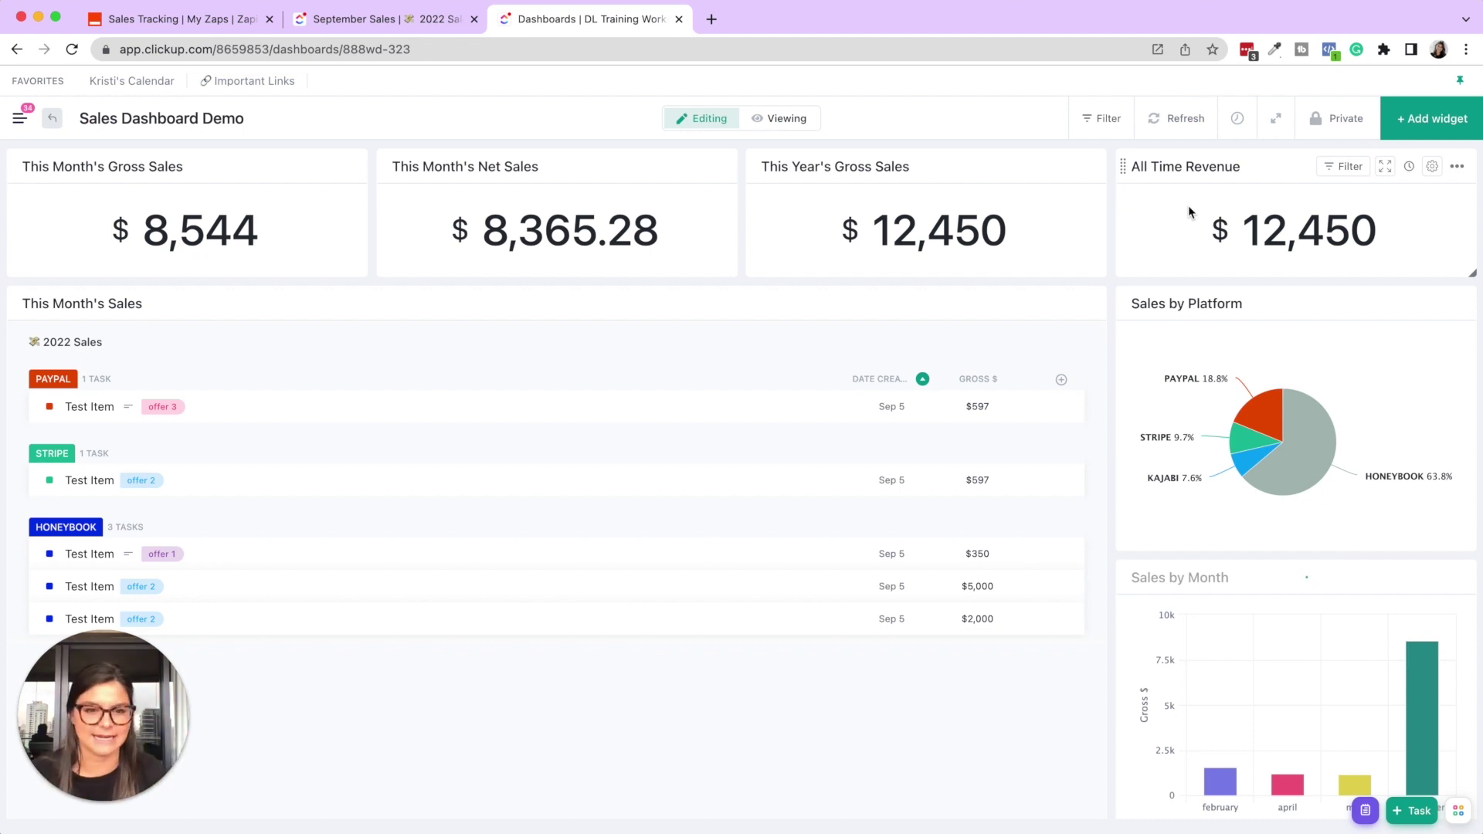
# Step: Scroll through the demo dashboard's platform, month and offer charts
pyautogui.scroll(-2, 1040, 240)
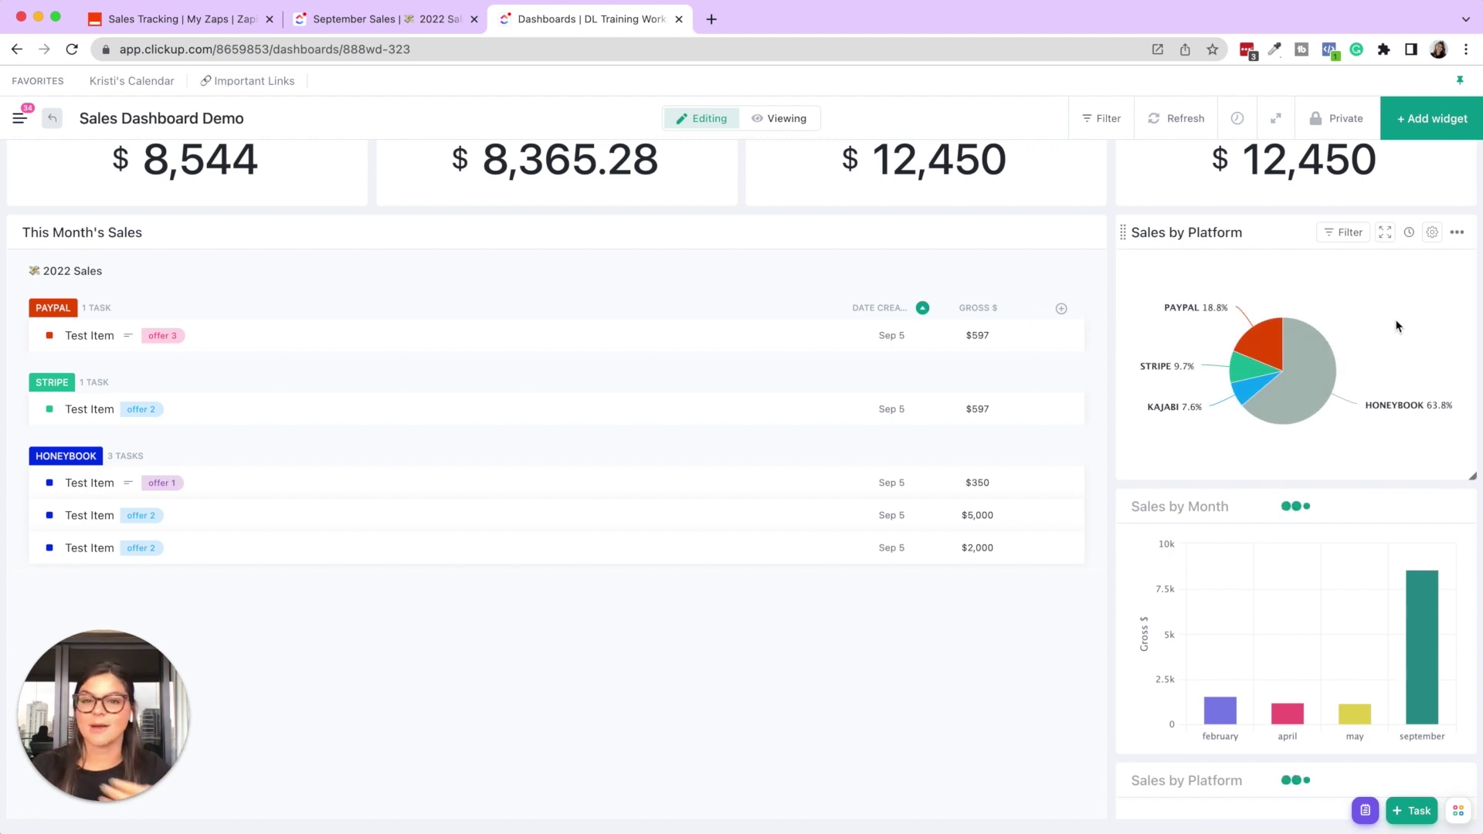
pyautogui.scroll(-3, 1396, 326)
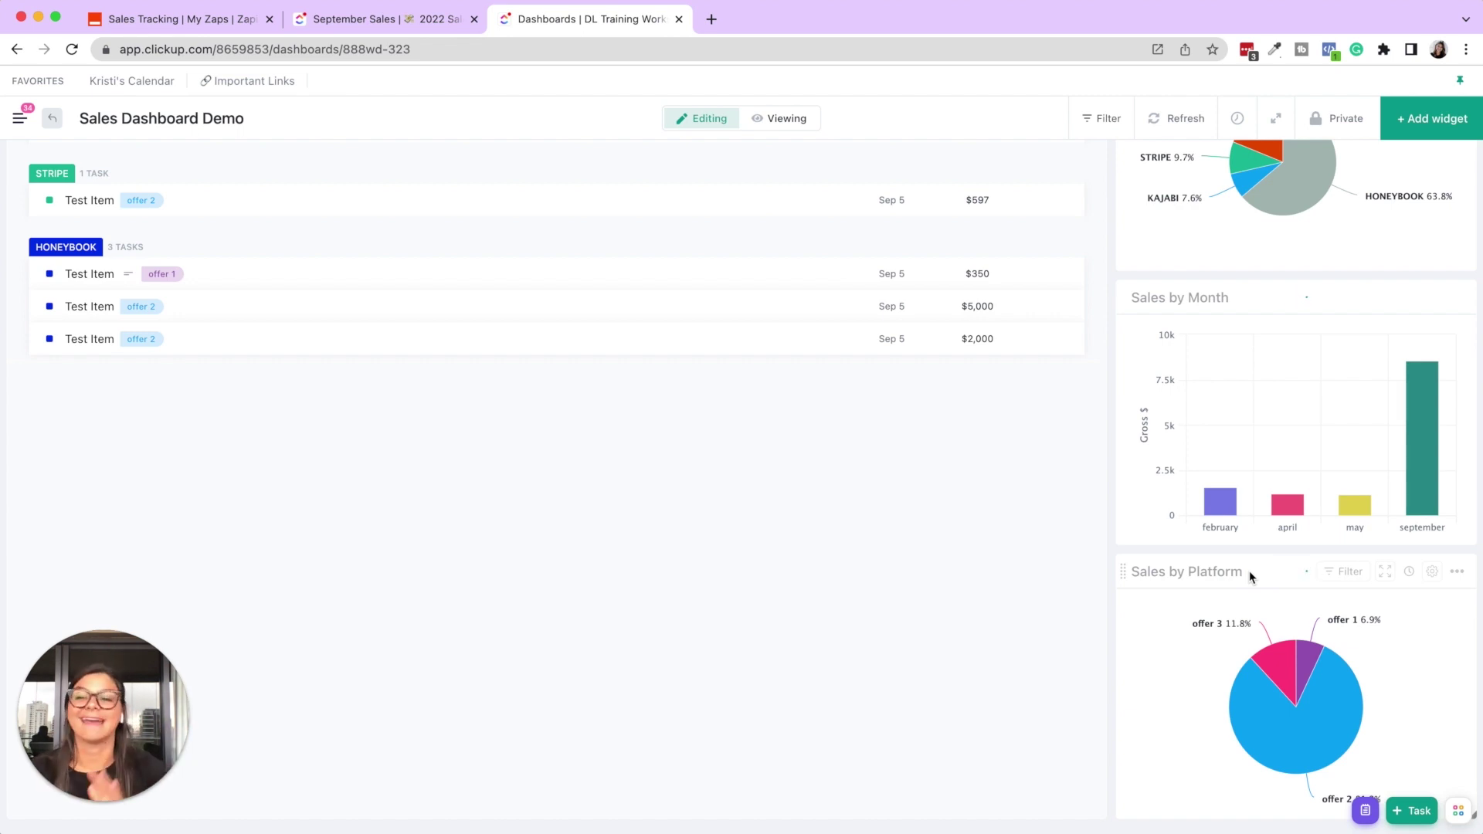
pyautogui.scroll(2, 603, 263)
pyautogui.scroll(4, 603, 262)
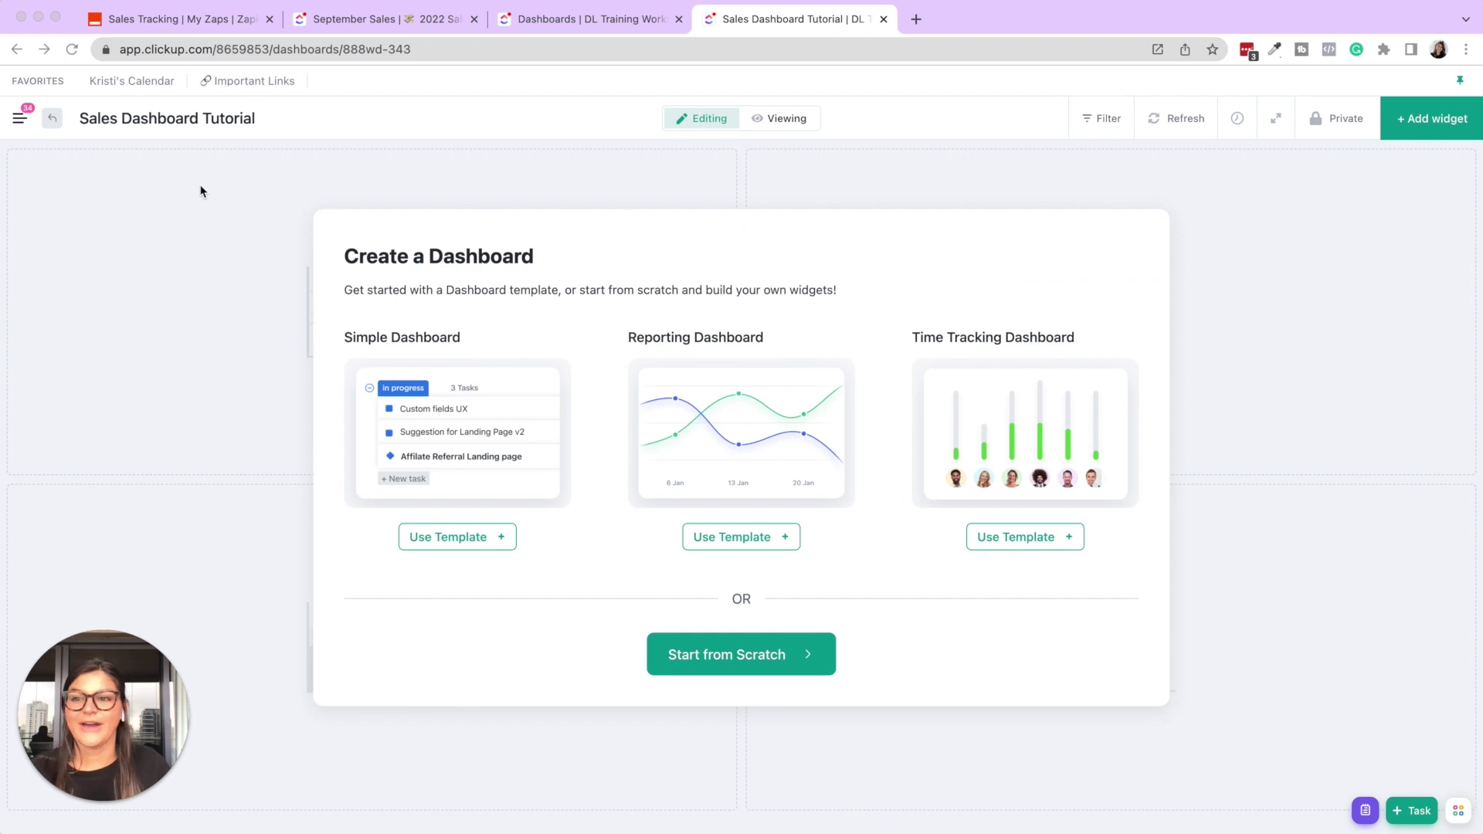
# Step: Switch to the empty Sales Dashboard Tutorial dashboard
pyautogui.click(201, 209)
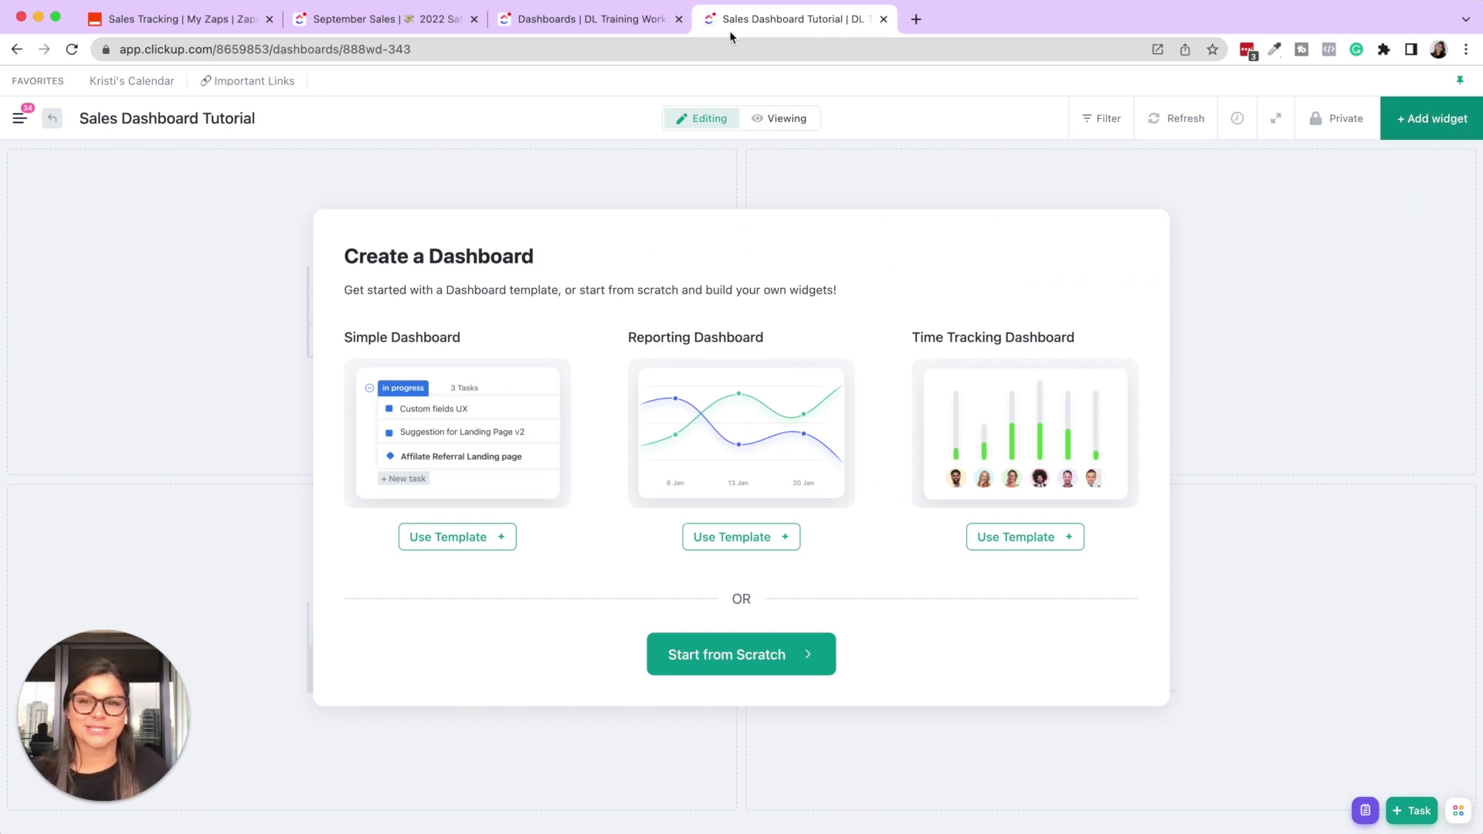
pyautogui.click(587, 19)
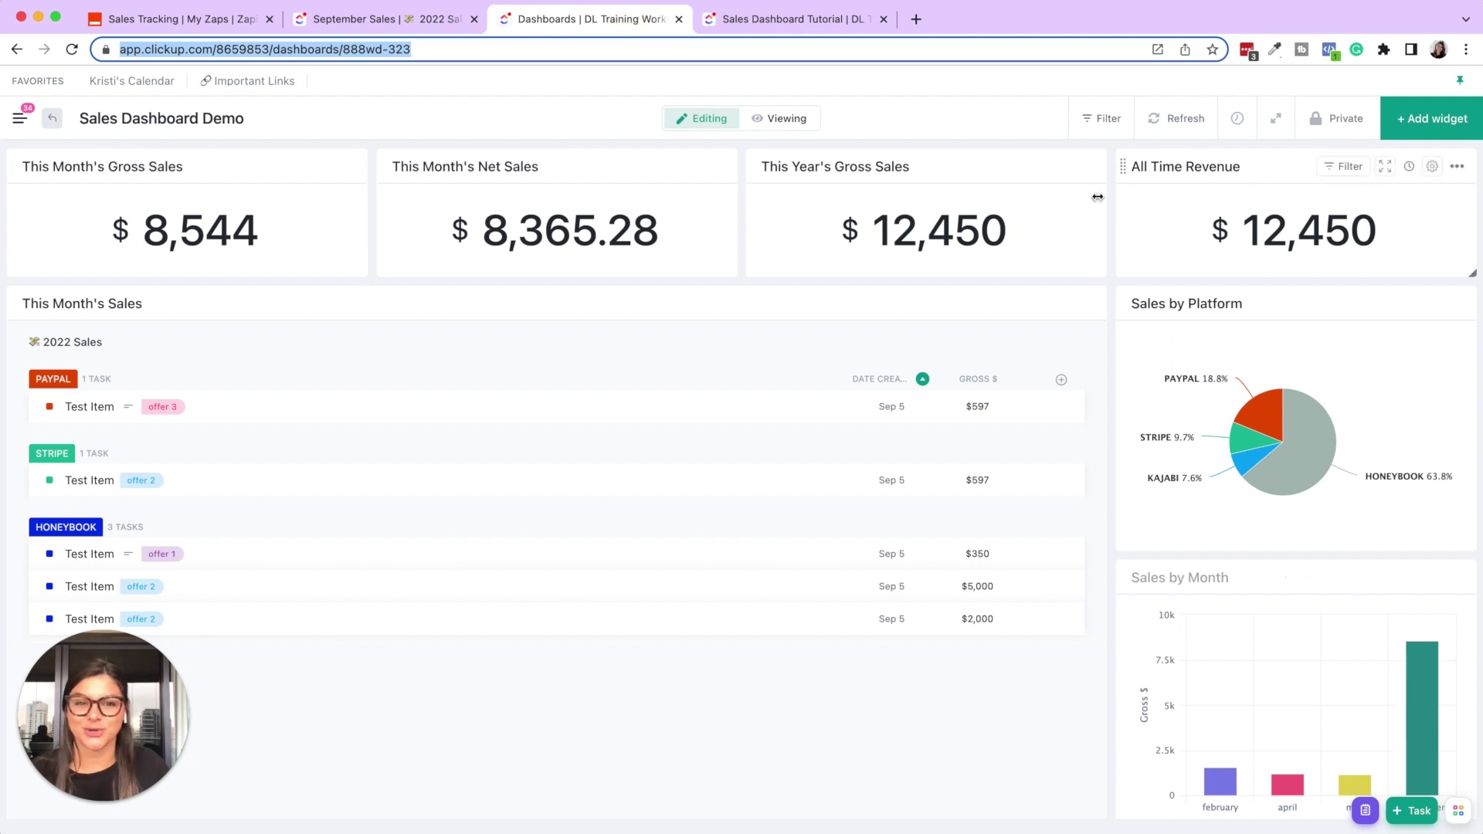
pyautogui.click(782, 23)
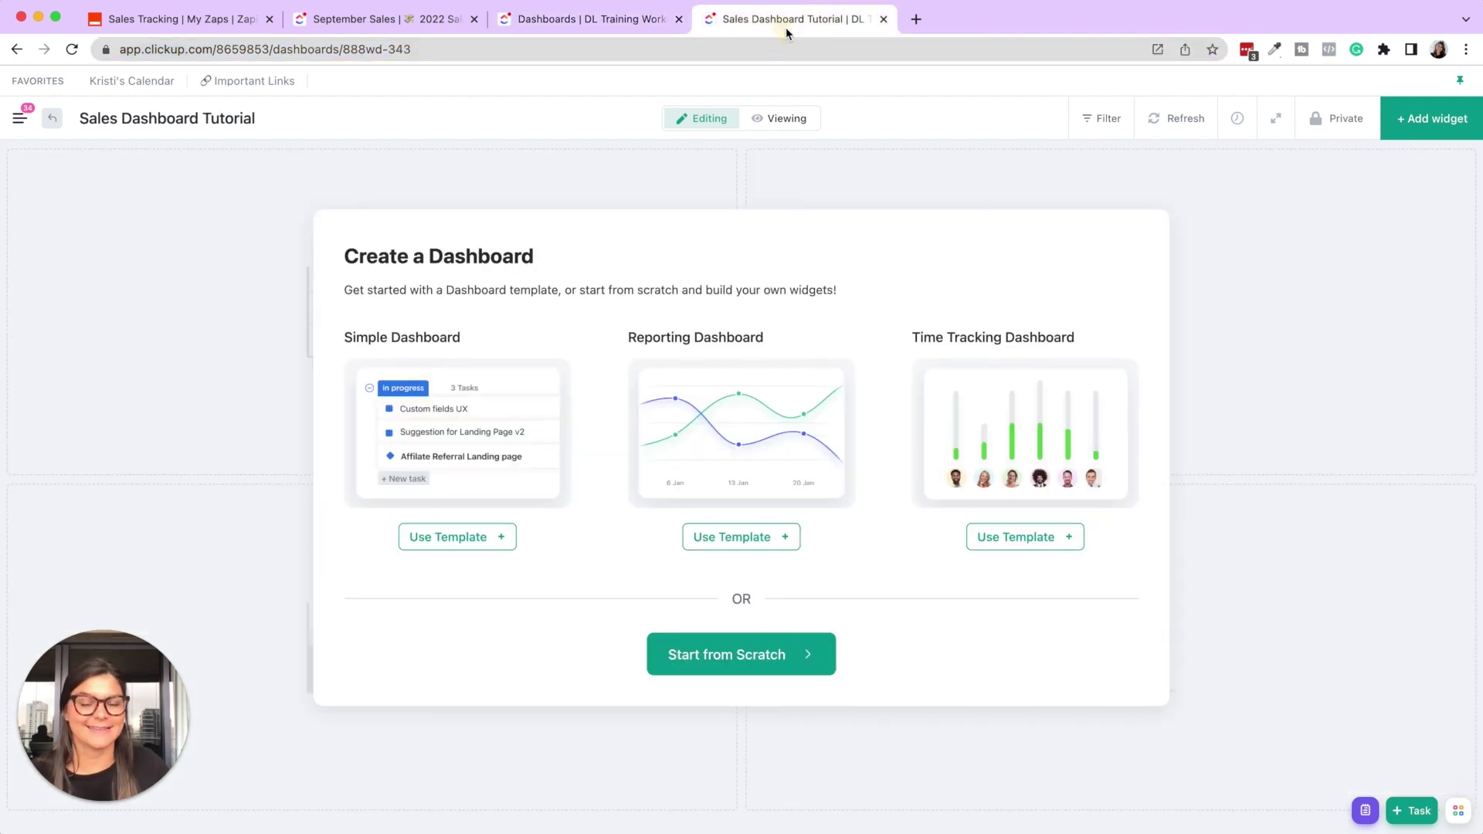
# Step: Add a Calculation widget sourced from the 2022 Sales list in Growth > Sales Trackers
pyautogui.click(1457, 121)
pyautogui.click(721, 438)
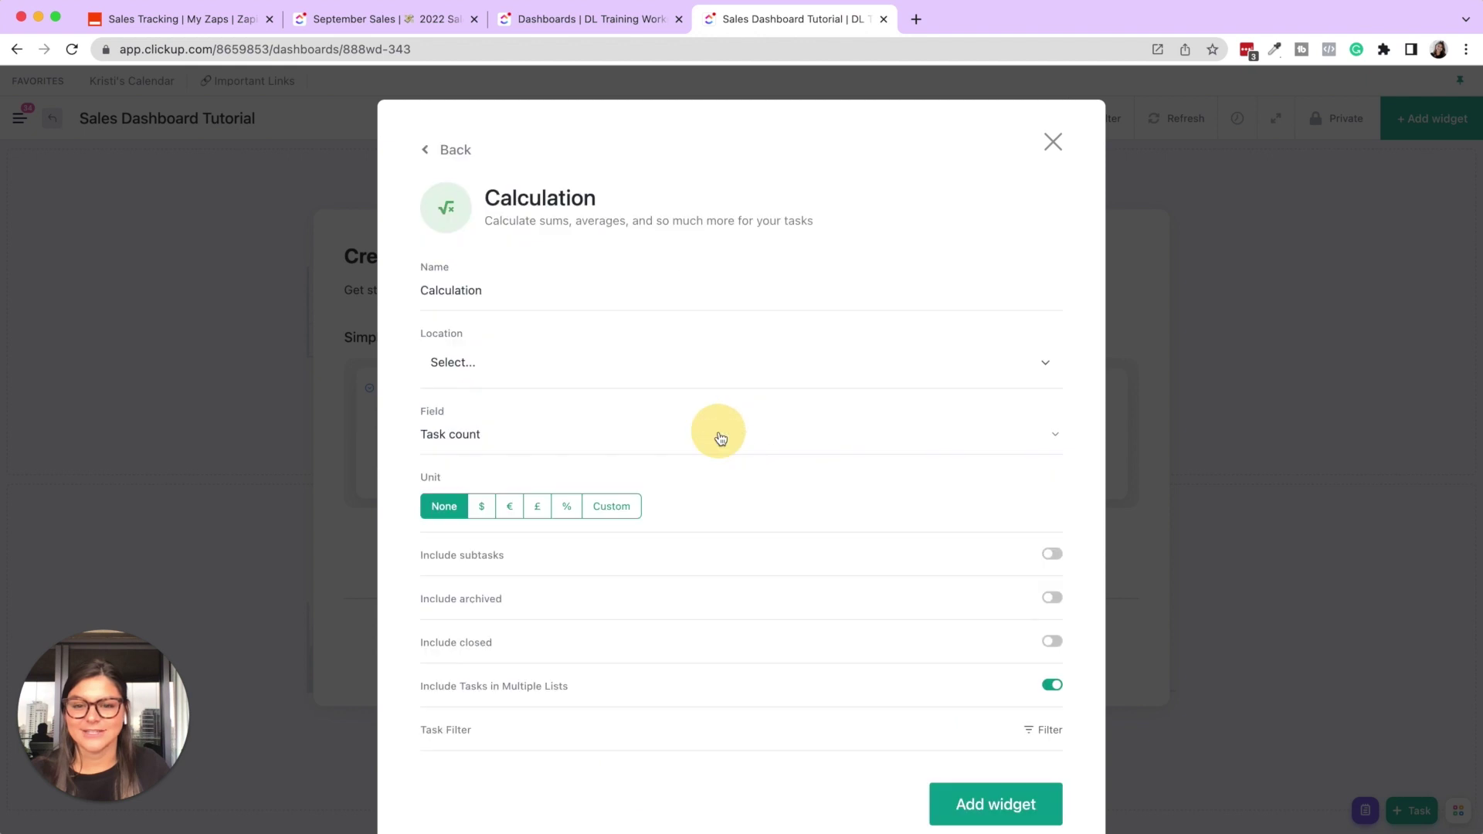
pyautogui.click(461, 367)
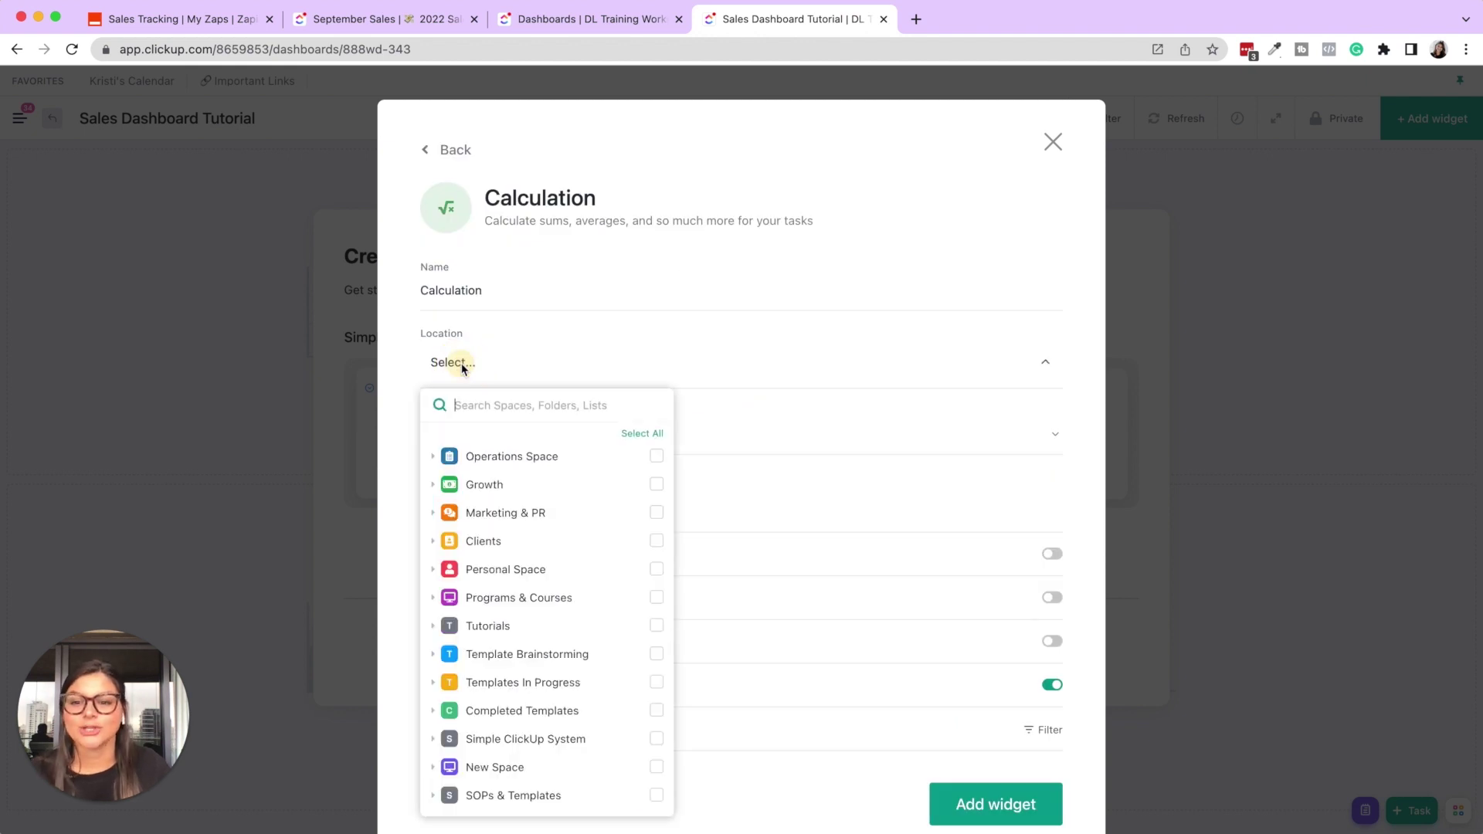
pyautogui.click(433, 487)
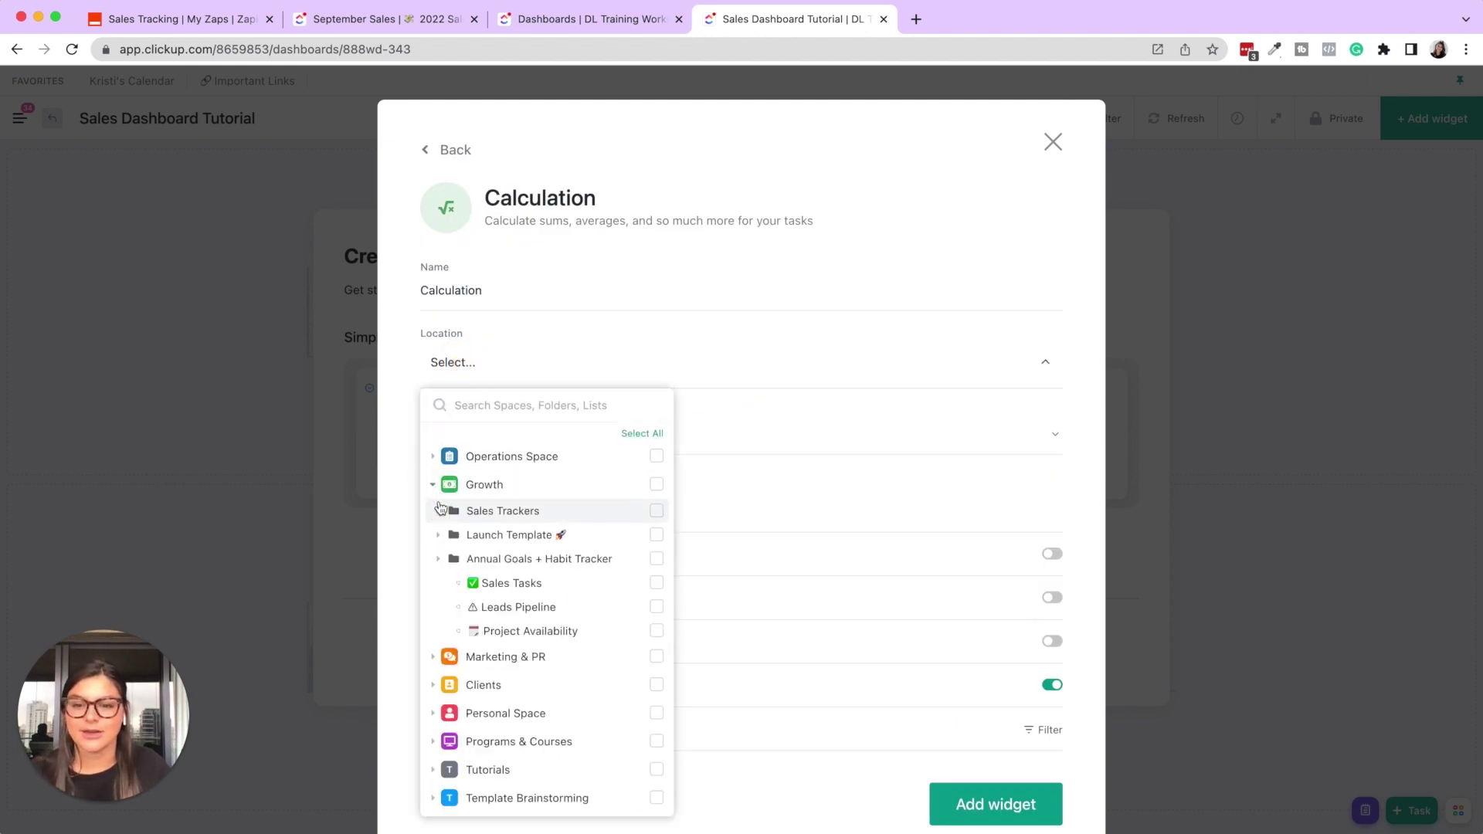
pyautogui.click(438, 510)
pyautogui.scroll(-1, 662, 535)
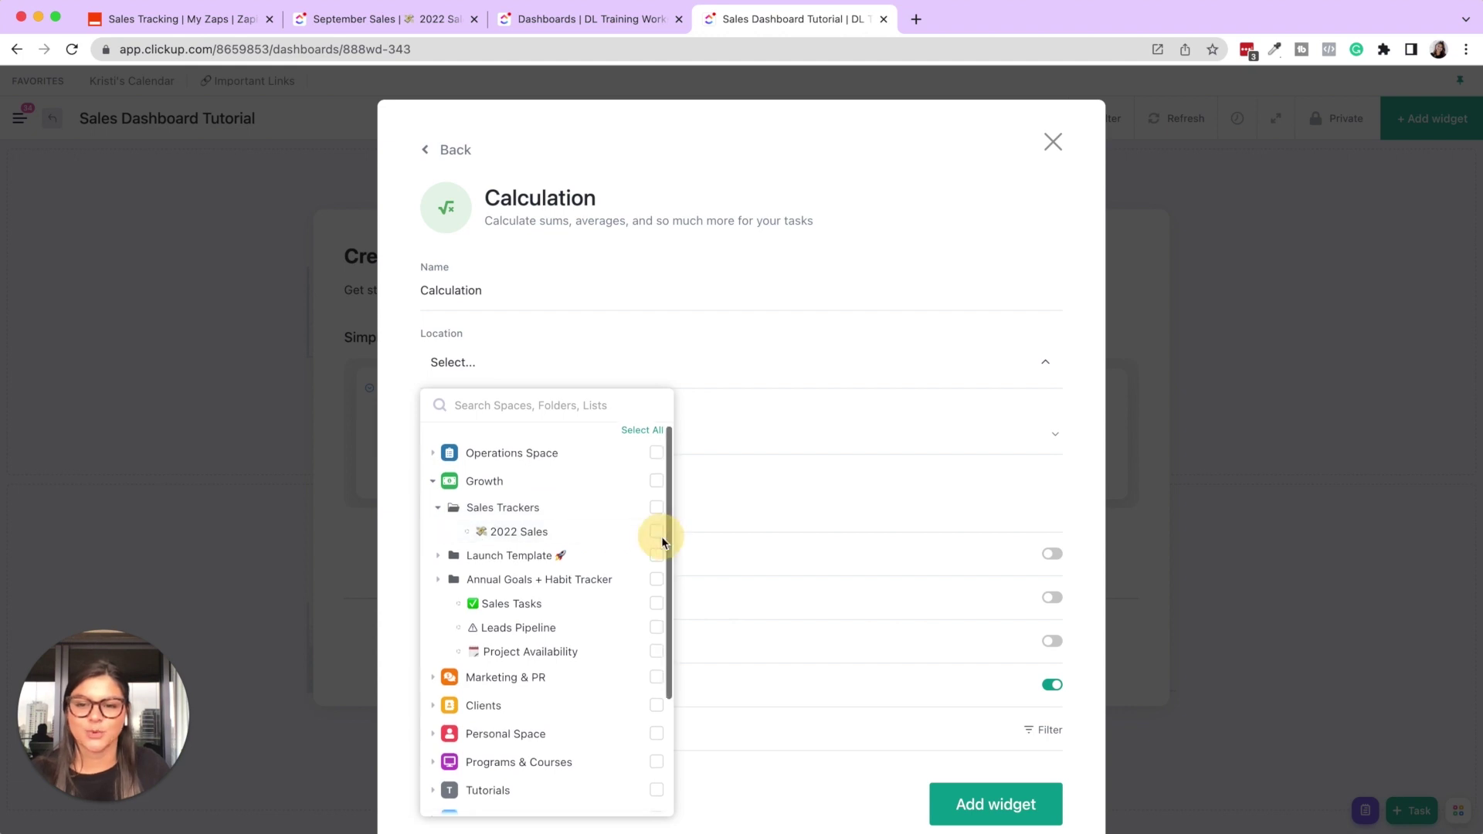
pyautogui.click(655, 532)
pyautogui.click(750, 359)
# Step: Set the widget to sum the Gross $ money field in dollars
pyautogui.click(450, 439)
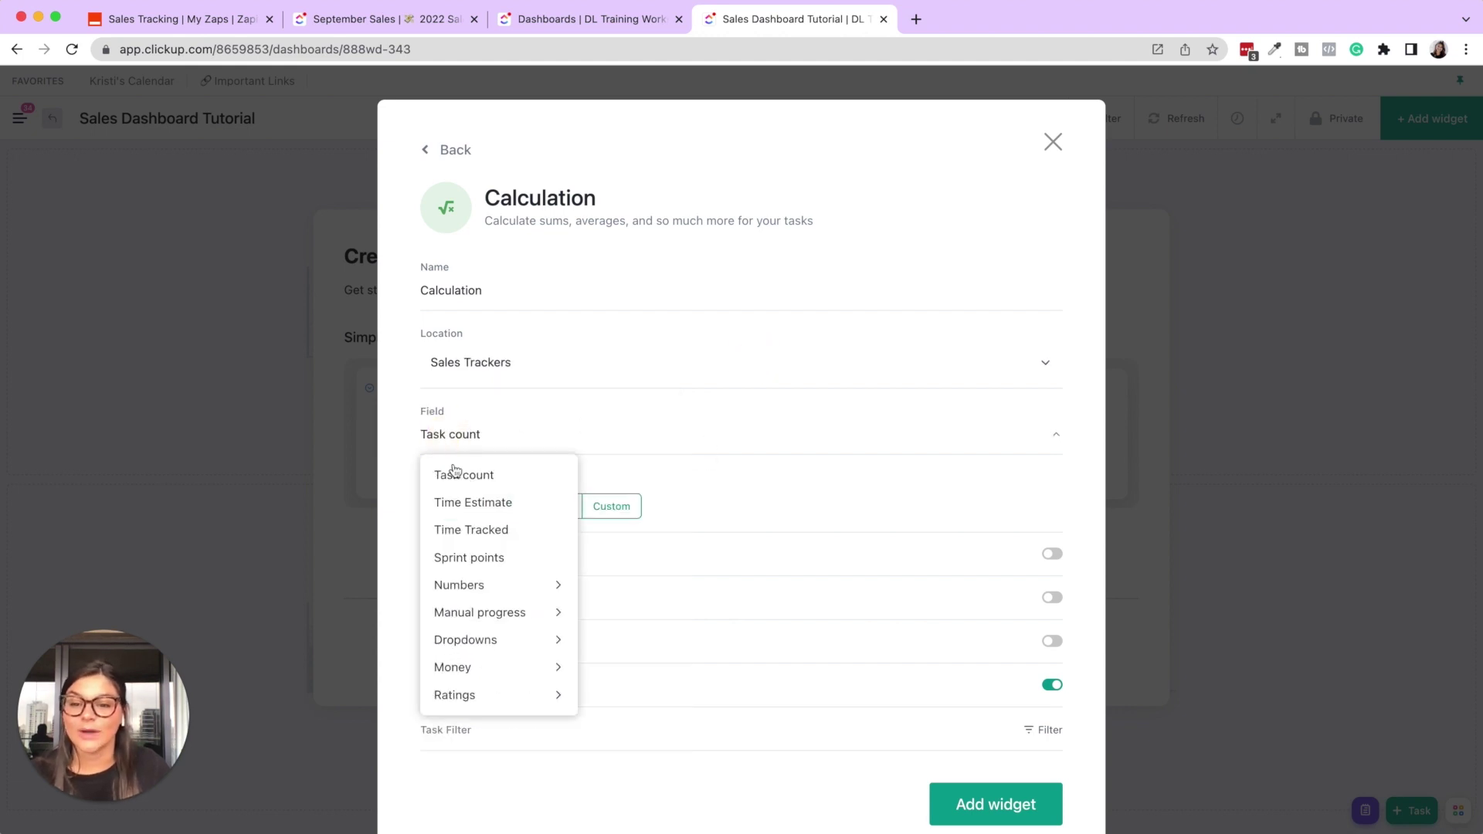
pyautogui.click(500, 672)
pyautogui.click(611, 767)
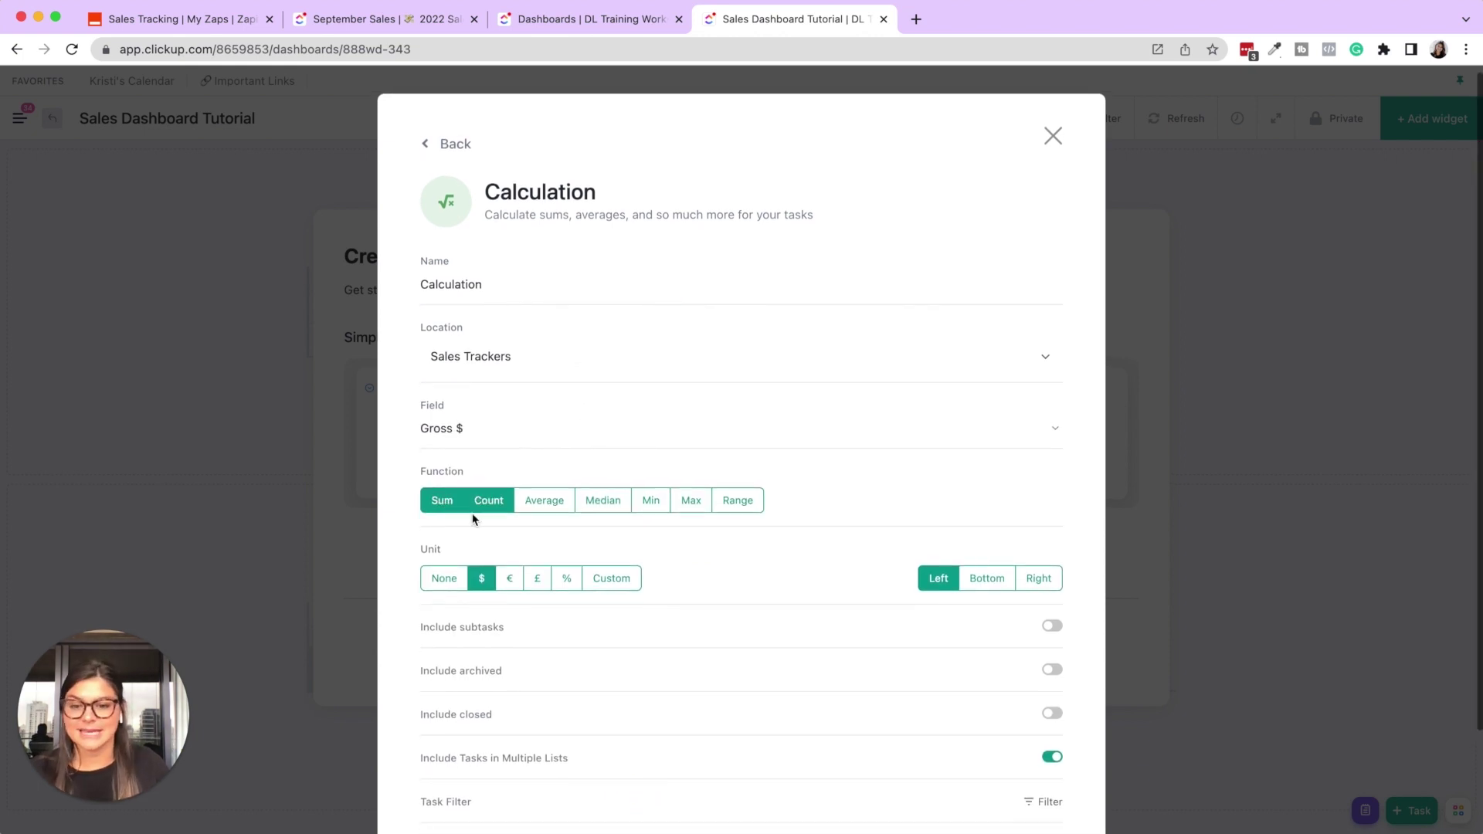
pyautogui.scroll(-3, 496, 587)
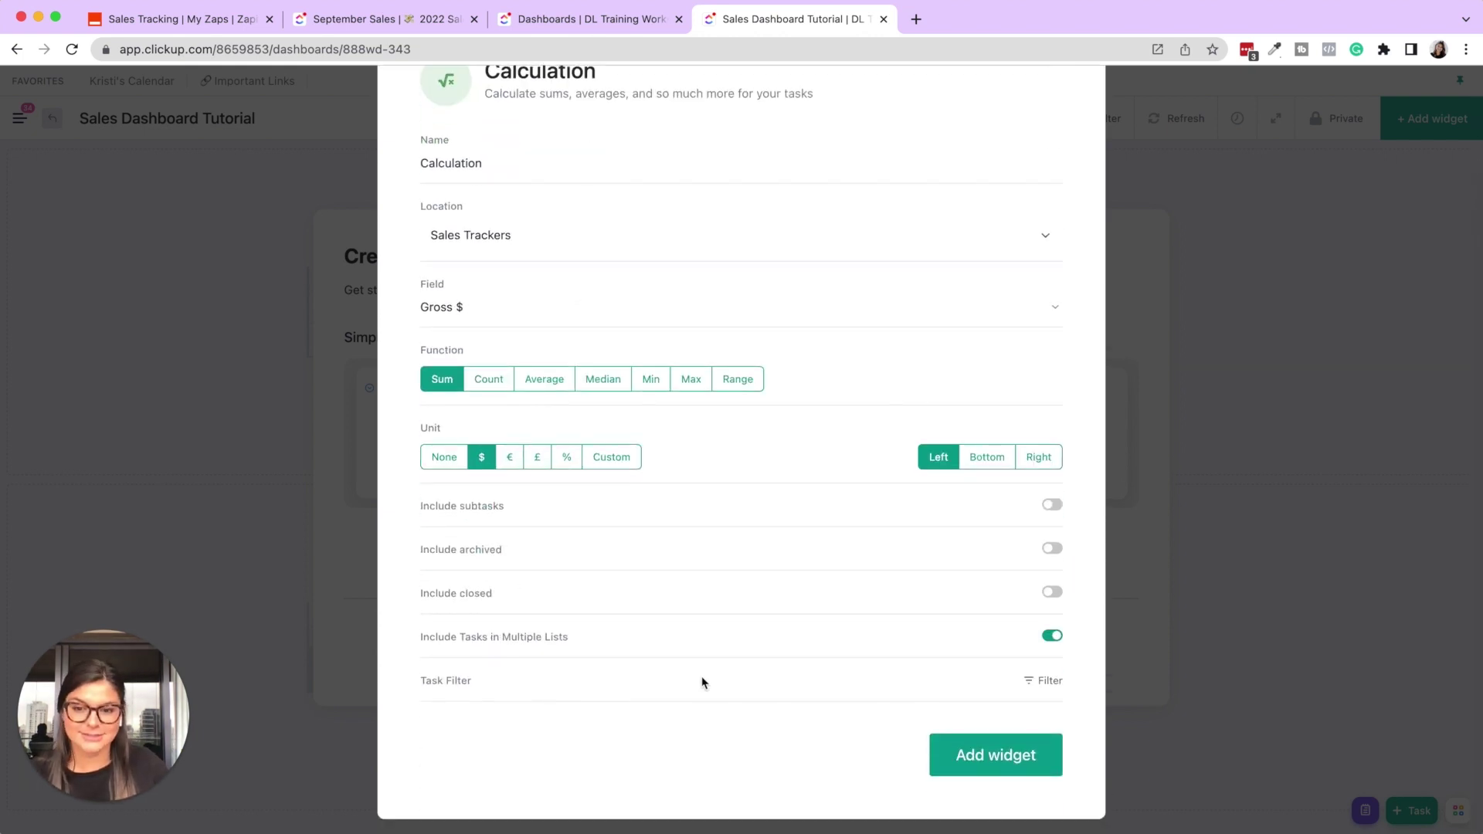
# Step: Add a task filter keeping only tasks whose Date created is This month
pyautogui.click(1044, 680)
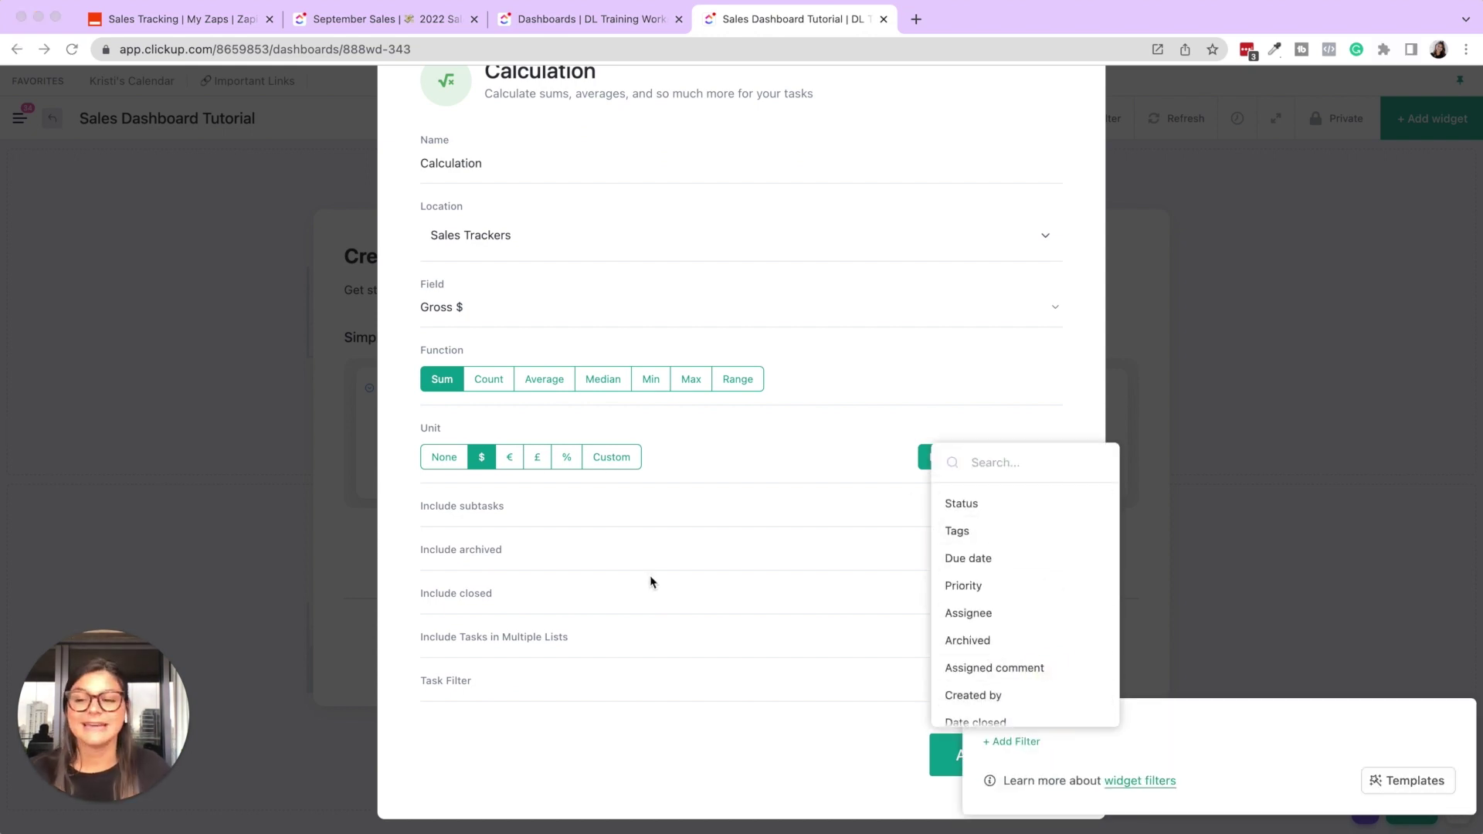
pyautogui.click(992, 464)
pyautogui.write('date')
pyautogui.click(971, 560)
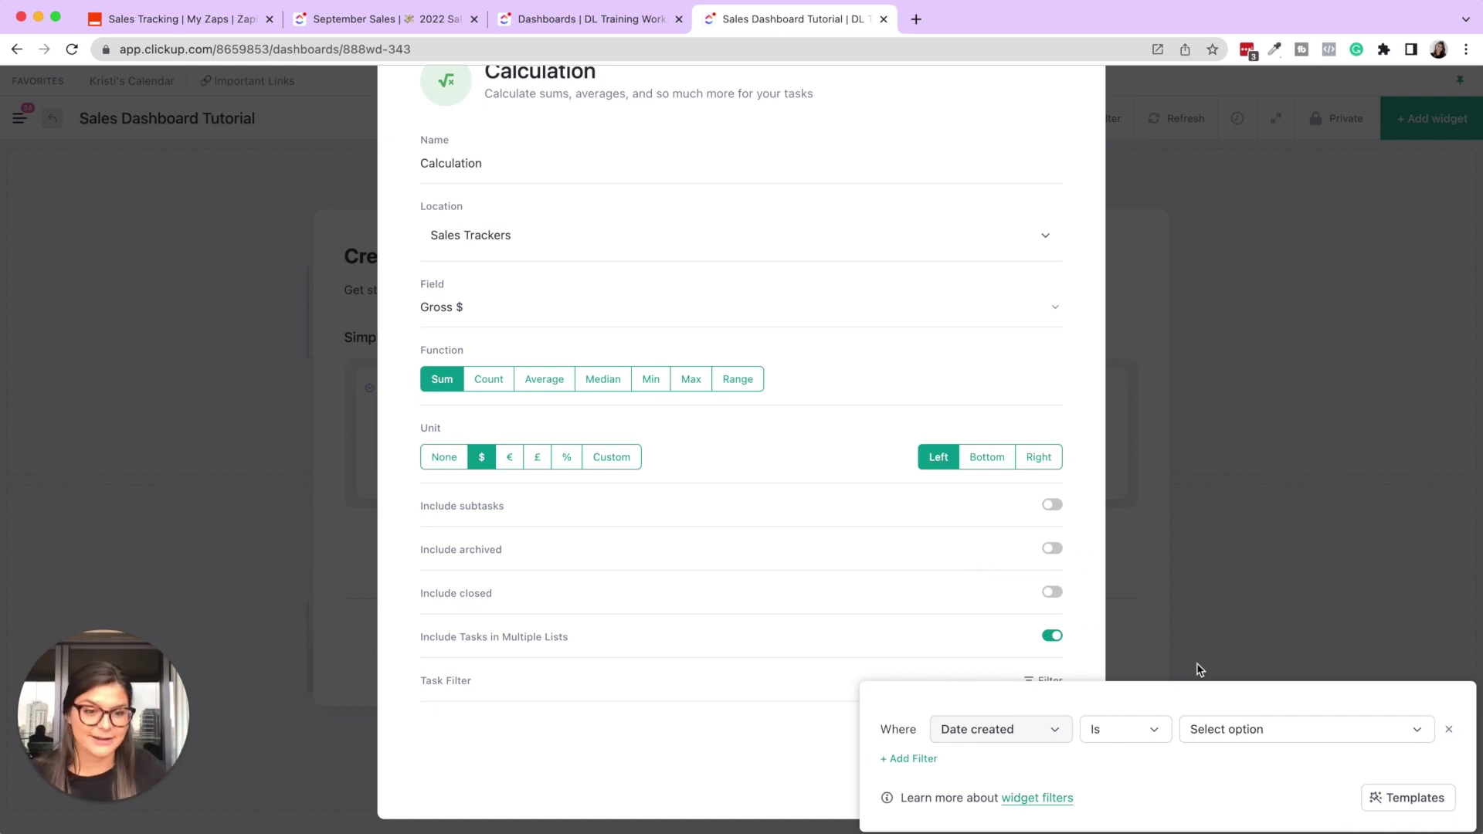
pyautogui.click(1214, 730)
pyautogui.click(1334, 723)
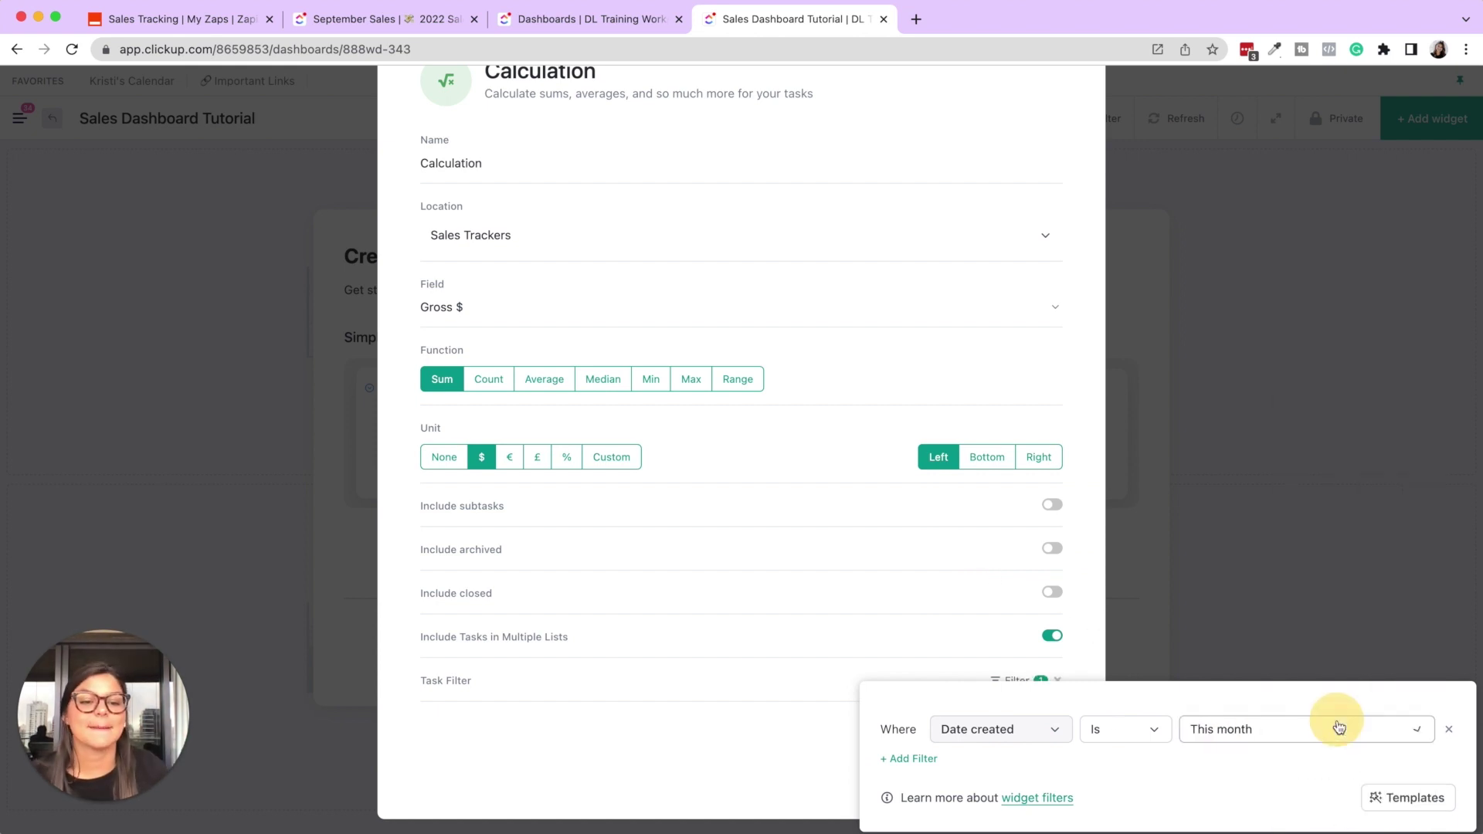
pyautogui.click(682, 732)
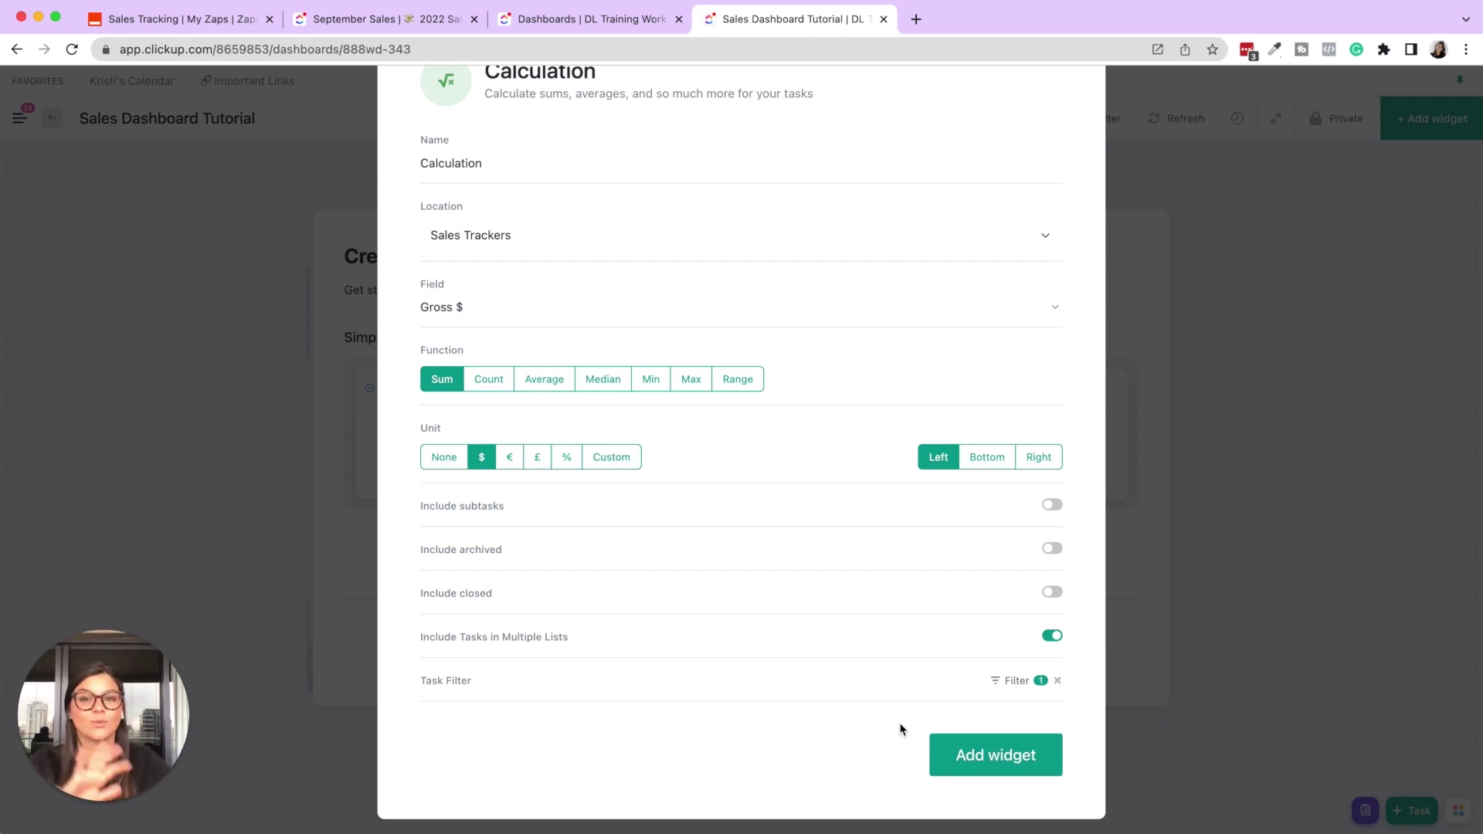
# Step: Add the widget, title it This Month's Gross Sales, and shrink it to a compact card
pyautogui.click(971, 771)
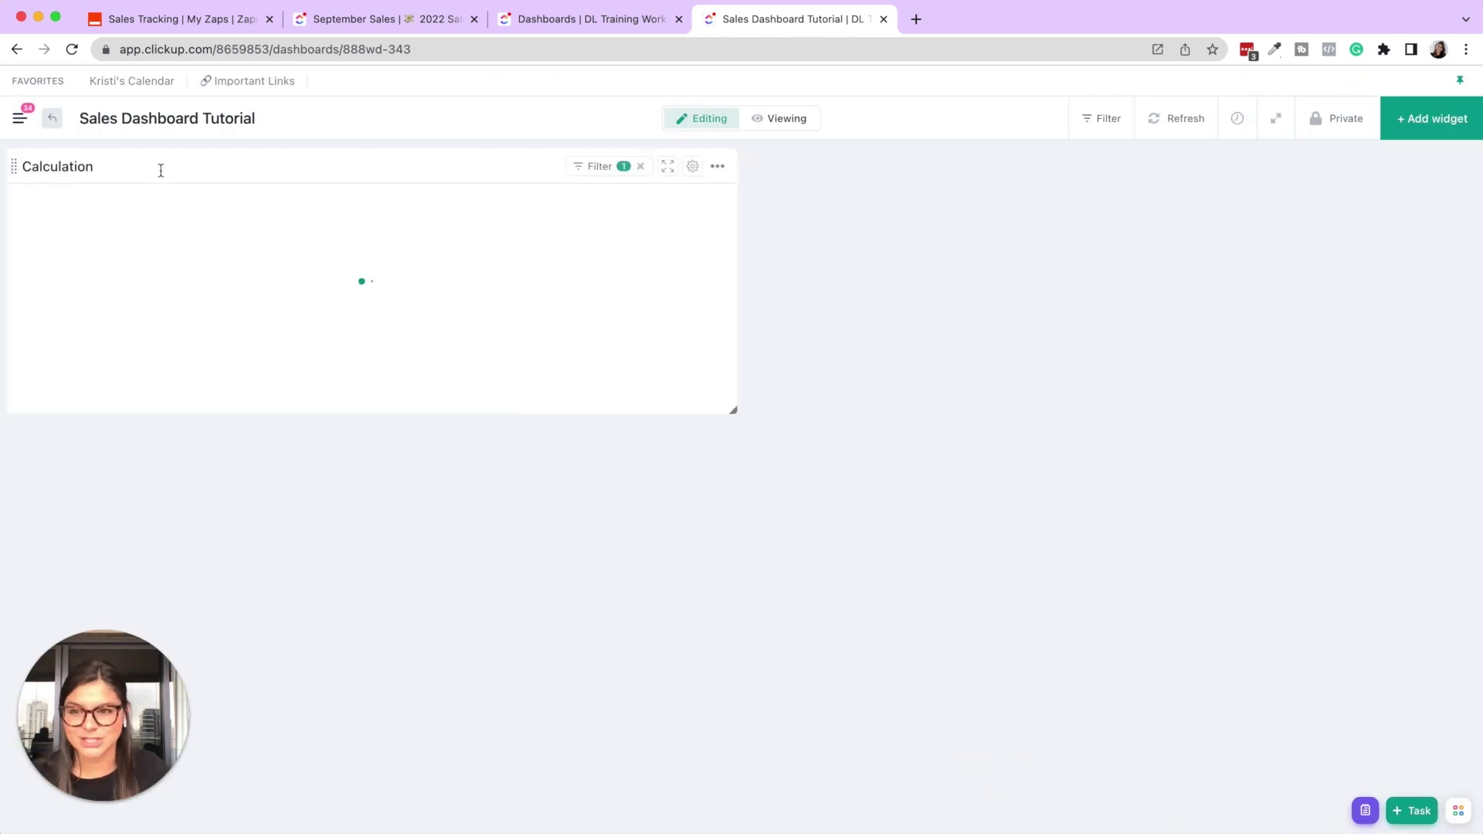
pyautogui.doubleClick(126, 165)
pyautogui.write("This Month's")
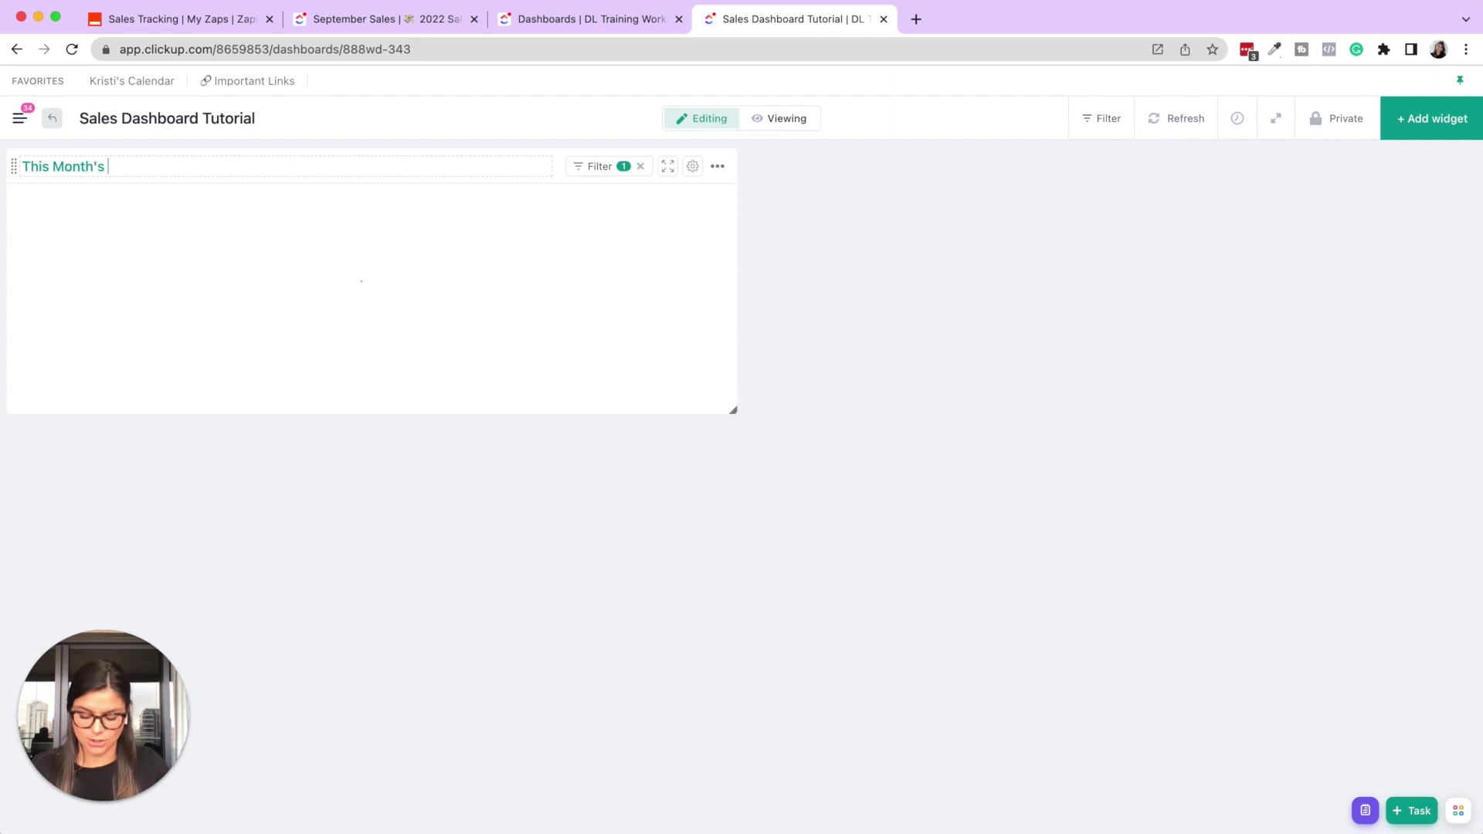
pyautogui.write(' Gross Sales')
pyautogui.press('Return')
pyautogui.moveTo(733, 409); pyautogui.dragTo(347, 252)
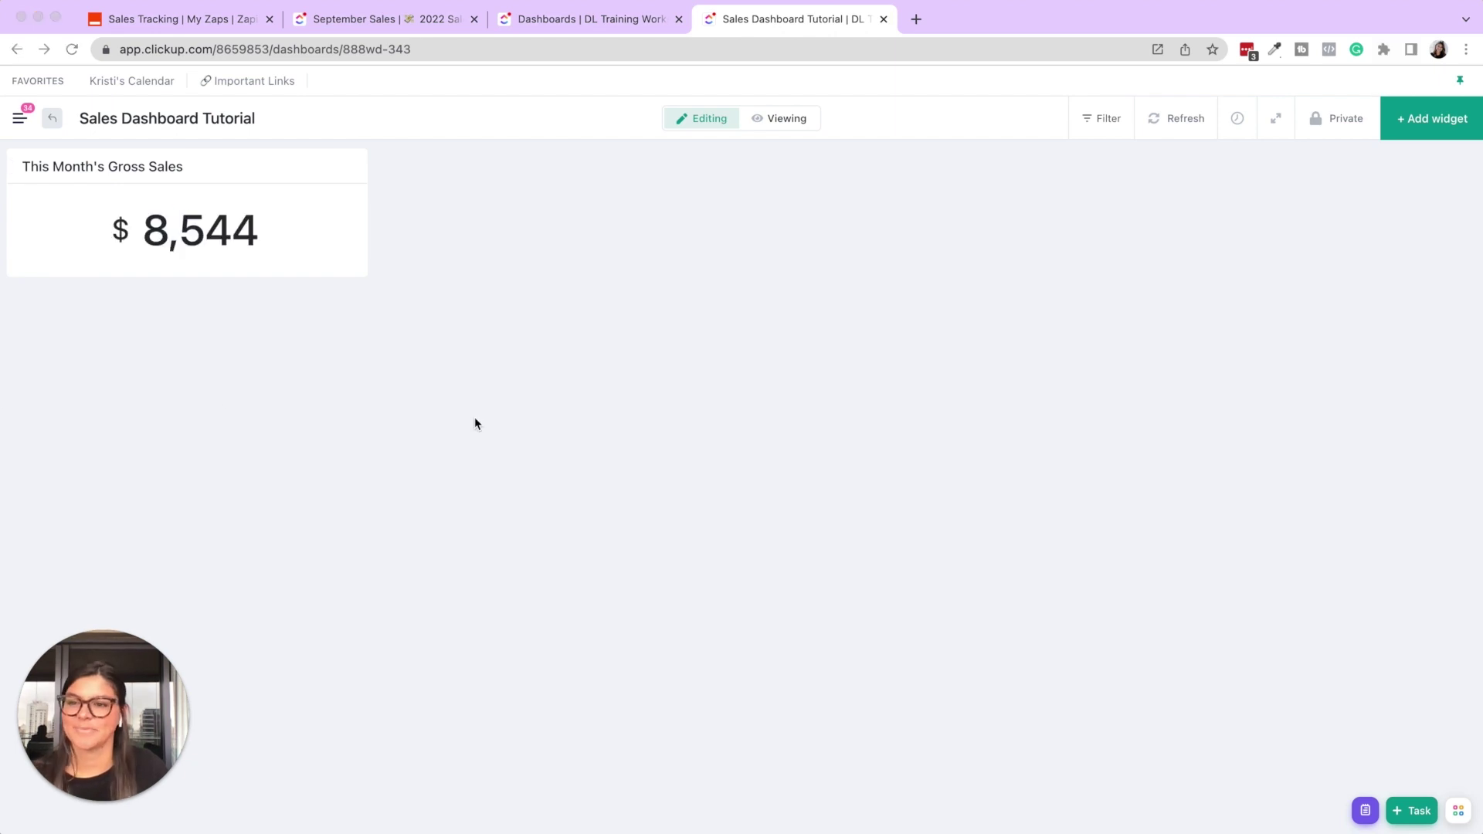
# Step: Duplicate the gross sales card and rename the copy This Month's Net Sales
pyautogui.click(465, 276)
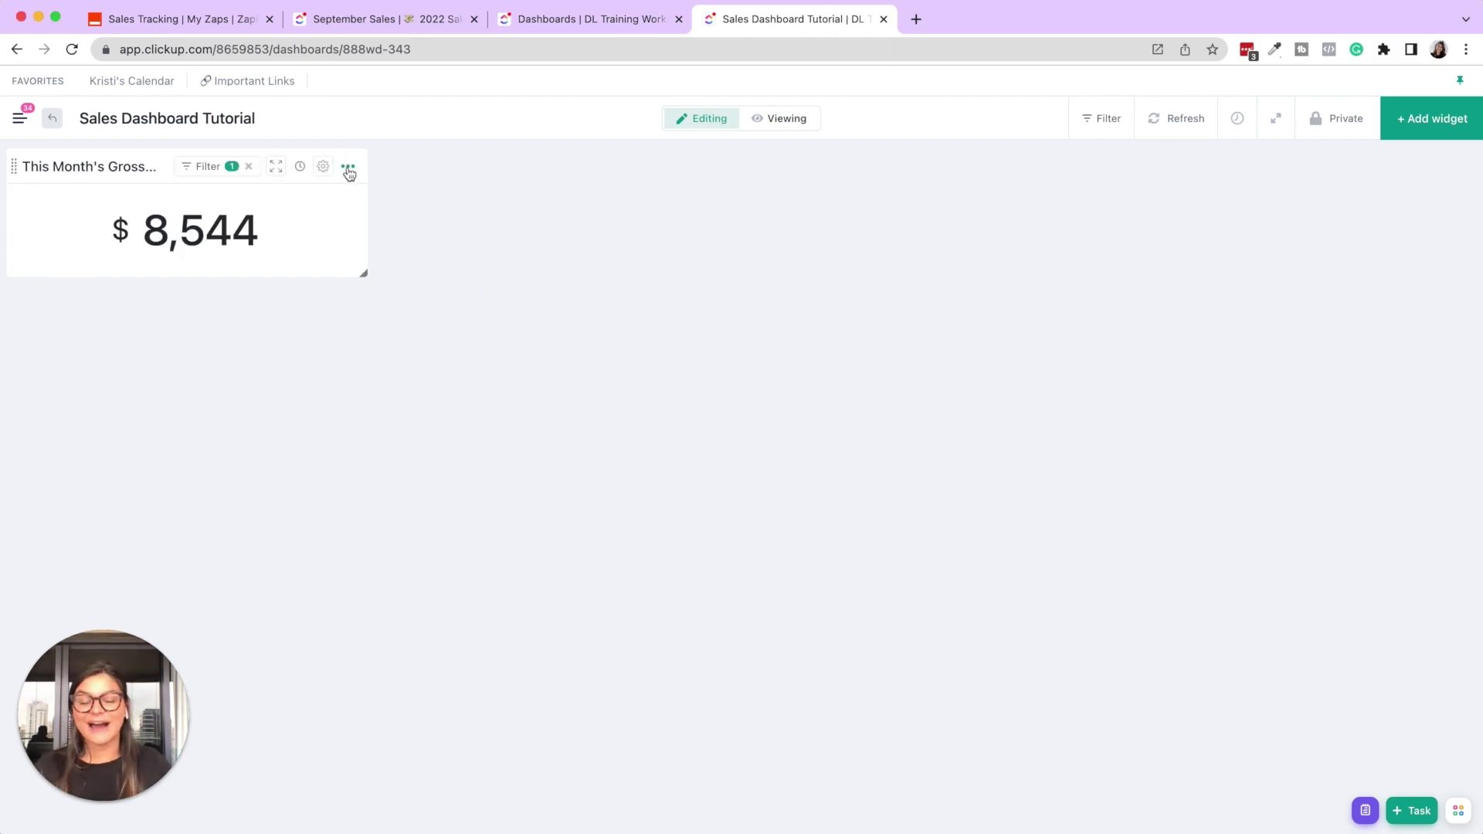
pyautogui.click(1438, 121)
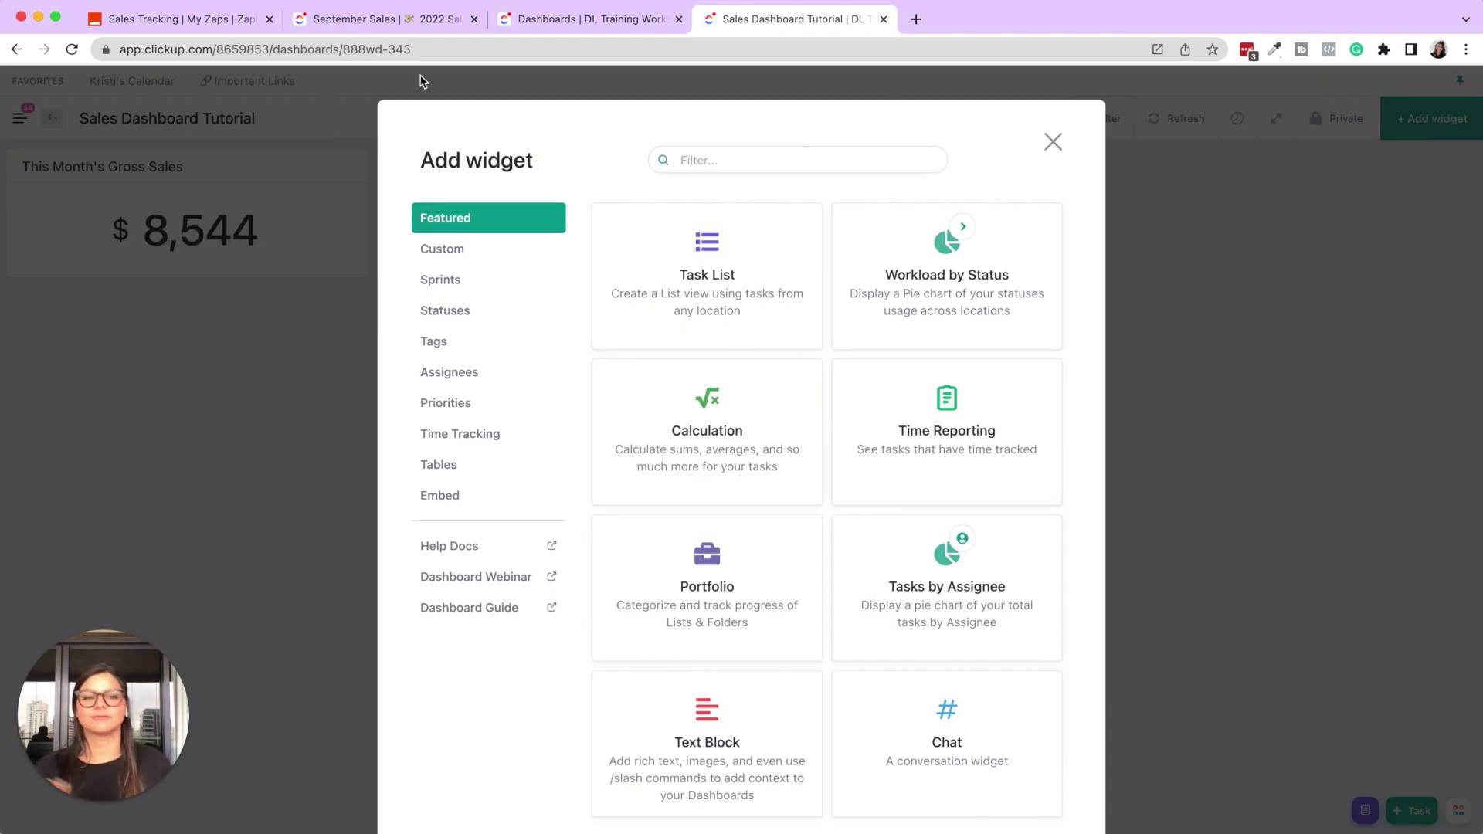
pyautogui.click(1052, 141)
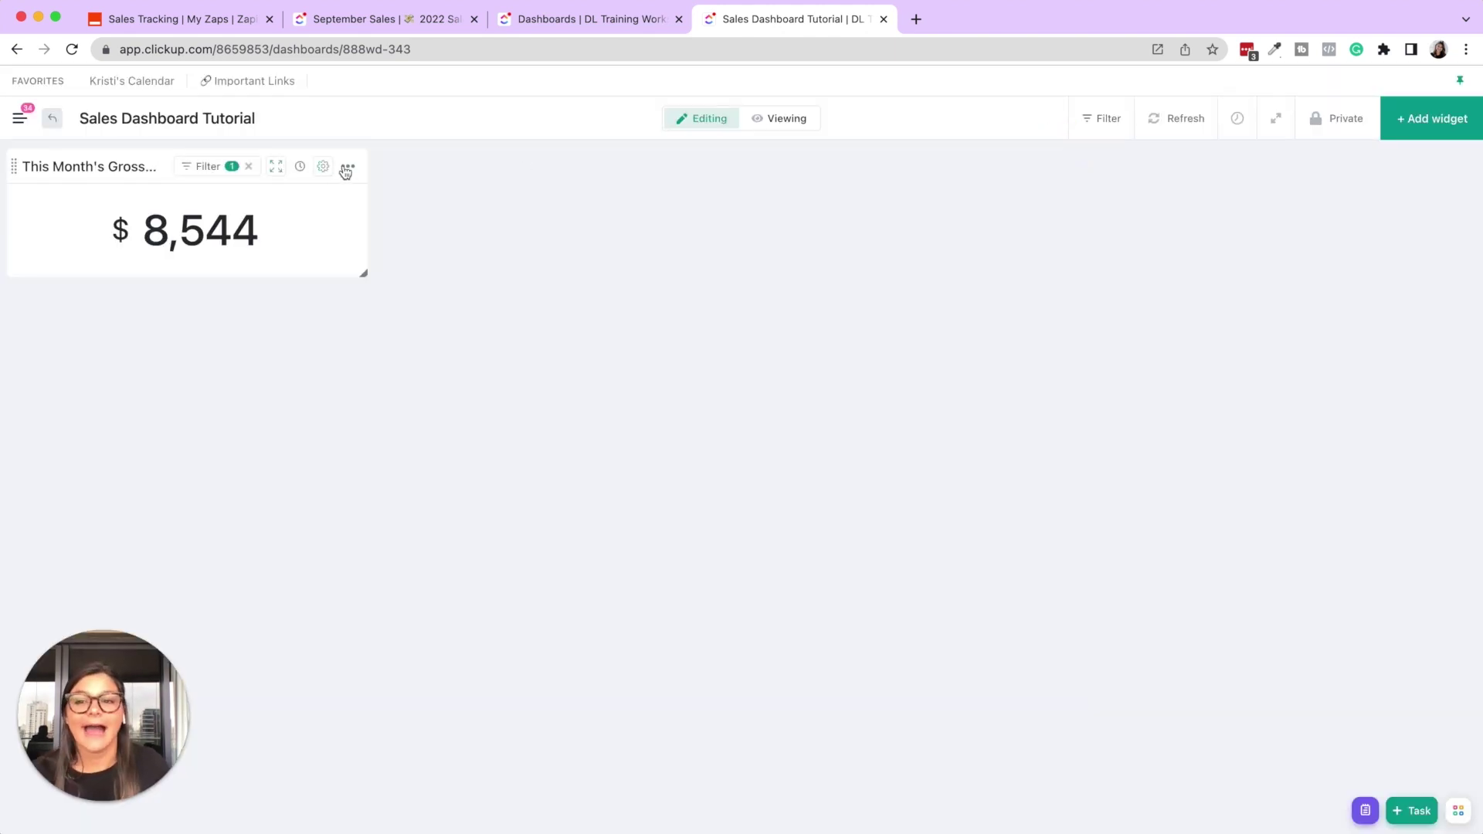
pyautogui.click(346, 168)
pyautogui.click(314, 205)
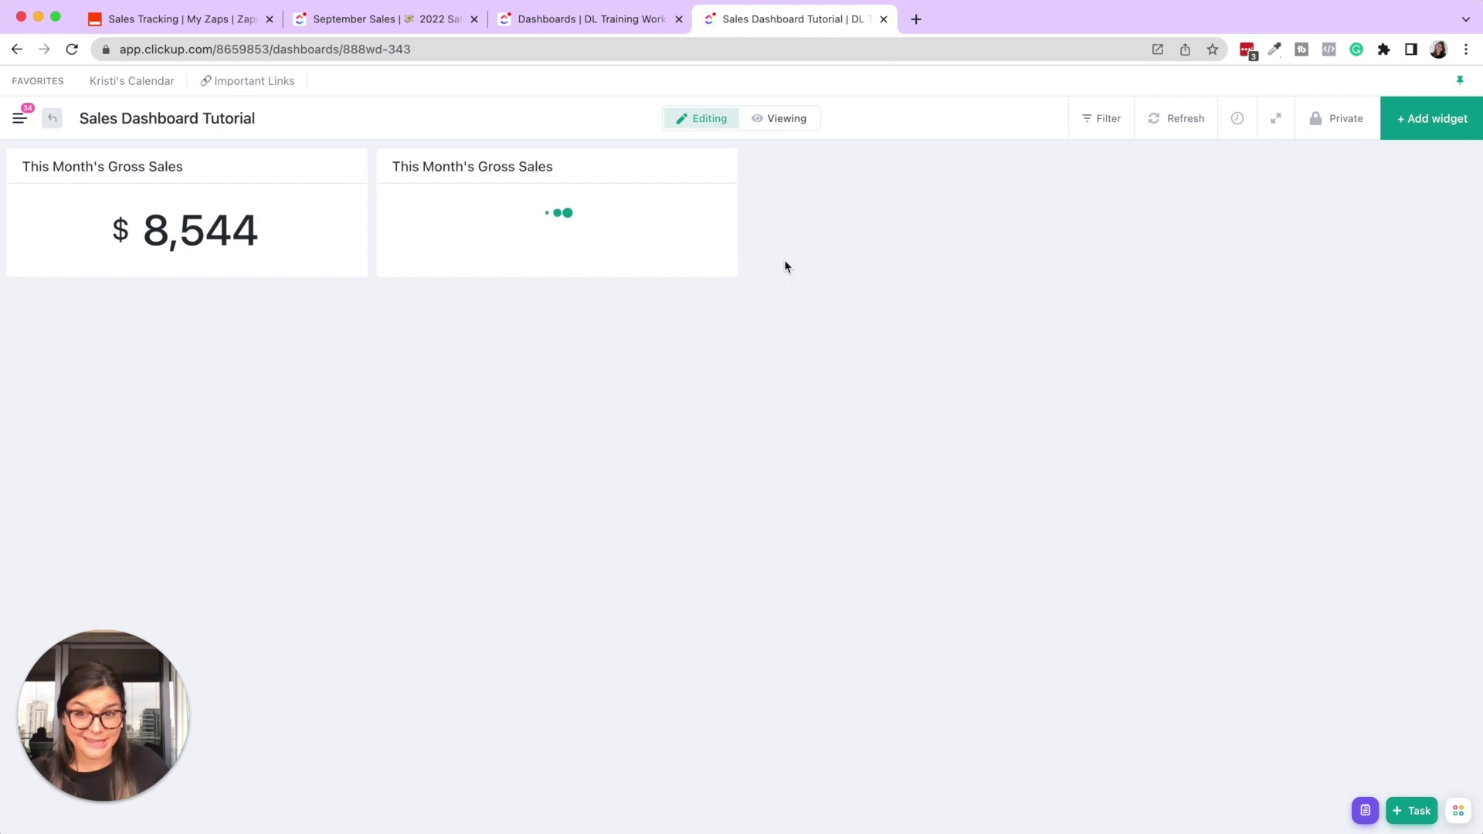
pyautogui.click(505, 166)
pyautogui.moveTo(514, 166); pyautogui.dragTo(482, 166)
pyautogui.write('Net')
pyautogui.press('Return')
# Step: Change the copy's calculation field to Net $ and save it
pyautogui.click(693, 166)
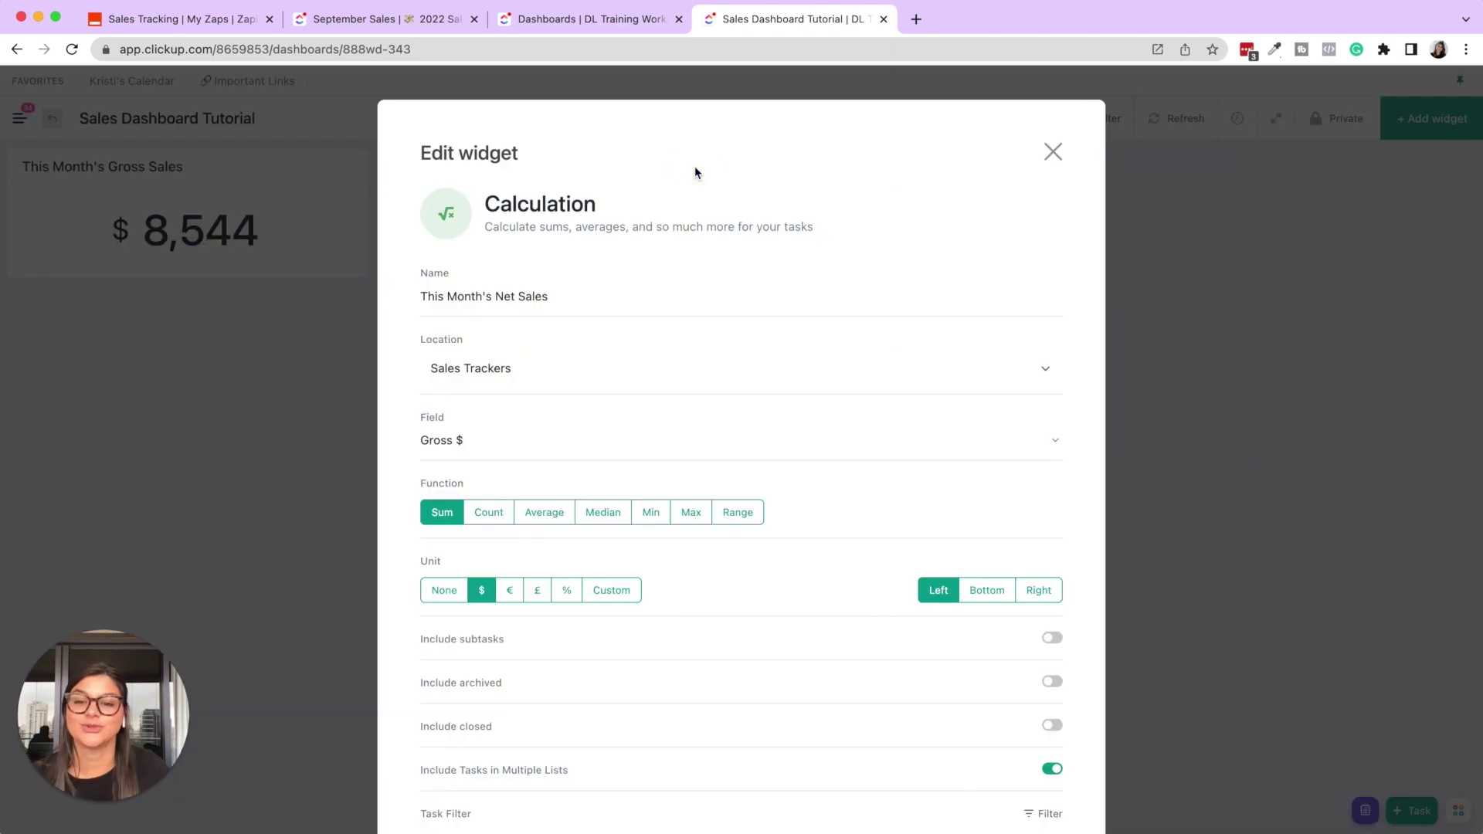
pyautogui.click(457, 449)
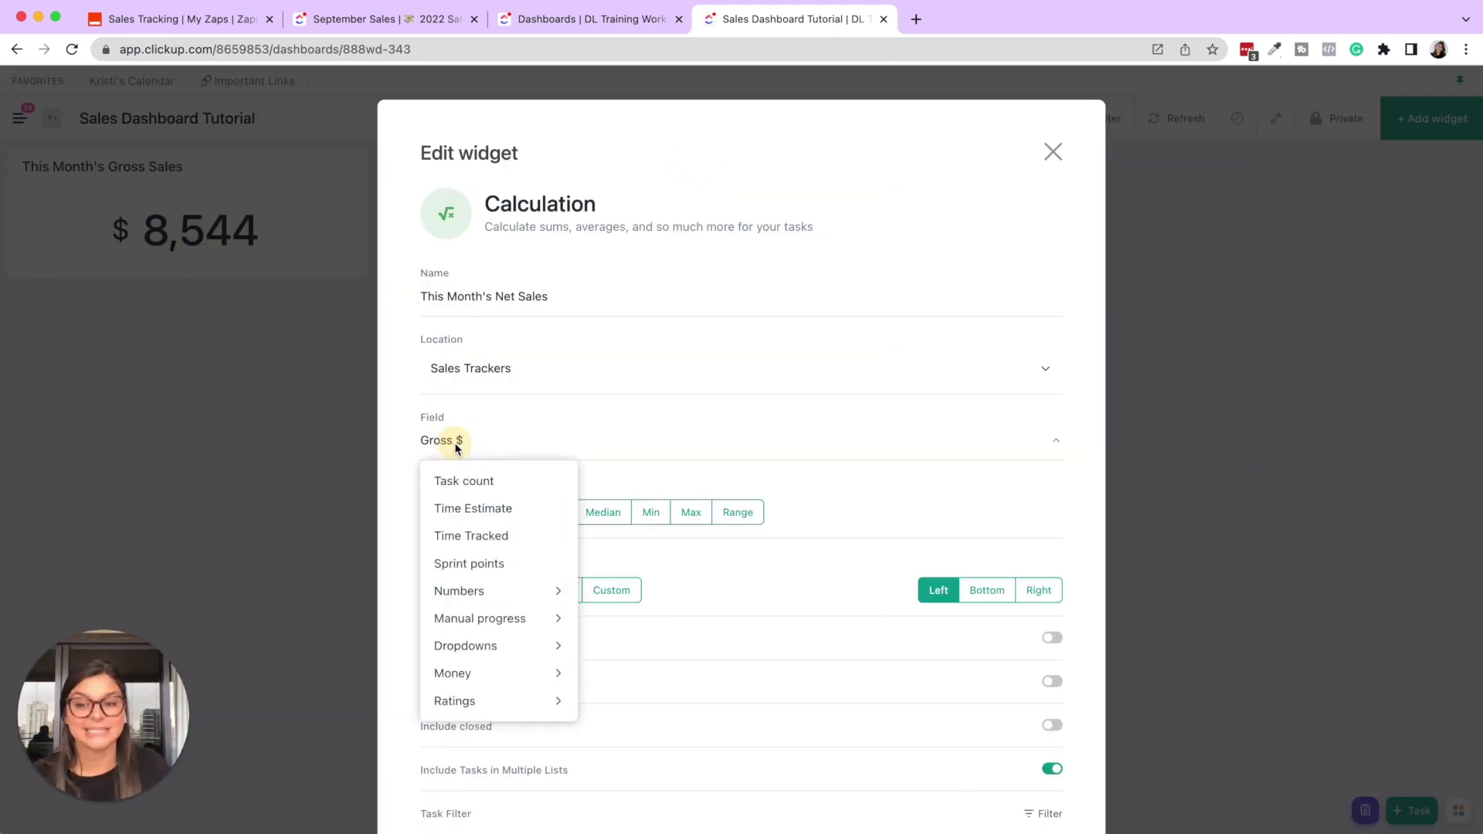
pyautogui.click(502, 679)
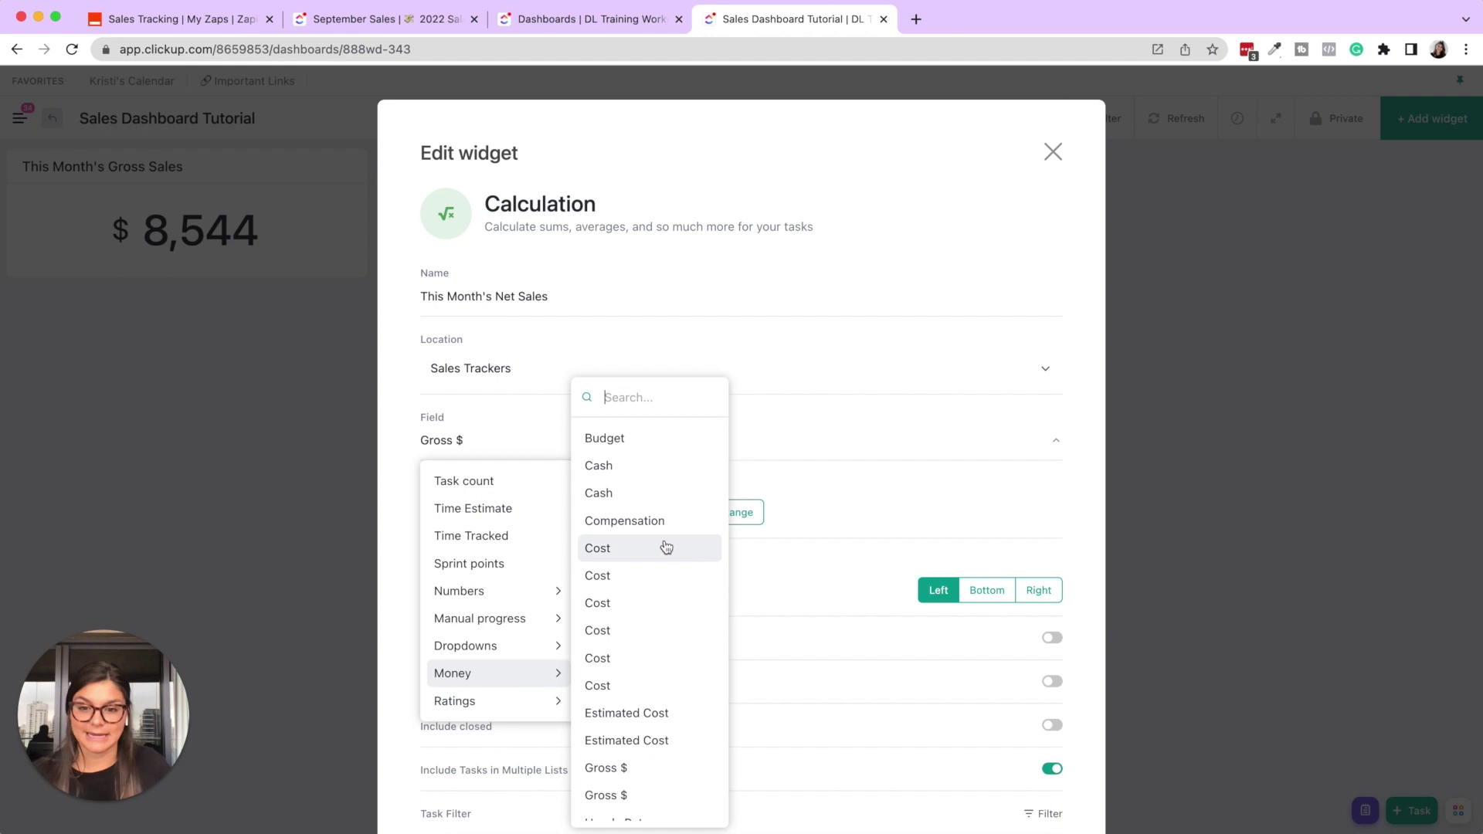
pyautogui.write('net')
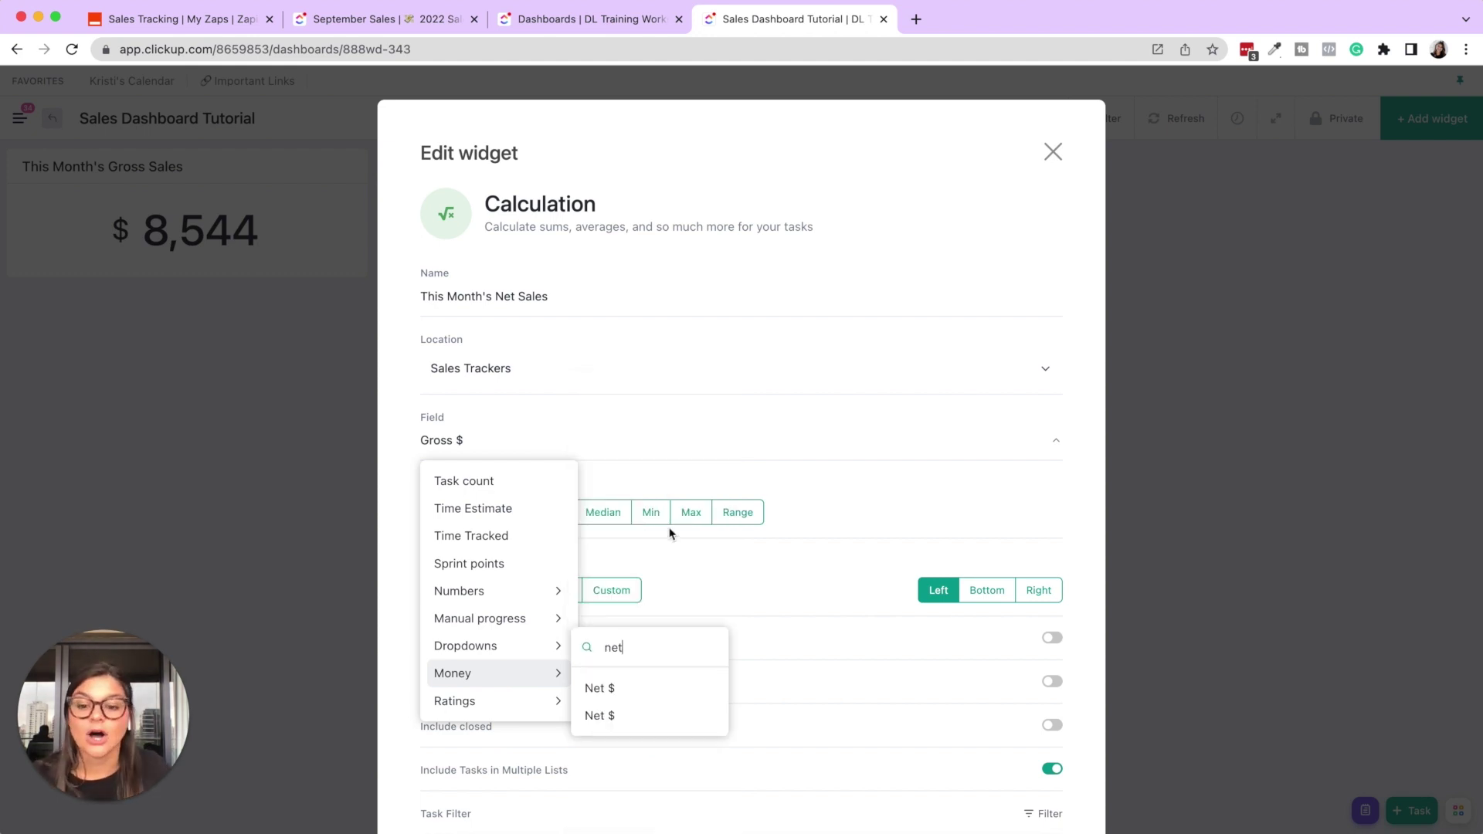
pyautogui.click(613, 718)
pyautogui.scroll(-3, 891, 672)
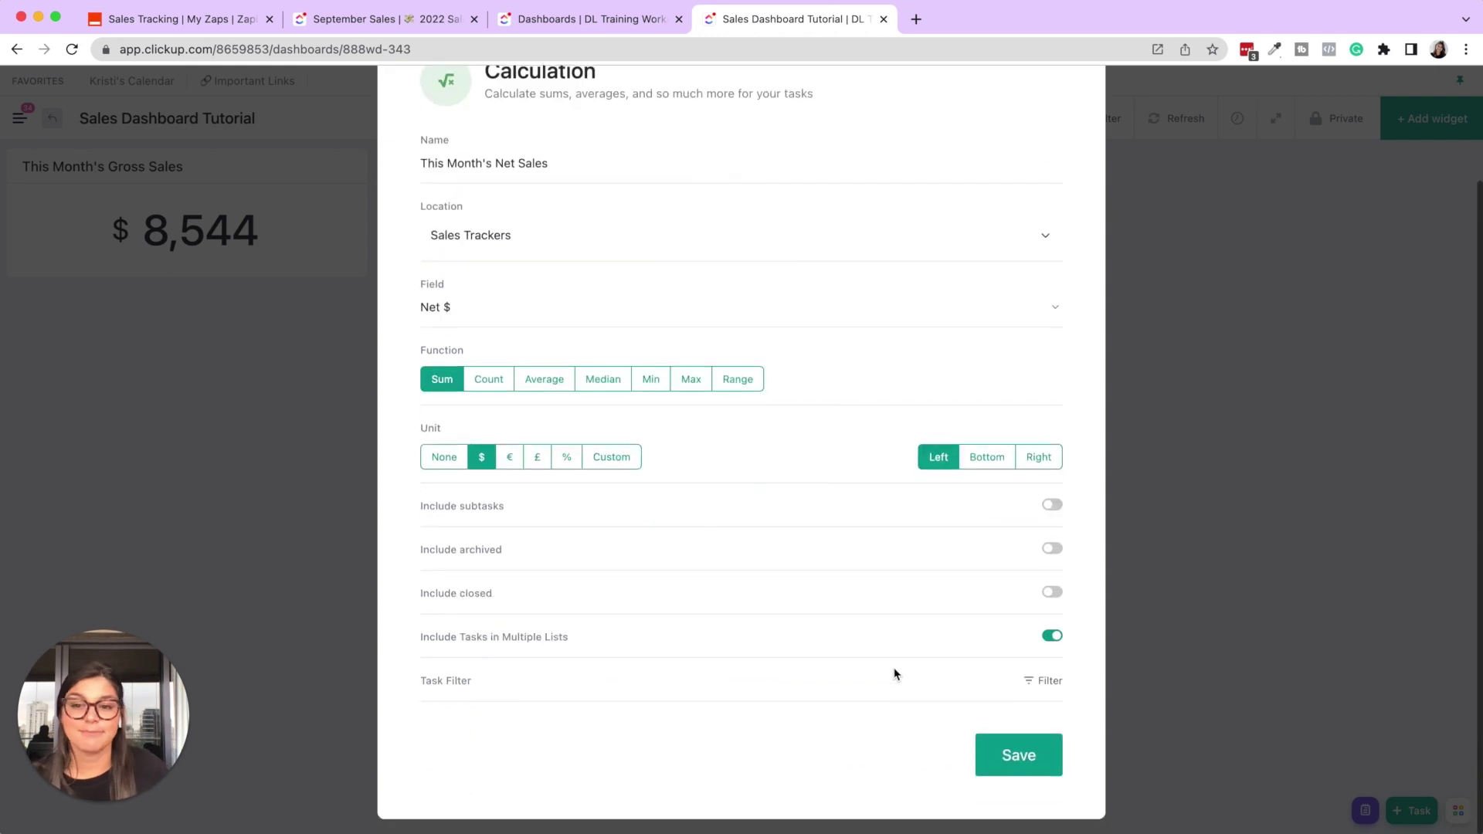
pyautogui.click(1038, 757)
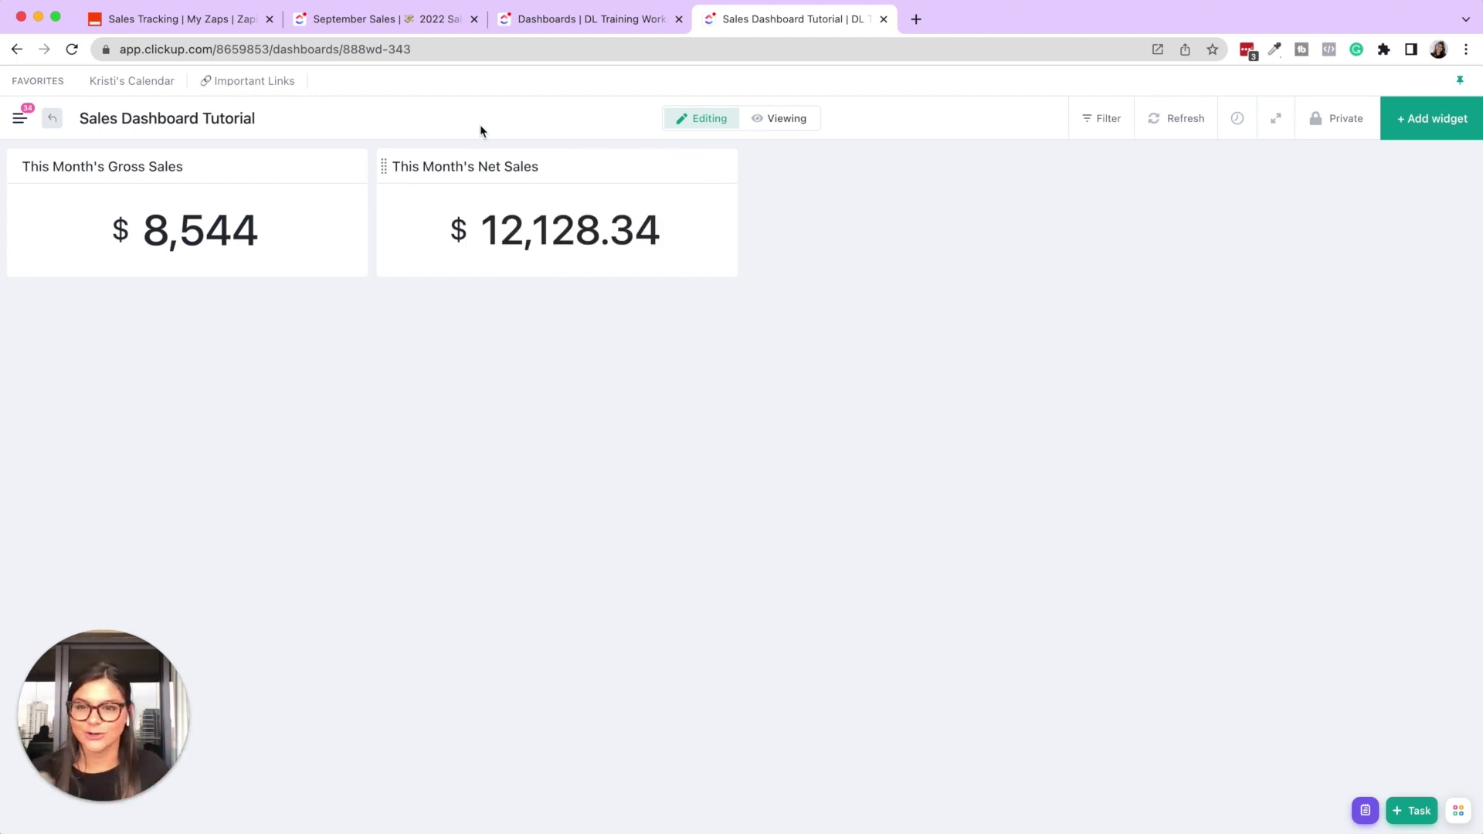
# Step: Rename the September Sales list's Net $ column to Sales Net $
pyautogui.click(410, 20)
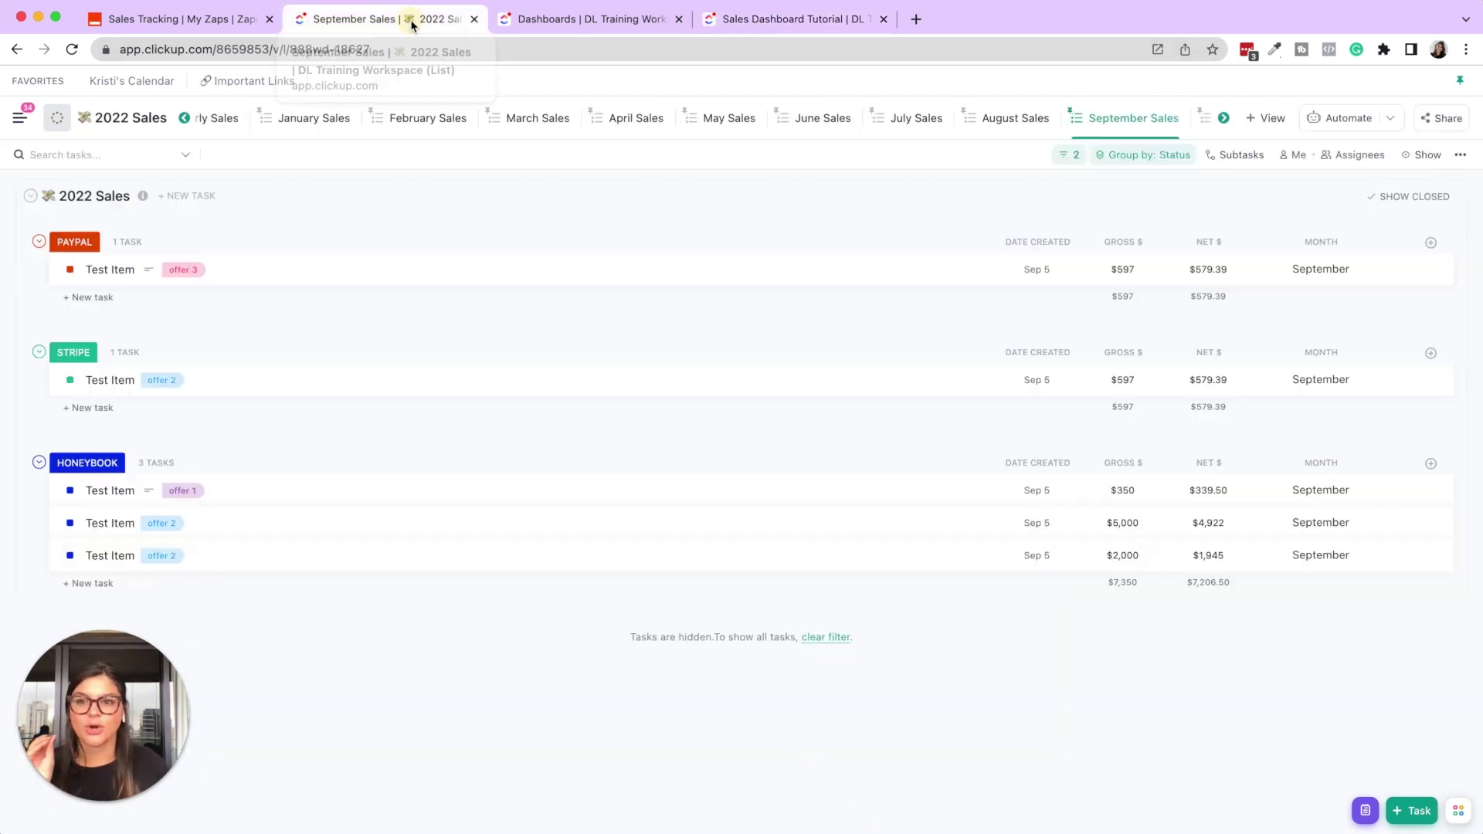
pyautogui.click(1199, 244)
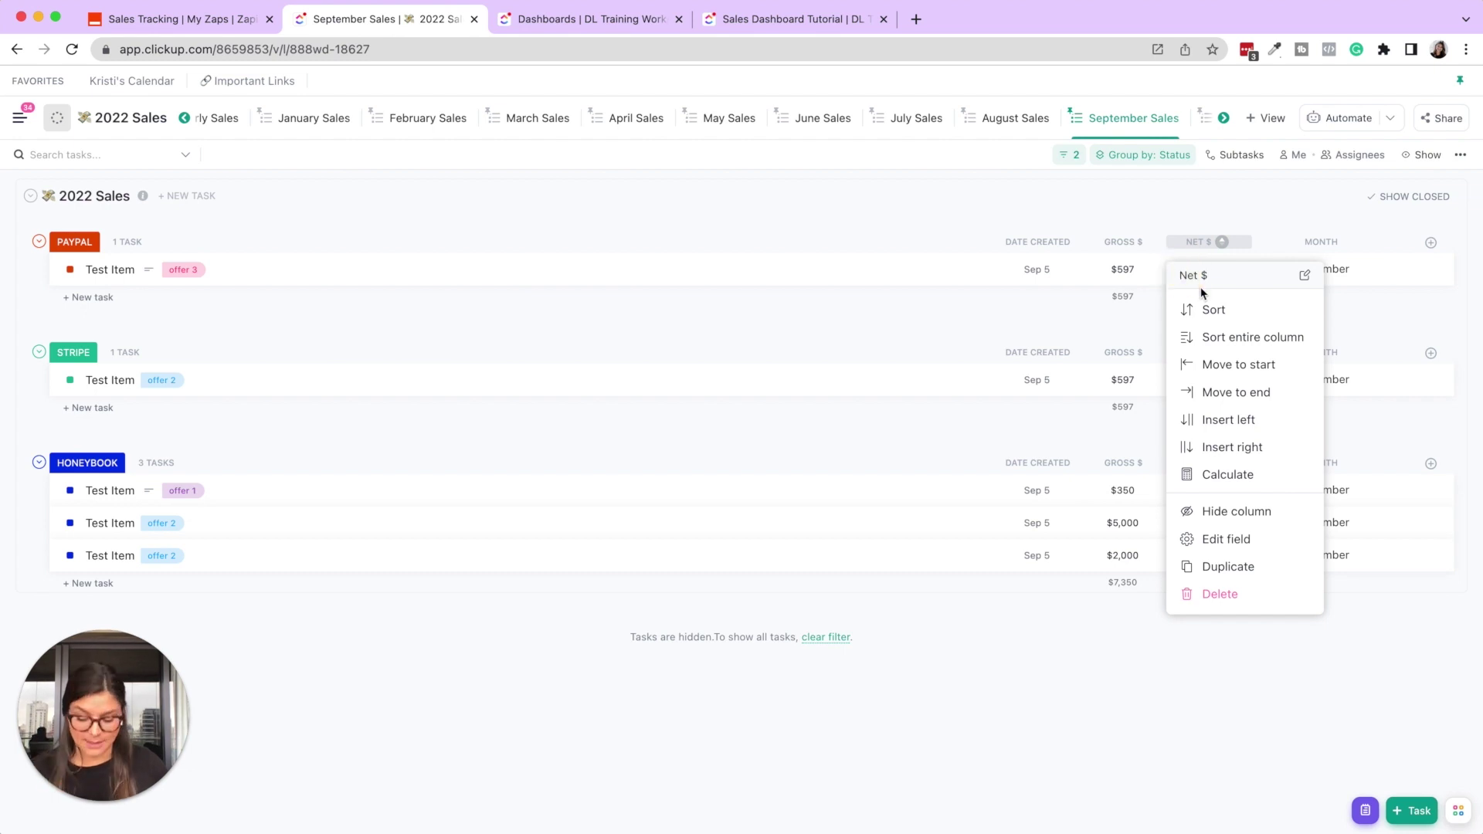
pyautogui.write('Sales')
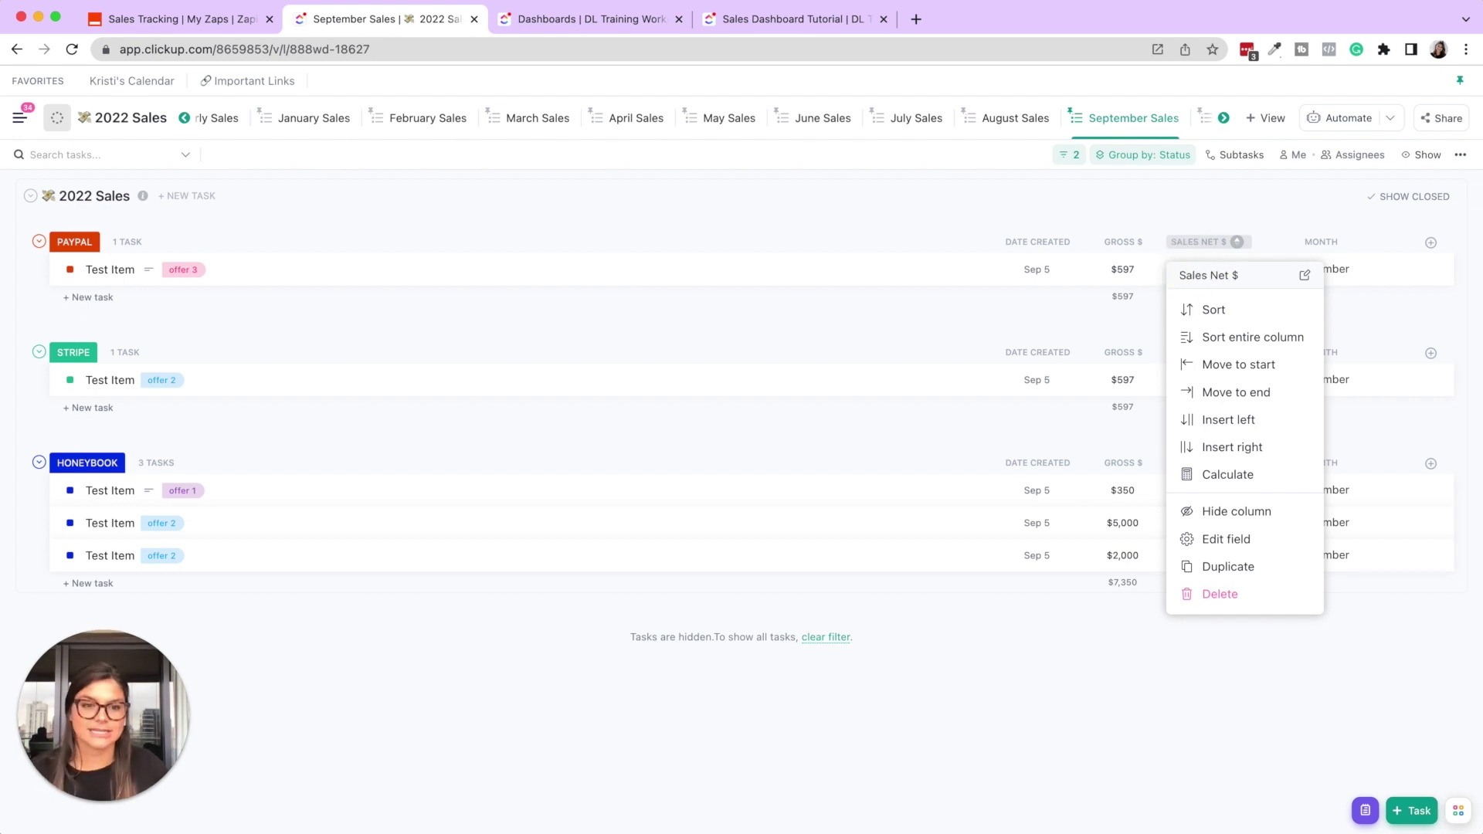
pyautogui.click(1046, 735)
pyautogui.click(658, 21)
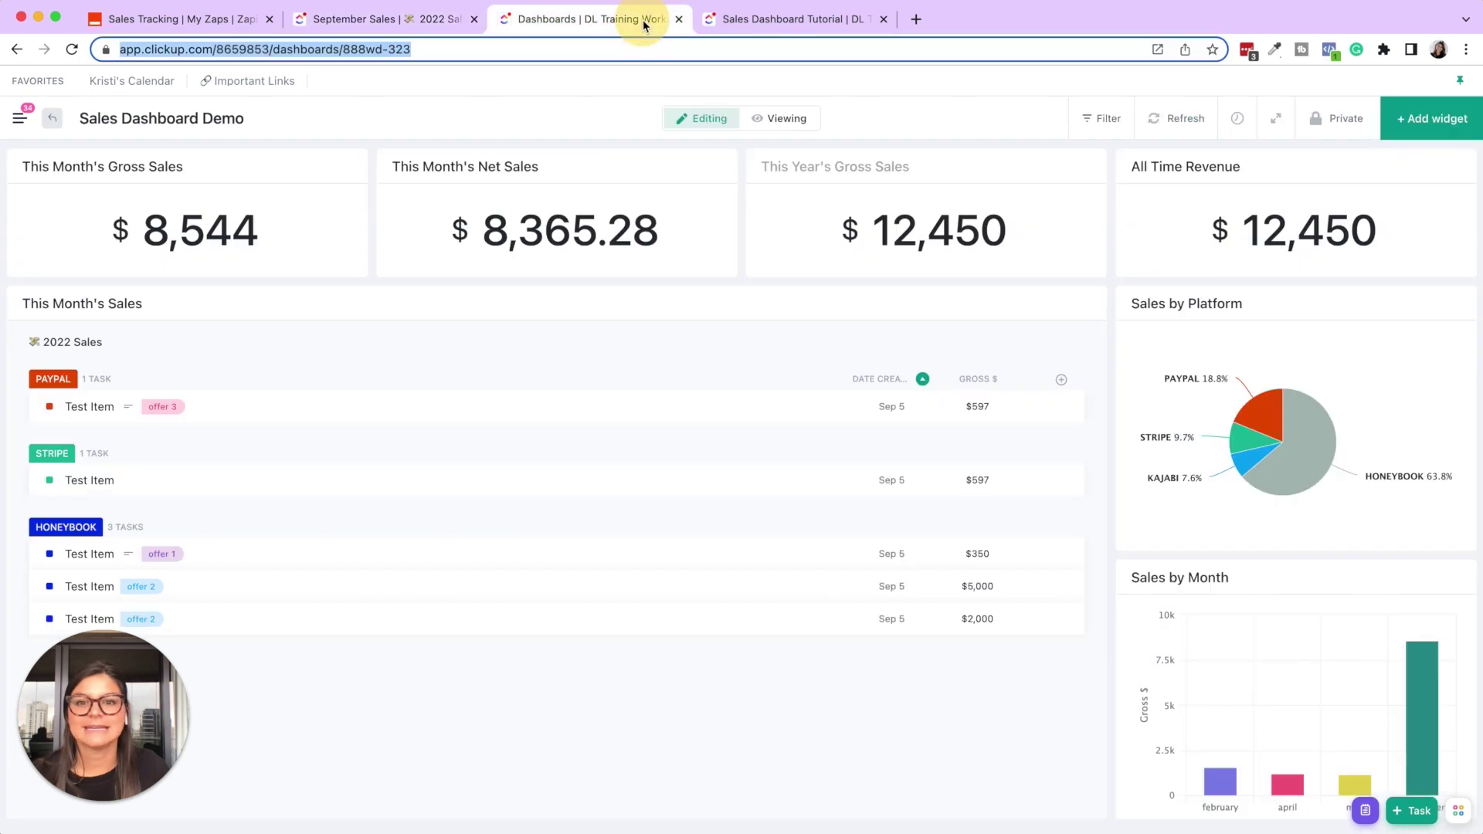
# Step: Look for the Sales Net $ field in the Net Sales widget's settings, closing without changes
pyautogui.click(748, 25)
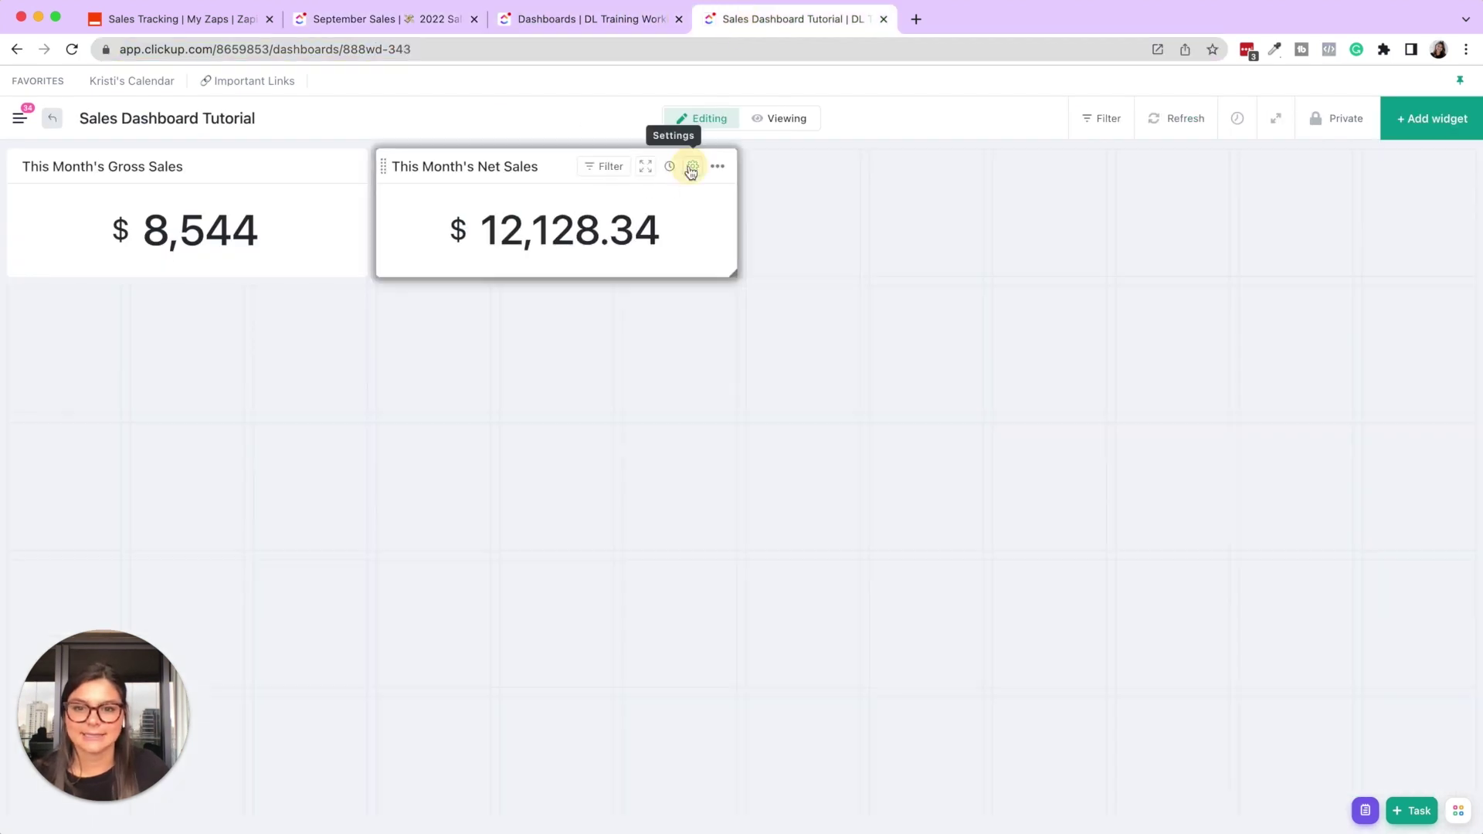
pyautogui.click(688, 170)
pyautogui.click(451, 438)
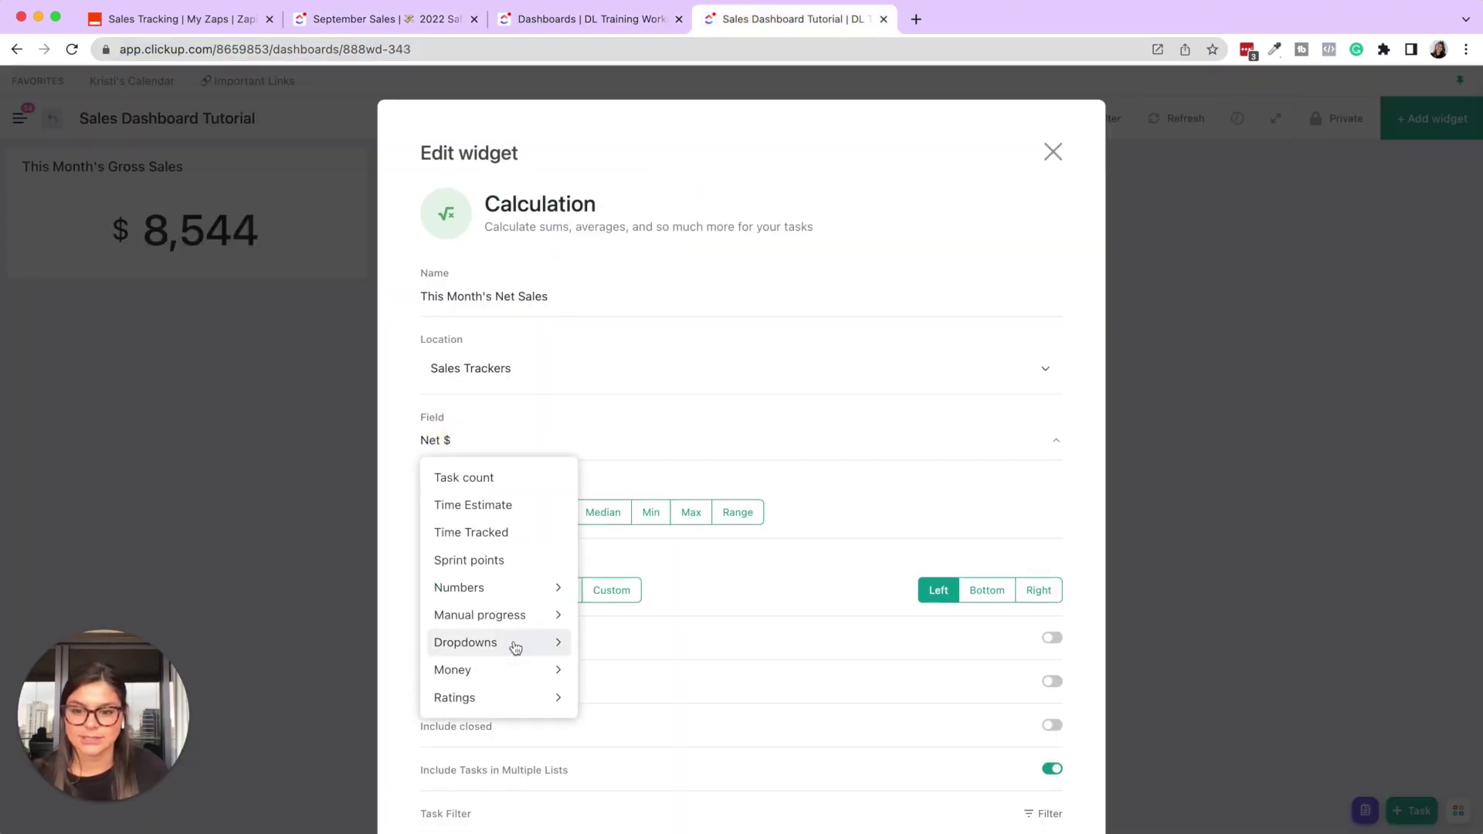
pyautogui.click(513, 673)
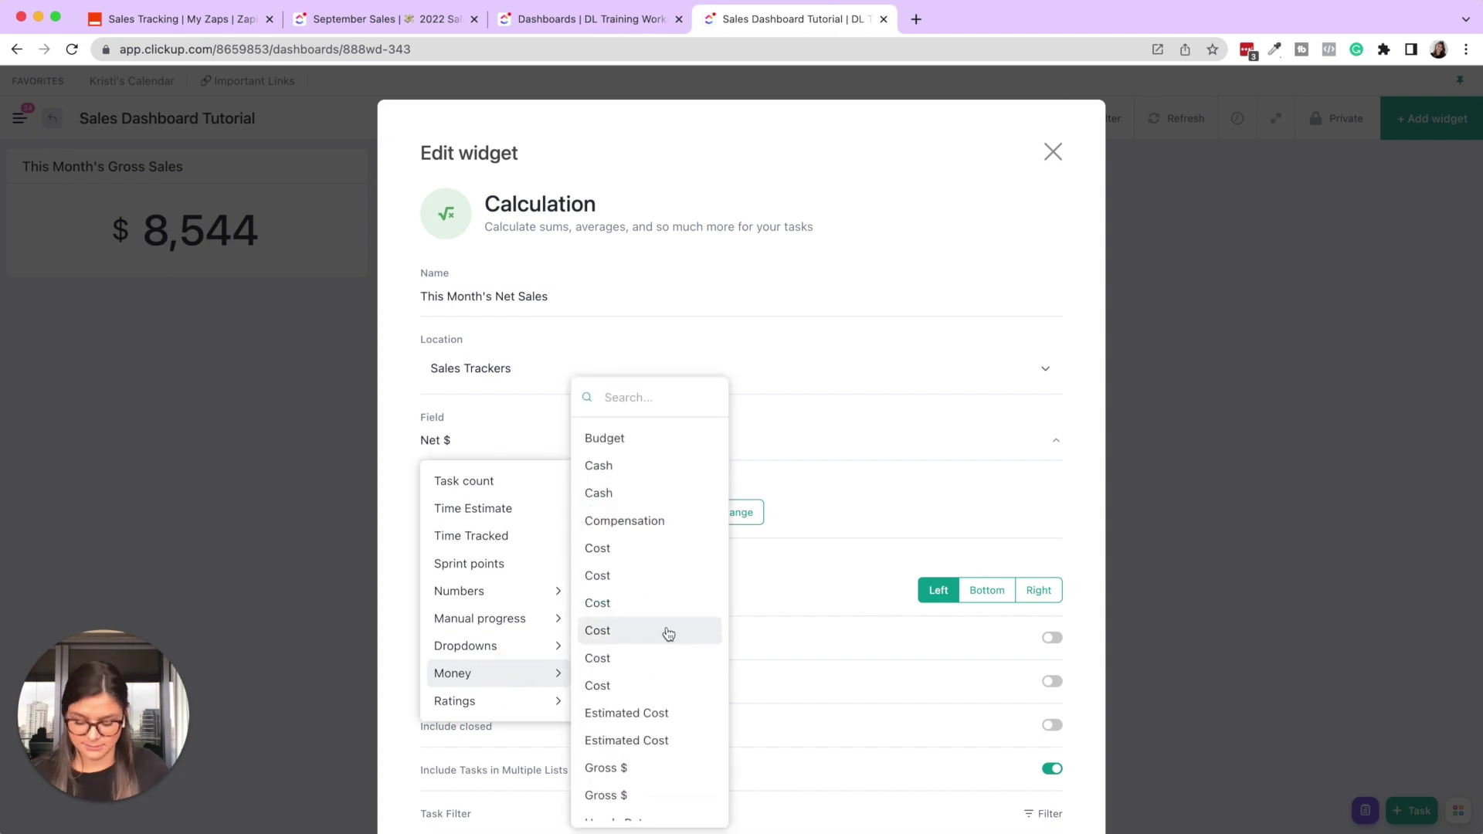
pyautogui.write('sal')
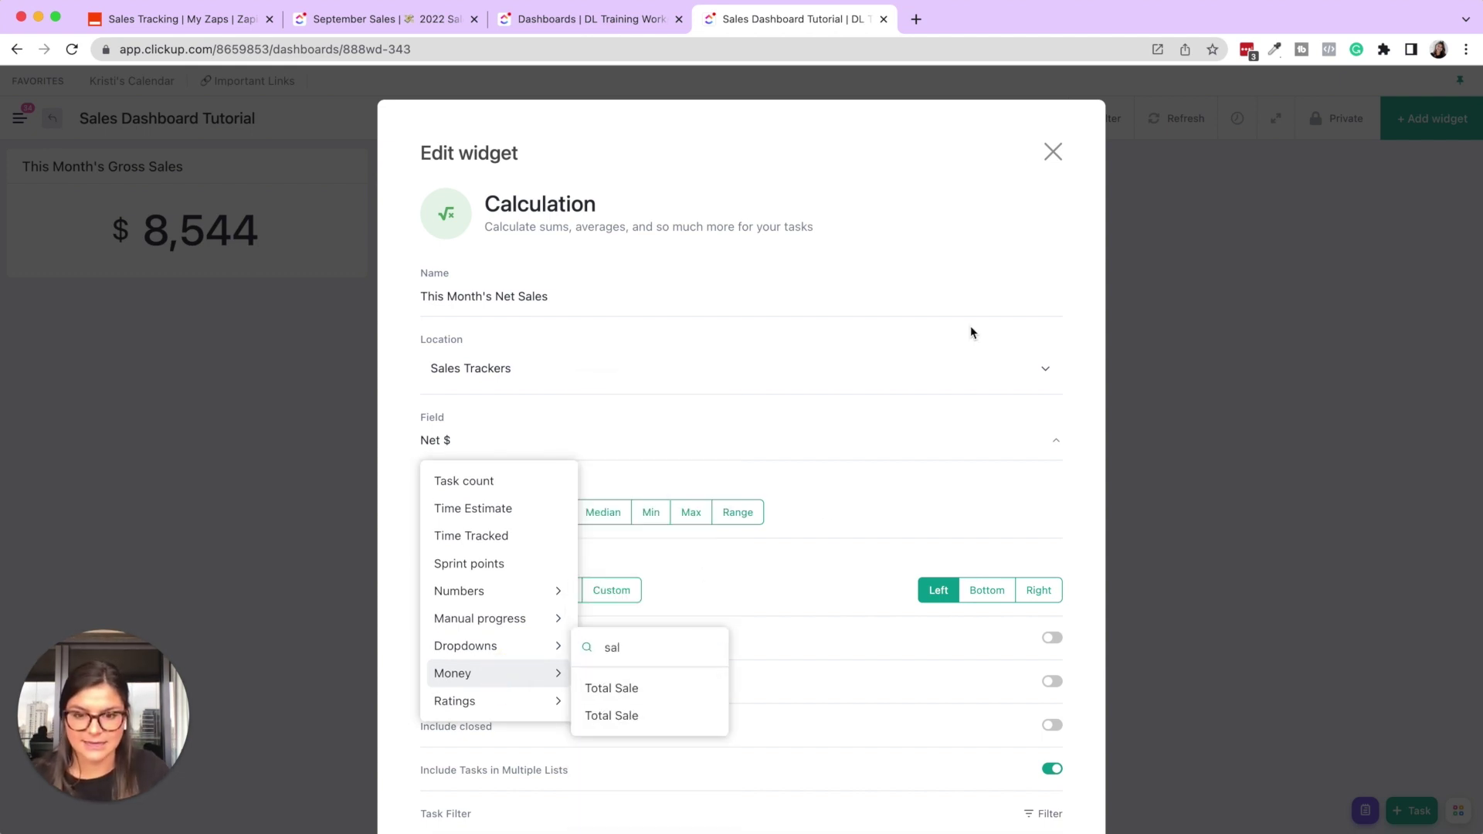
pyautogui.click(1053, 151)
pyautogui.click(1053, 151)
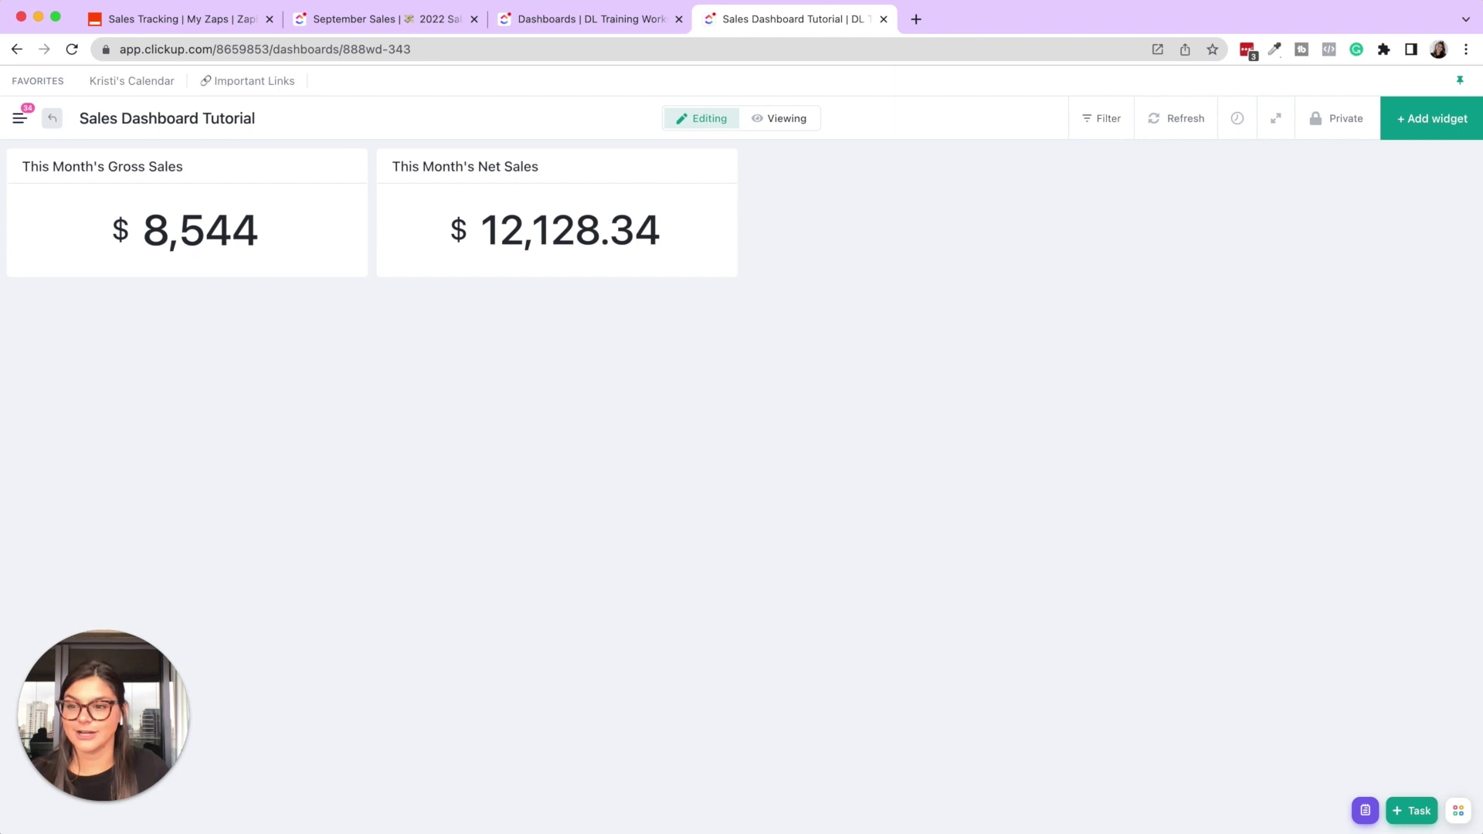
pyautogui.click(808, 228)
pyautogui.click(707, 119)
# Step: Filter the Net Sales widget to tasks with Date created This month and save it
pyautogui.click(694, 167)
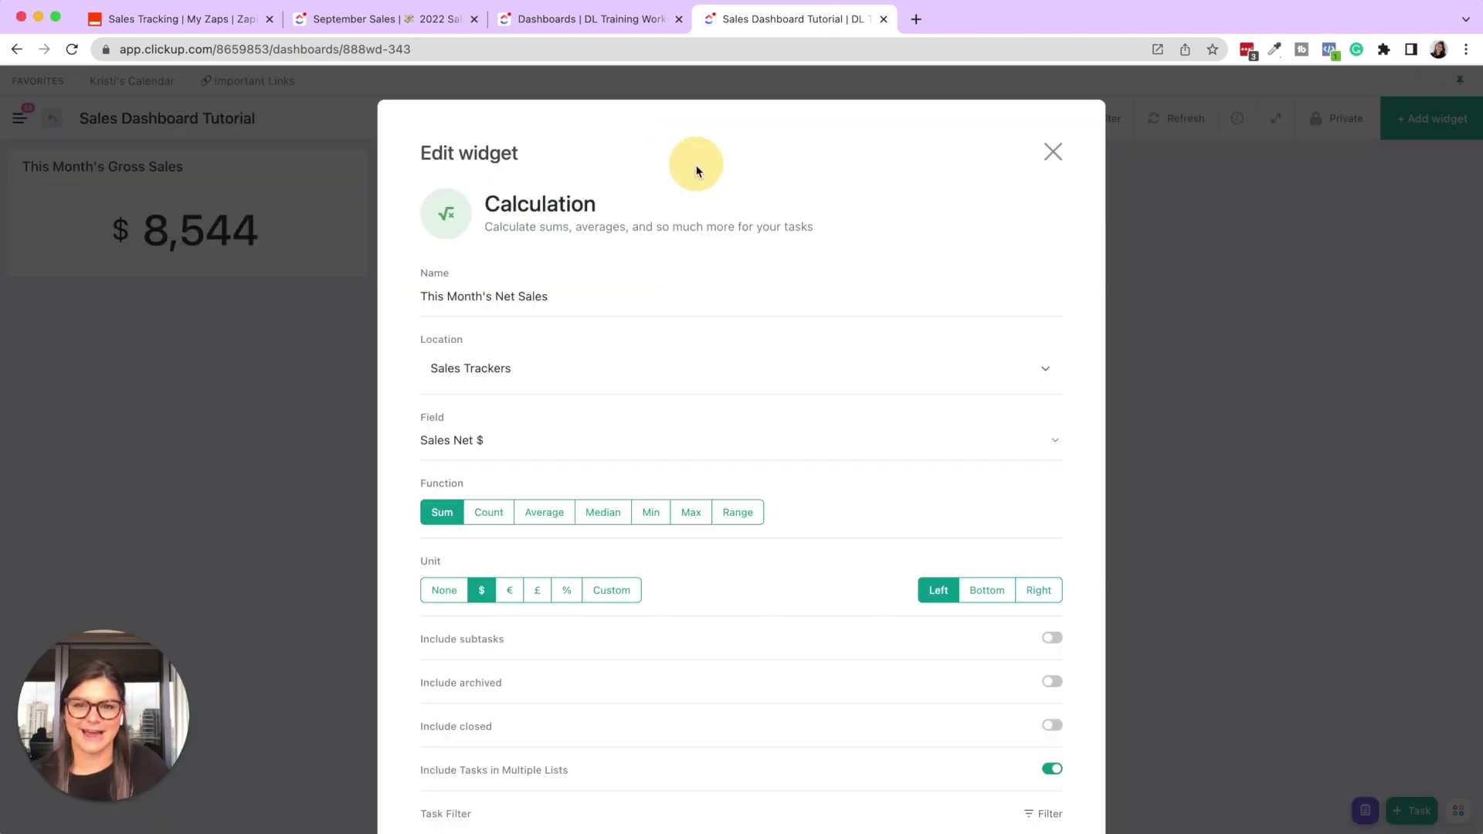
pyautogui.click(465, 440)
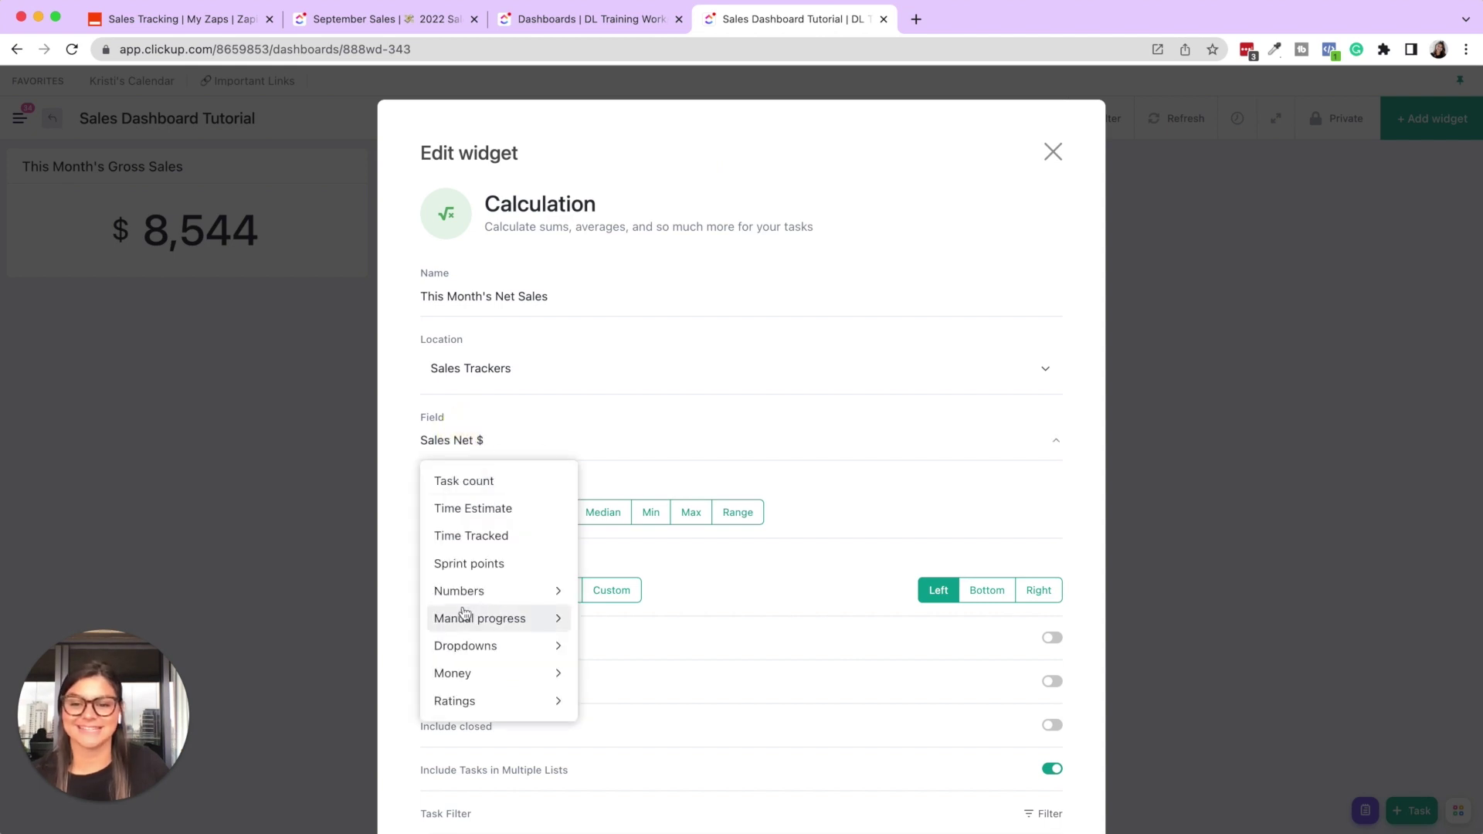
pyautogui.click(533, 420)
pyautogui.scroll(-3, 757, 586)
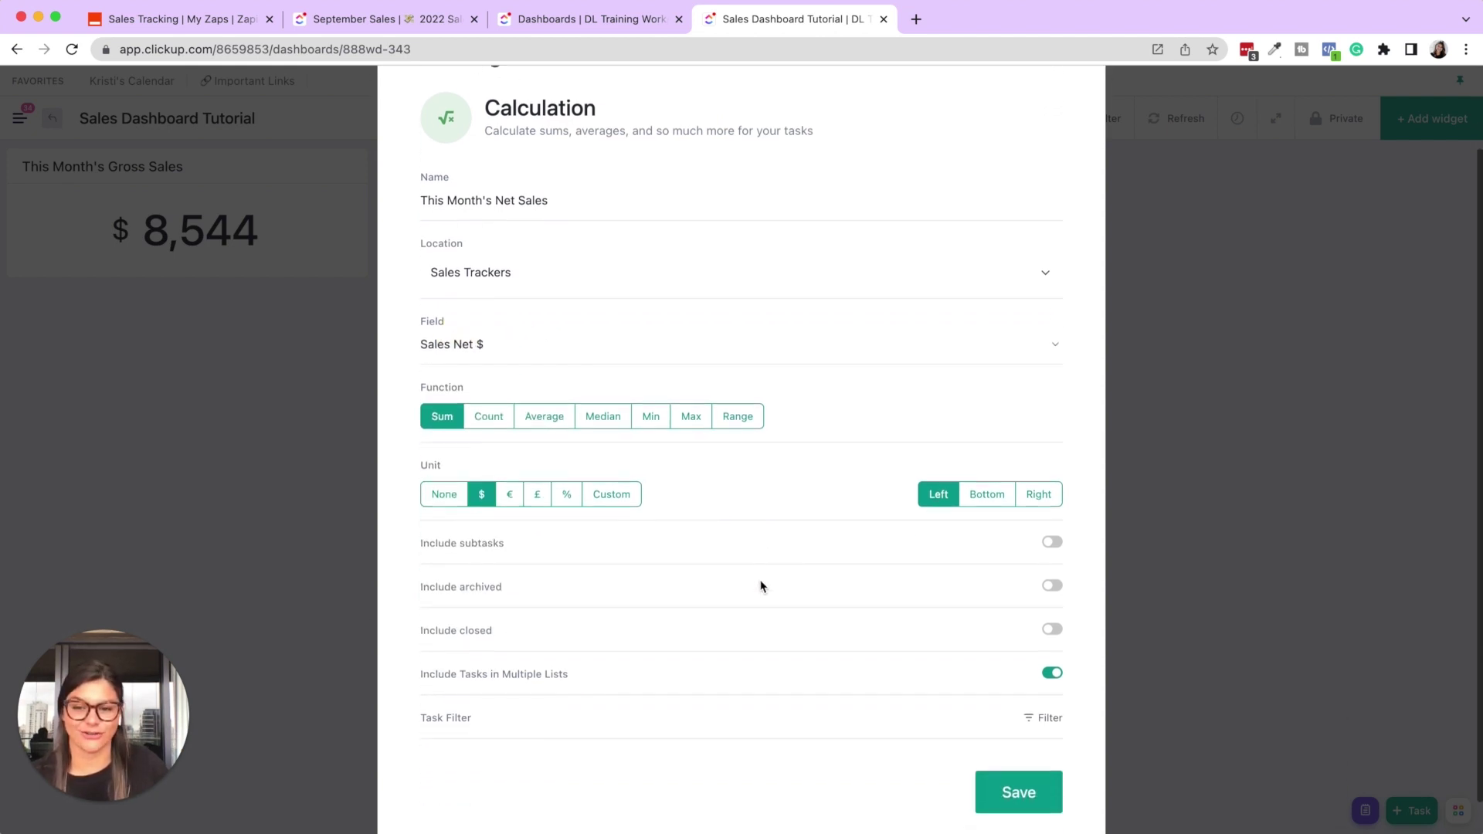
pyautogui.click(1041, 721)
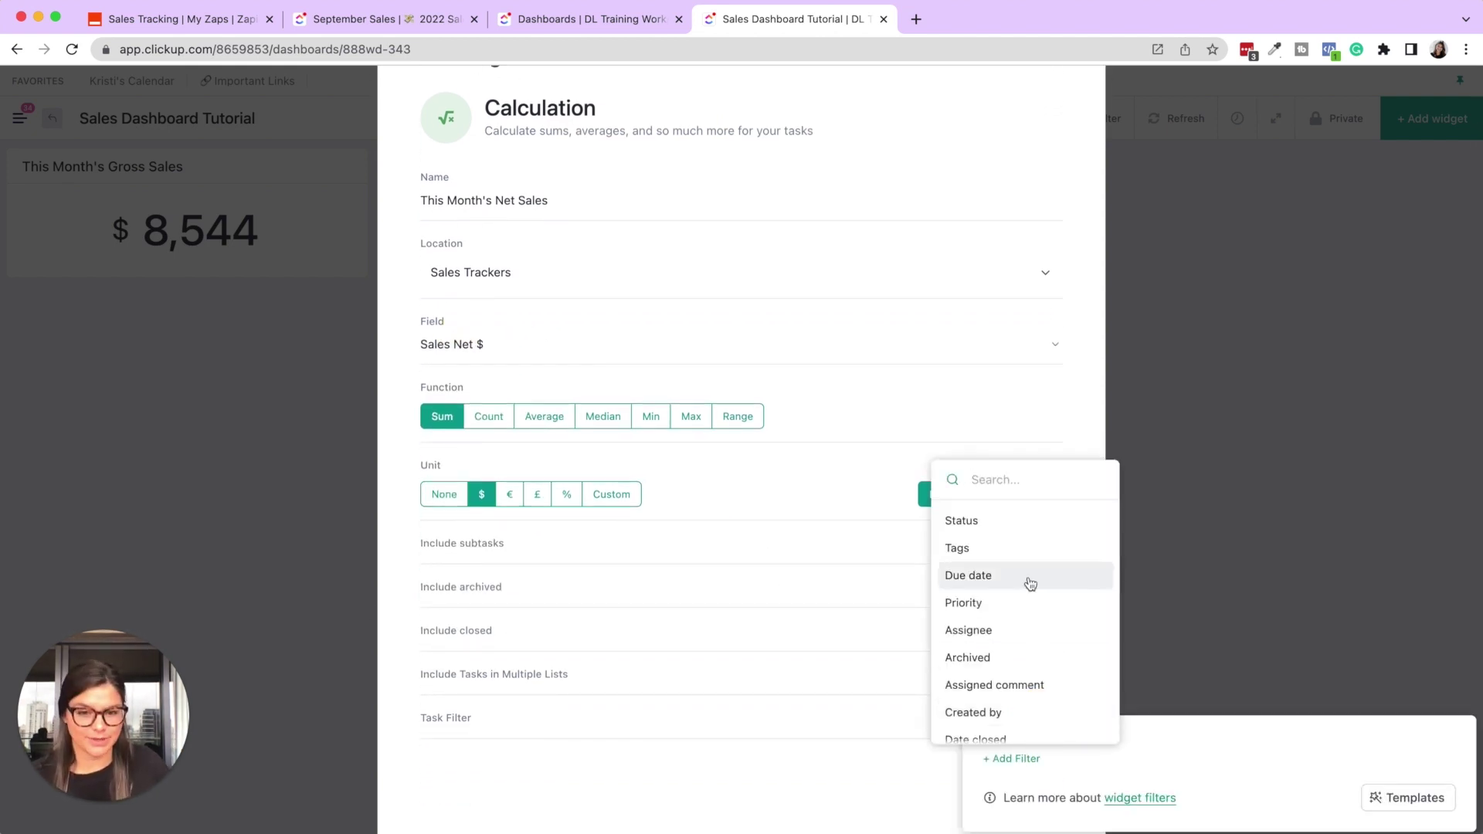
pyautogui.write('f\\')
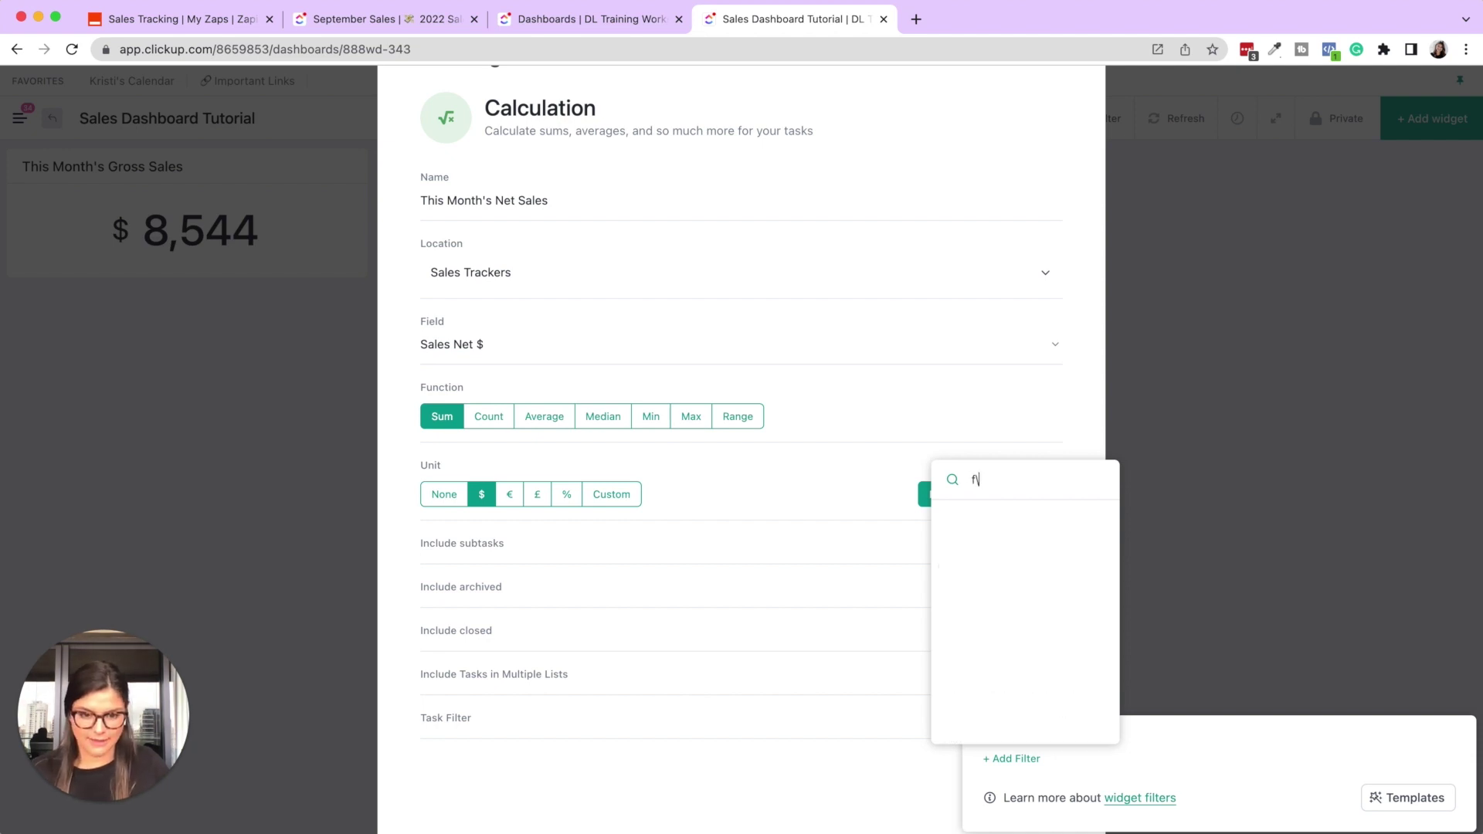
pyautogui.write('date')
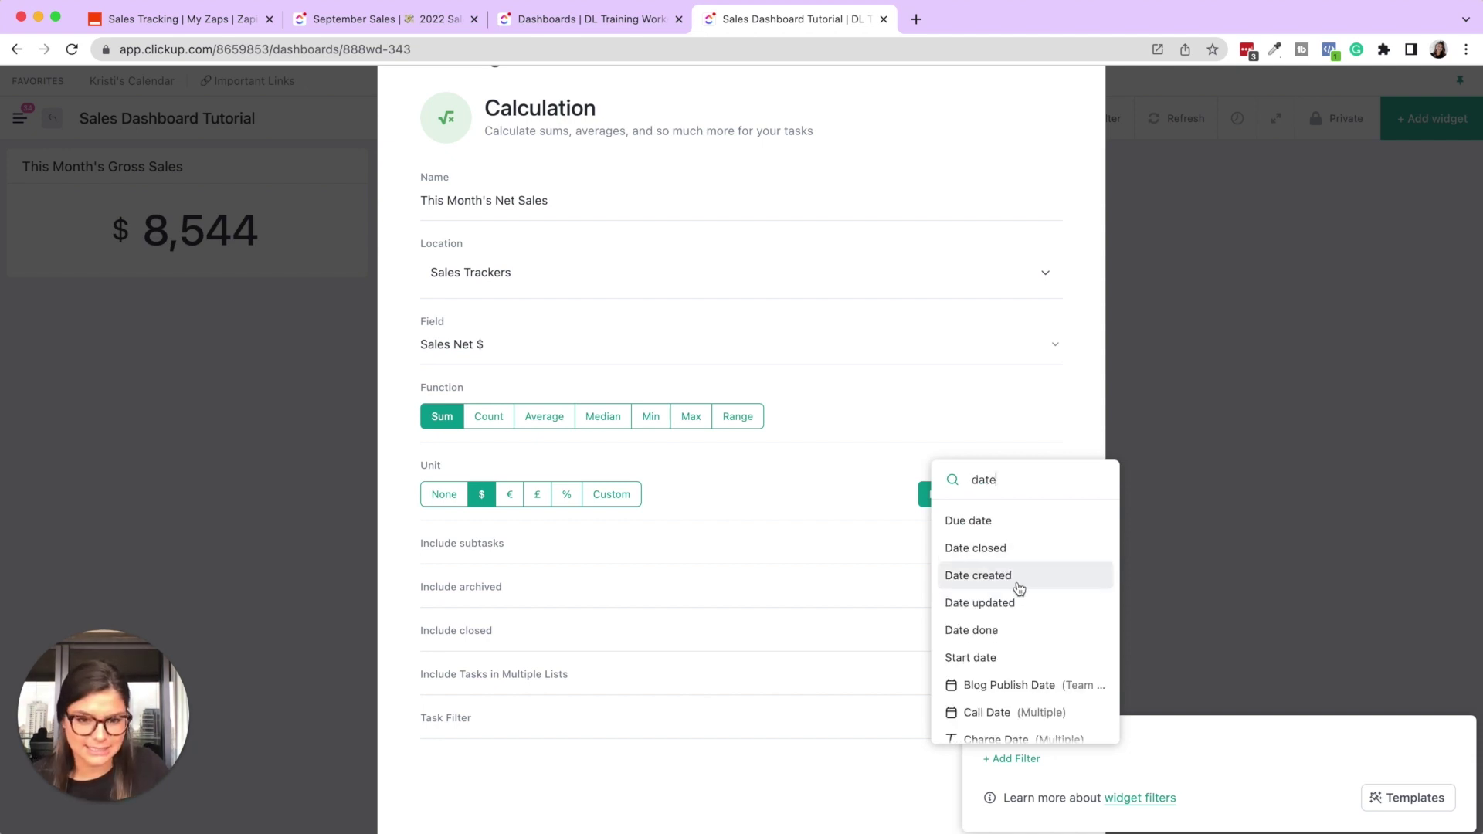
pyautogui.click(1016, 575)
pyautogui.click(1226, 731)
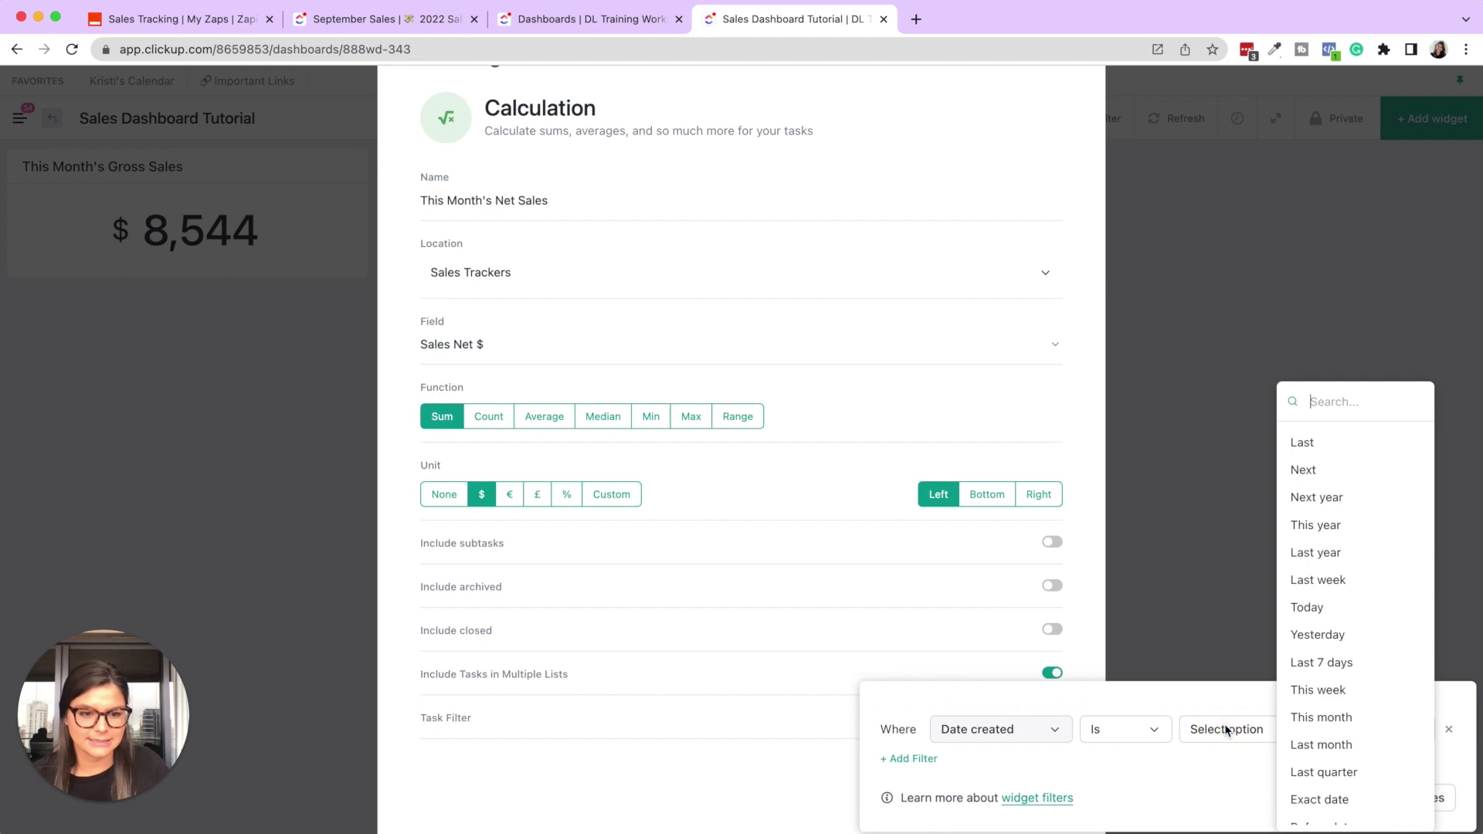
pyautogui.click(1340, 717)
pyautogui.click(842, 772)
pyautogui.click(1023, 783)
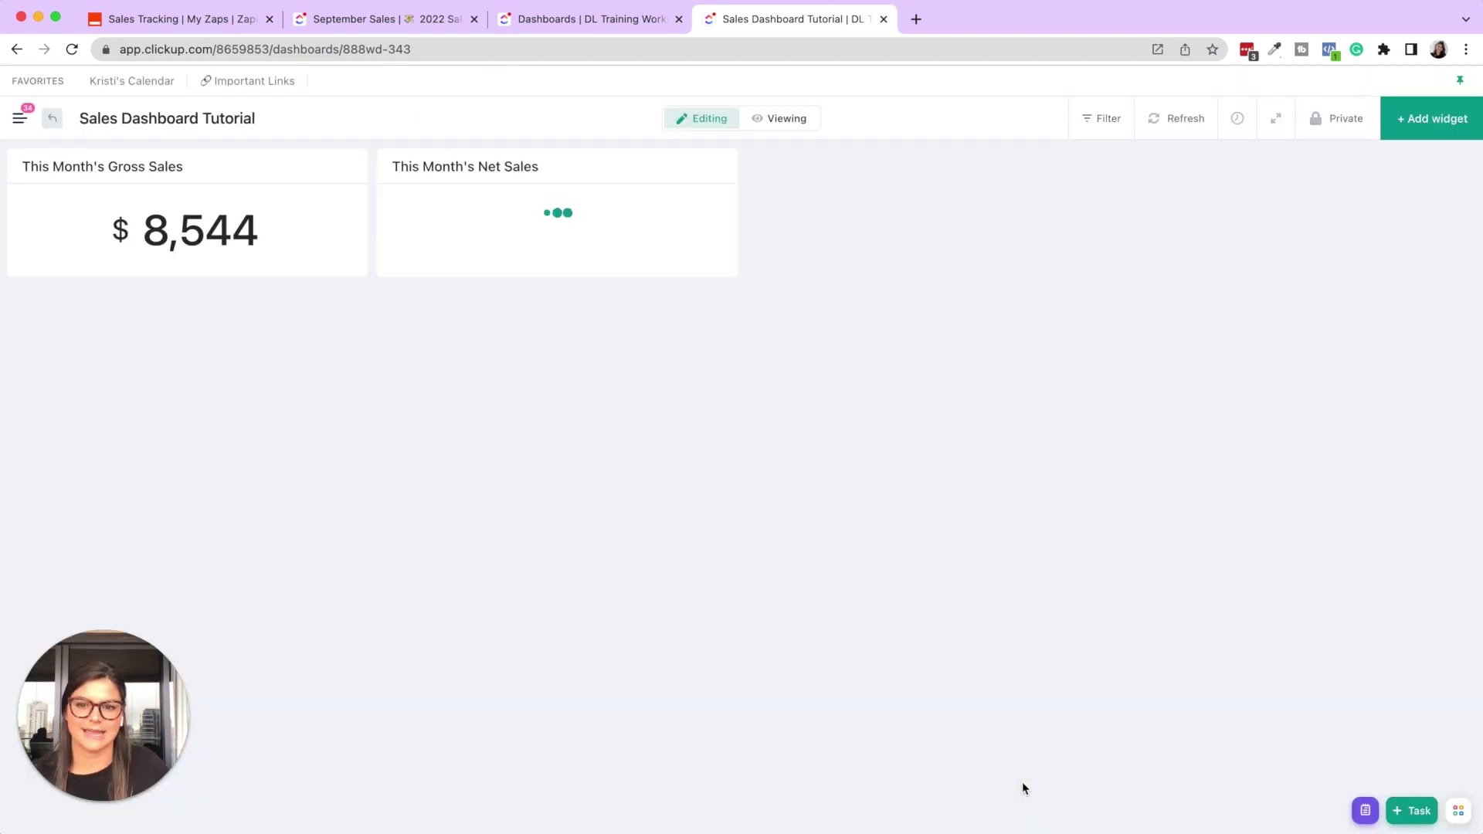
# Step: Rename the Sales Net $ column back to Net $ and return to the dashboard
pyautogui.click(370, 19)
pyautogui.click(1198, 242)
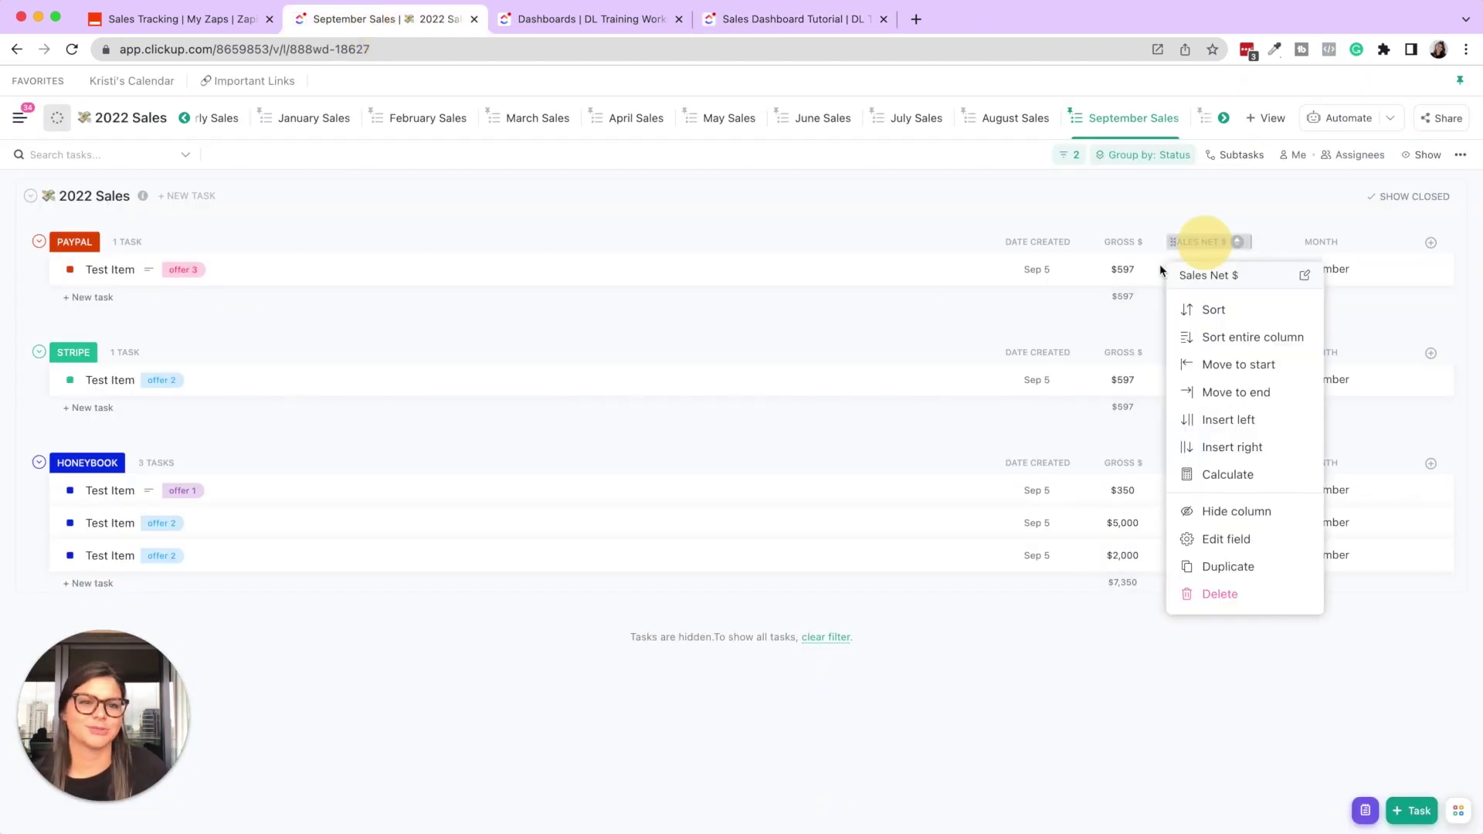
pyautogui.click(1210, 275)
pyautogui.press('BackSpace')
pyautogui.press('BackSpace')
pyautogui.press('BackSpace')
pyautogui.press('BackSpace')
pyautogui.press('BackSpace')
pyautogui.press('BackSpace')
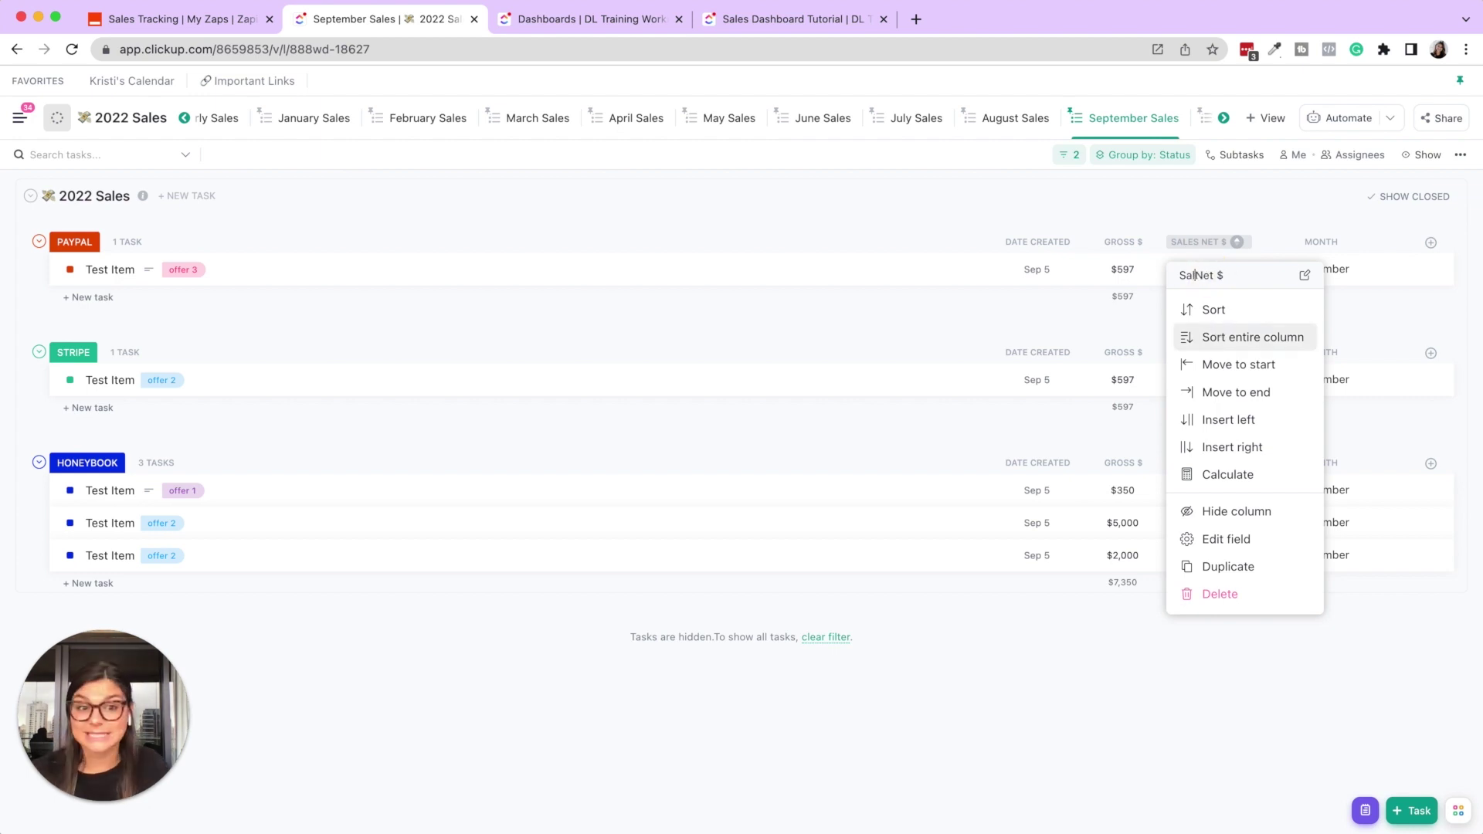
pyautogui.click(1089, 643)
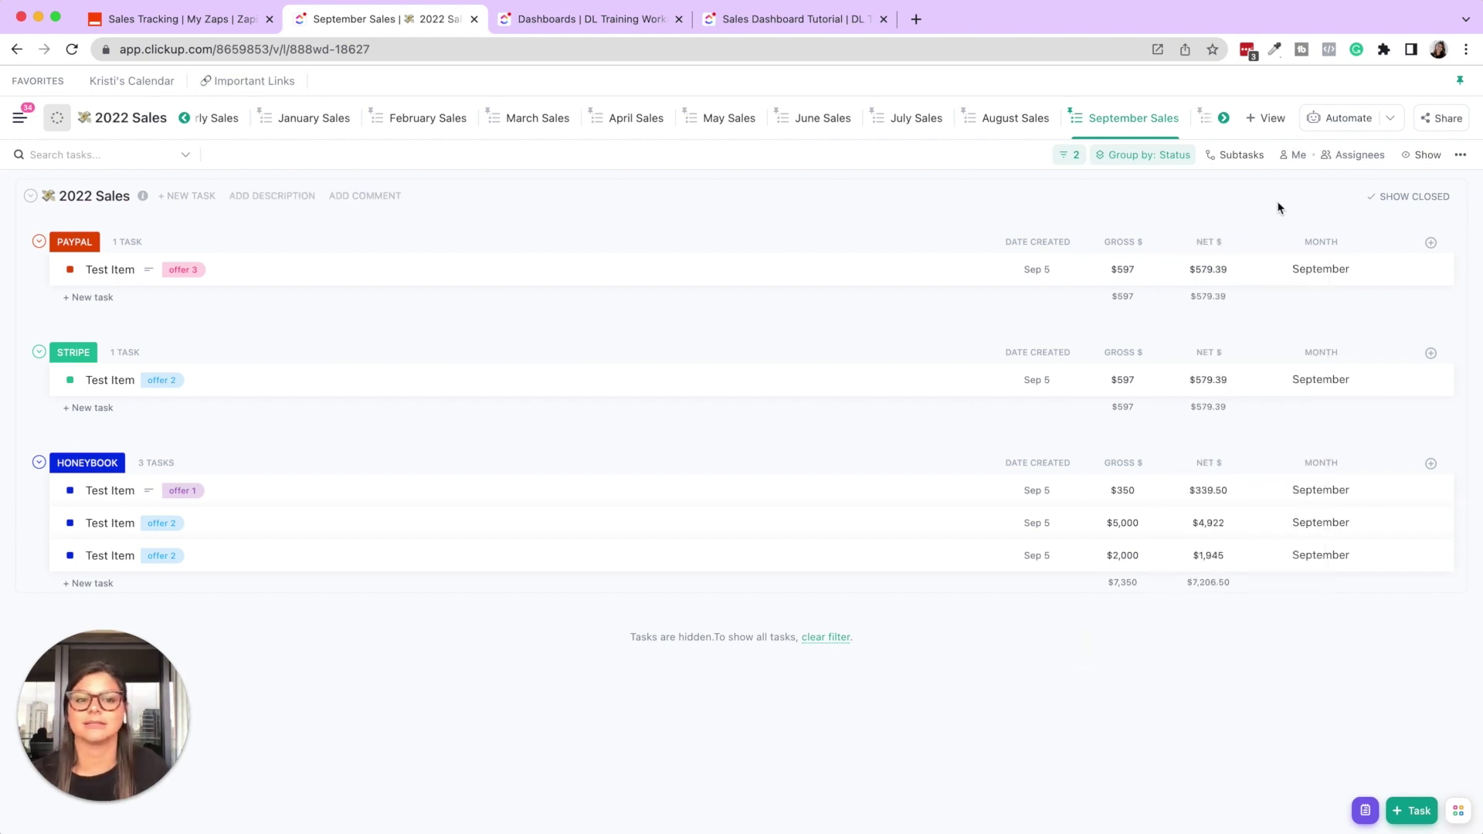
pyautogui.click(730, 31)
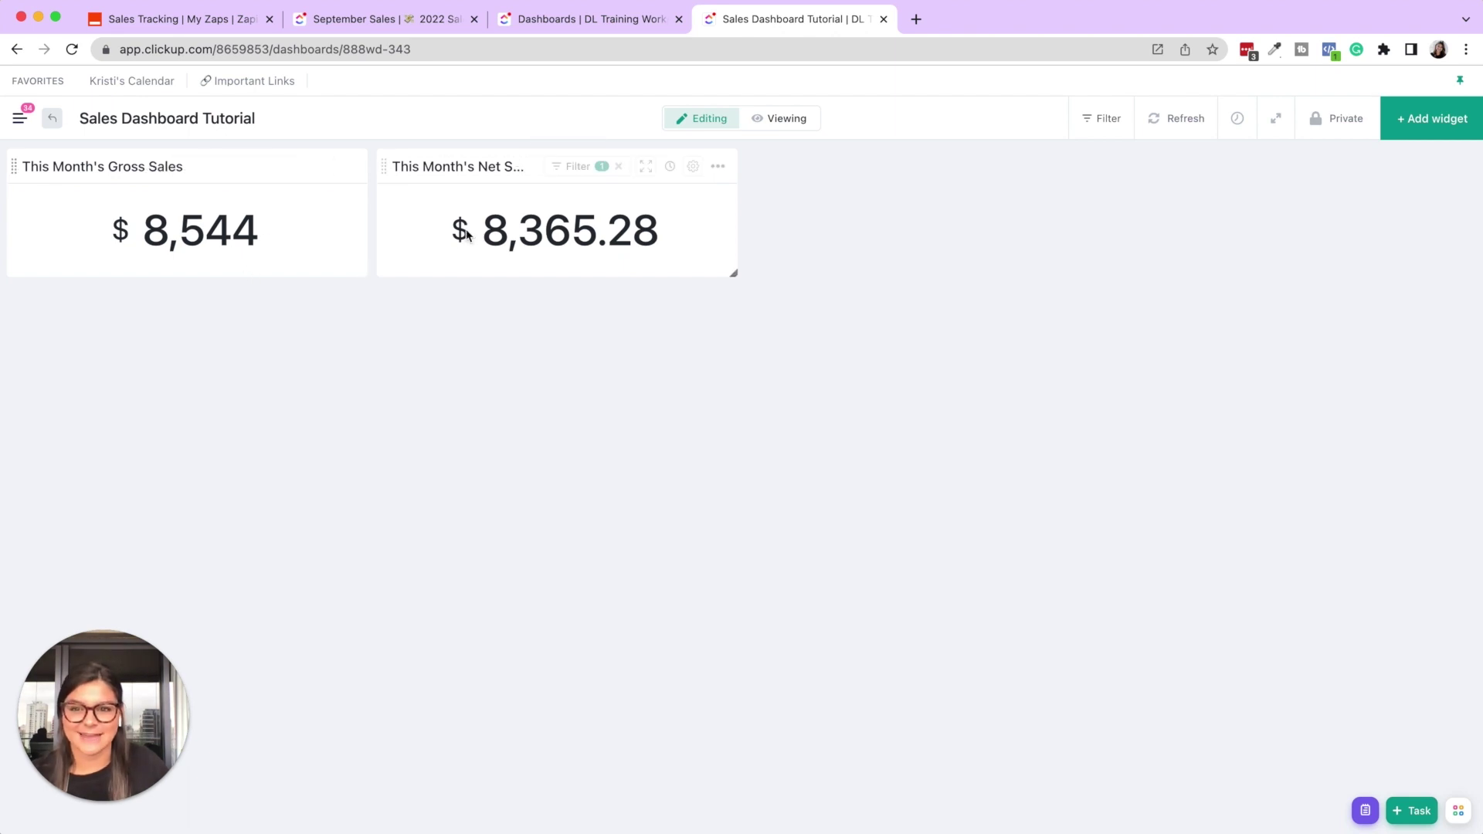
# Step: Duplicate the This Month's Gross Sales widget and rename the copy This Year's Gross Sales
pyautogui.click(350, 168)
pyautogui.click(308, 207)
pyautogui.click(824, 164)
pyautogui.moveTo(830, 166); pyautogui.dragTo(792, 166)
pyautogui.write("Year's Gross Sales")
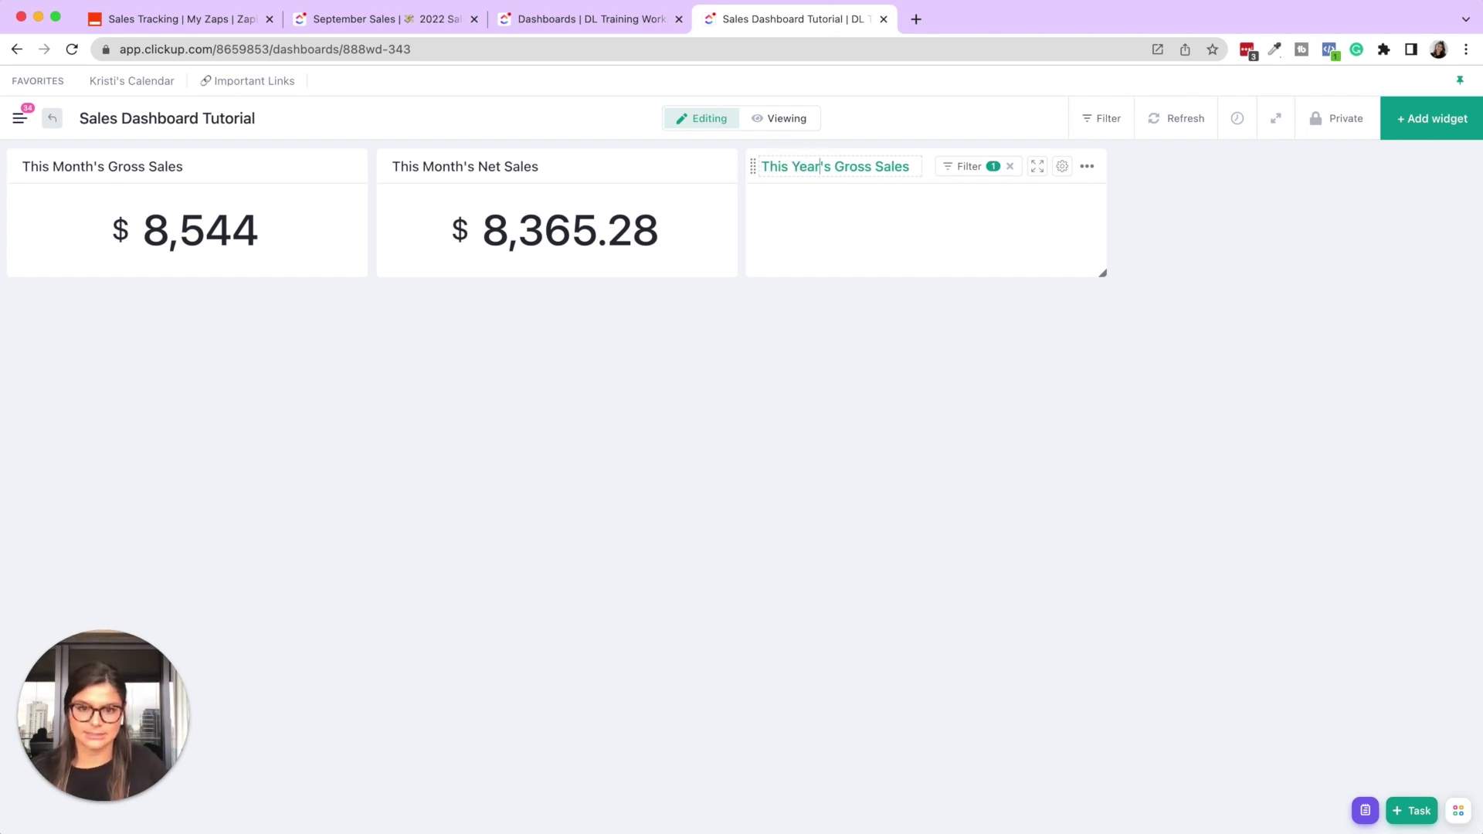
pyautogui.click(1096, 351)
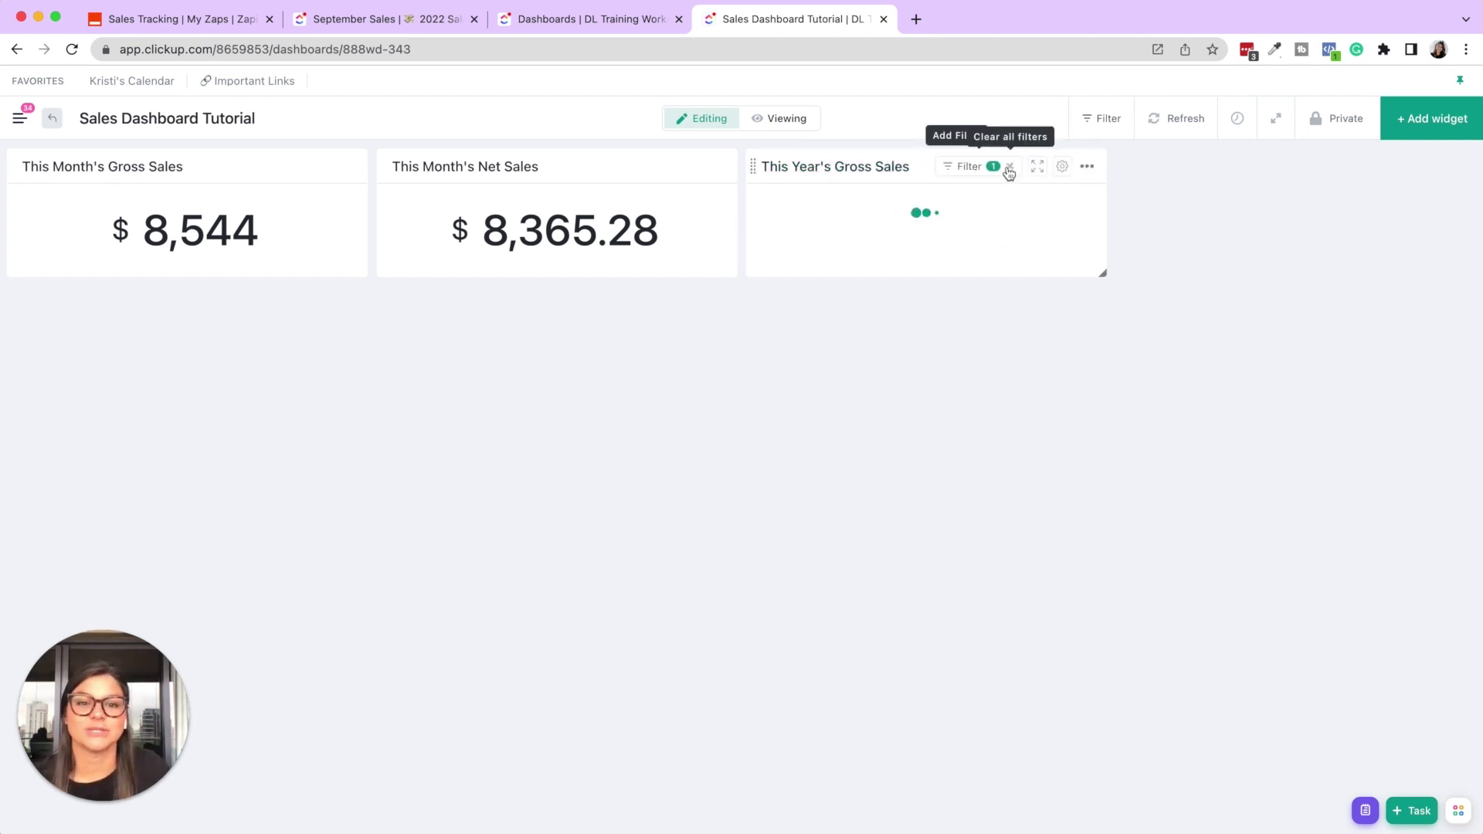
# Step: Remove the copy's month filter, then refresh and reload the dashboard to show $12,450
pyautogui.click(1010, 168)
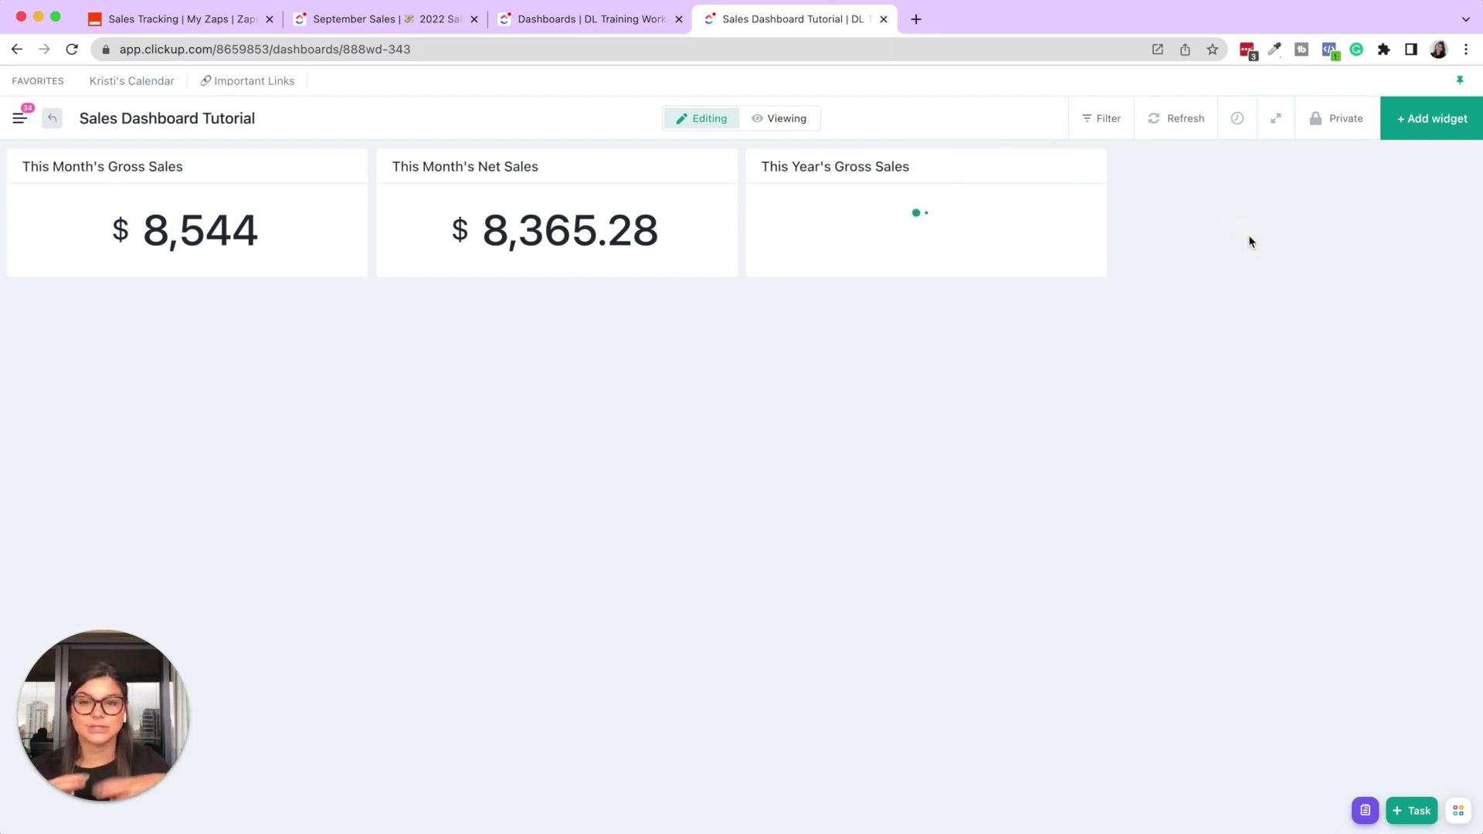
pyautogui.click(1178, 118)
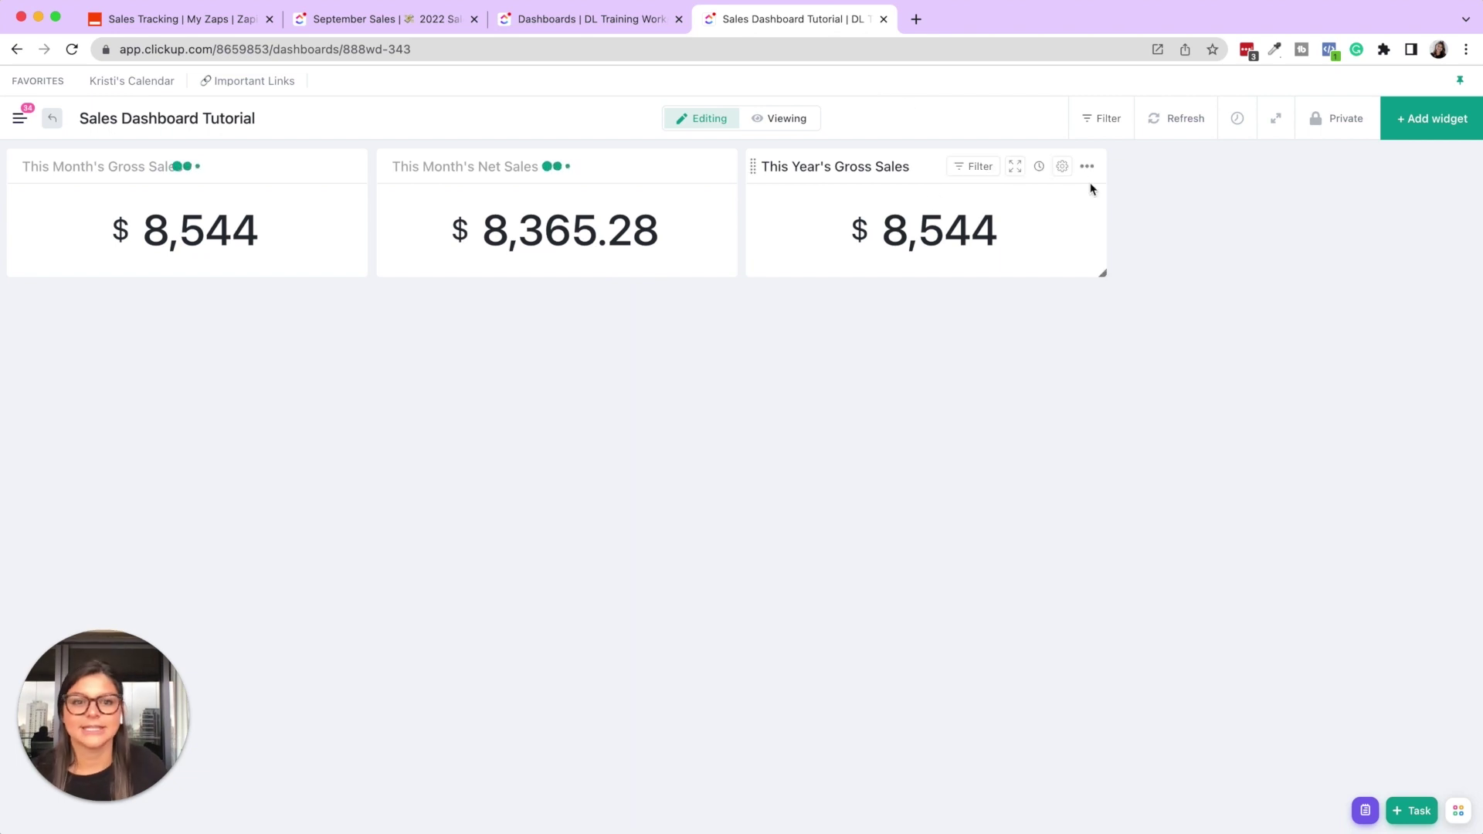
pyautogui.click(73, 53)
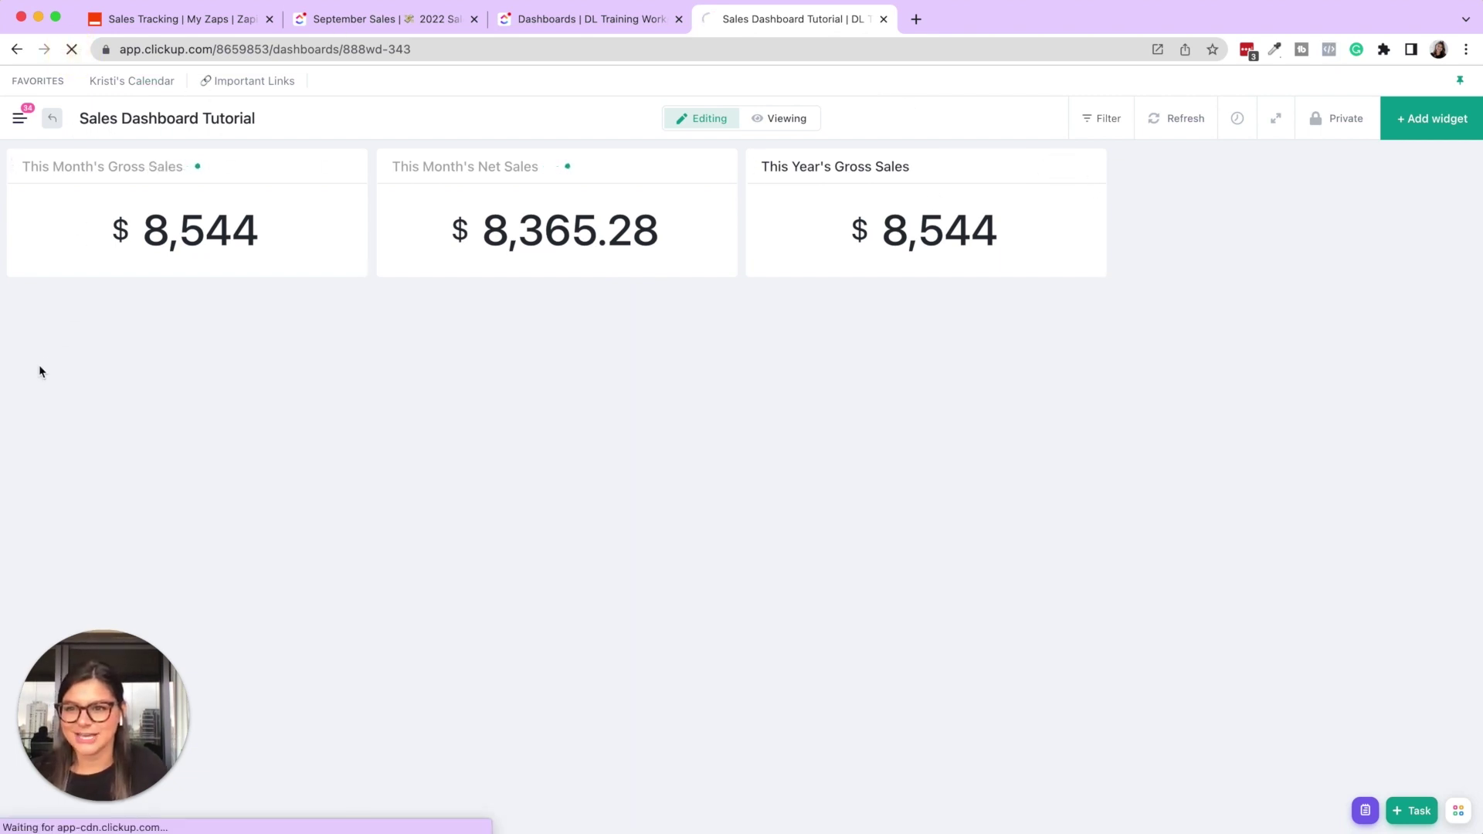
# Step: In editing mode, duplicate the This Year's Gross Sales widget and retitle it All Time Revenue
pyautogui.click(709, 118)
pyautogui.click(1087, 166)
pyautogui.click(1046, 204)
pyautogui.click(1219, 167)
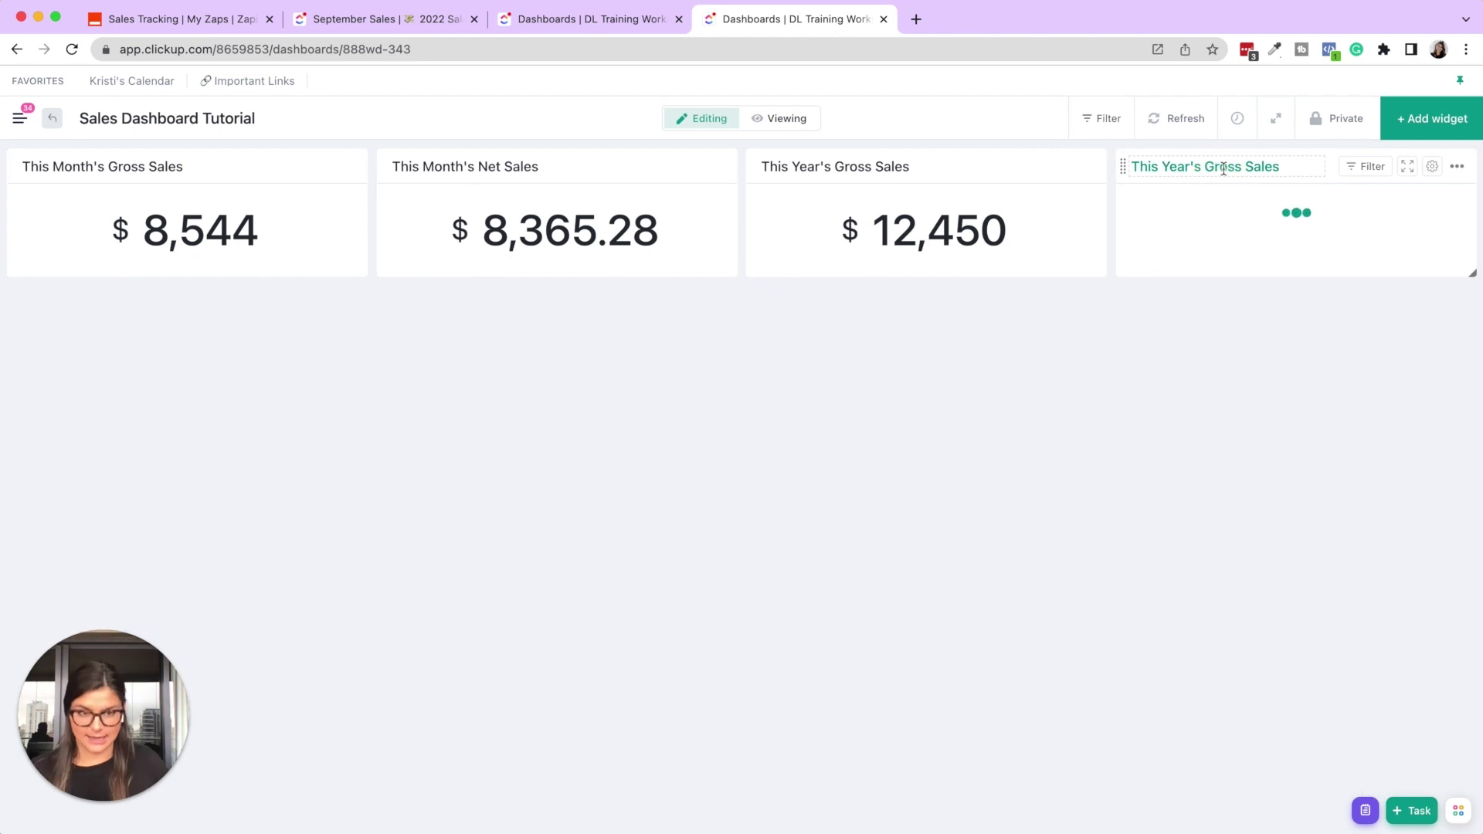
pyautogui.doubleClick(1224, 166)
pyautogui.tripleClick(1224, 167)
pyautogui.write('All')
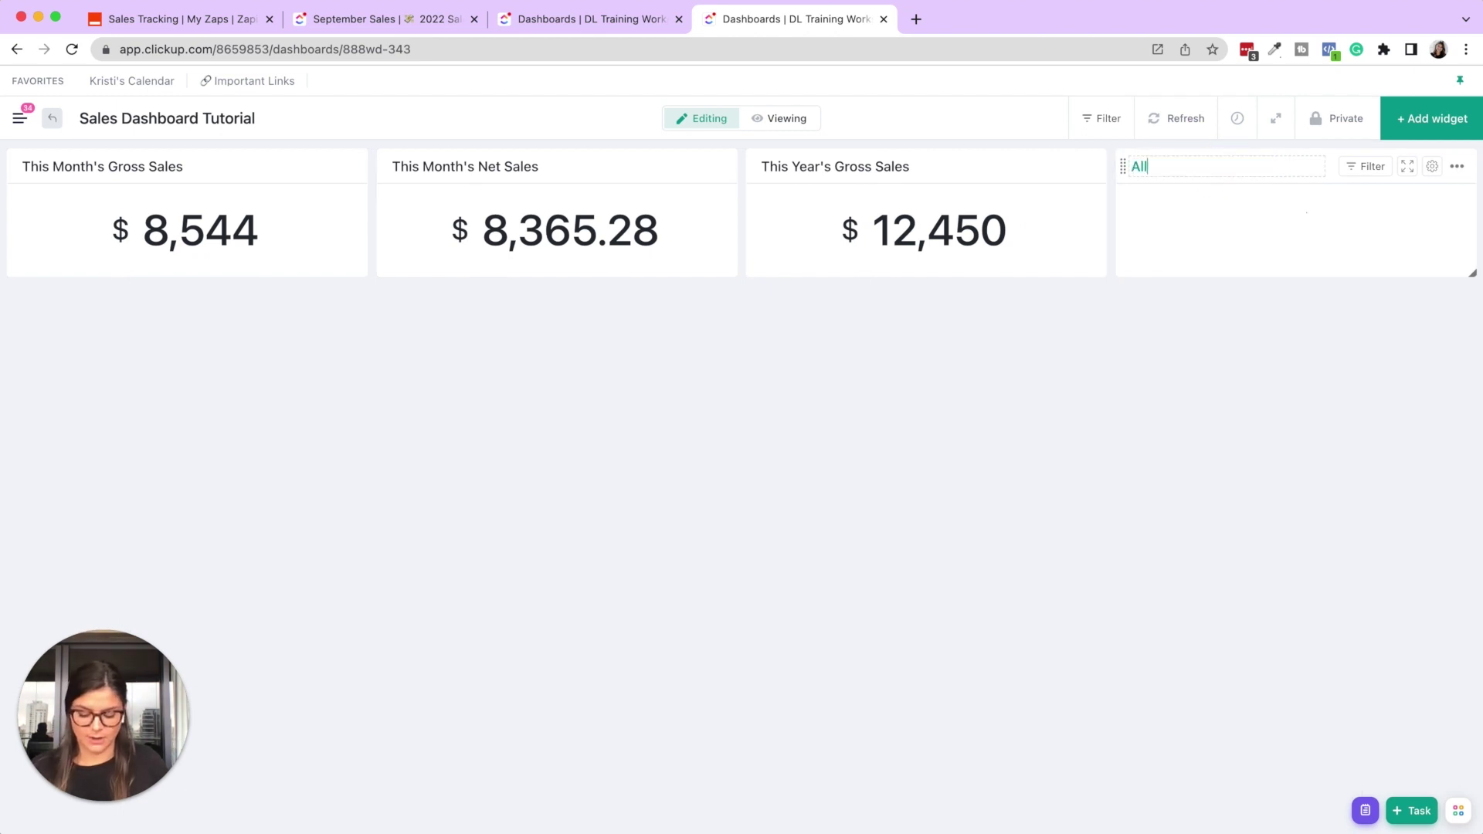
pyautogui.write(' Time Revenue')
pyautogui.press('Return')
# Step: Confirm the All Time Revenue widget's location is Growth > Sales Trackers and save its settings
pyautogui.click(1431, 165)
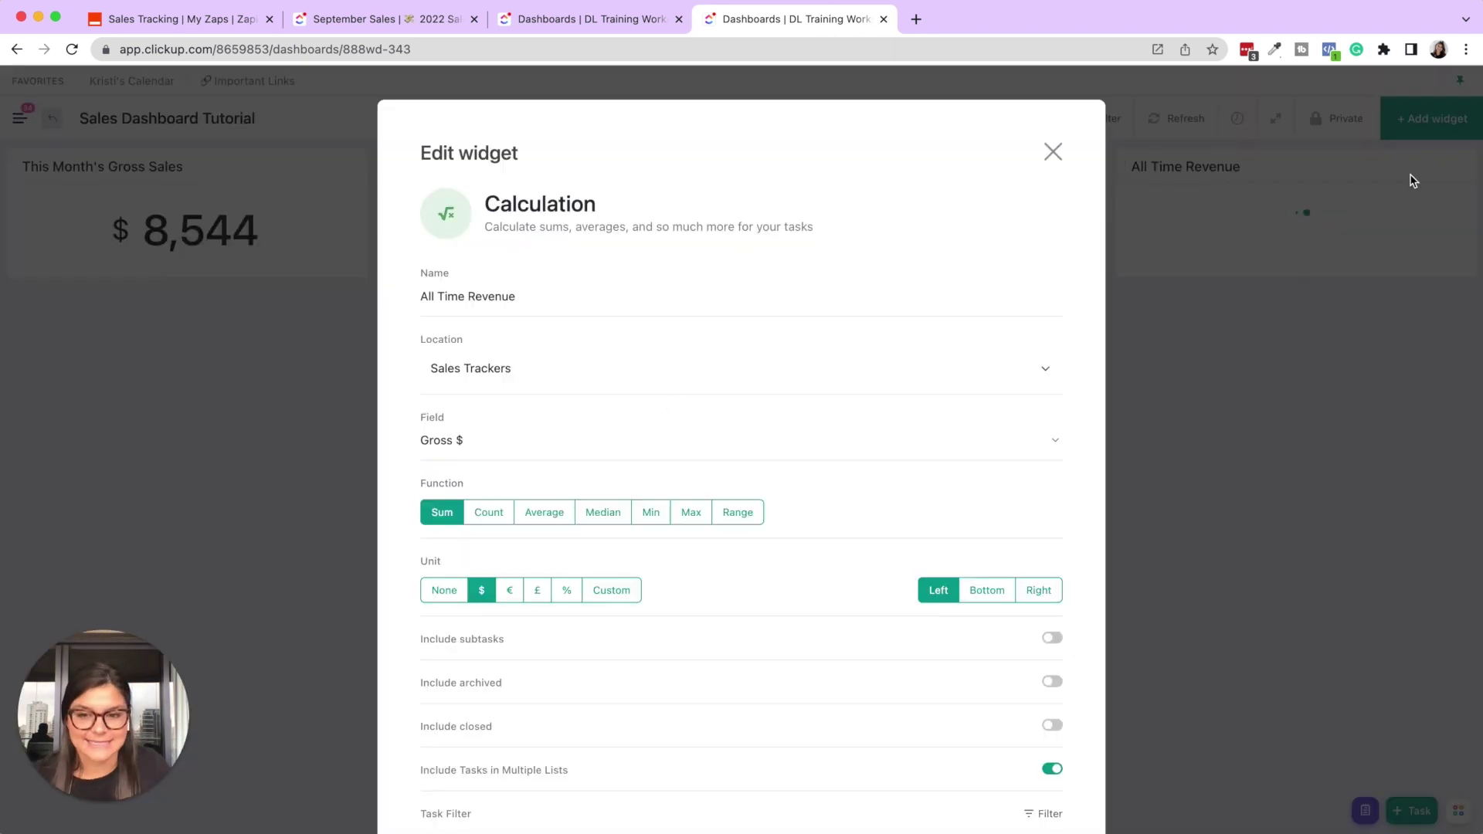
pyautogui.click(456, 371)
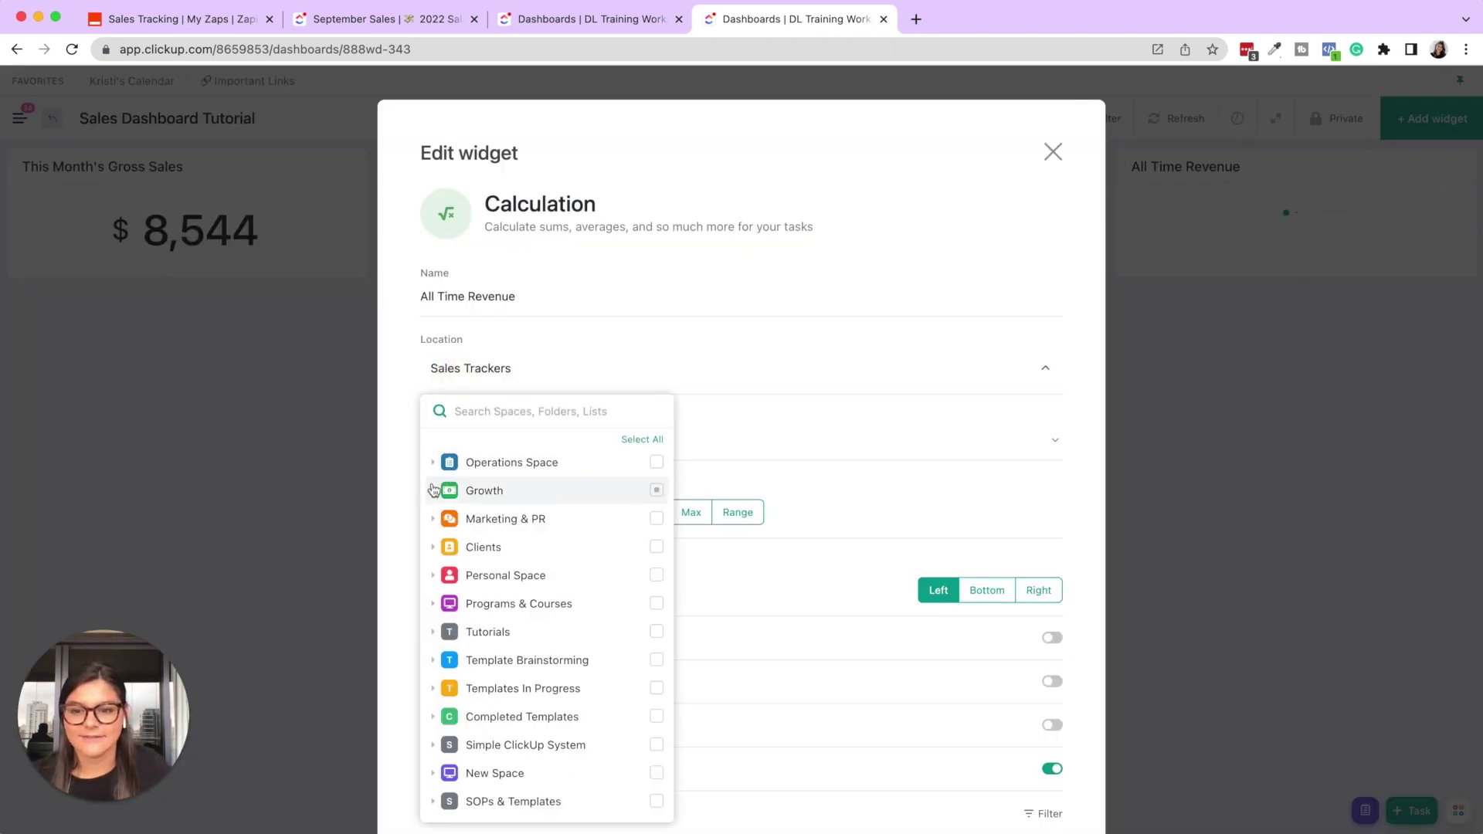
pyautogui.click(432, 490)
pyautogui.click(439, 517)
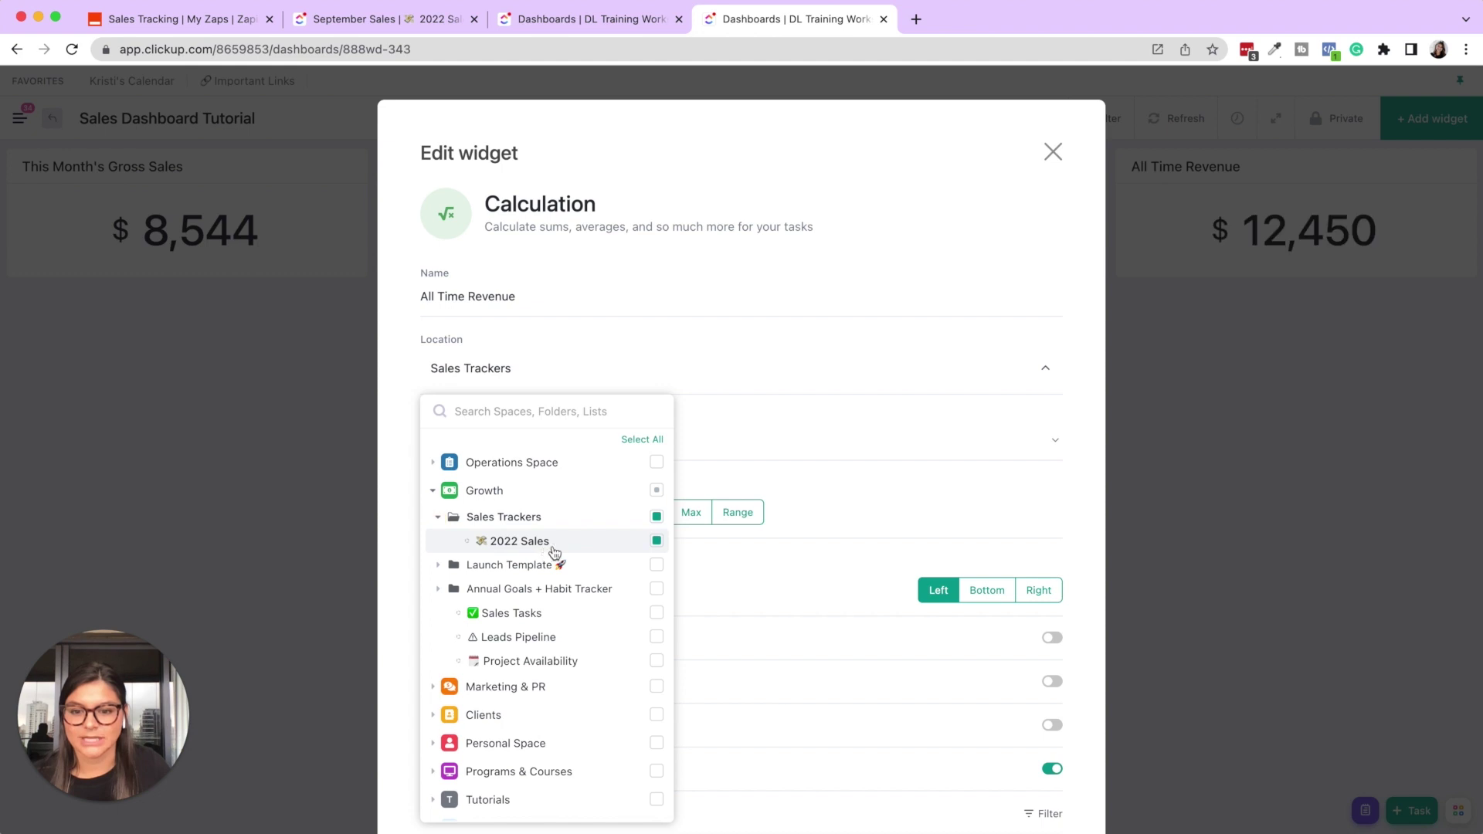
pyautogui.click(657, 517)
pyautogui.click(657, 518)
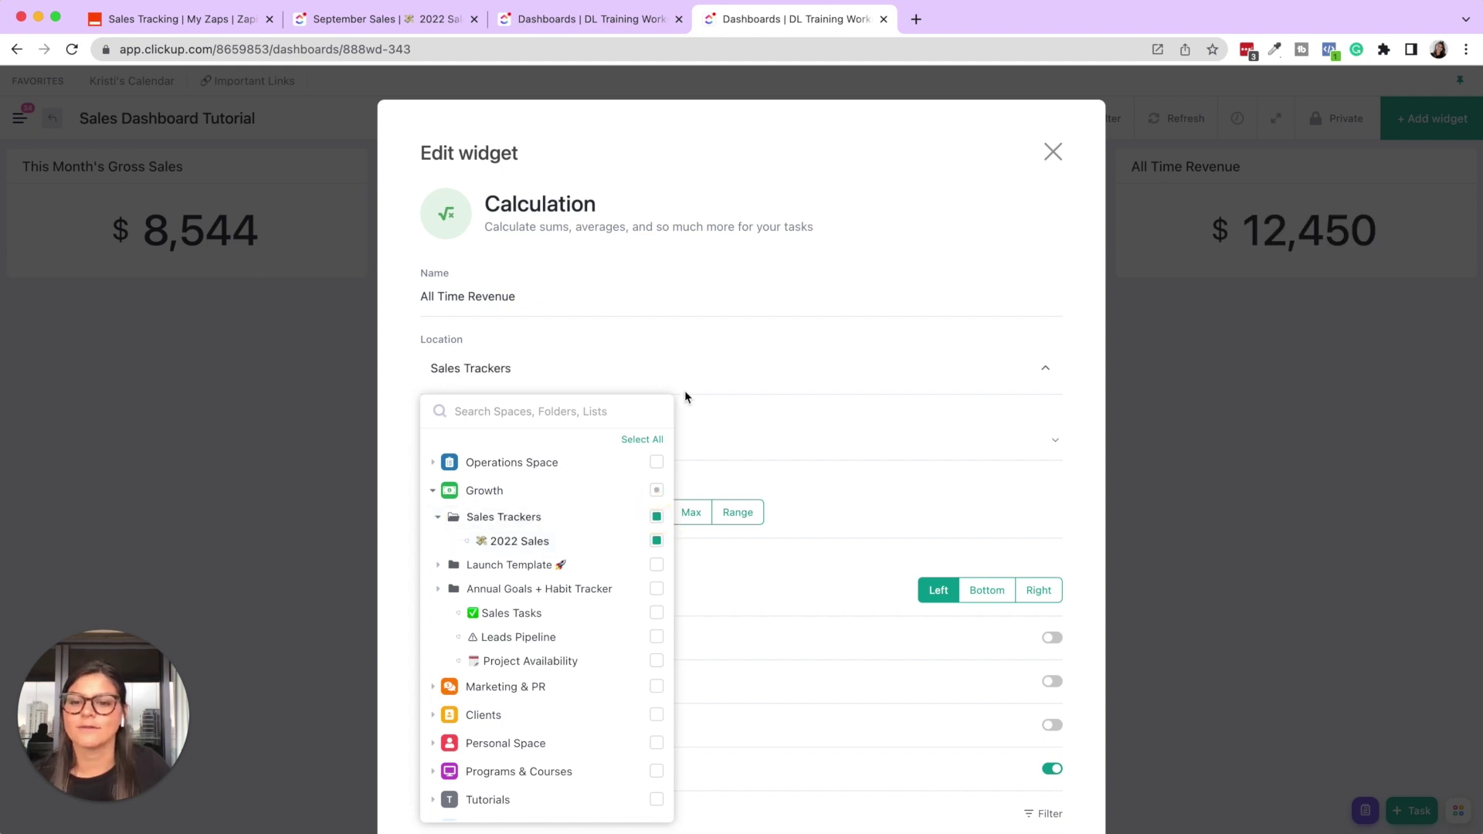
pyautogui.click(735, 249)
pyautogui.scroll(-3, 1116, 675)
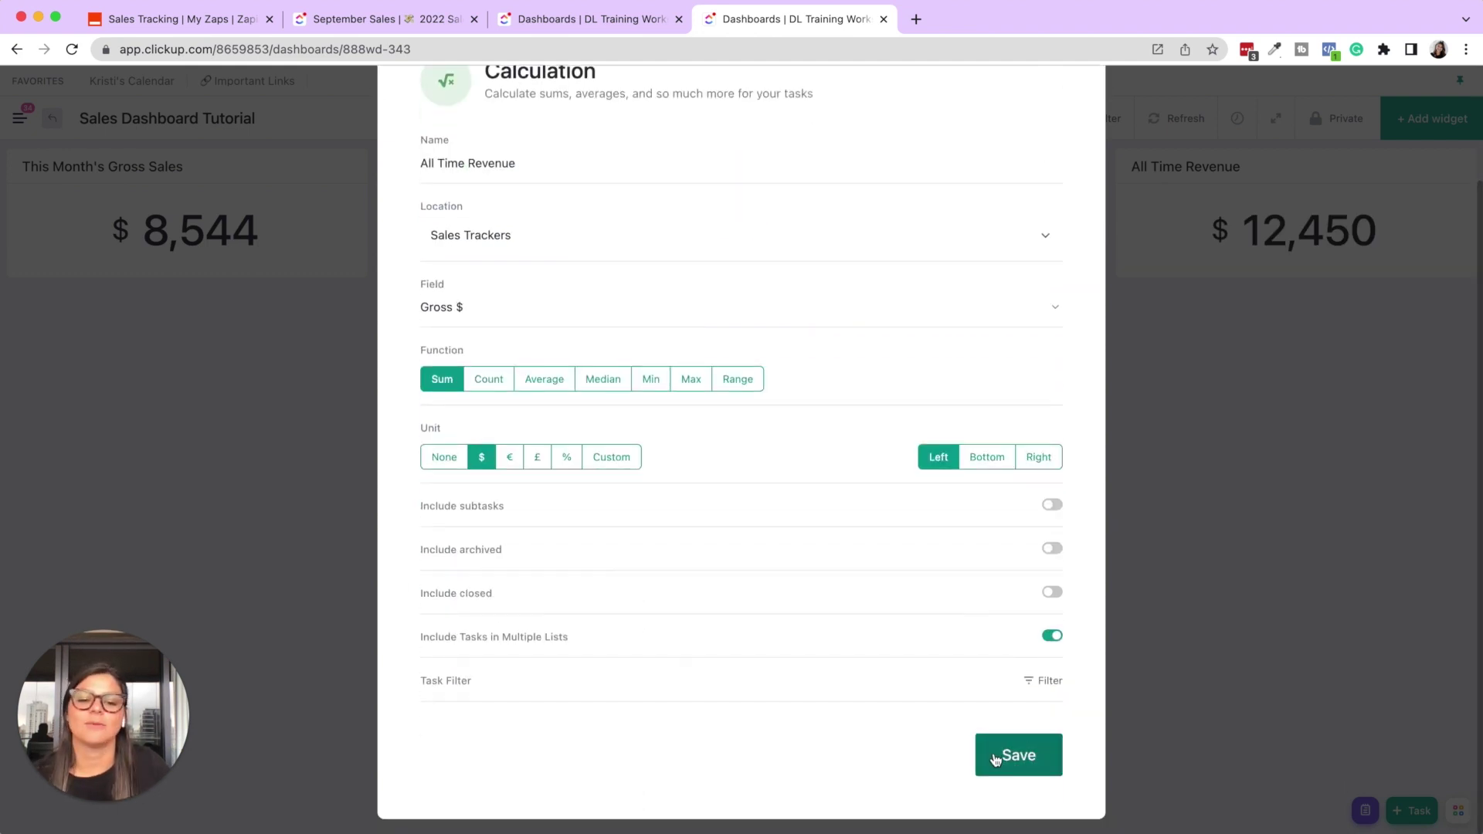
pyautogui.click(997, 757)
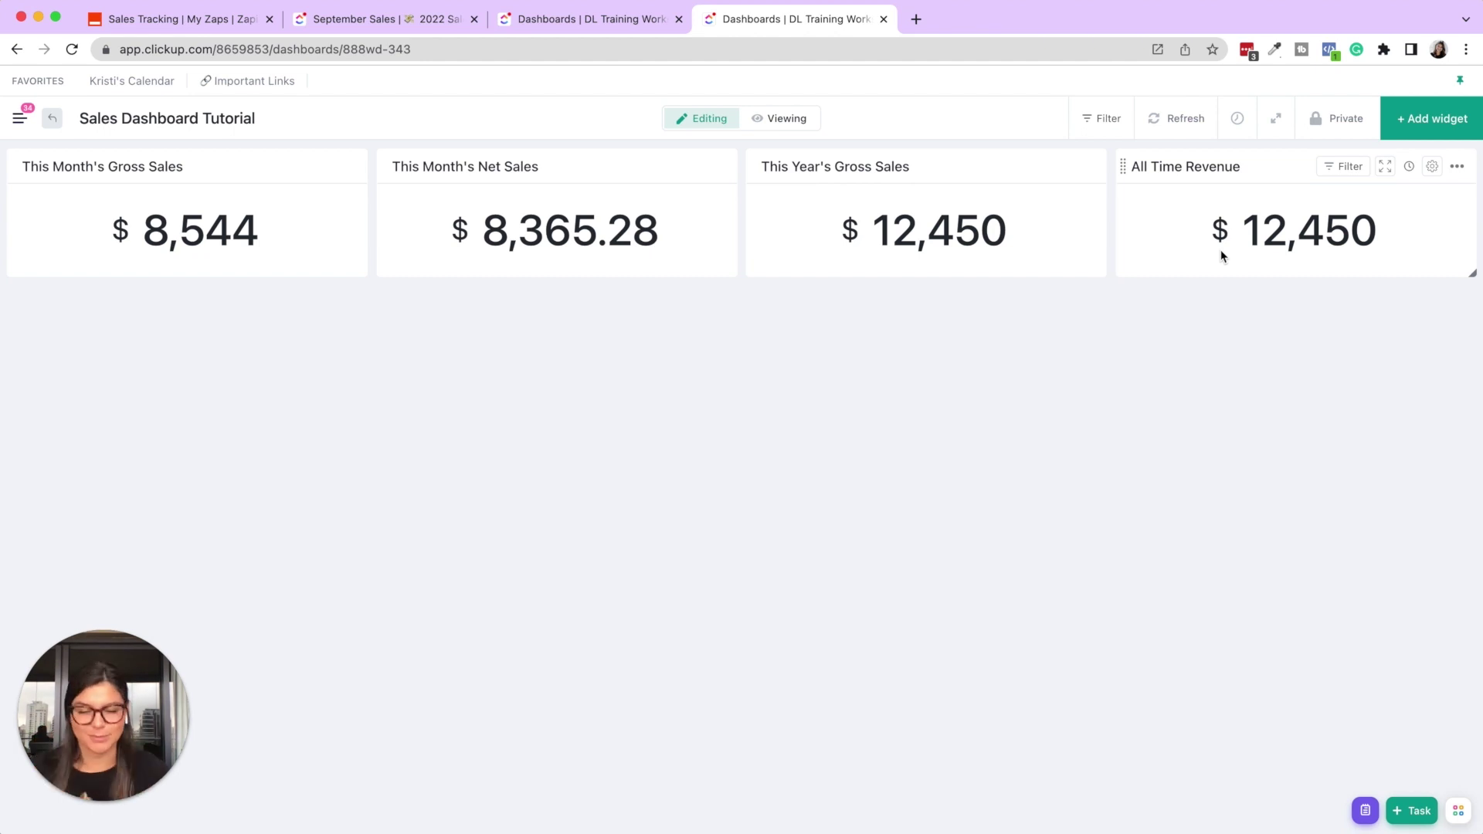
# Step: Add a Task List widget named This Month's Sales, copying the title from the demo dashboard
pyautogui.click(614, 17)
pyautogui.doubleClick(173, 309)
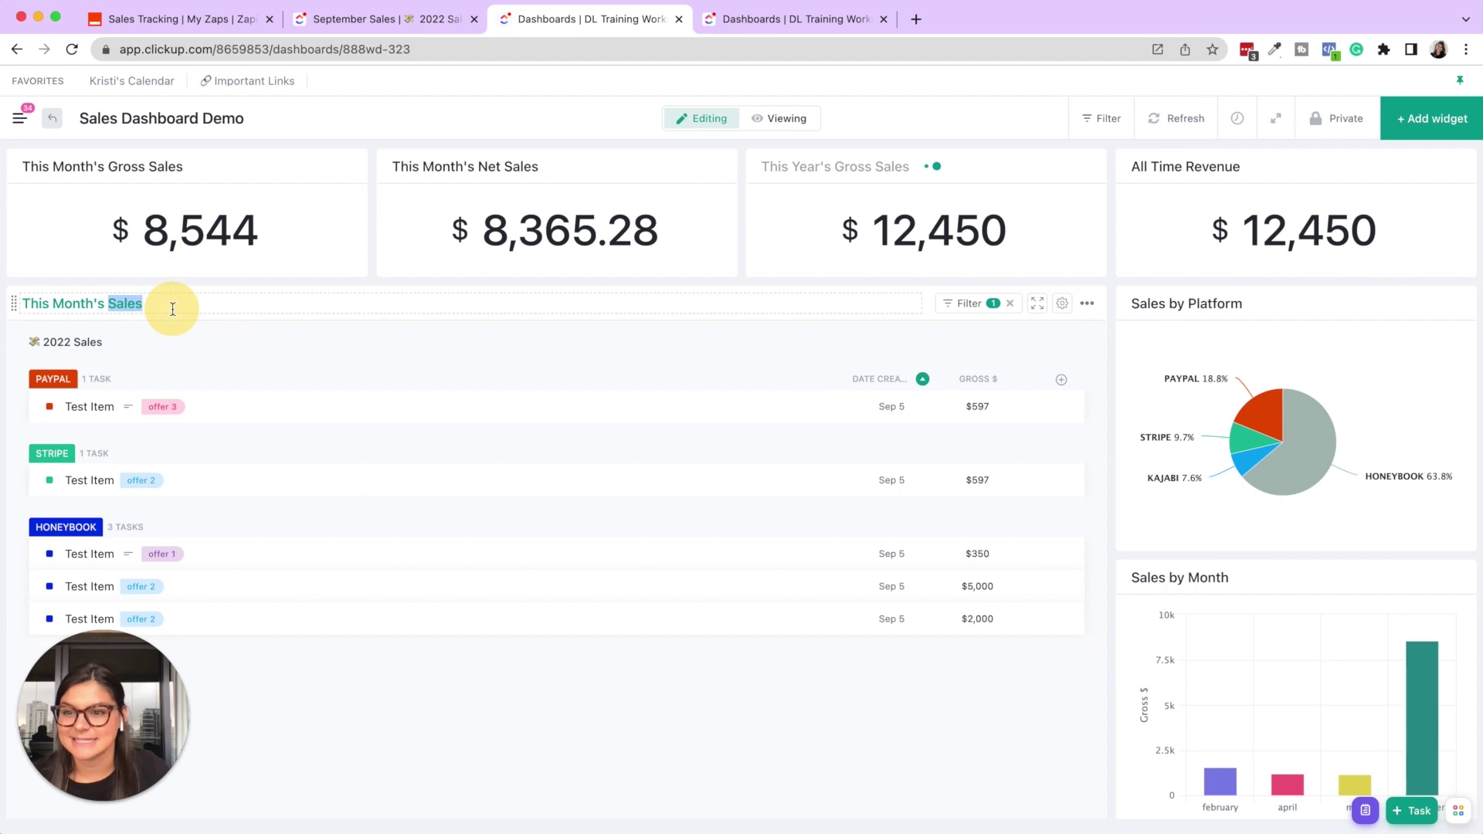
pyautogui.tripleClick(173, 309)
pyautogui.press('super+c')
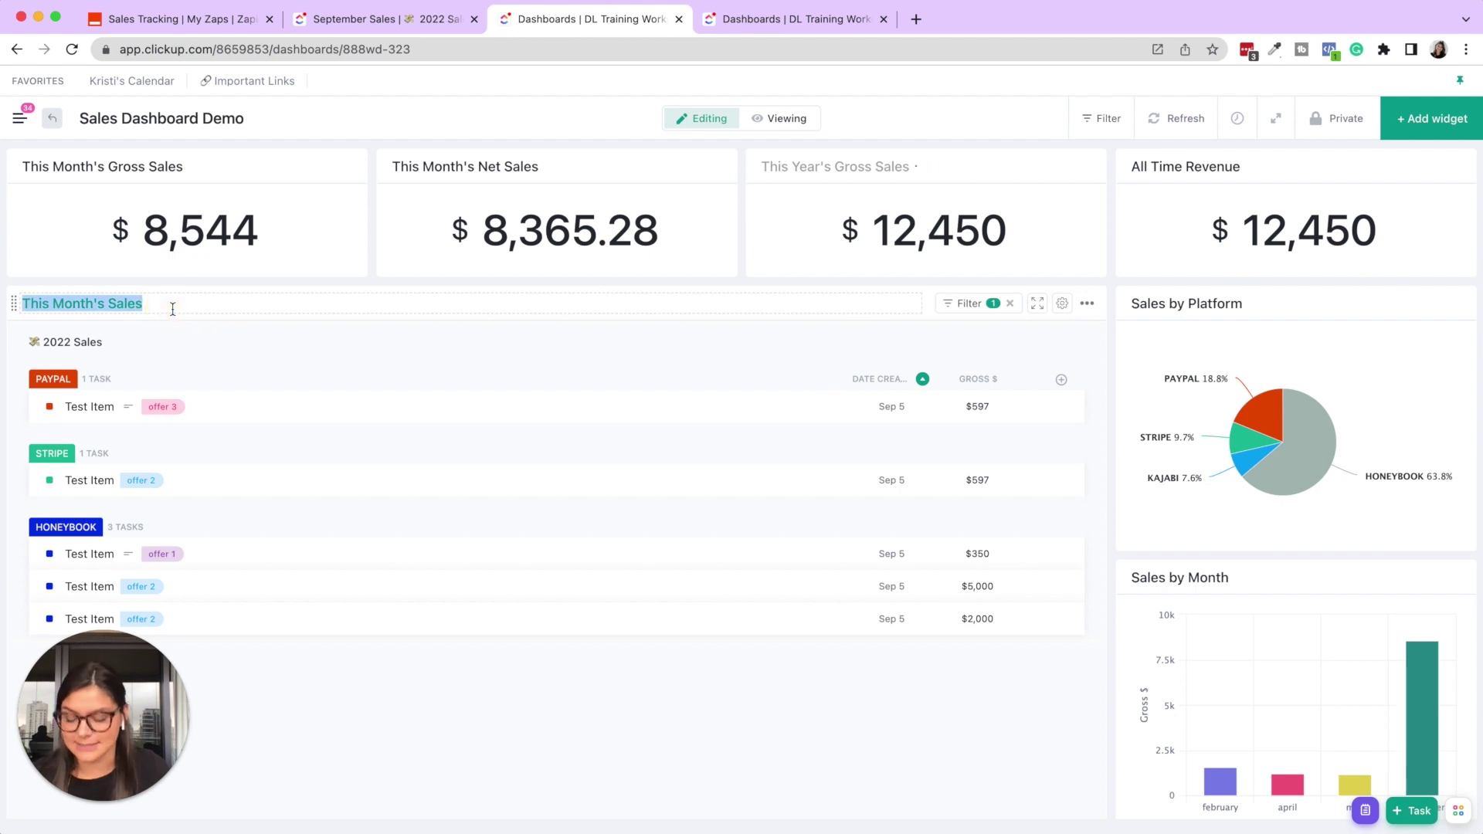
pyautogui.click(744, 24)
pyautogui.click(1429, 118)
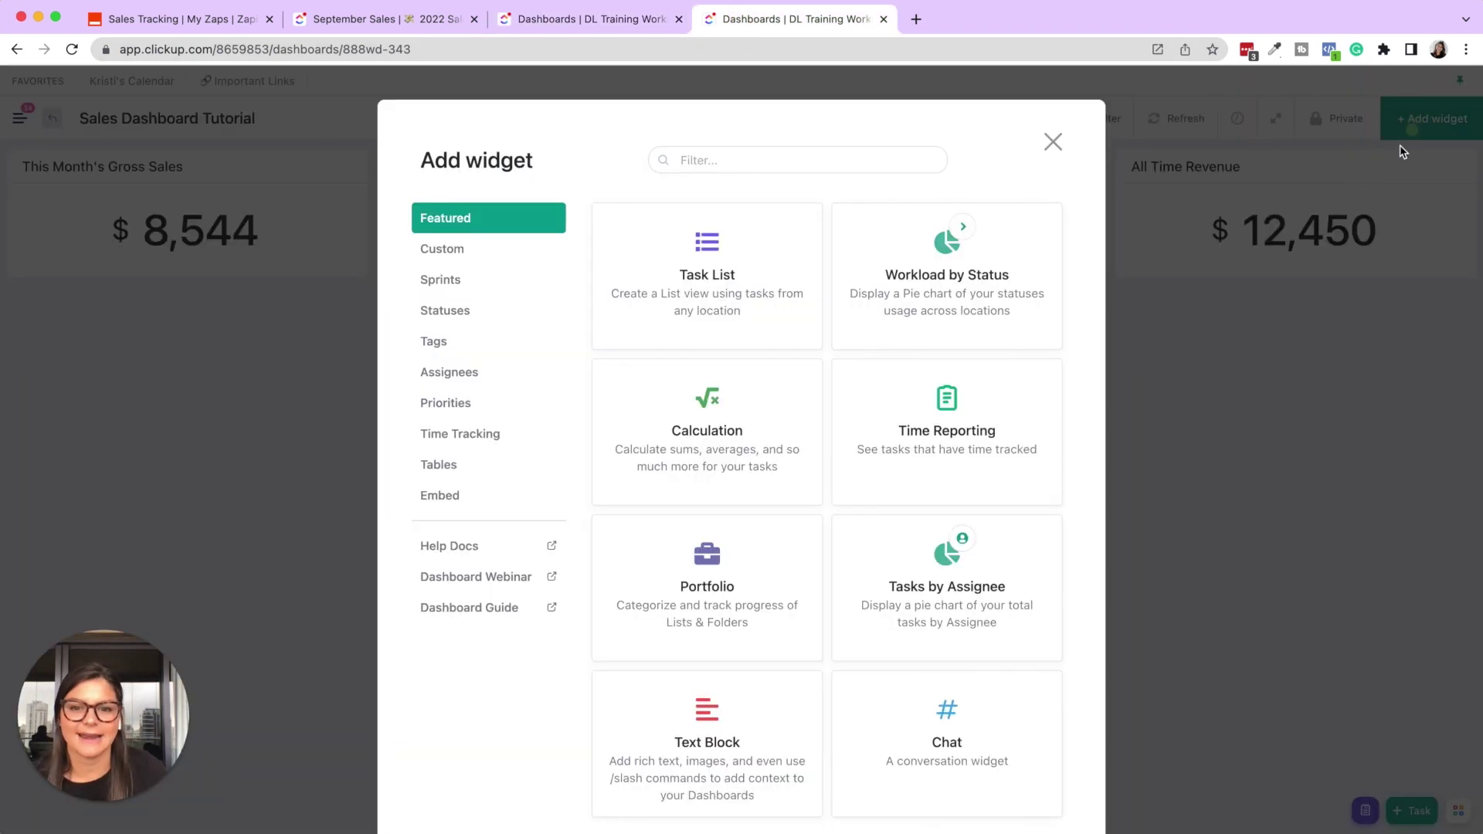
pyautogui.click(716, 301)
pyautogui.tripleClick(575, 291)
pyautogui.press('super+v')
# Step: Set the task list's location to Growth > Sales Trackers
pyautogui.click(453, 363)
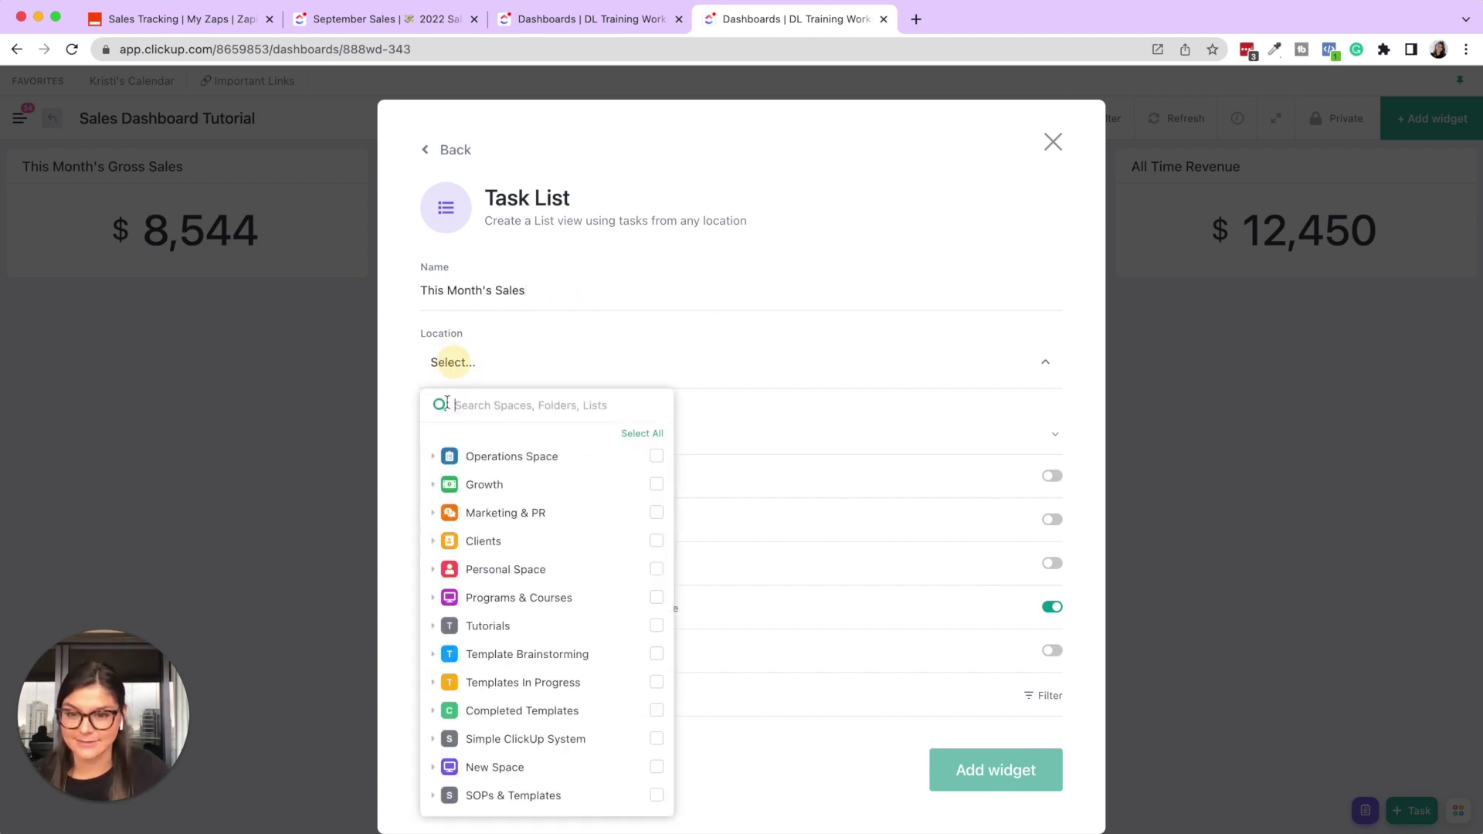
pyautogui.click(433, 484)
pyautogui.click(440, 510)
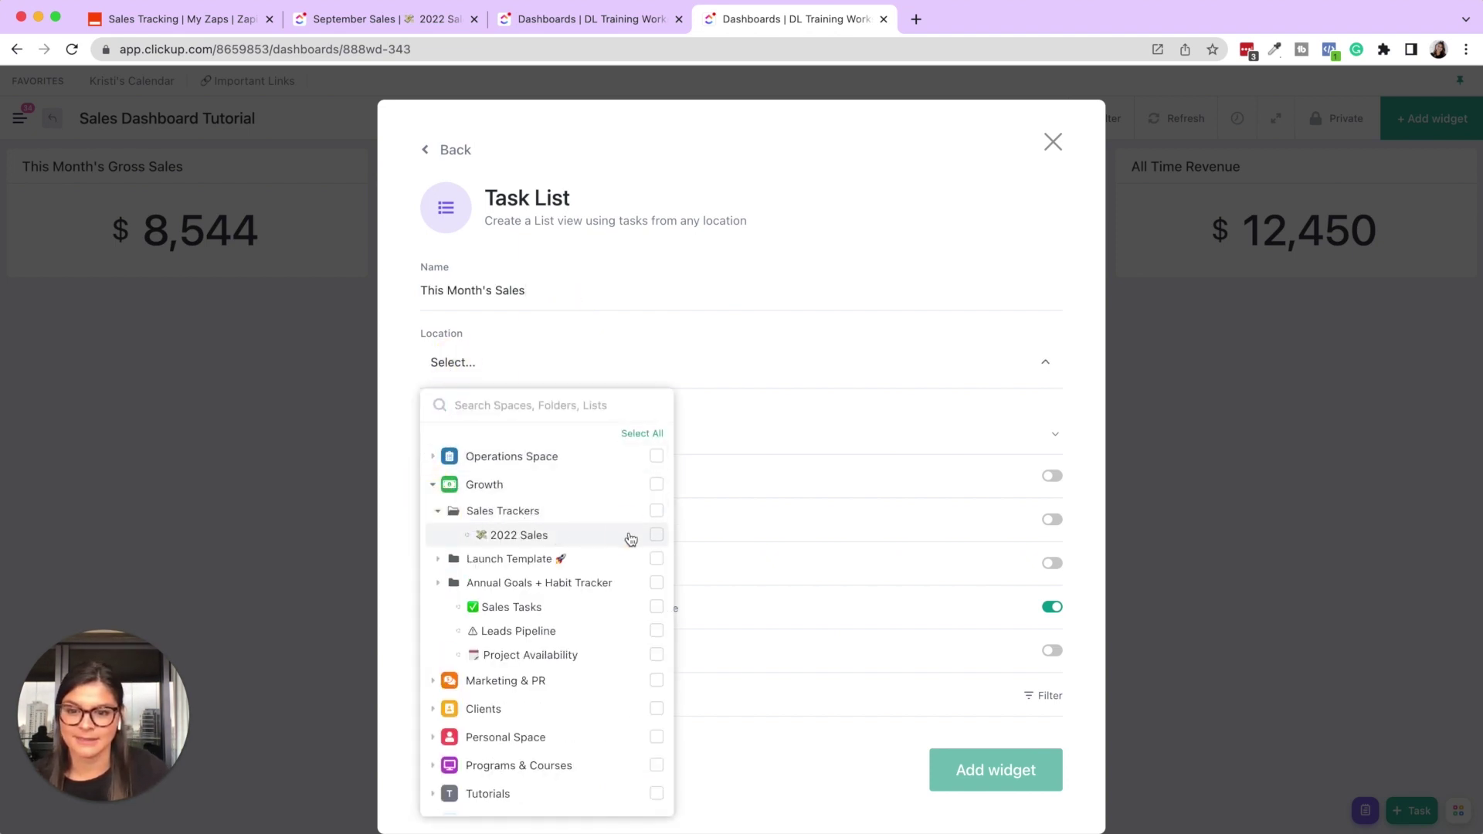
pyautogui.click(657, 535)
pyautogui.click(779, 376)
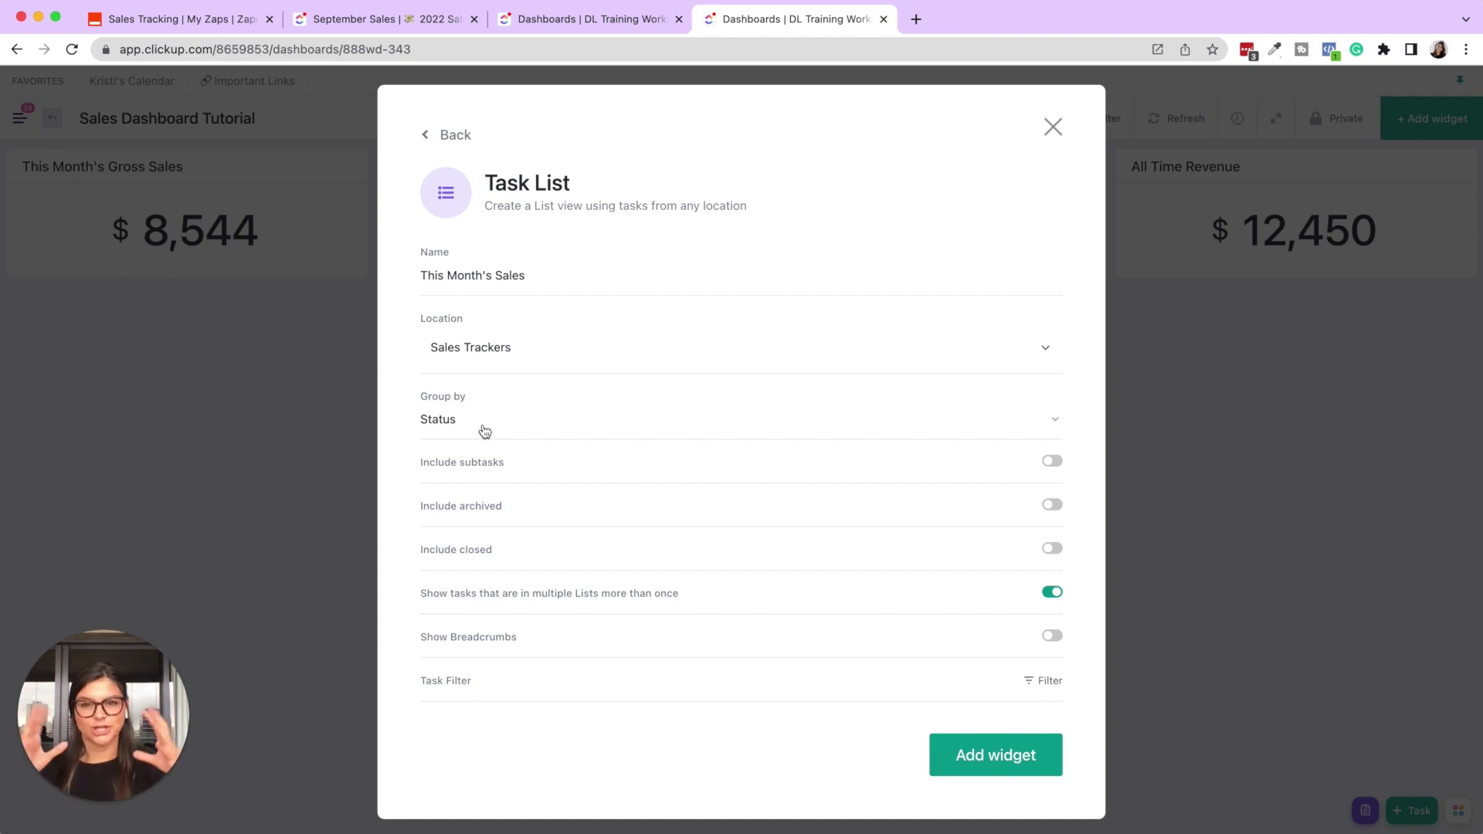
# Step: Filter the list to Date created is This month and add the widget to the dashboard
pyautogui.click(1046, 680)
pyautogui.write('date')
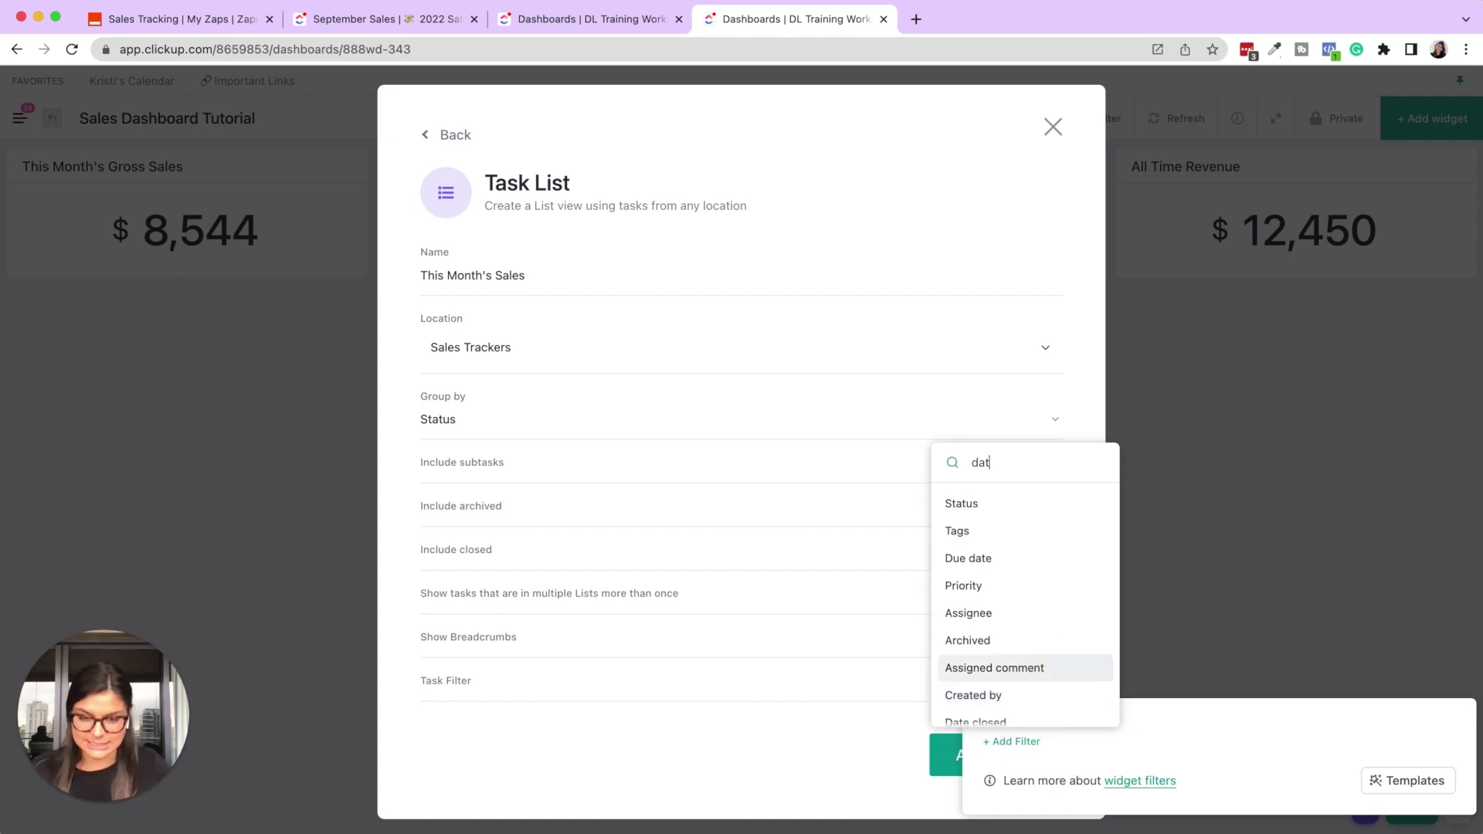
pyautogui.click(1027, 559)
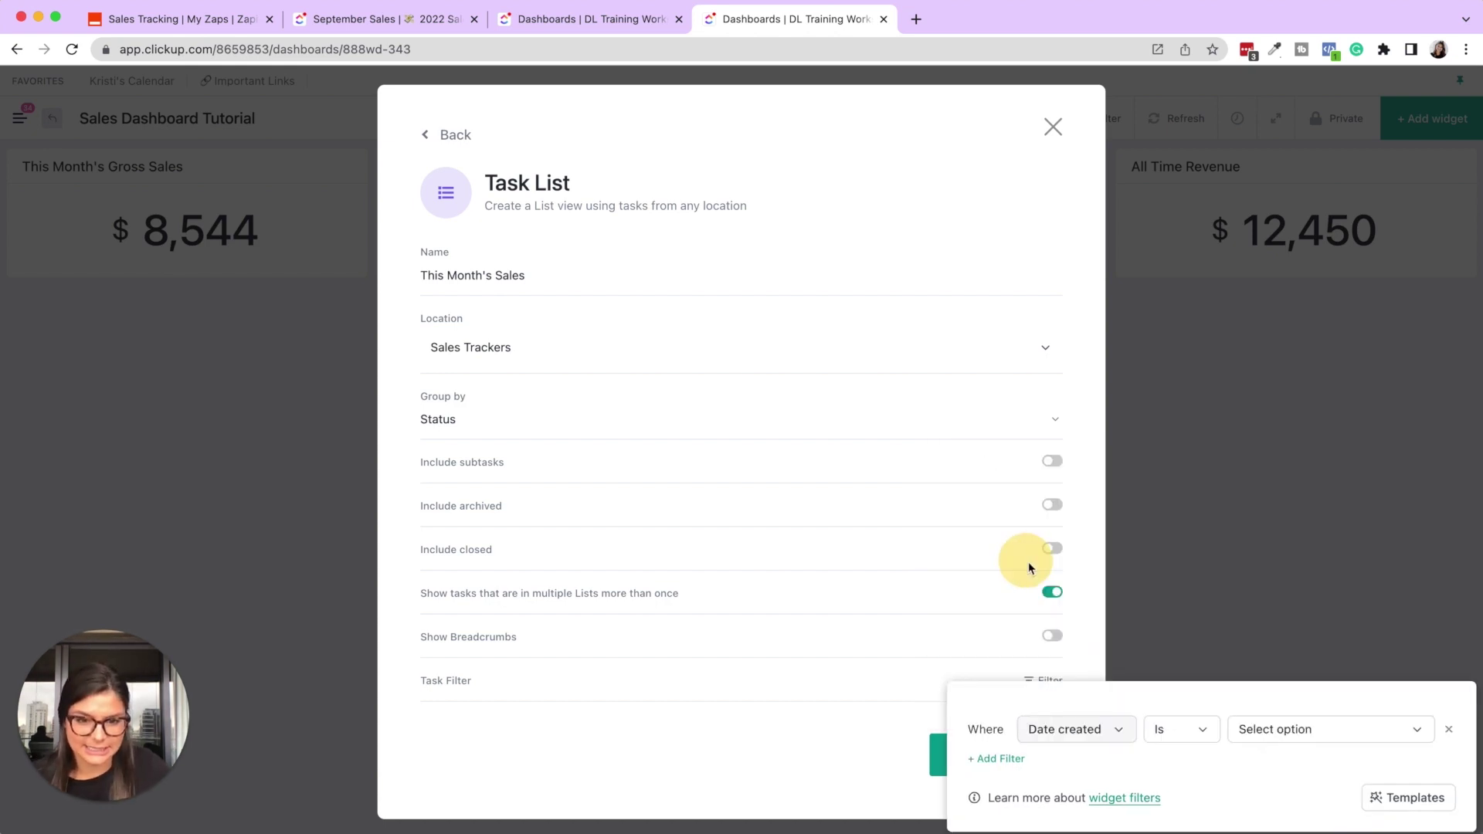
pyautogui.click(1255, 736)
pyautogui.click(1341, 711)
pyautogui.click(776, 740)
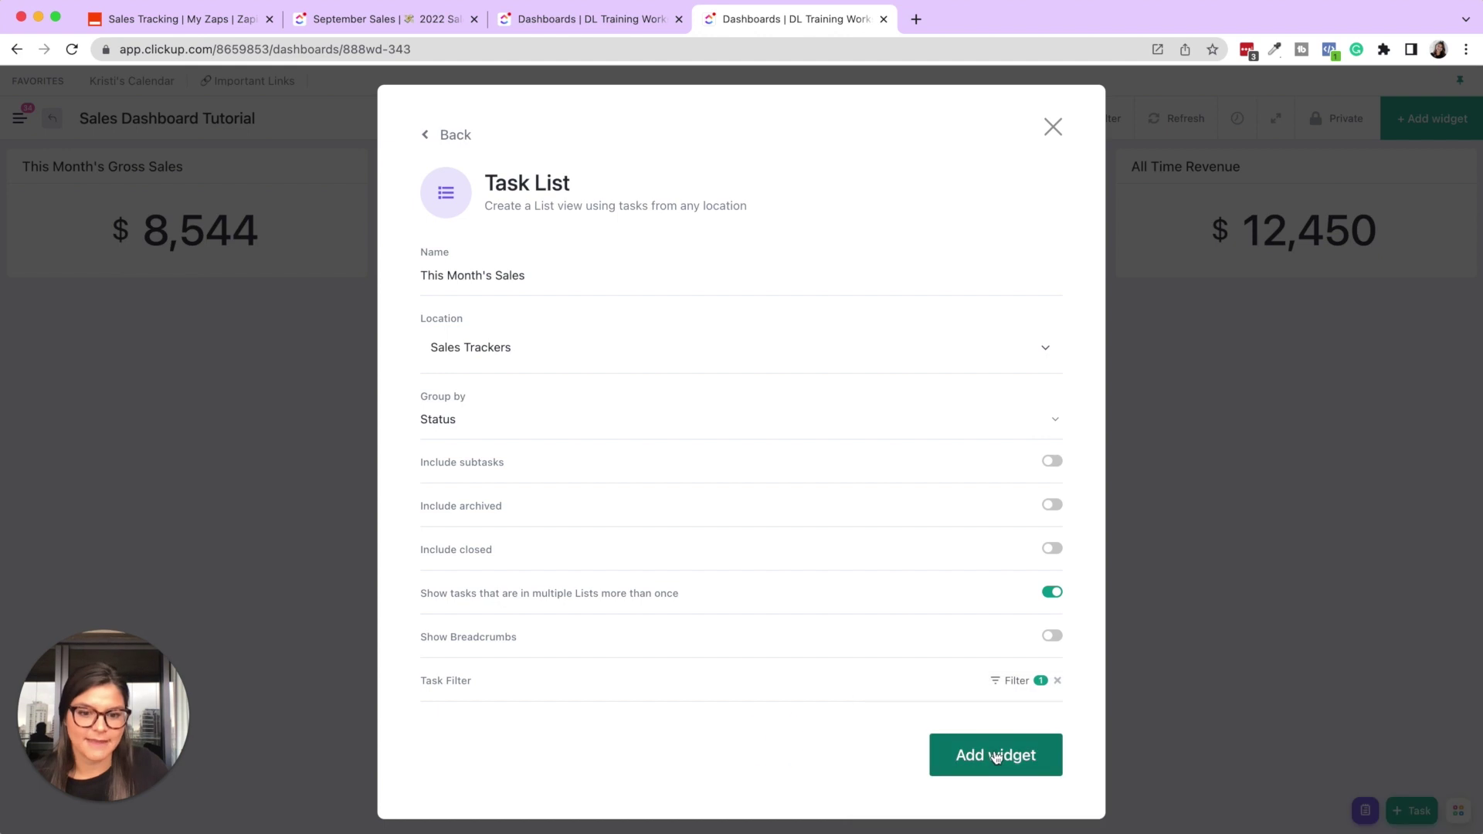
pyautogui.click(981, 754)
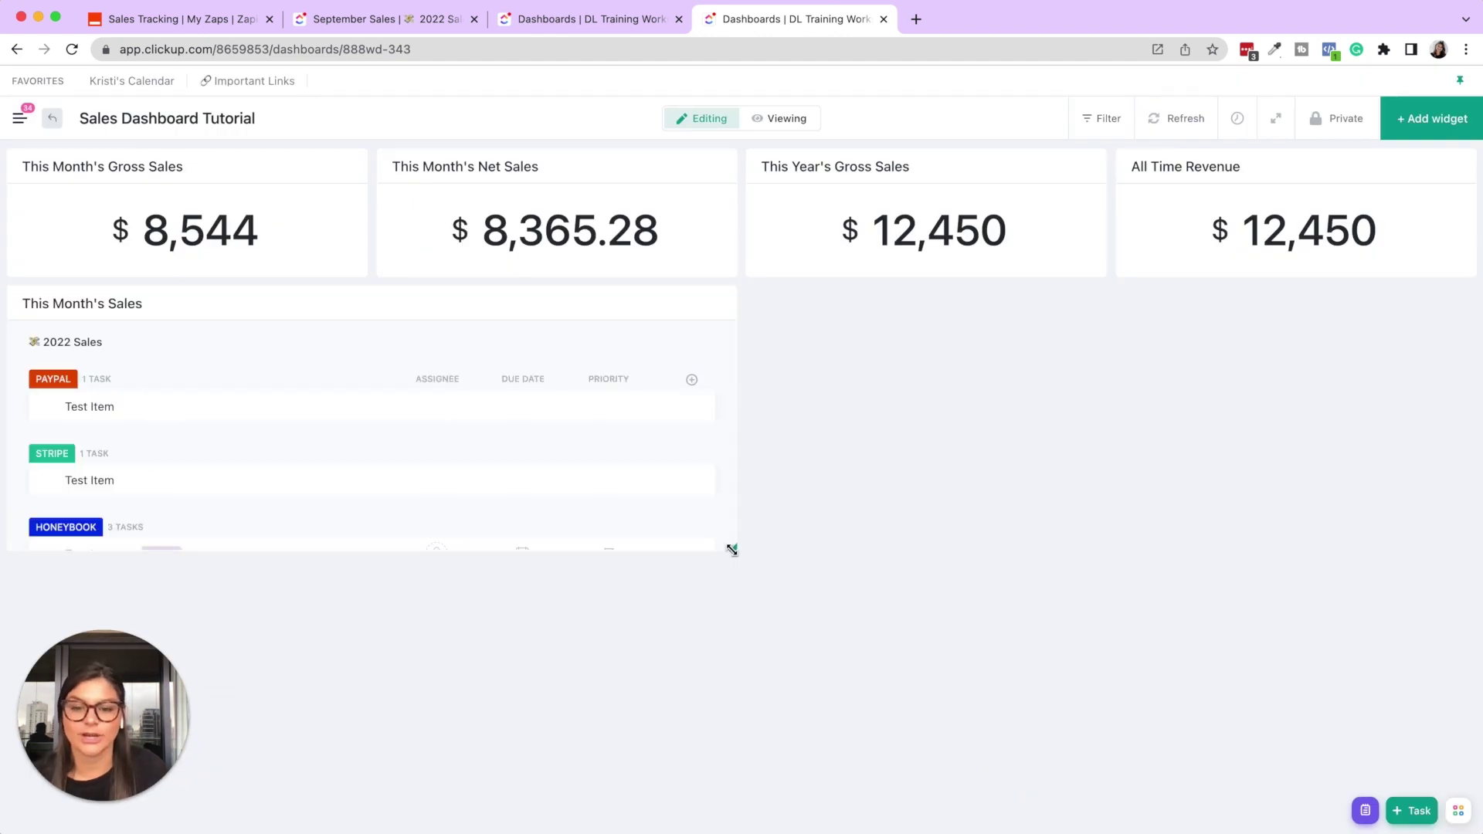
# Step: Enlarge the This Month's Sales widget and hide its Assignee, Due Date and Priority columns
pyautogui.moveTo(732, 558); pyautogui.dragTo(1076, 741)
pyautogui.moveTo(807, 389)
pyautogui.mouseDown()
pyautogui.moveTo(919, 380)
pyautogui.moveTo(808, 380)
pyautogui.mouseUp()
pyautogui.click(807, 380)
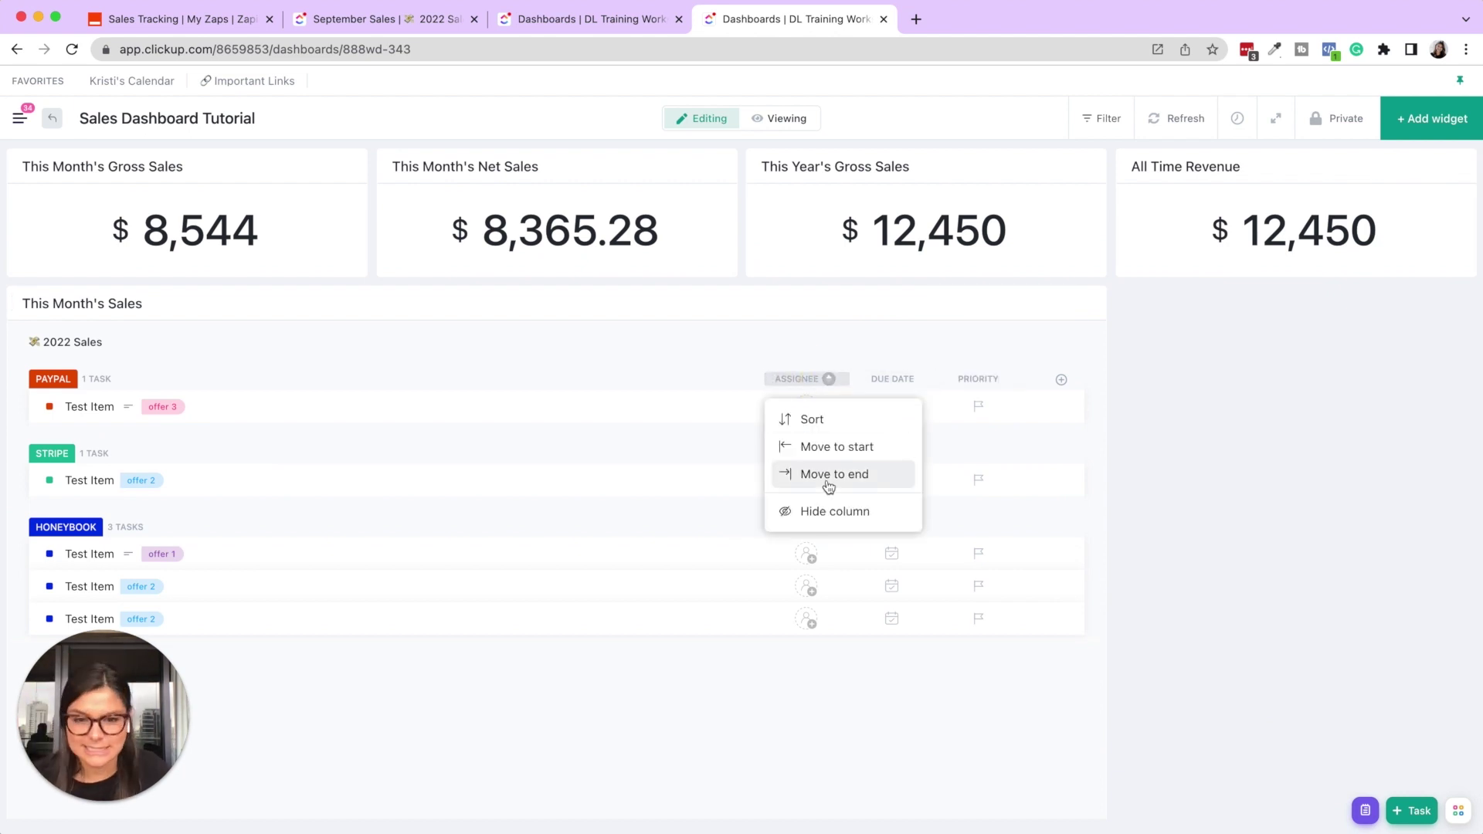
pyautogui.click(828, 511)
pyautogui.click(888, 380)
pyautogui.click(902, 513)
pyautogui.click(971, 378)
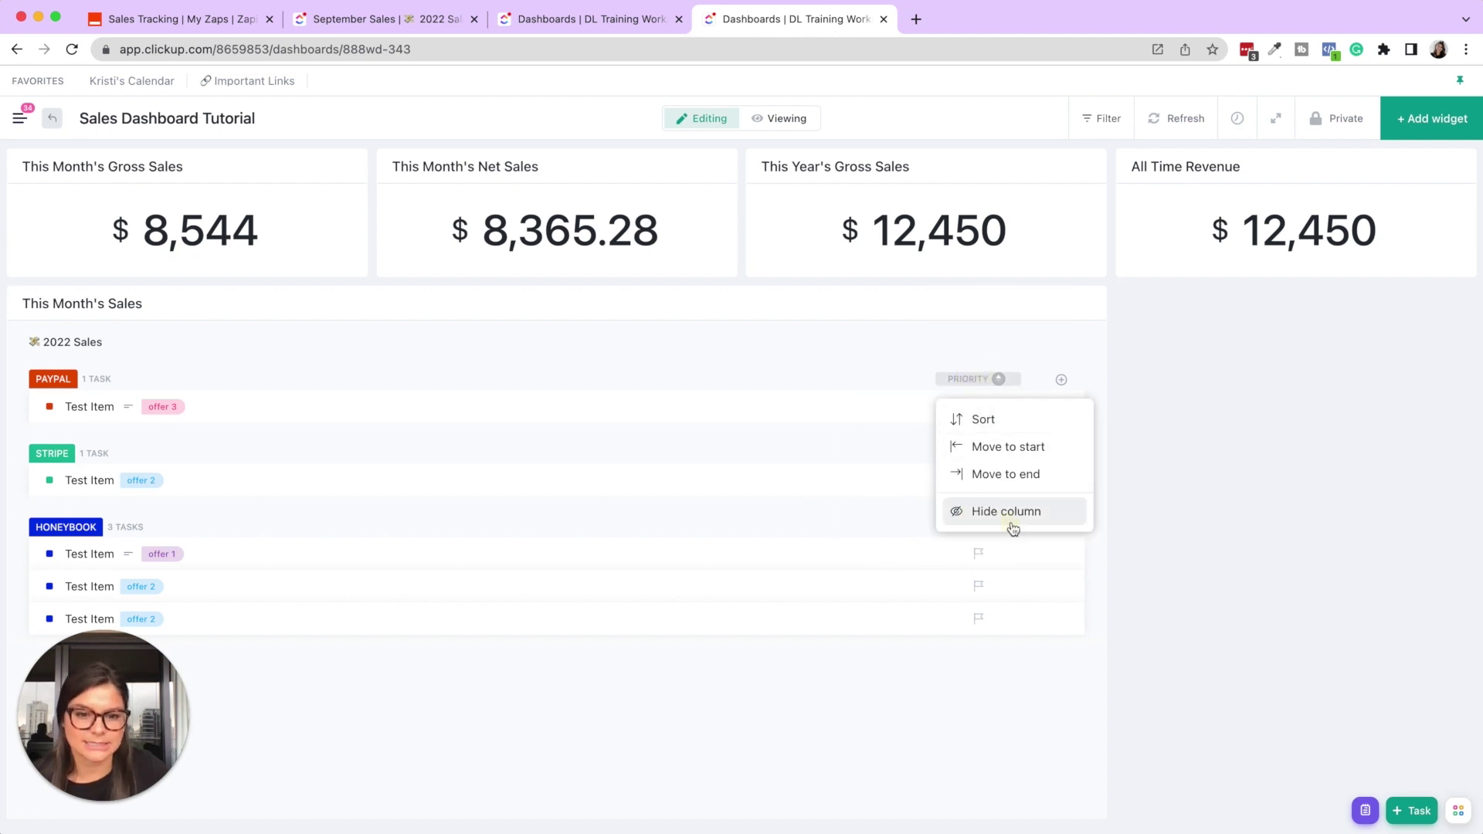
pyautogui.click(1012, 514)
# Step: Show the Date created and Gross $ columns in the This Month's Sales list
pyautogui.click(1056, 381)
pyautogui.write('date')
pyautogui.click(1085, 517)
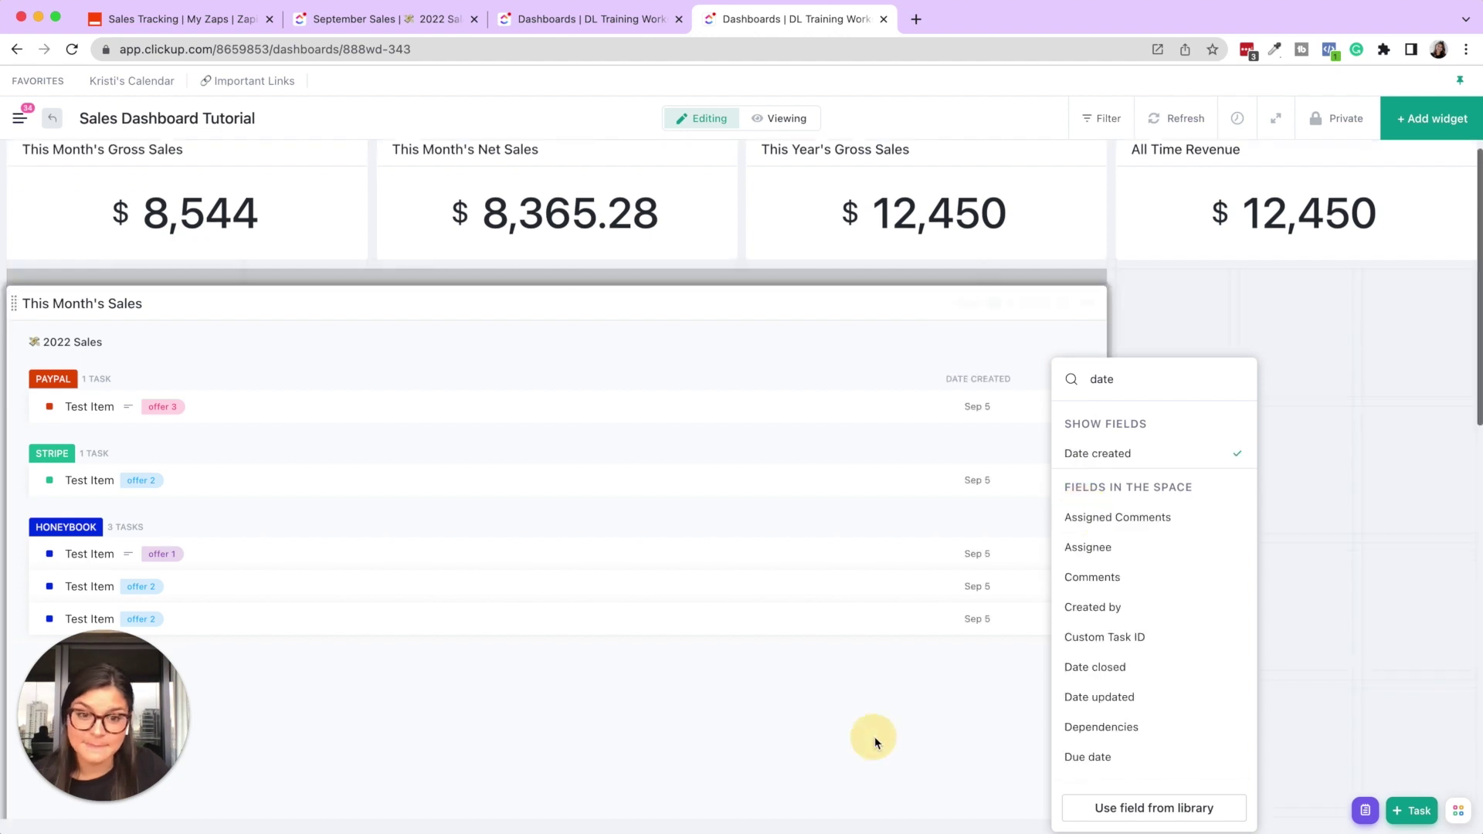
pyautogui.scroll(-1, 873, 732)
pyautogui.doubleClick(1135, 380)
pyautogui.press('BackSpace')
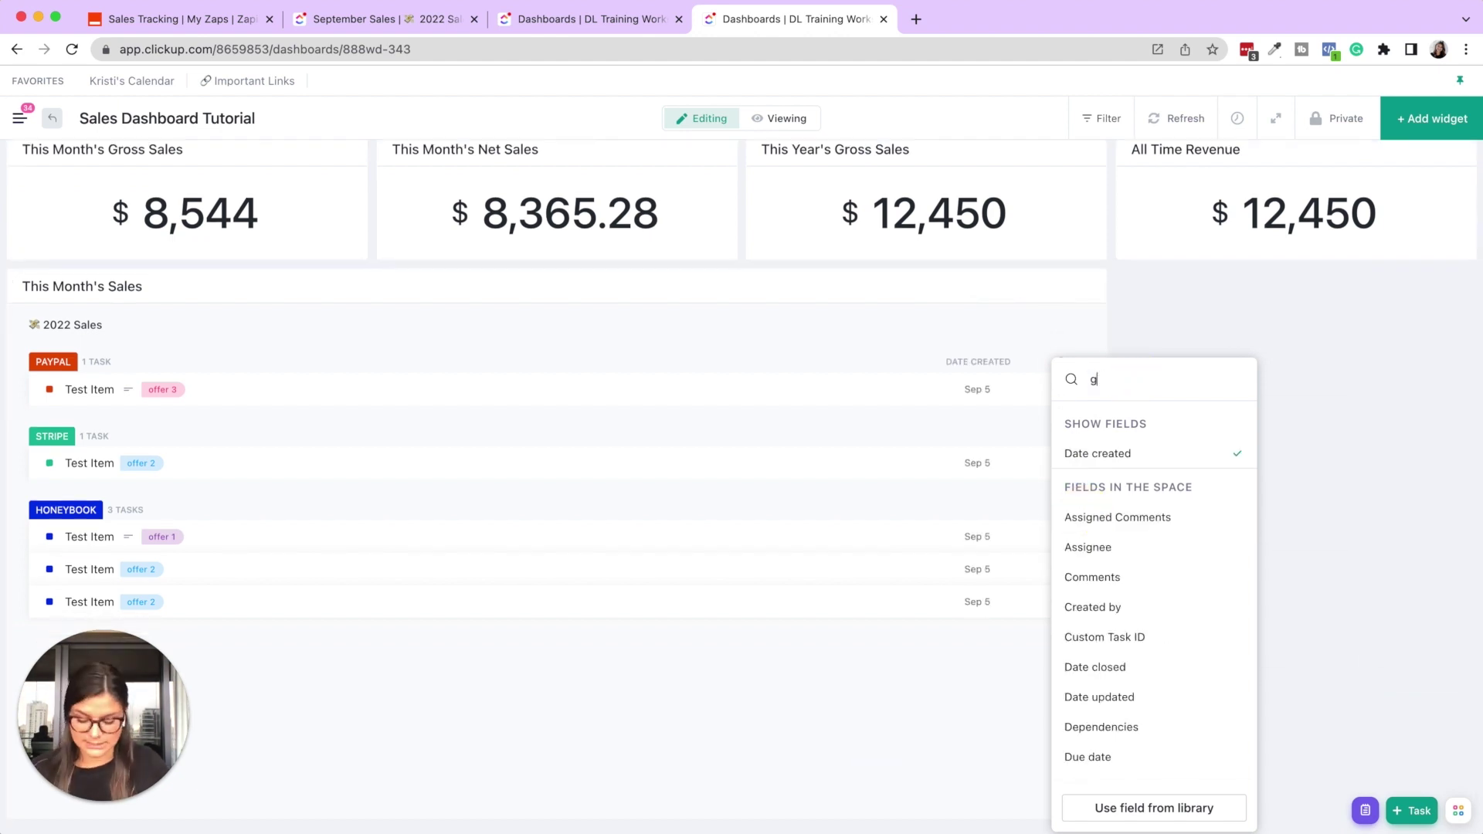
pyautogui.write('gros')
pyautogui.click(1123, 516)
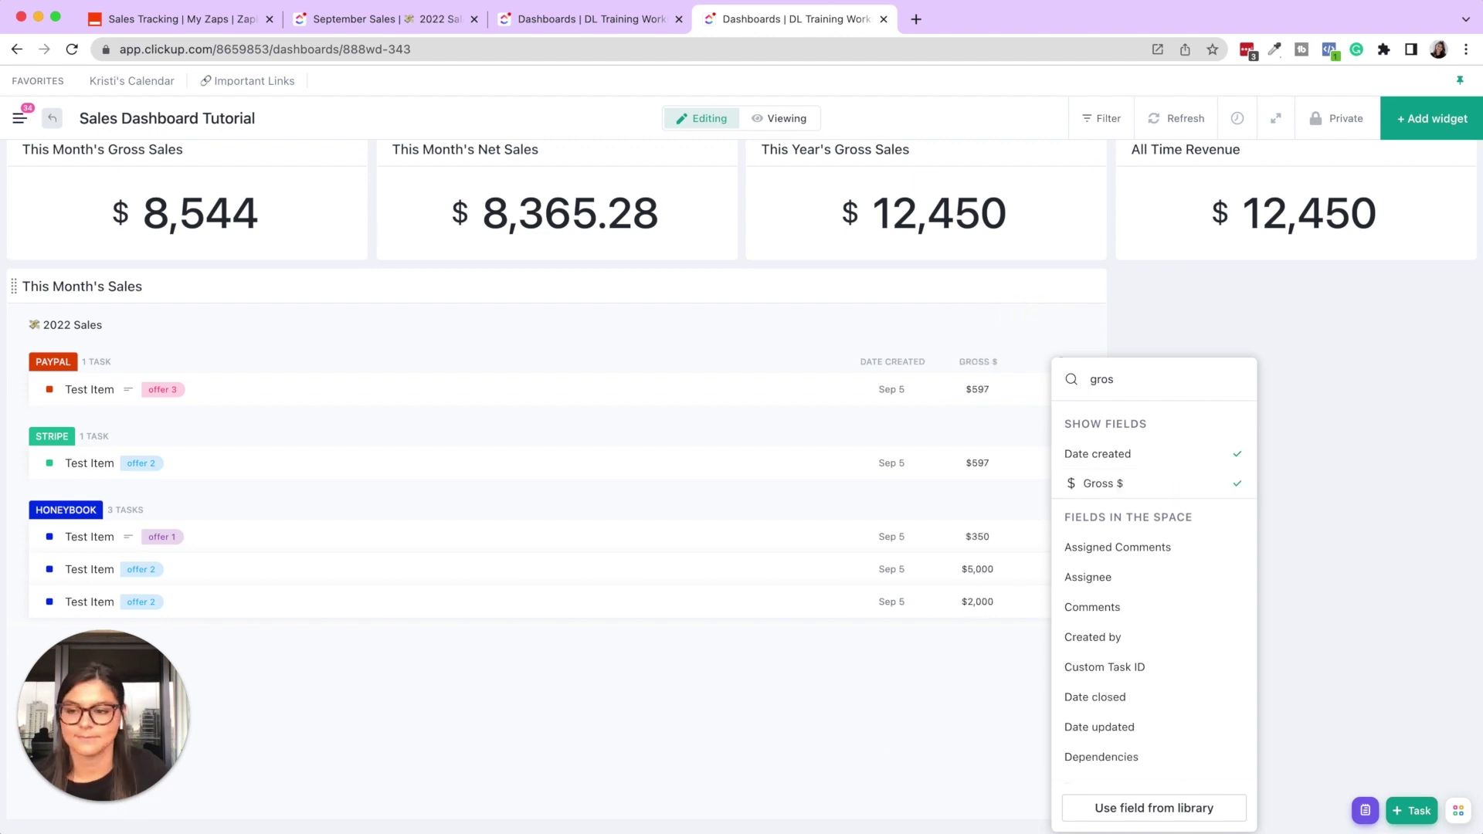
pyautogui.click(695, 815)
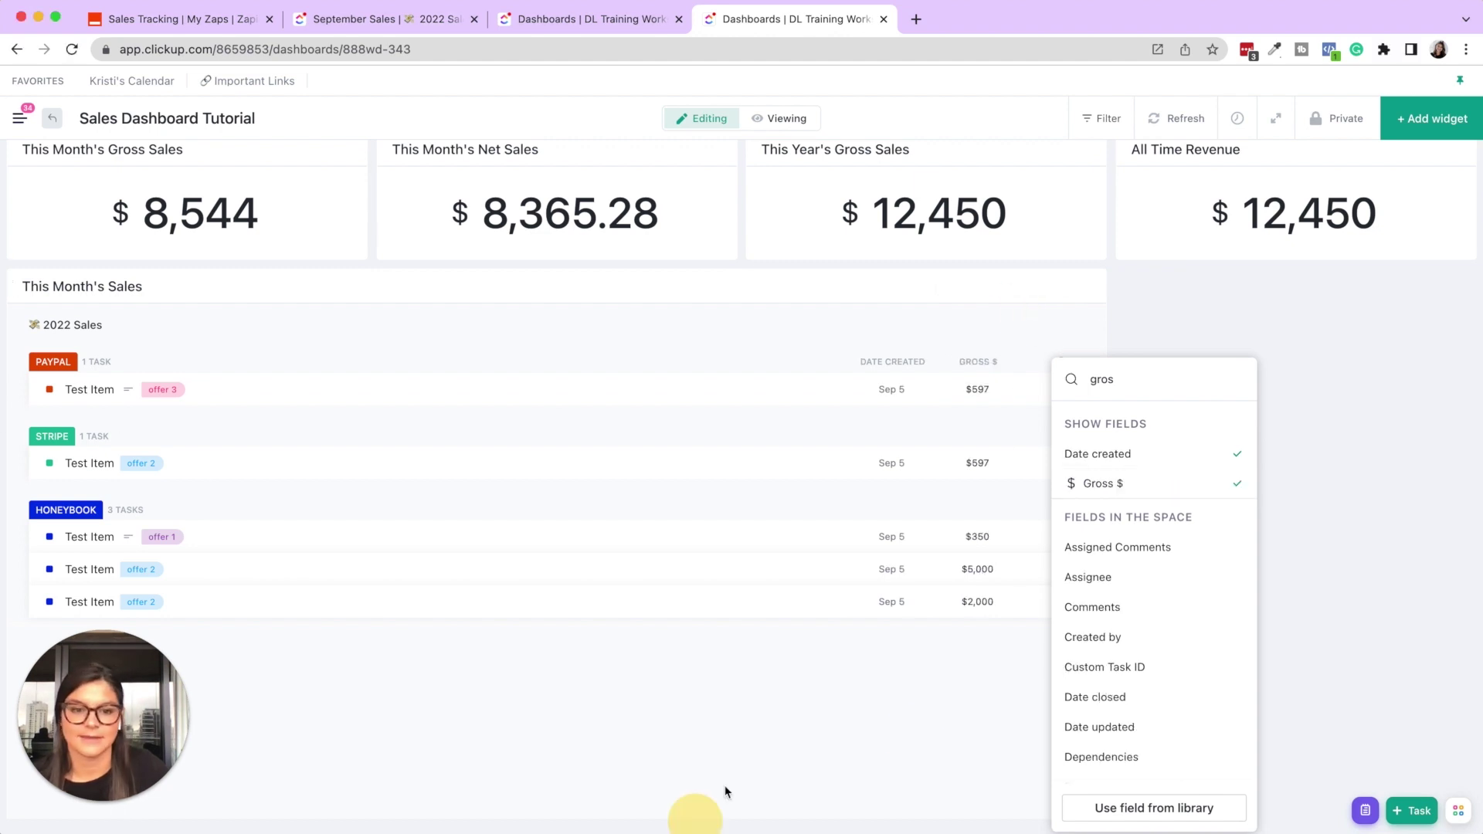
# Step: Sort the sales by Date created in ascending order and recheck the shown fields
pyautogui.click(1230, 299)
pyautogui.click(923, 361)
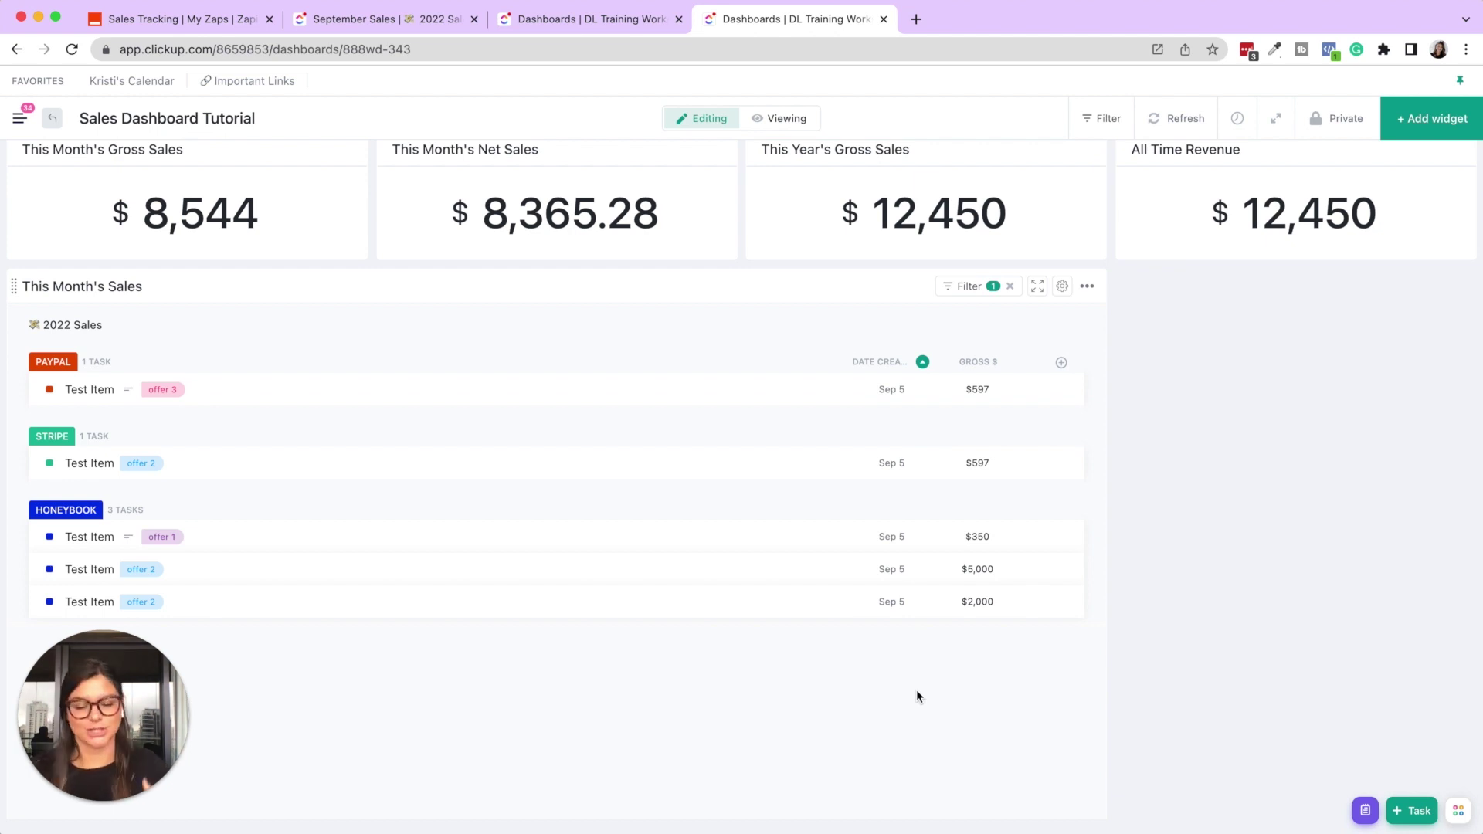
pyautogui.click(1061, 362)
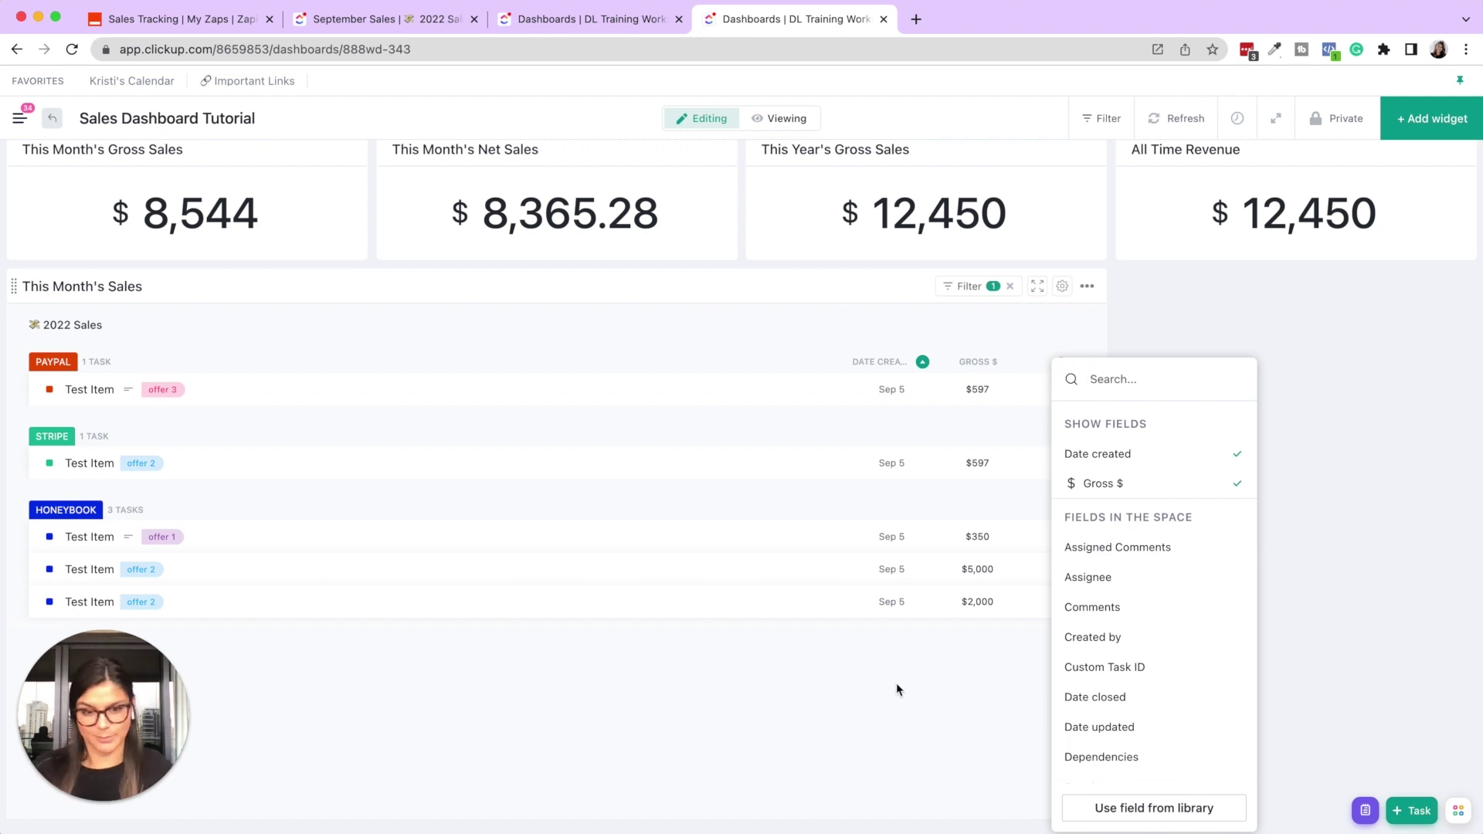
pyautogui.scroll(-1, 896, 691)
pyautogui.scroll(-1, 894, 691)
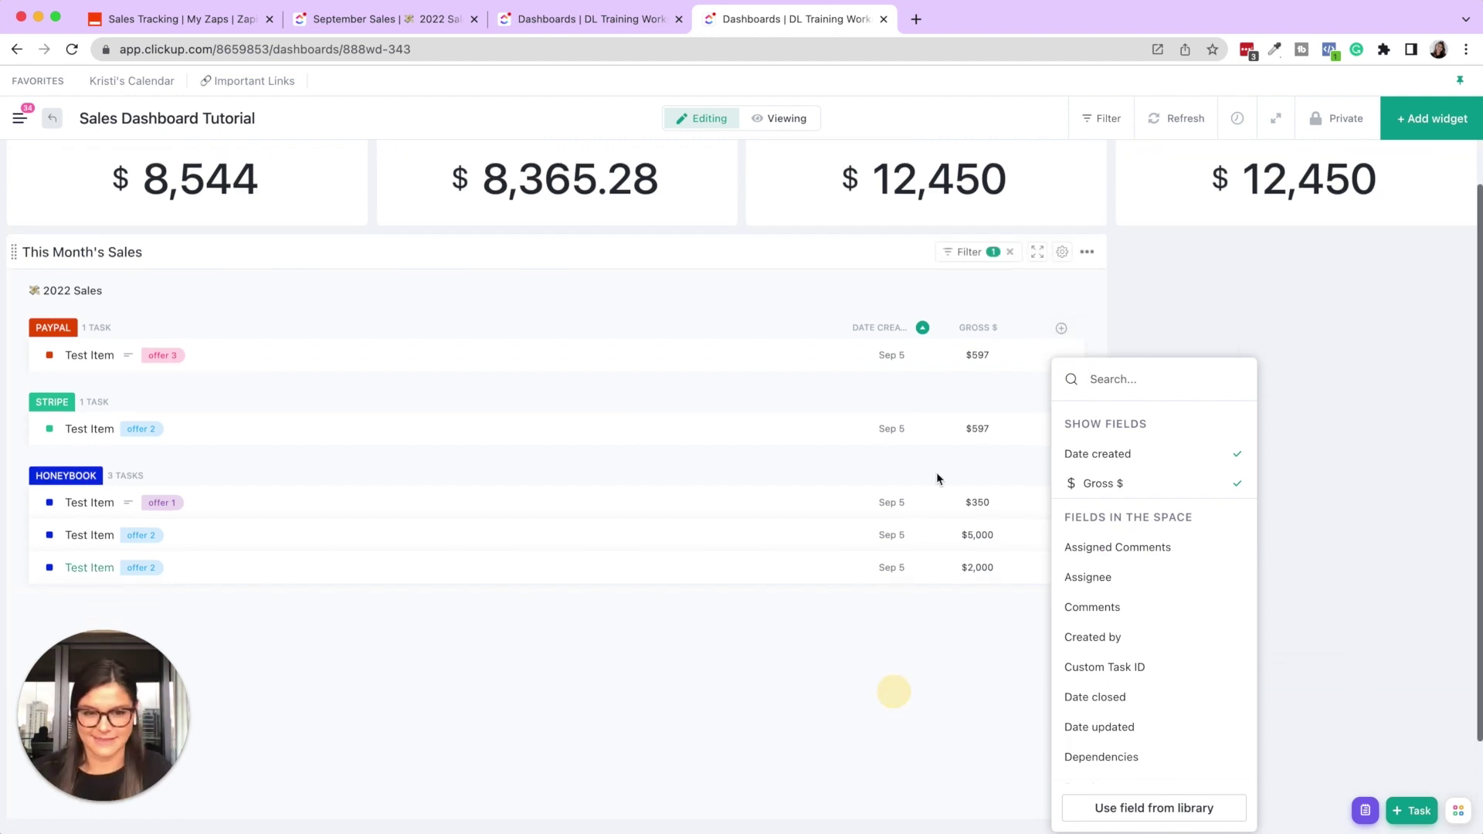
pyautogui.click(1174, 274)
pyautogui.scroll(3, 689, 312)
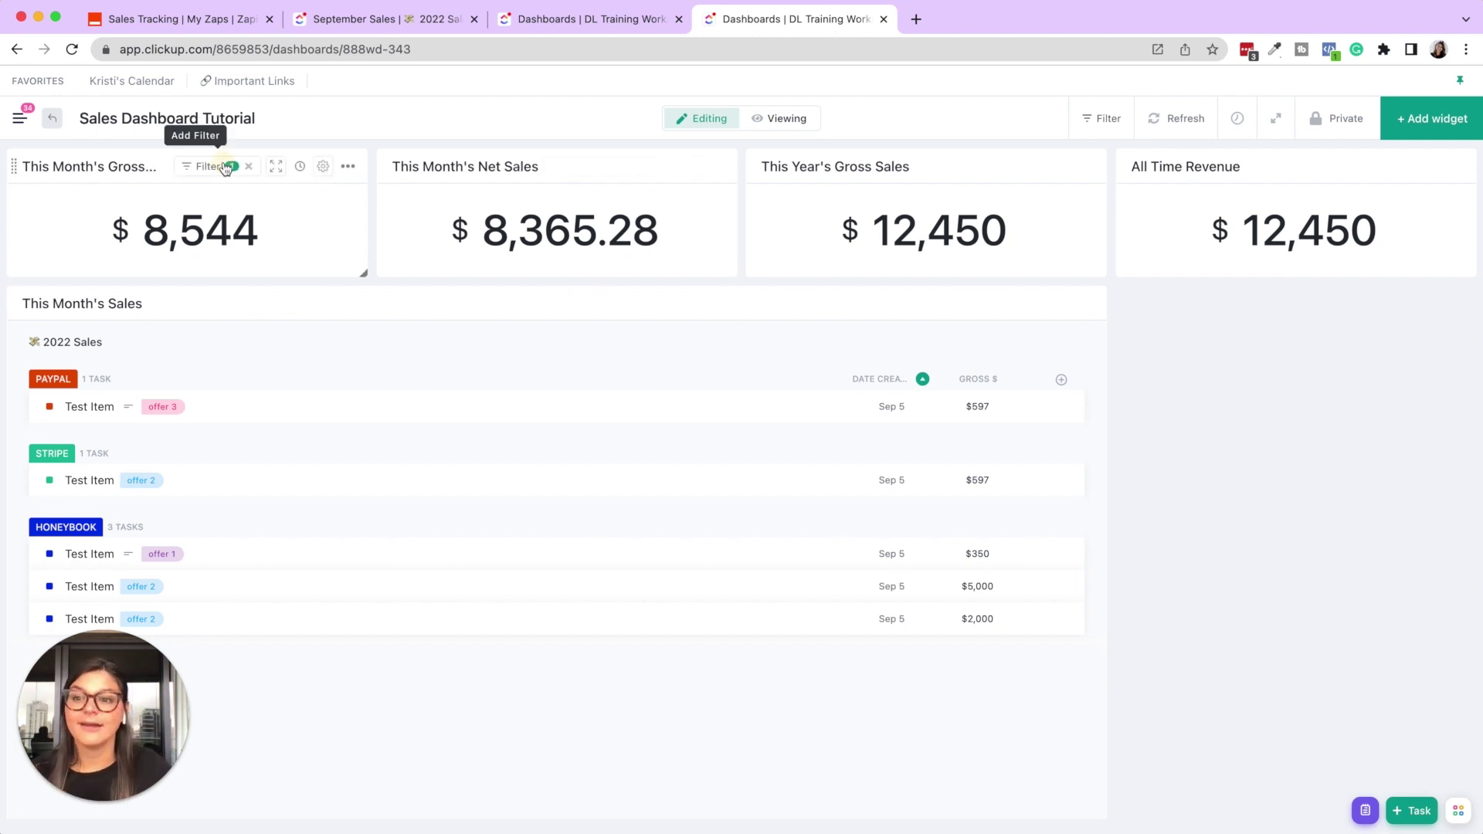
# Step: Review the This Month's Gross Sales filter (Date created is This month) and close it unchanged
pyautogui.click(228, 167)
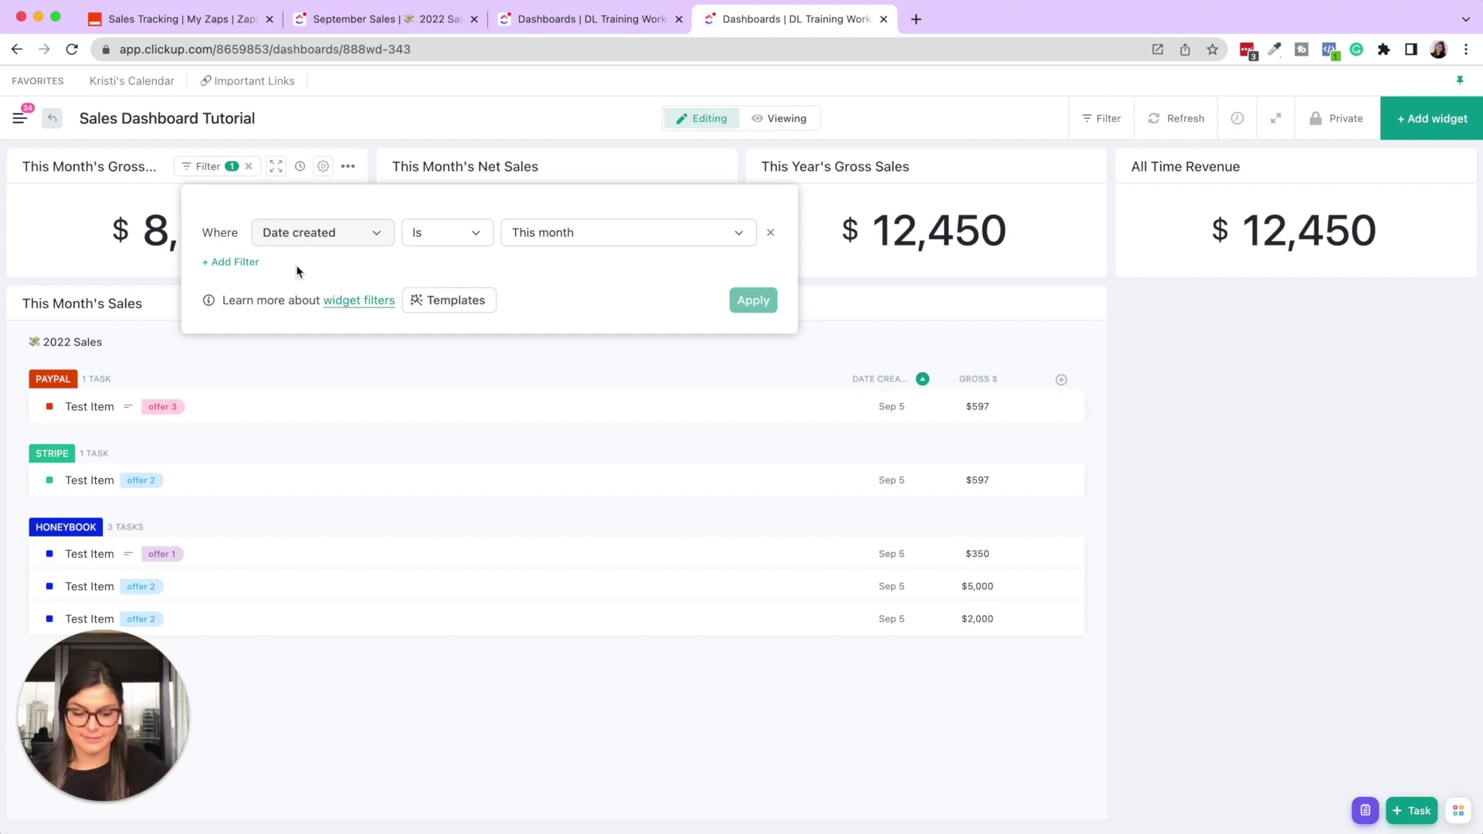
pyautogui.click(1243, 352)
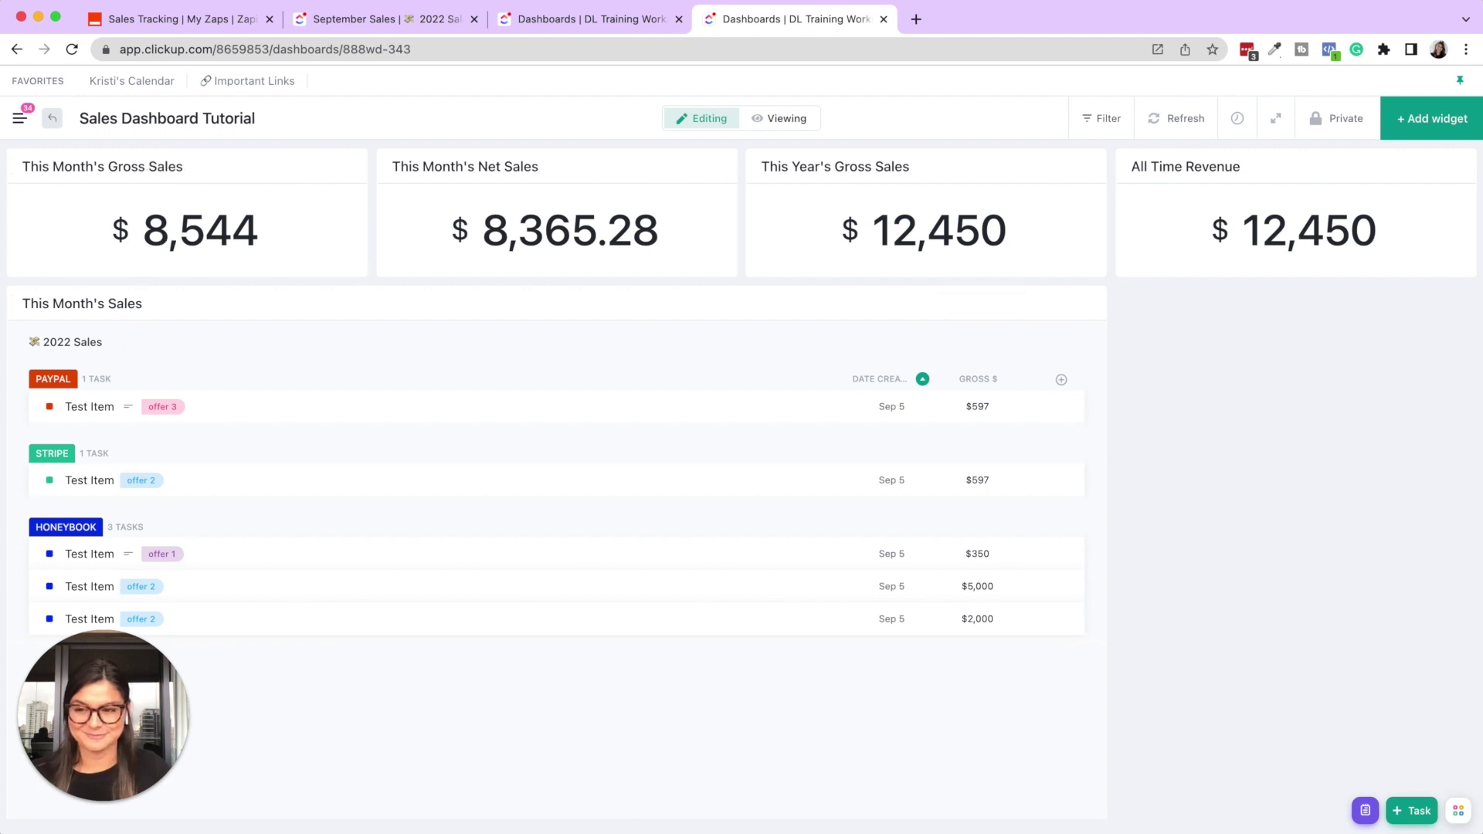
# Step: On the tutorial dashboard, add a custom Pie Chart widget named Sales by Platform
pyautogui.click(627, 21)
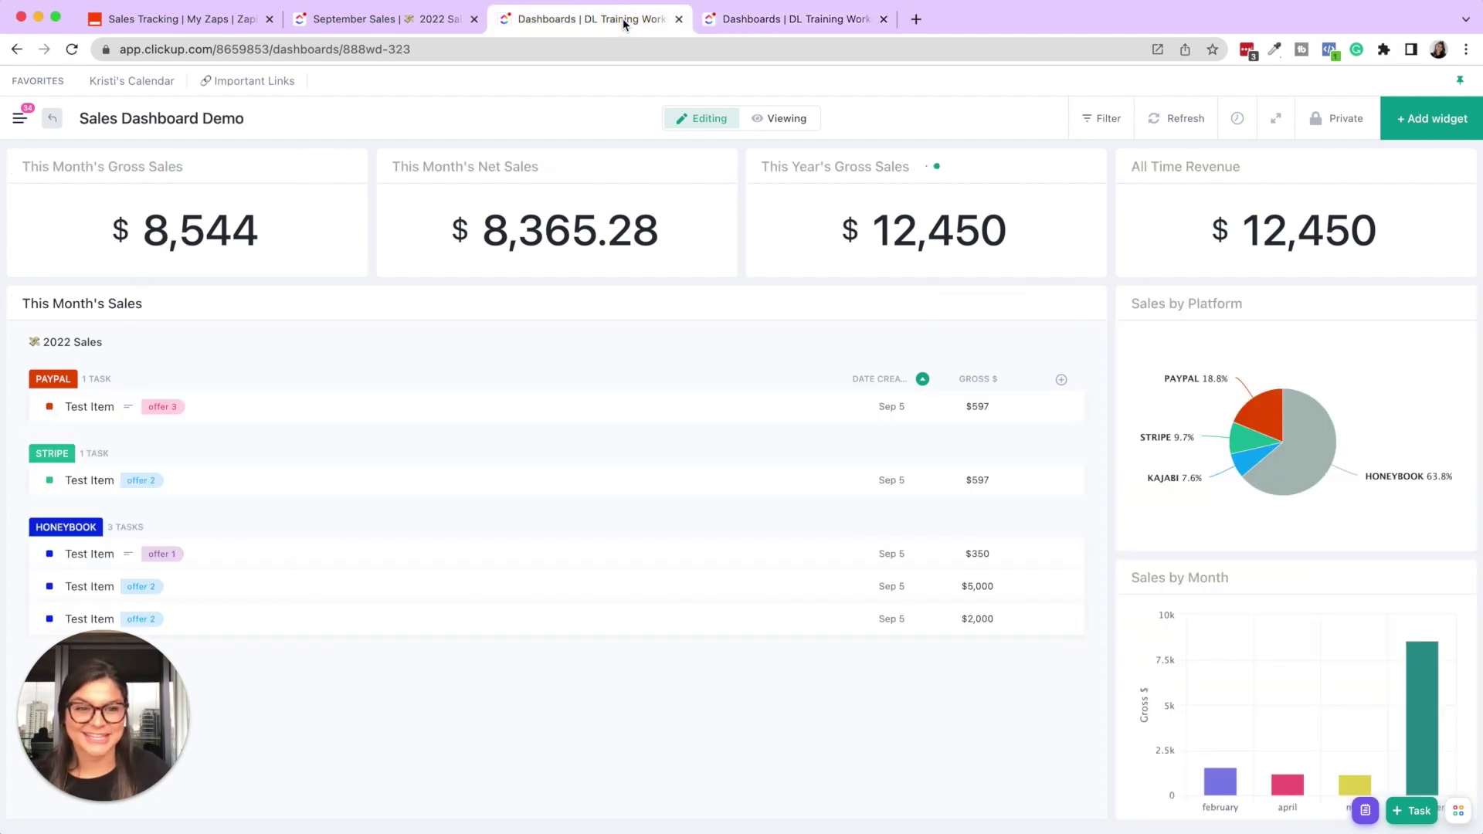
pyautogui.click(798, 21)
pyautogui.click(1433, 120)
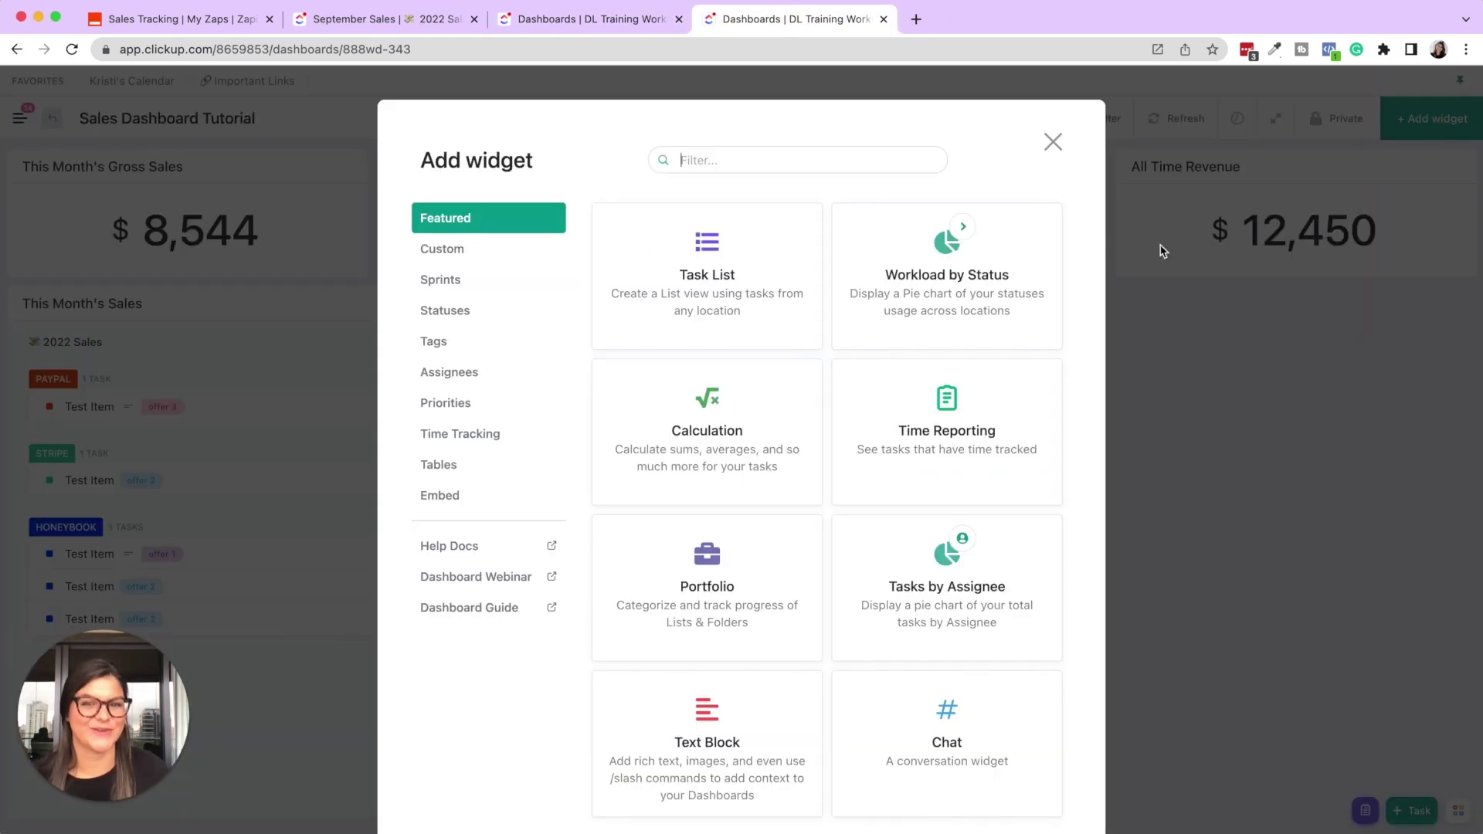
pyautogui.click(478, 251)
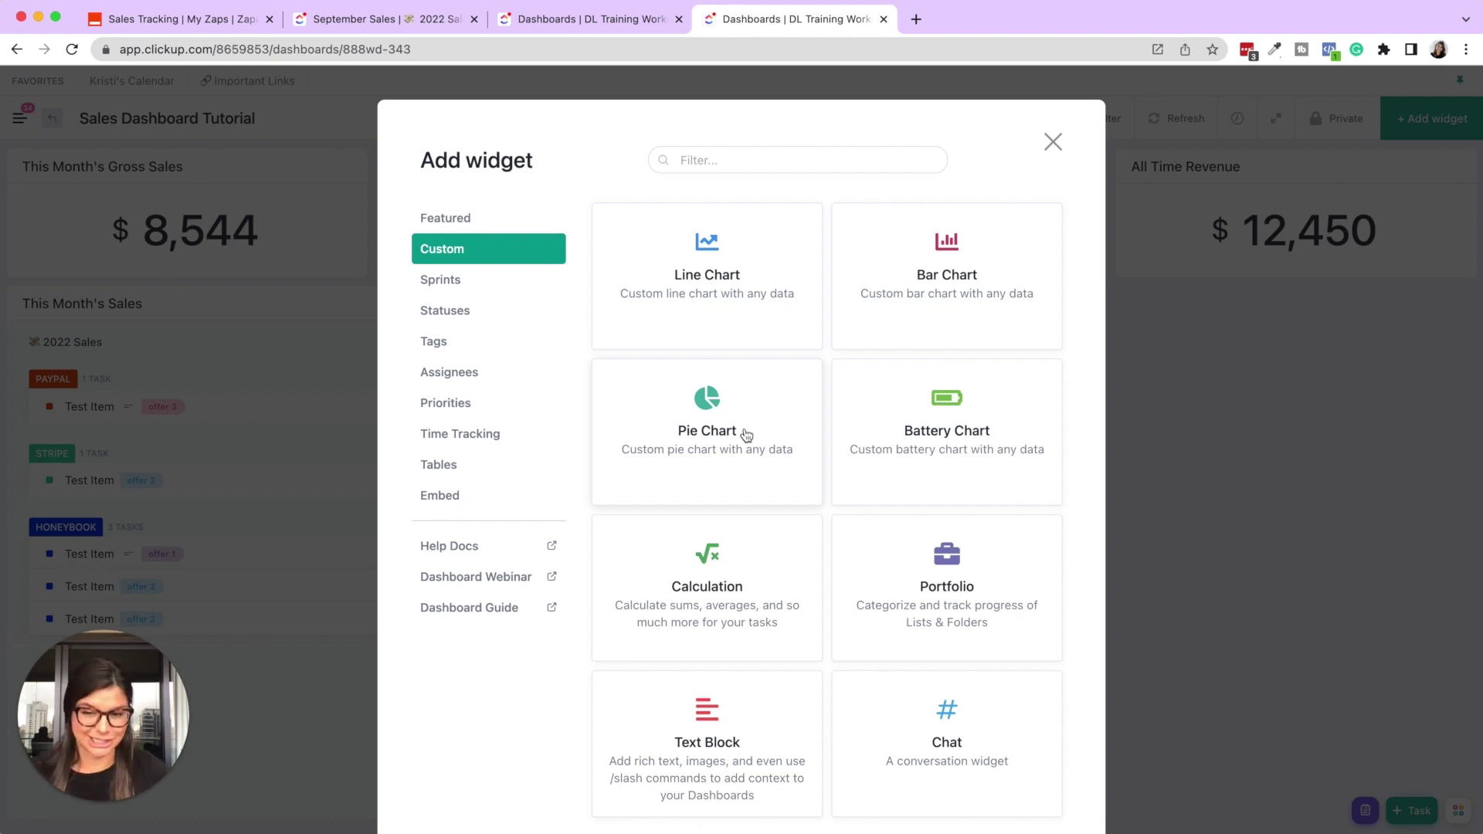
pyautogui.click(748, 434)
pyautogui.click(531, 293)
pyautogui.tripleClick(533, 293)
pyautogui.write('S')
pyautogui.press('BackSpace')
pyautogui.write('Salews by')
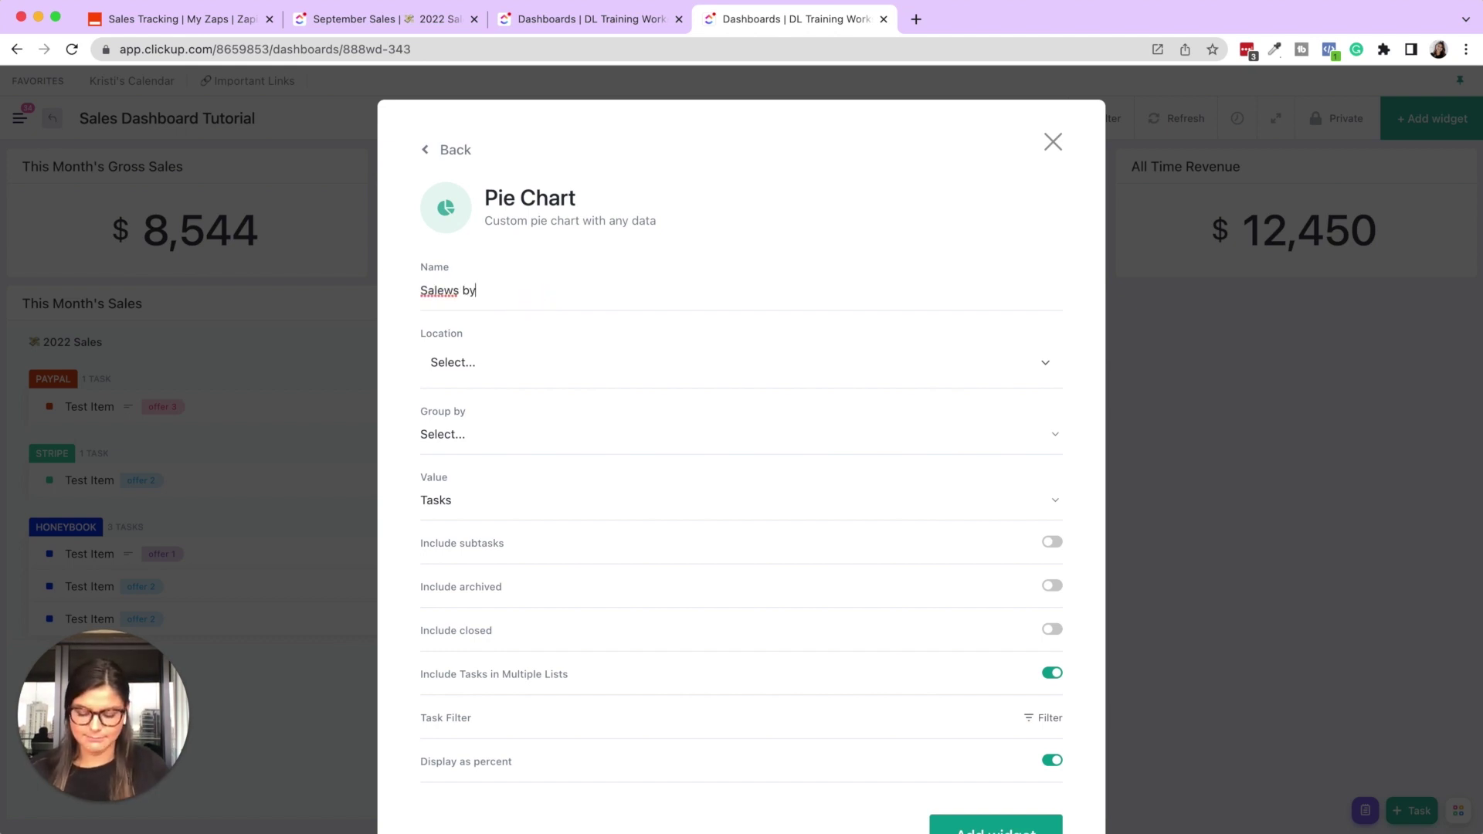
pyautogui.press('BackSpace')
pyautogui.press('BackSpace')
pyautogui.write('s')
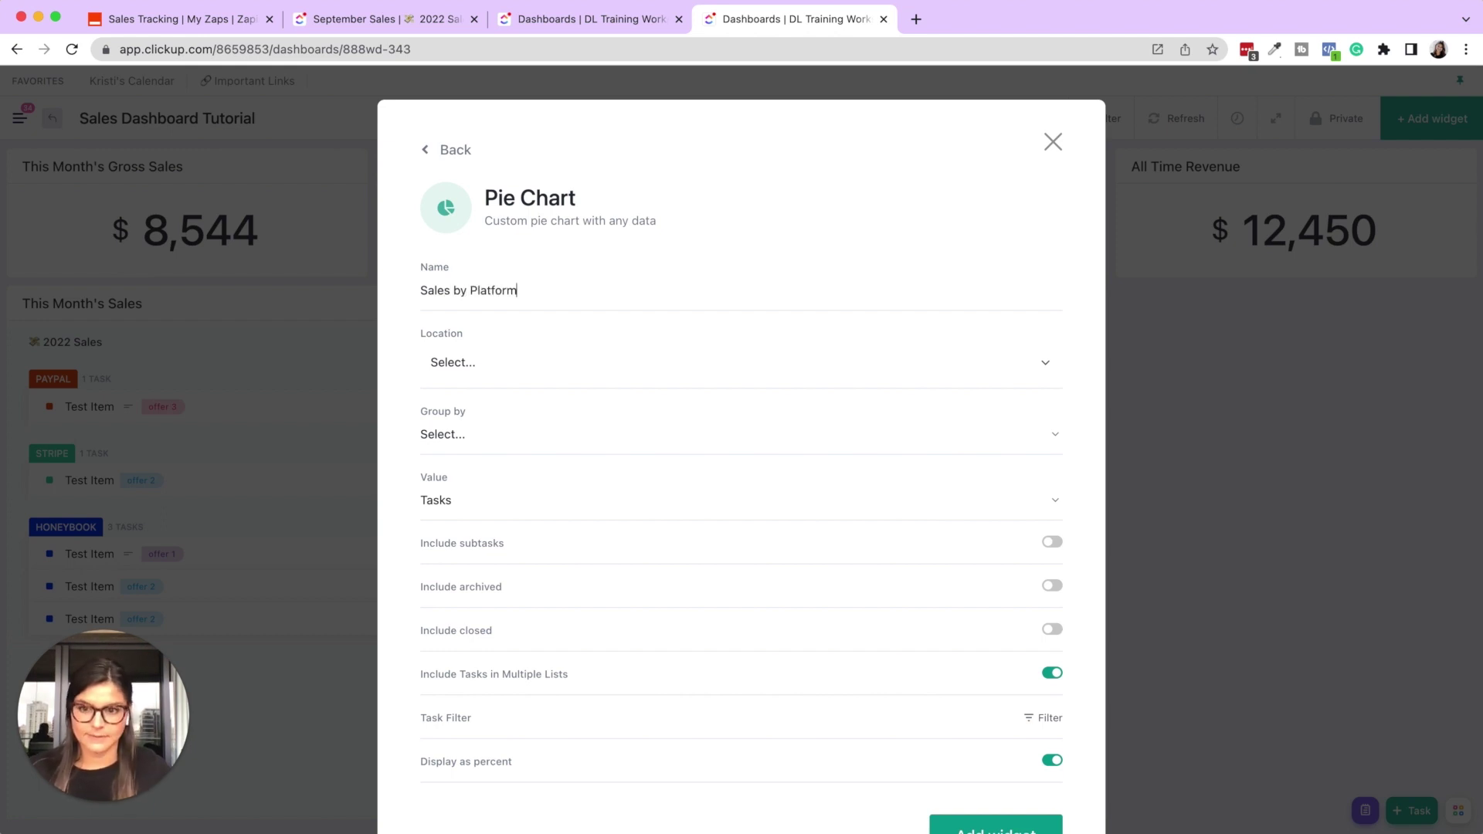
# Step: Set the pie chart's data location to Growth > Sales Trackers
pyautogui.click(458, 365)
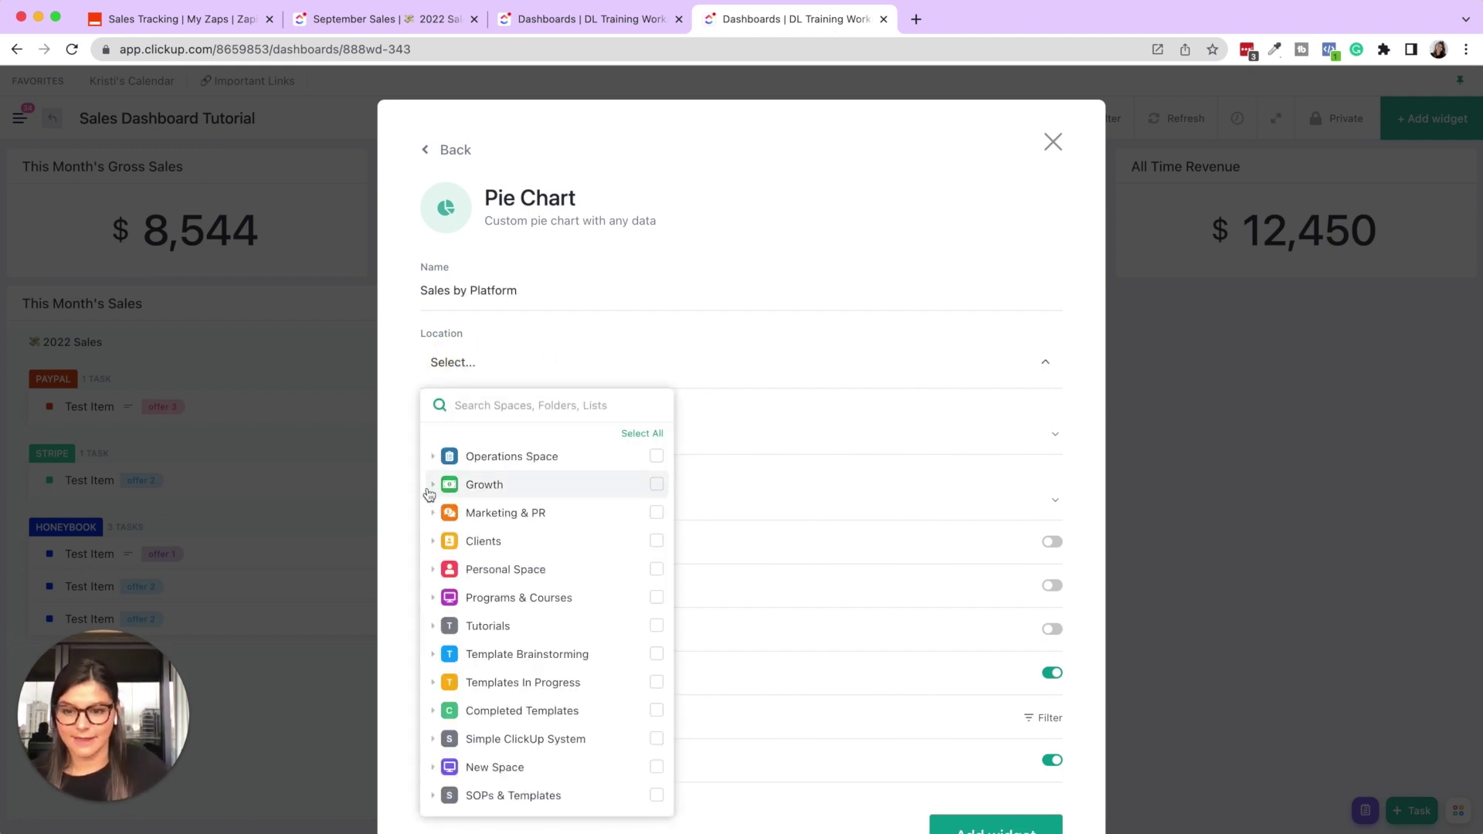
pyautogui.click(432, 484)
pyautogui.click(437, 511)
pyautogui.click(502, 510)
pyautogui.click(784, 303)
pyautogui.scroll(-2, 573, 427)
# Step: Group the slices by Status with all statuses included, valued by Money > Gross $
pyautogui.click(446, 369)
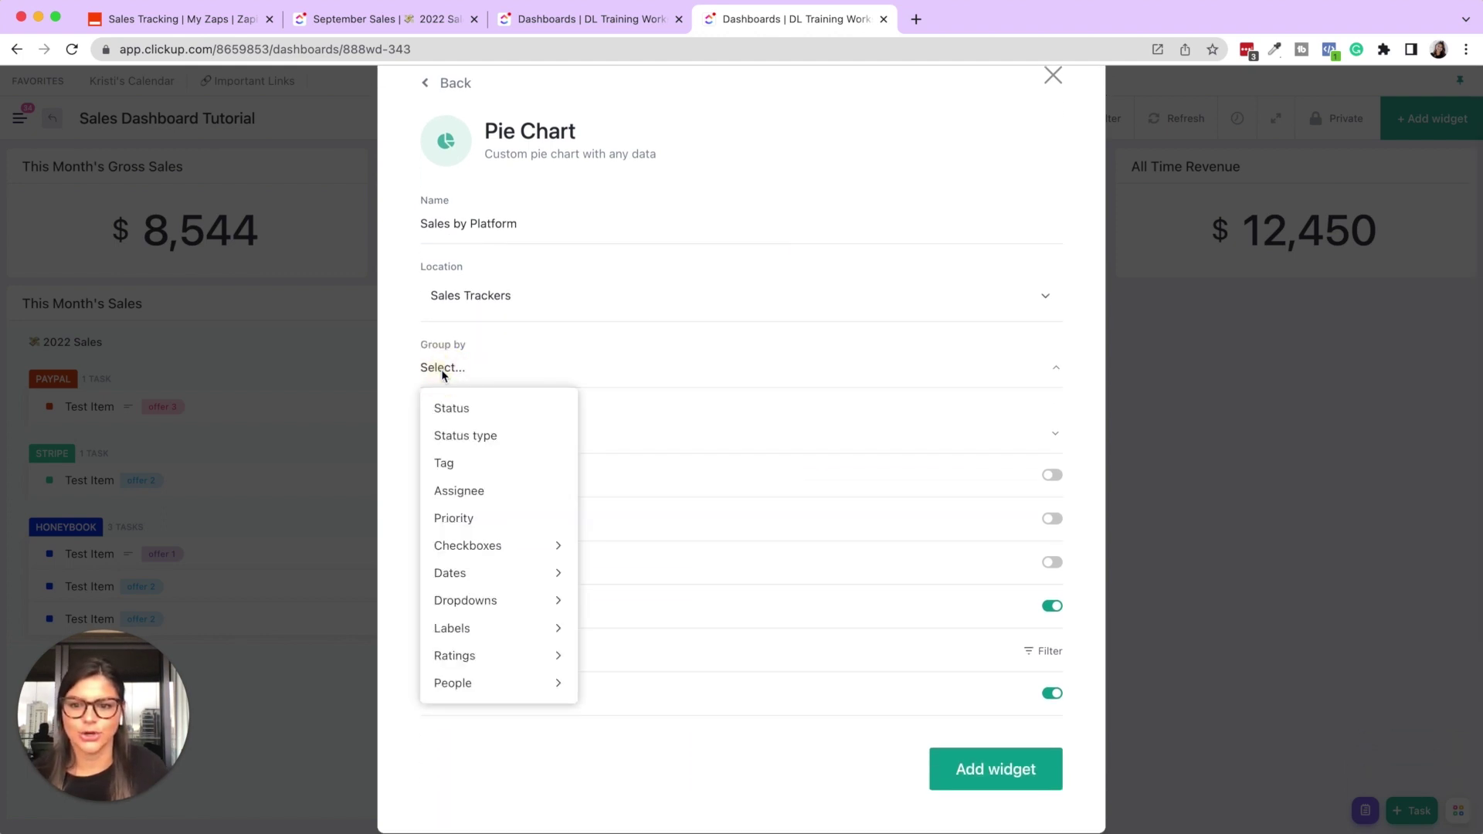
pyautogui.click(454, 407)
pyautogui.scroll(-1, 657, 312)
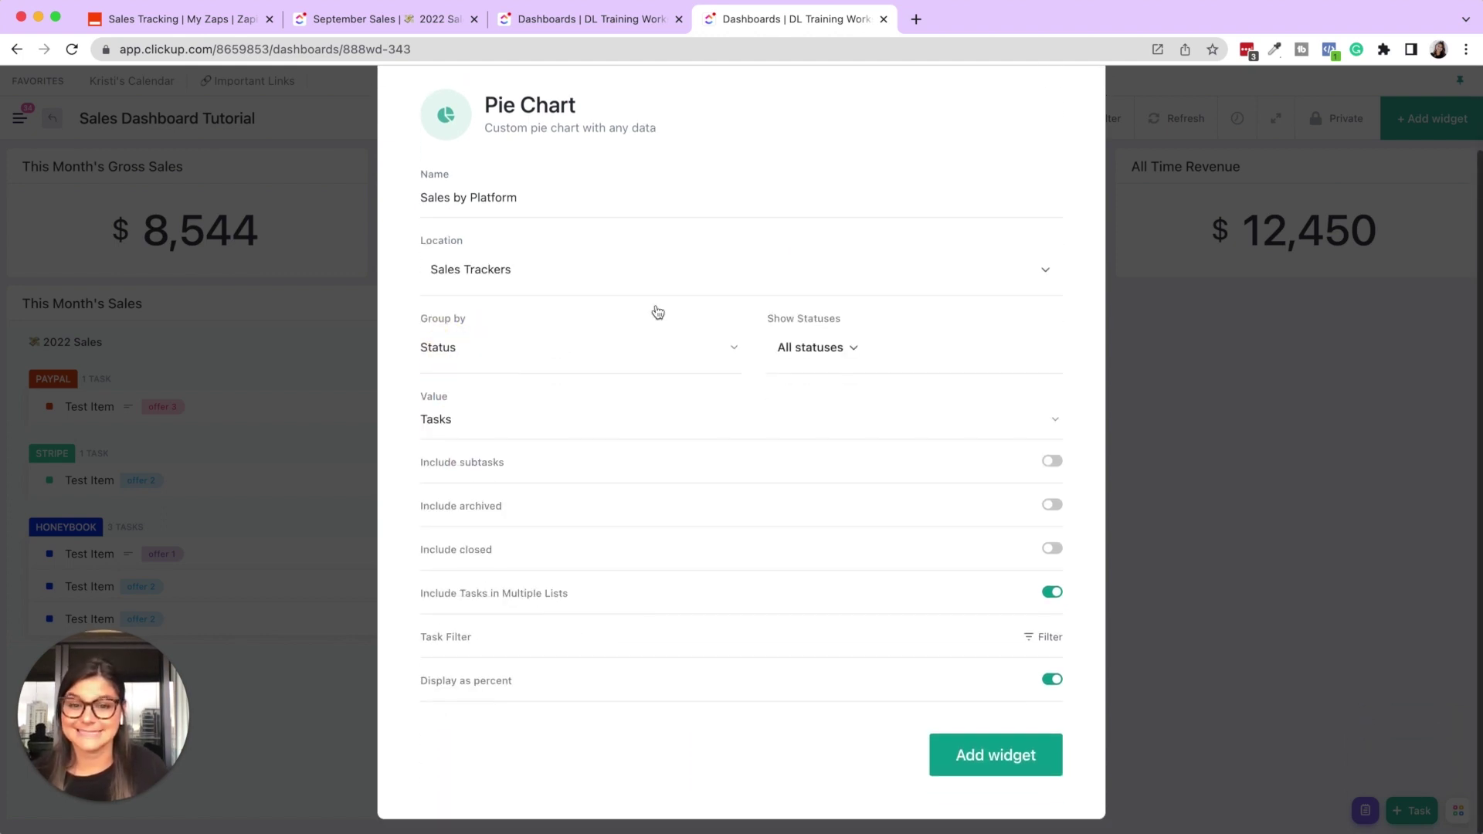
pyautogui.click(852, 347)
pyautogui.click(911, 318)
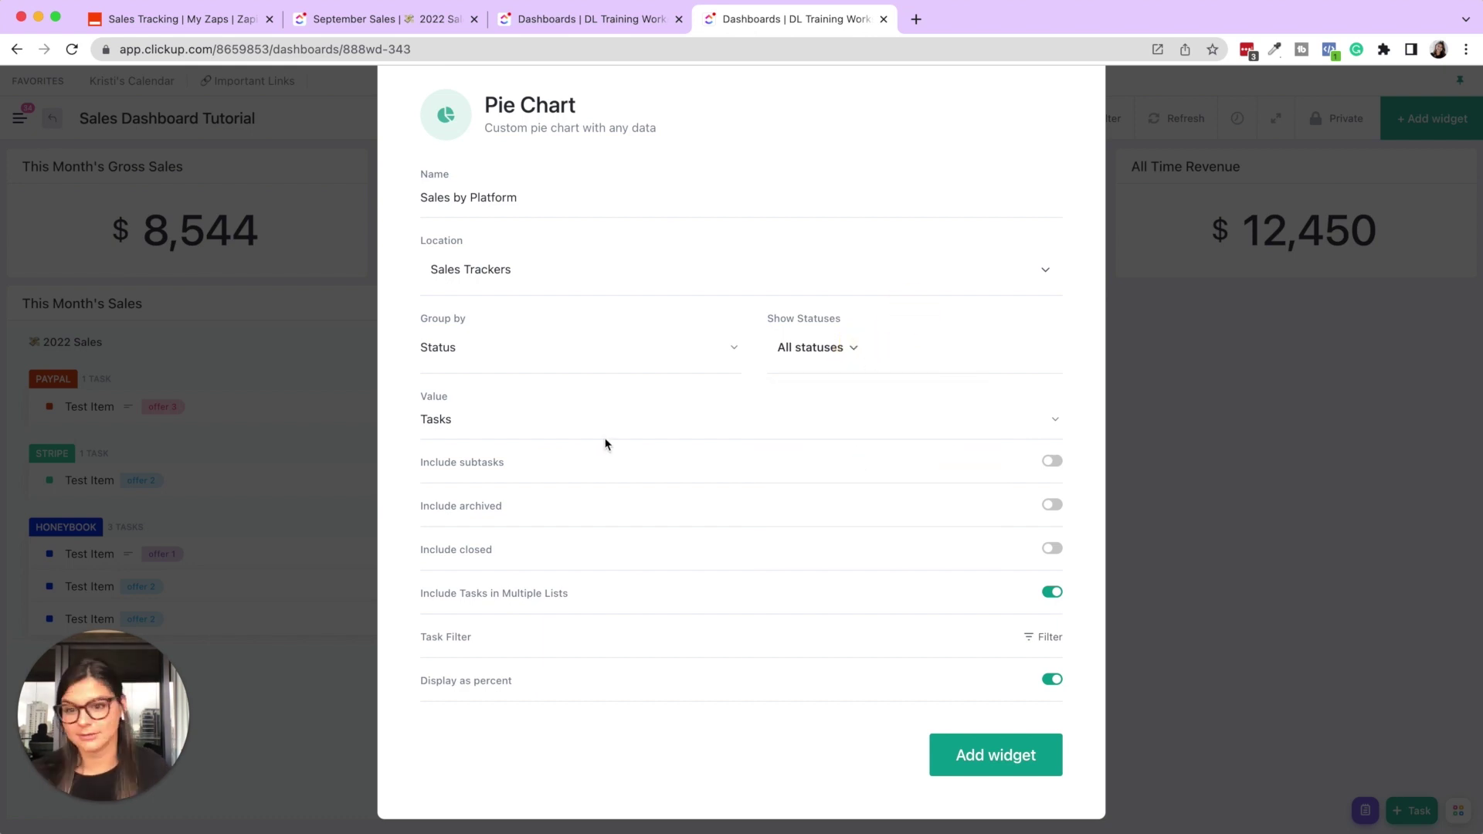
pyautogui.click(425, 425)
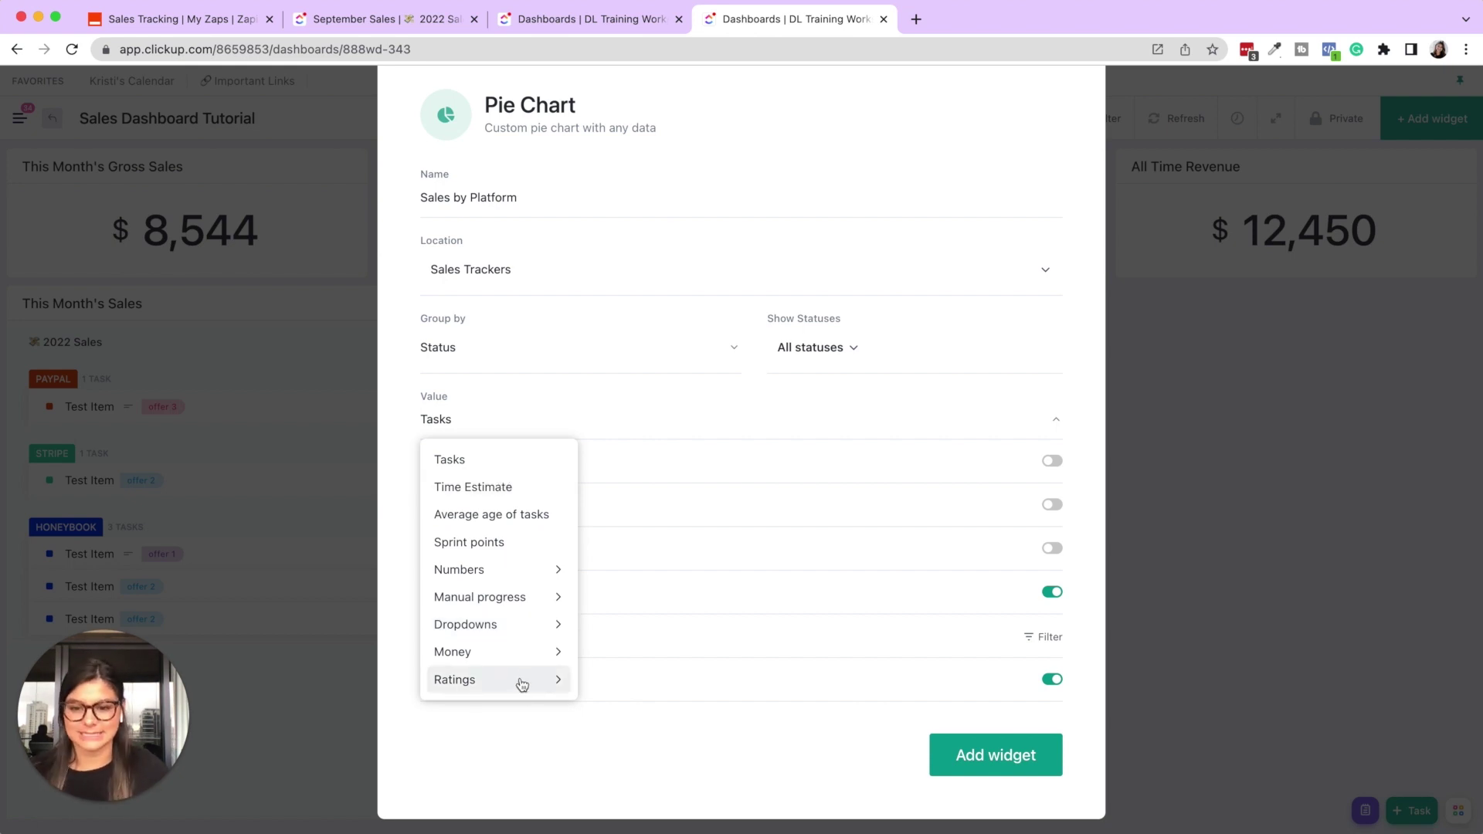
pyautogui.click(522, 655)
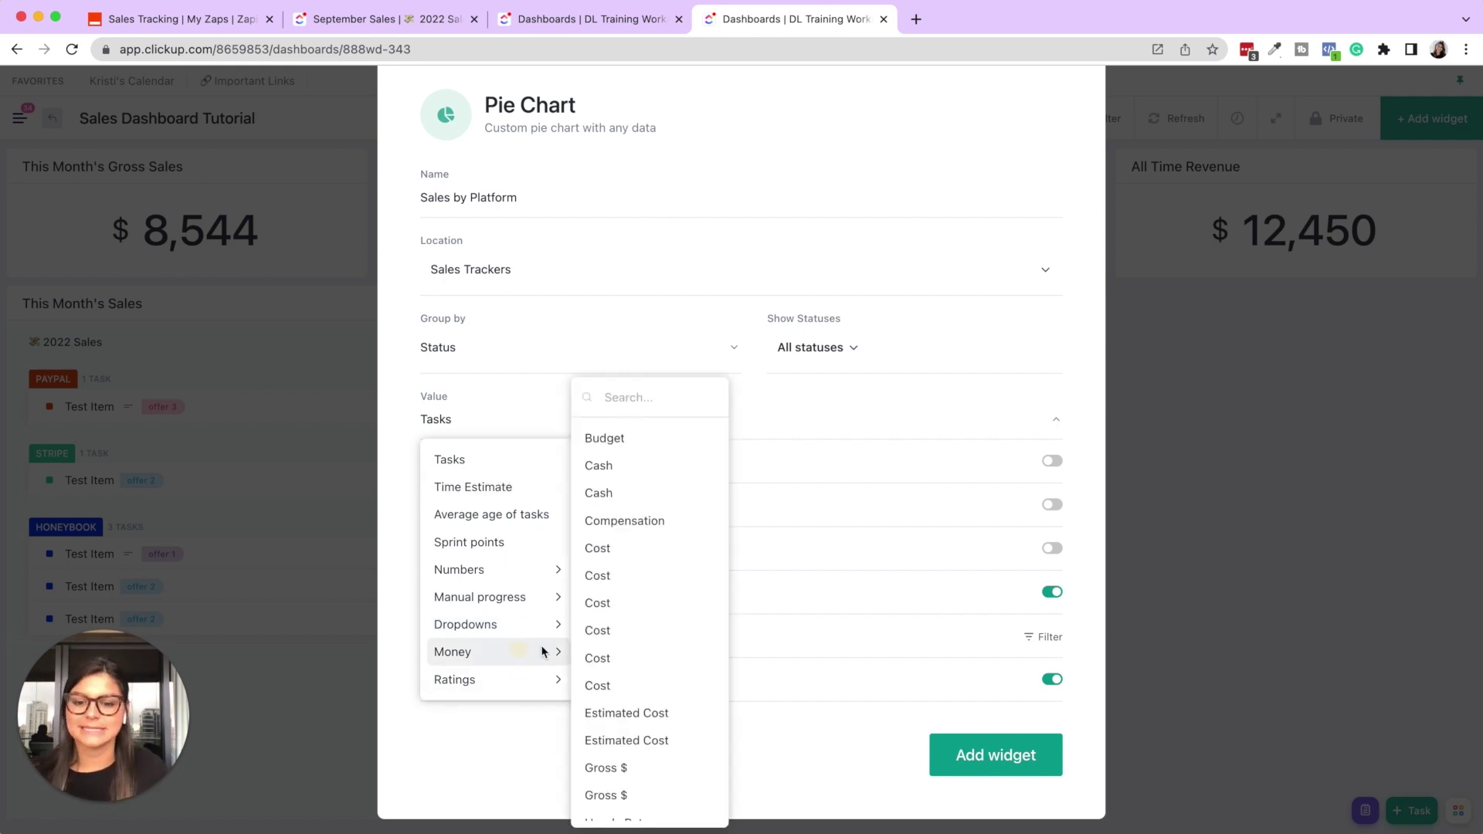
pyautogui.click(656, 766)
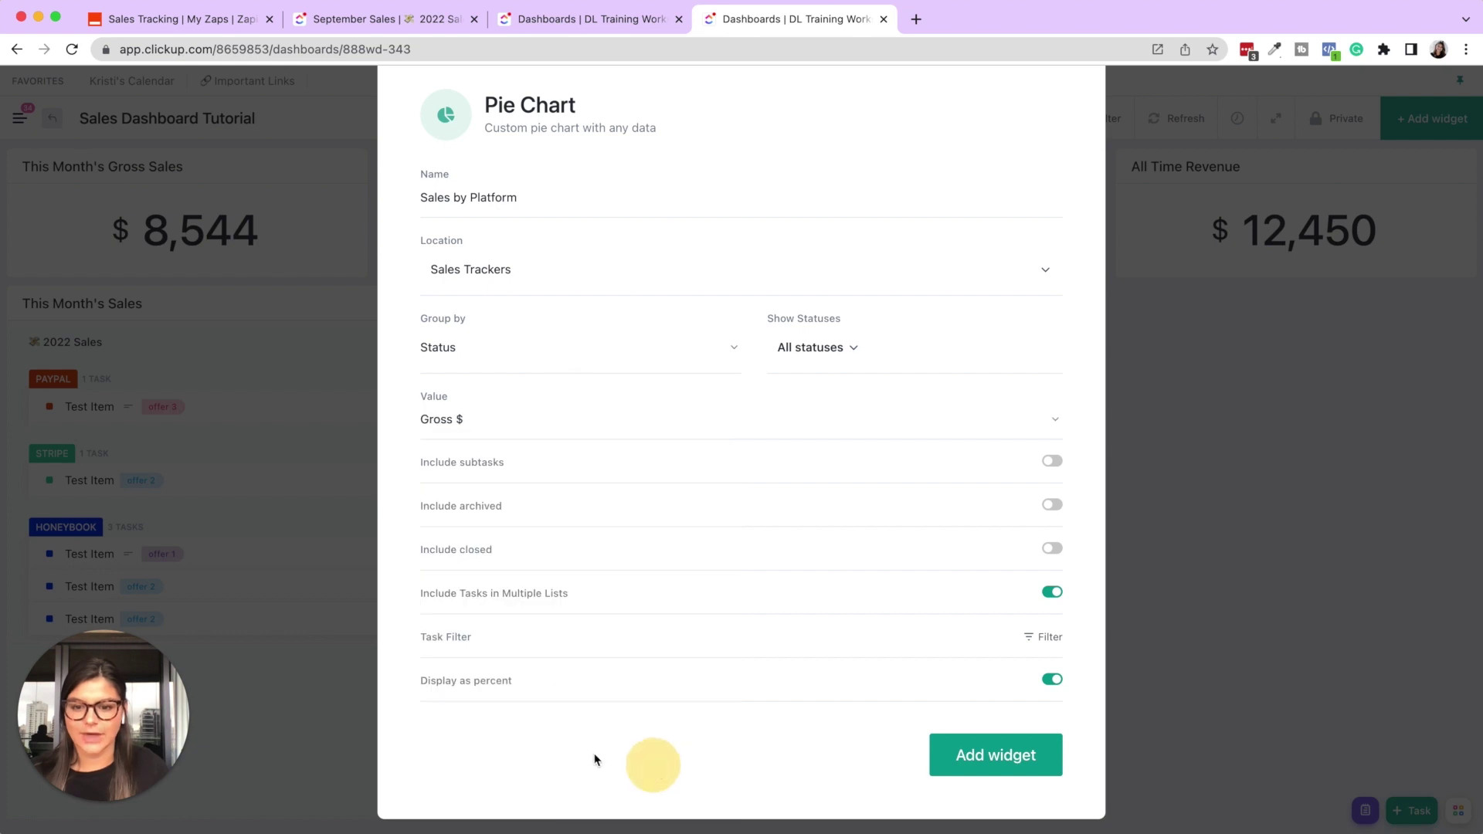
# Step: Add the Sales by Platform pie chart, shrink it to half width, and place it beside This Month's Sales
pyautogui.click(995, 757)
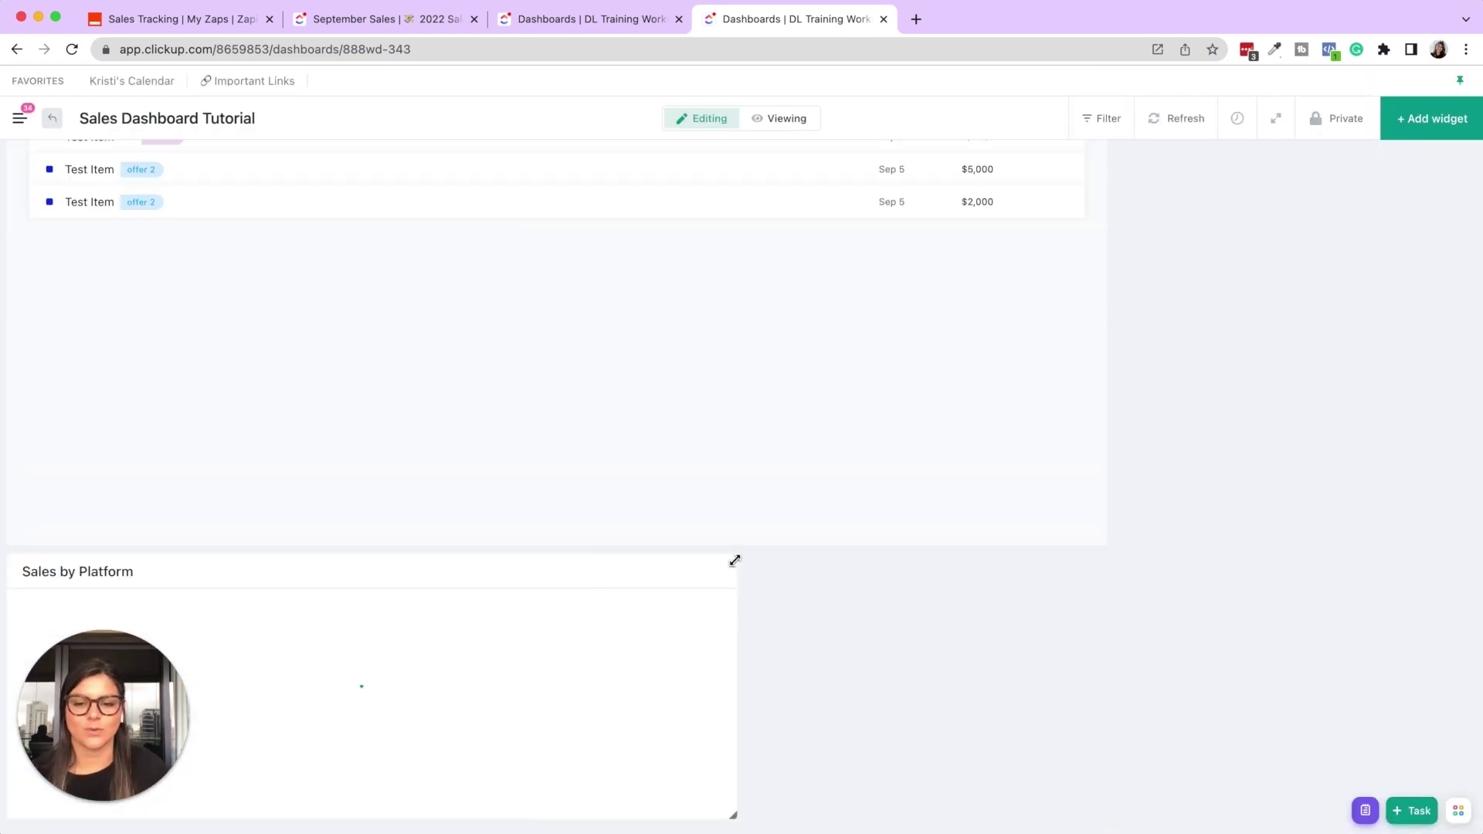
pyautogui.moveTo(734, 559); pyautogui.dragTo(336, 557)
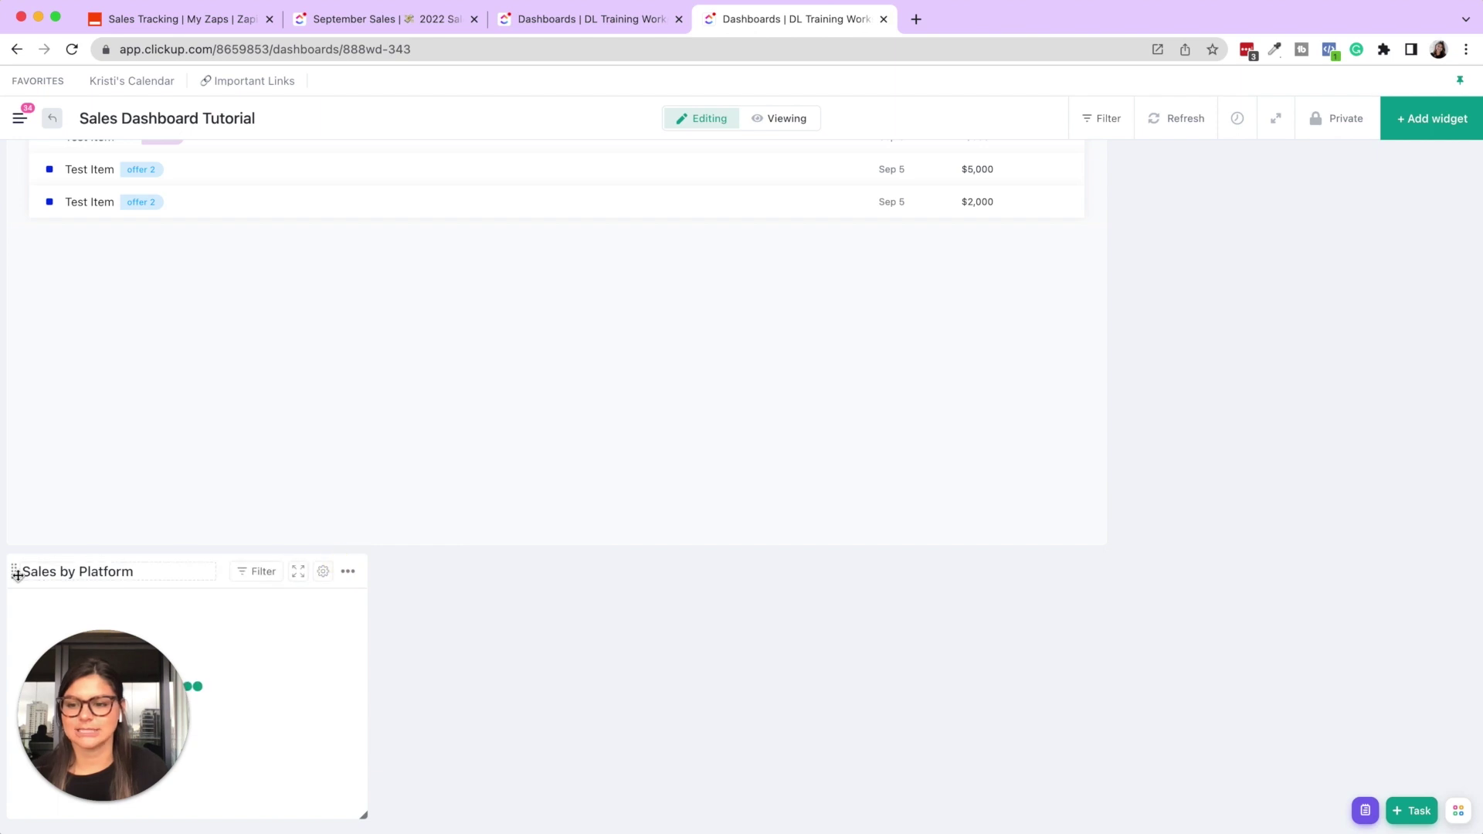
pyautogui.moveTo(13, 570); pyautogui.dragTo(1143, 298)
pyautogui.moveTo(1124, 708); pyautogui.dragTo(1145, 354)
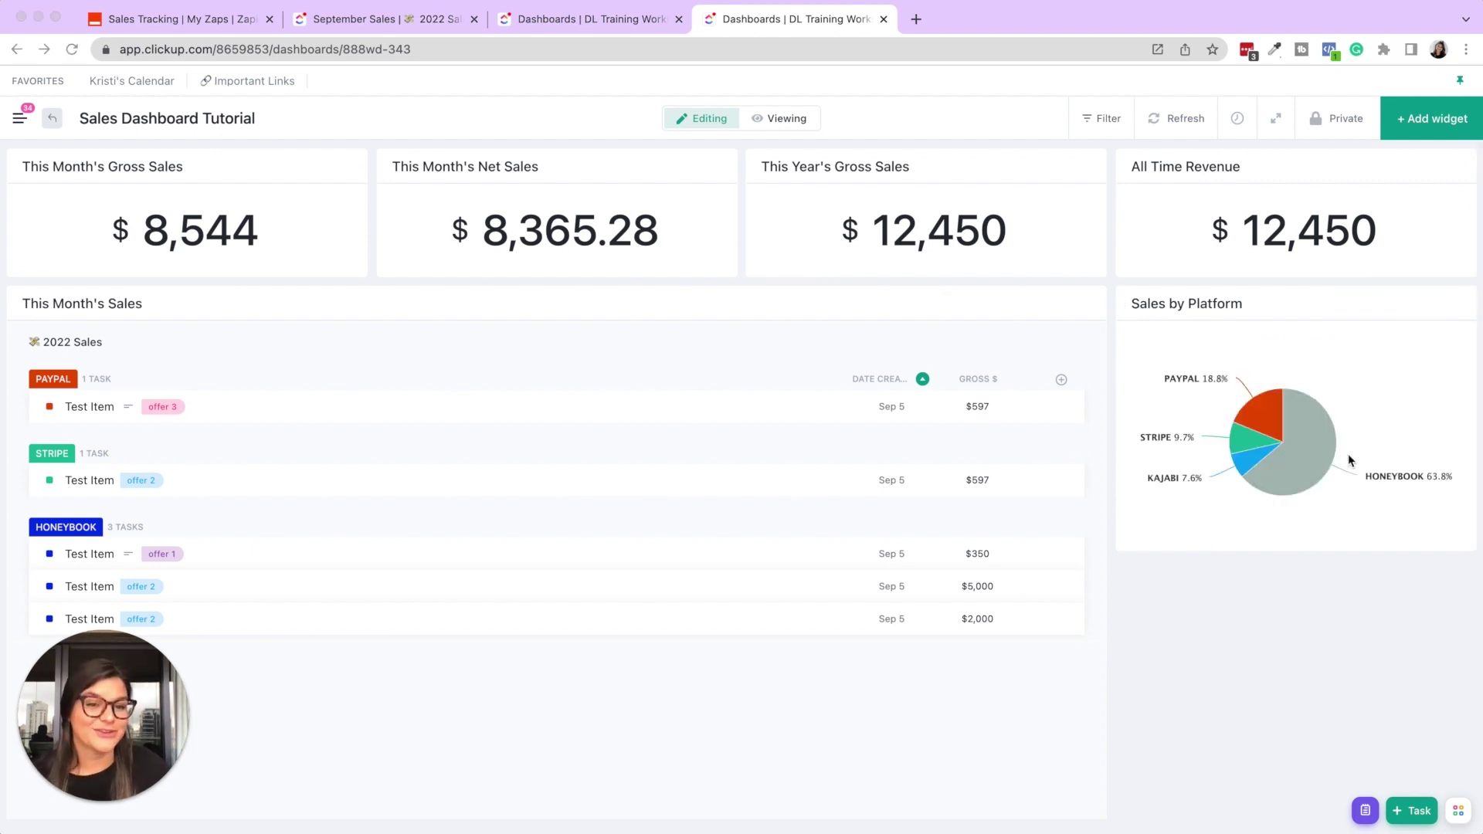
pyautogui.click(1308, 455)
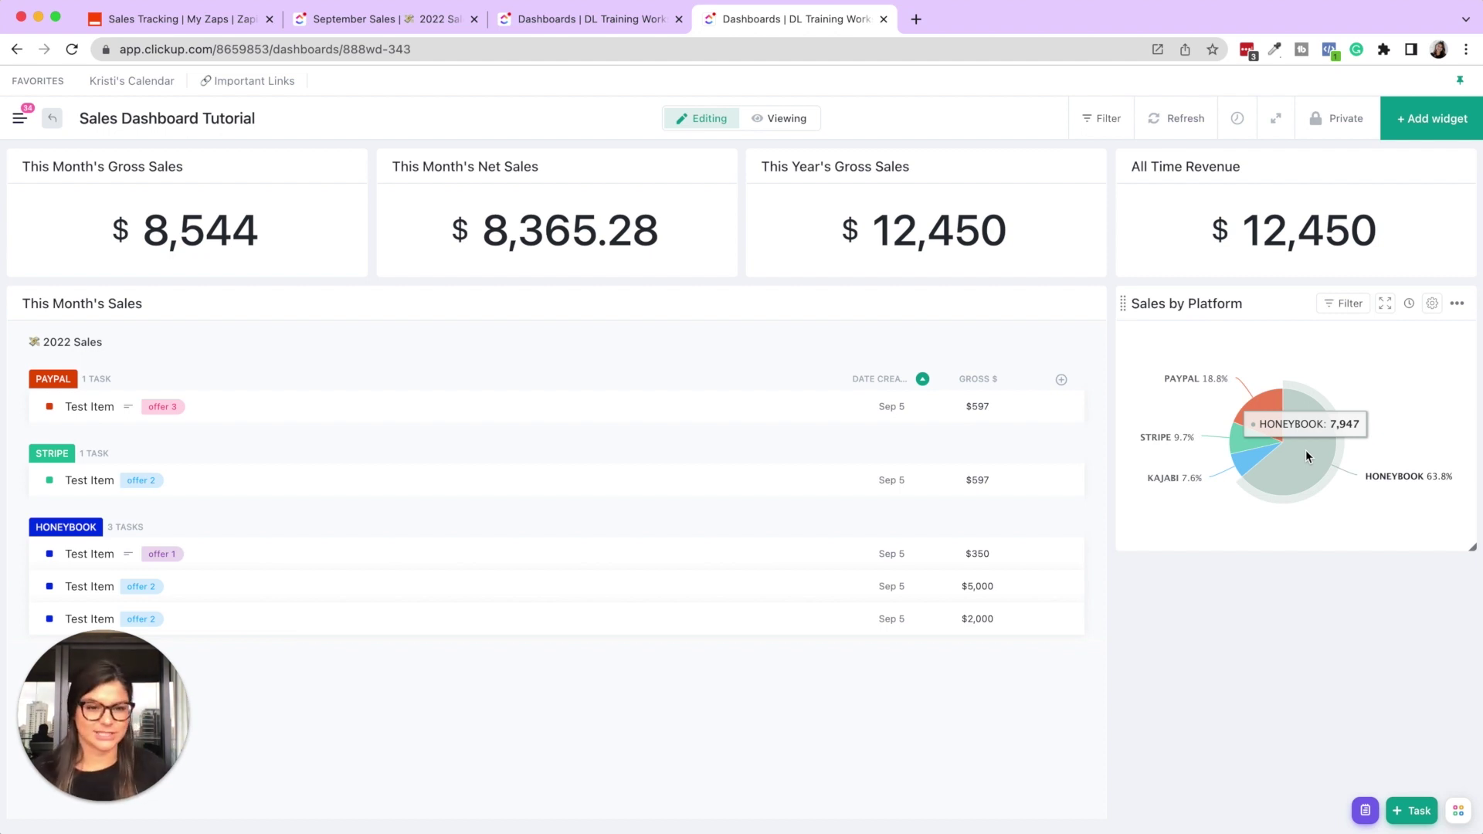
pyautogui.moveTo(1268, 426)
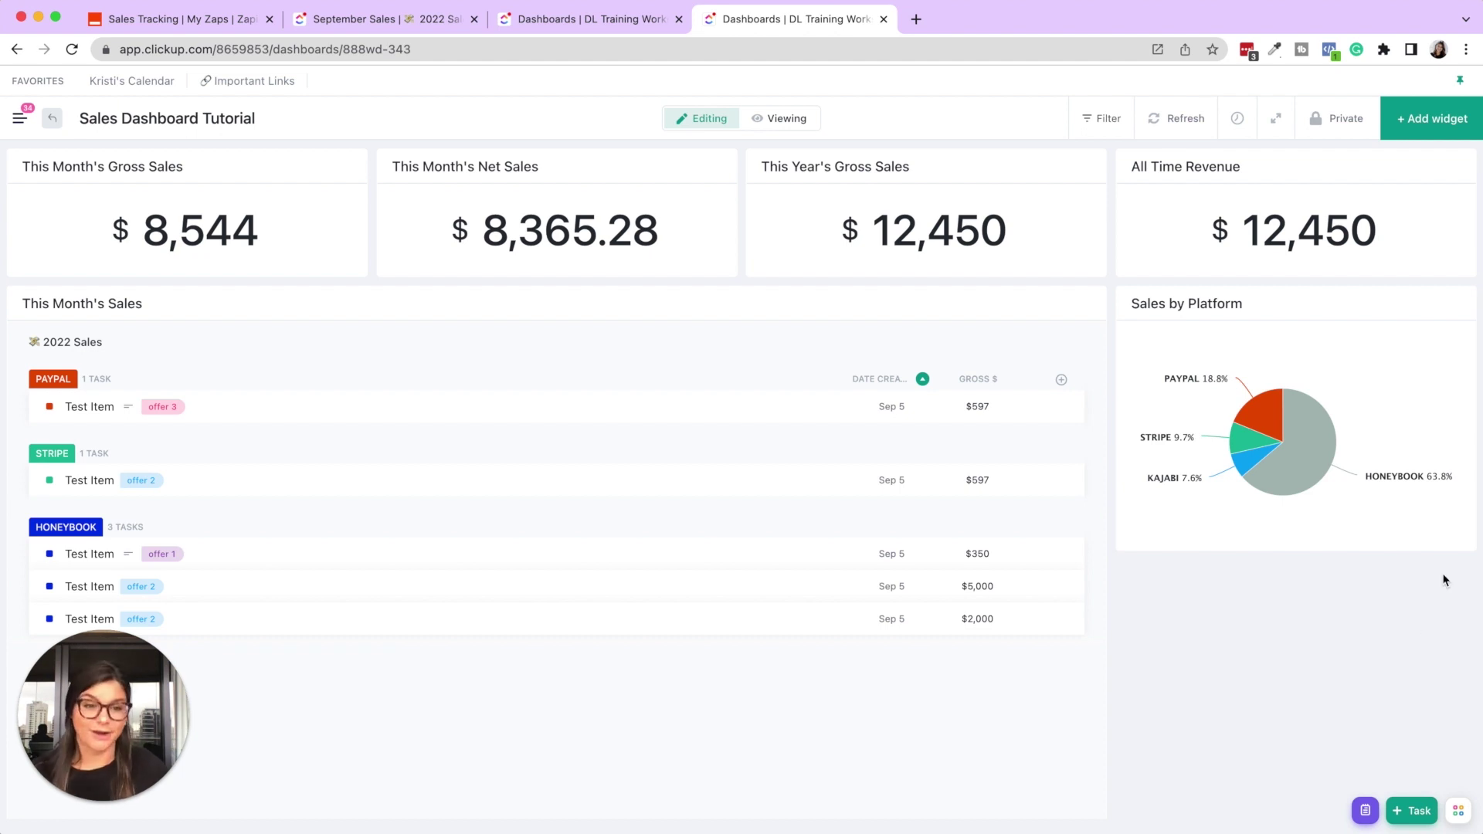
pyautogui.moveTo(1417, 312)
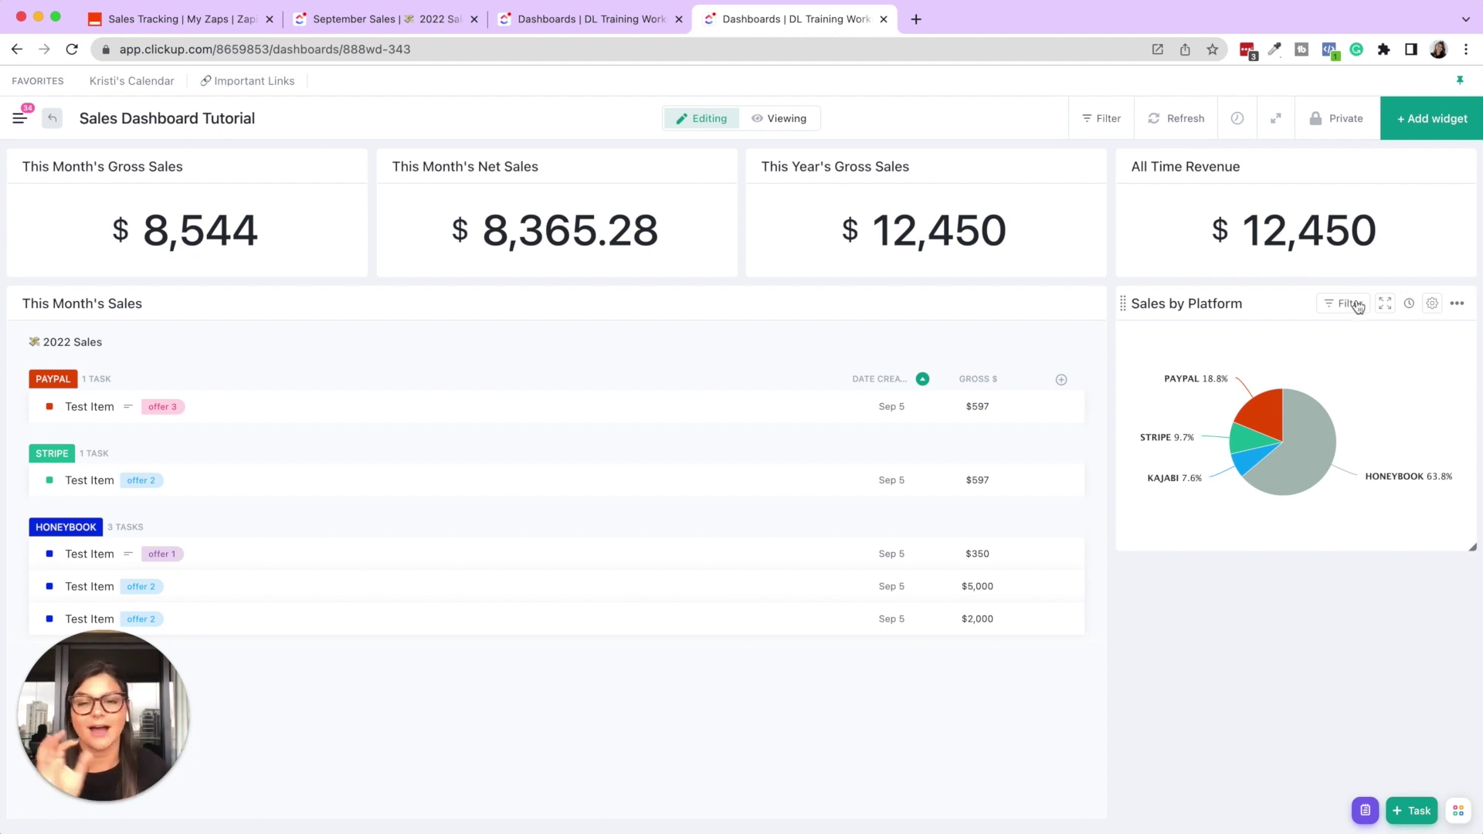
# Step: Duplicate the Sales by Platform pie chart and rename the copy Sales by Offer
pyautogui.click(1459, 309)
pyautogui.click(1398, 342)
pyautogui.click(1271, 573)
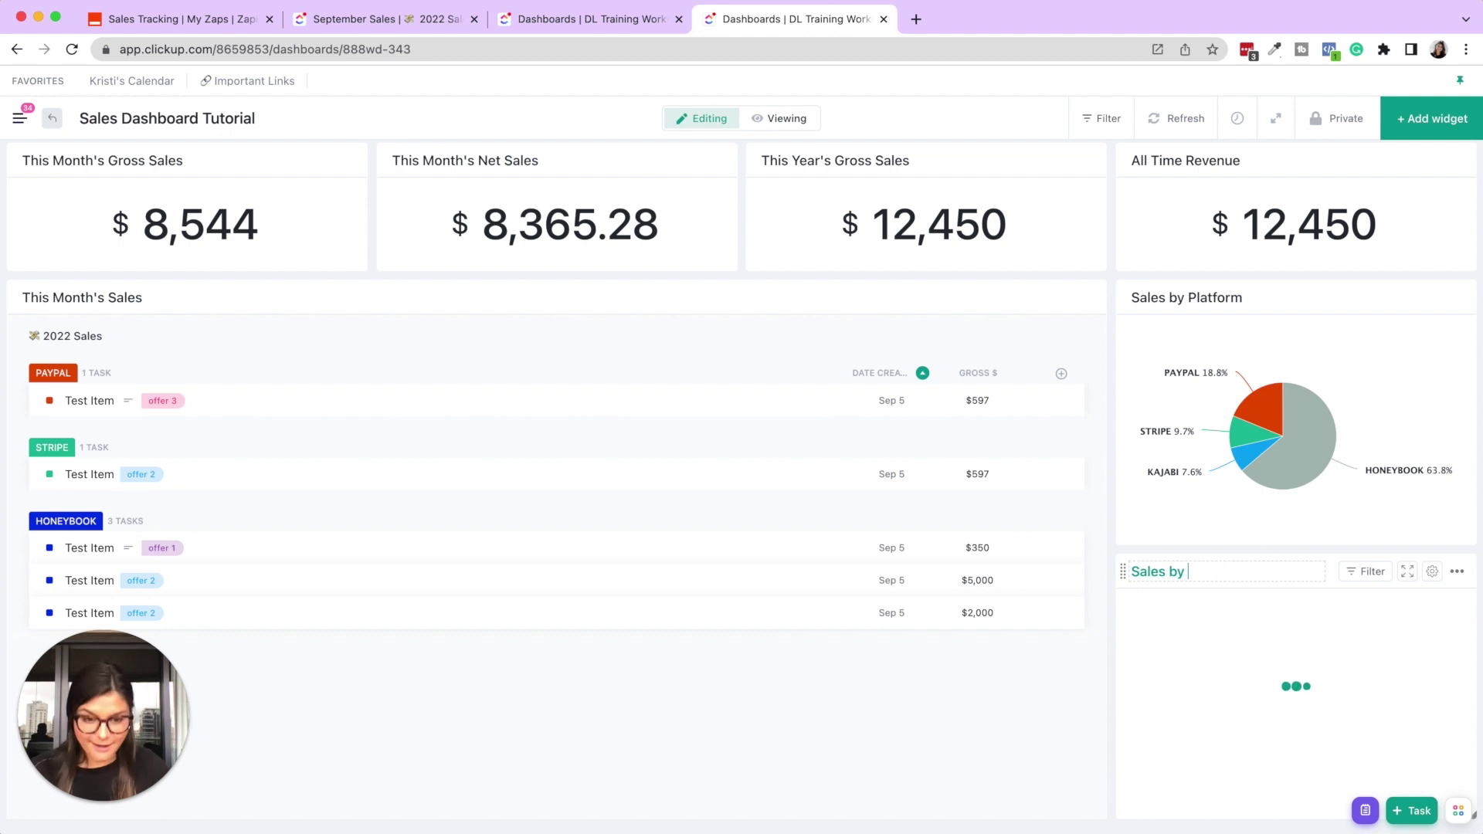
# Step: Regroup the Sales by Offer chart by Tag, keeping All Tags, and save it
pyautogui.click(1432, 571)
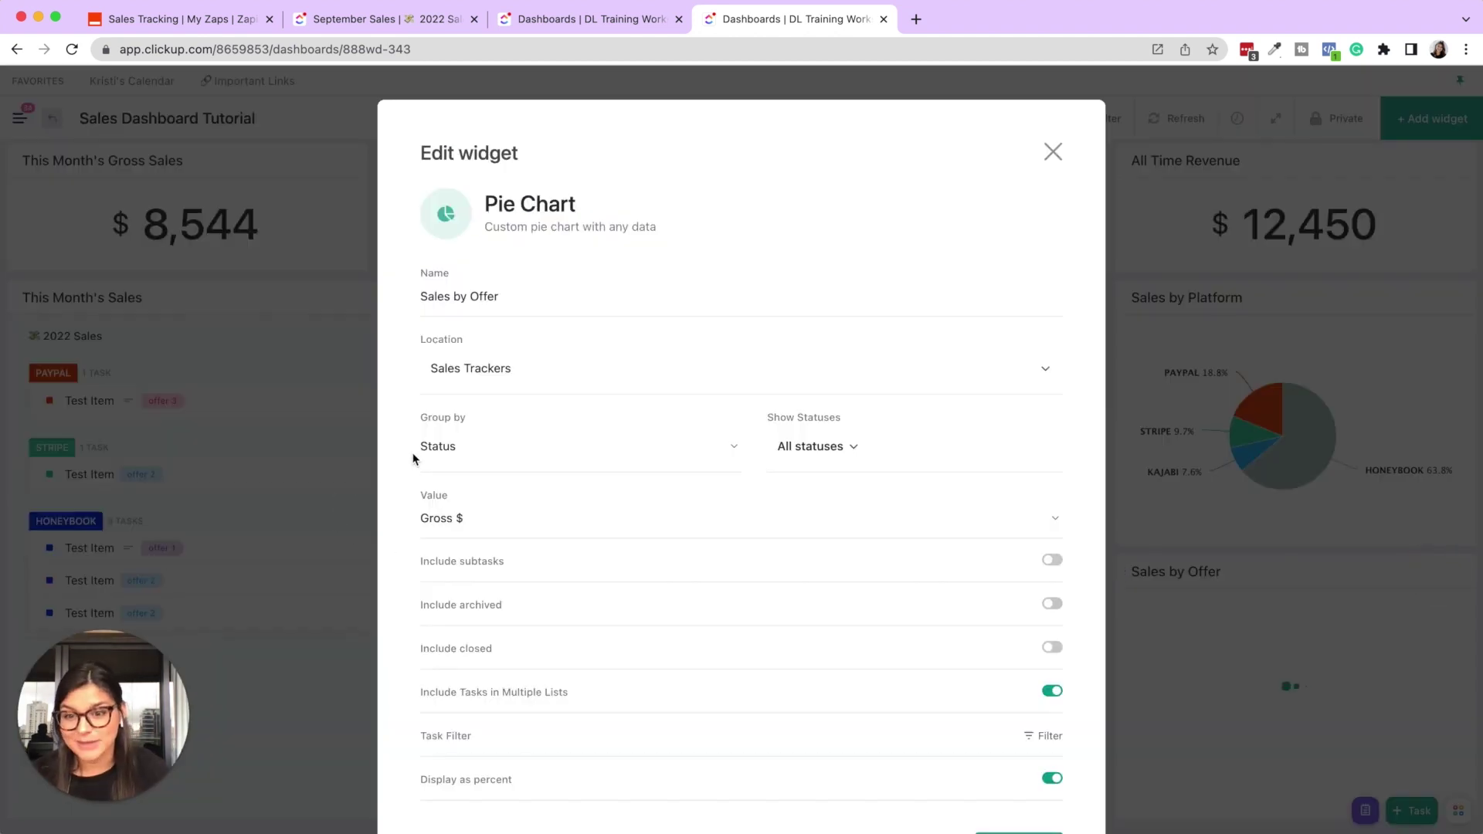
pyautogui.click(446, 448)
pyautogui.click(444, 562)
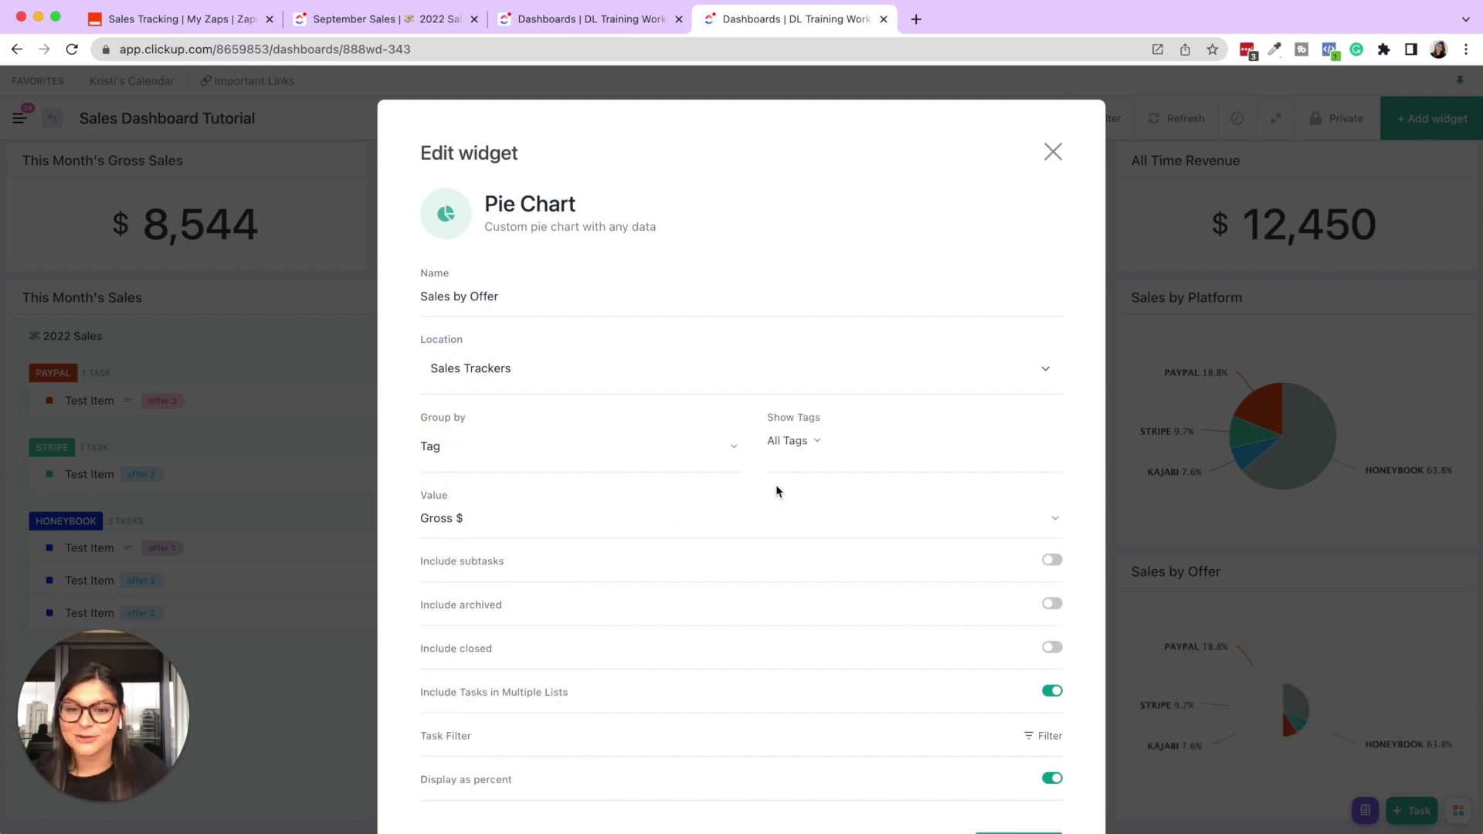
pyautogui.click(787, 441)
pyautogui.click(960, 422)
pyautogui.scroll(-3, 981, 587)
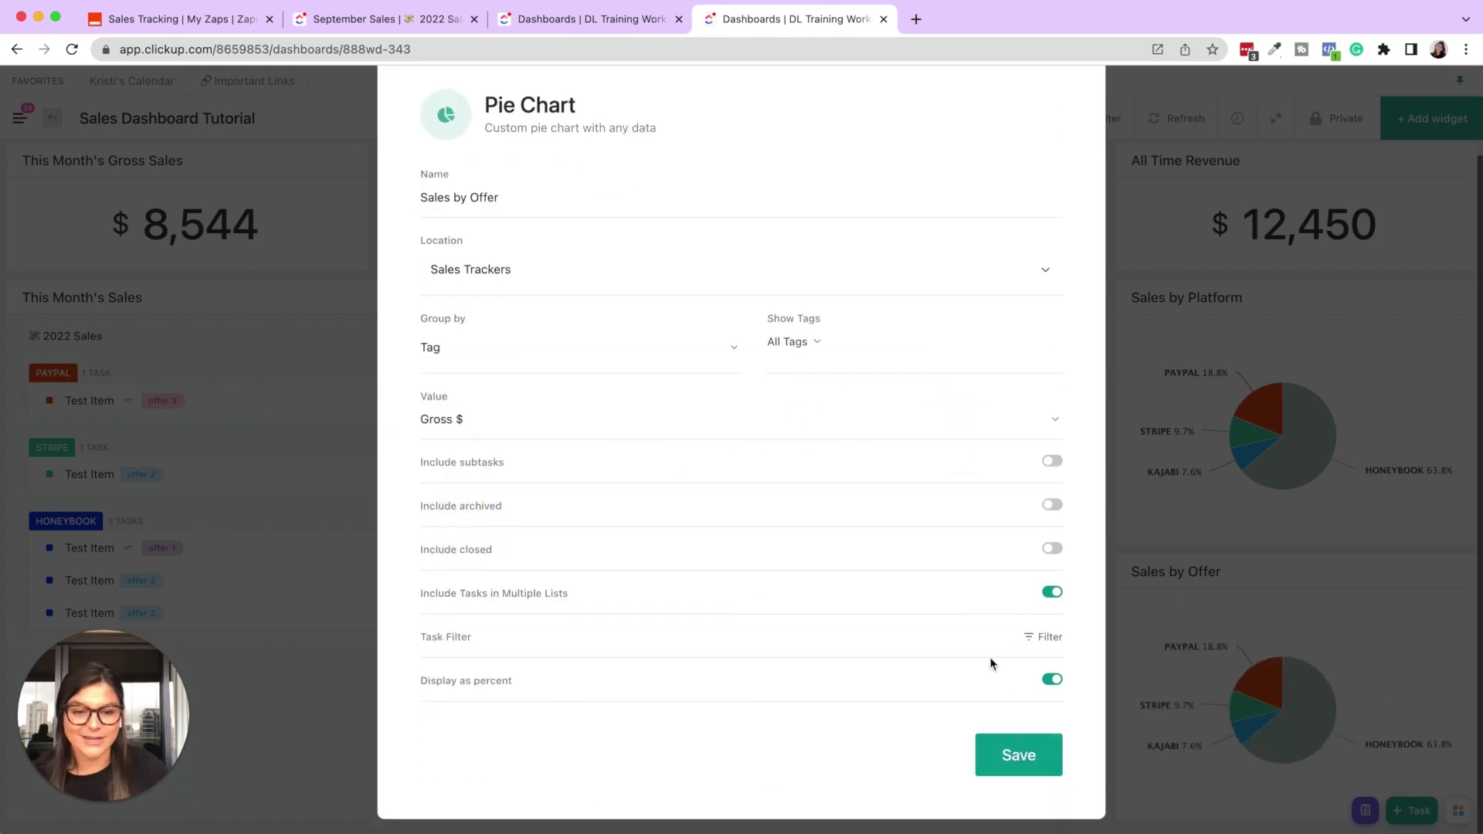
pyautogui.click(1012, 755)
pyautogui.scroll(-2, 1228, 567)
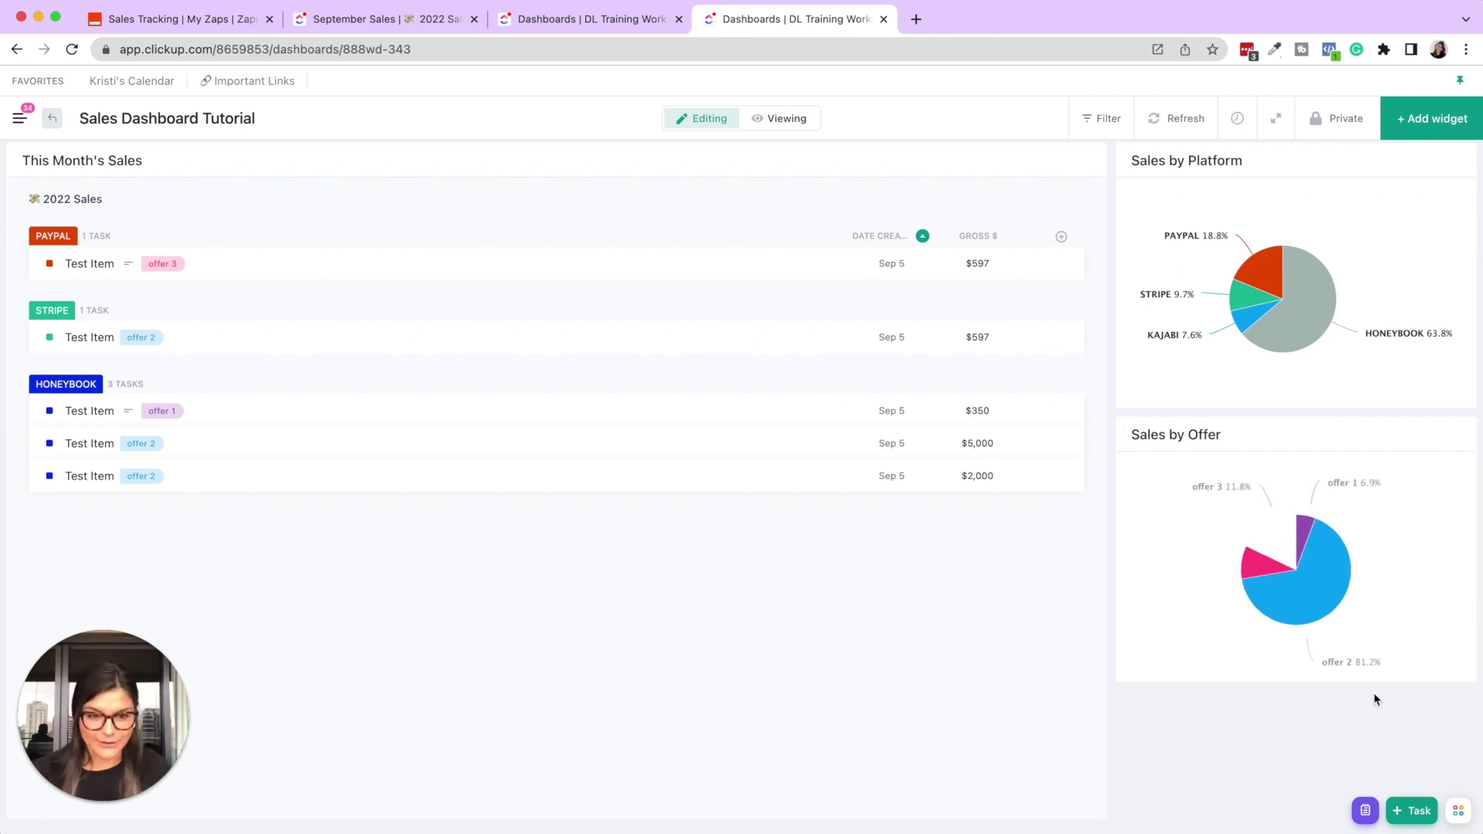
pyautogui.moveTo(1347, 599)
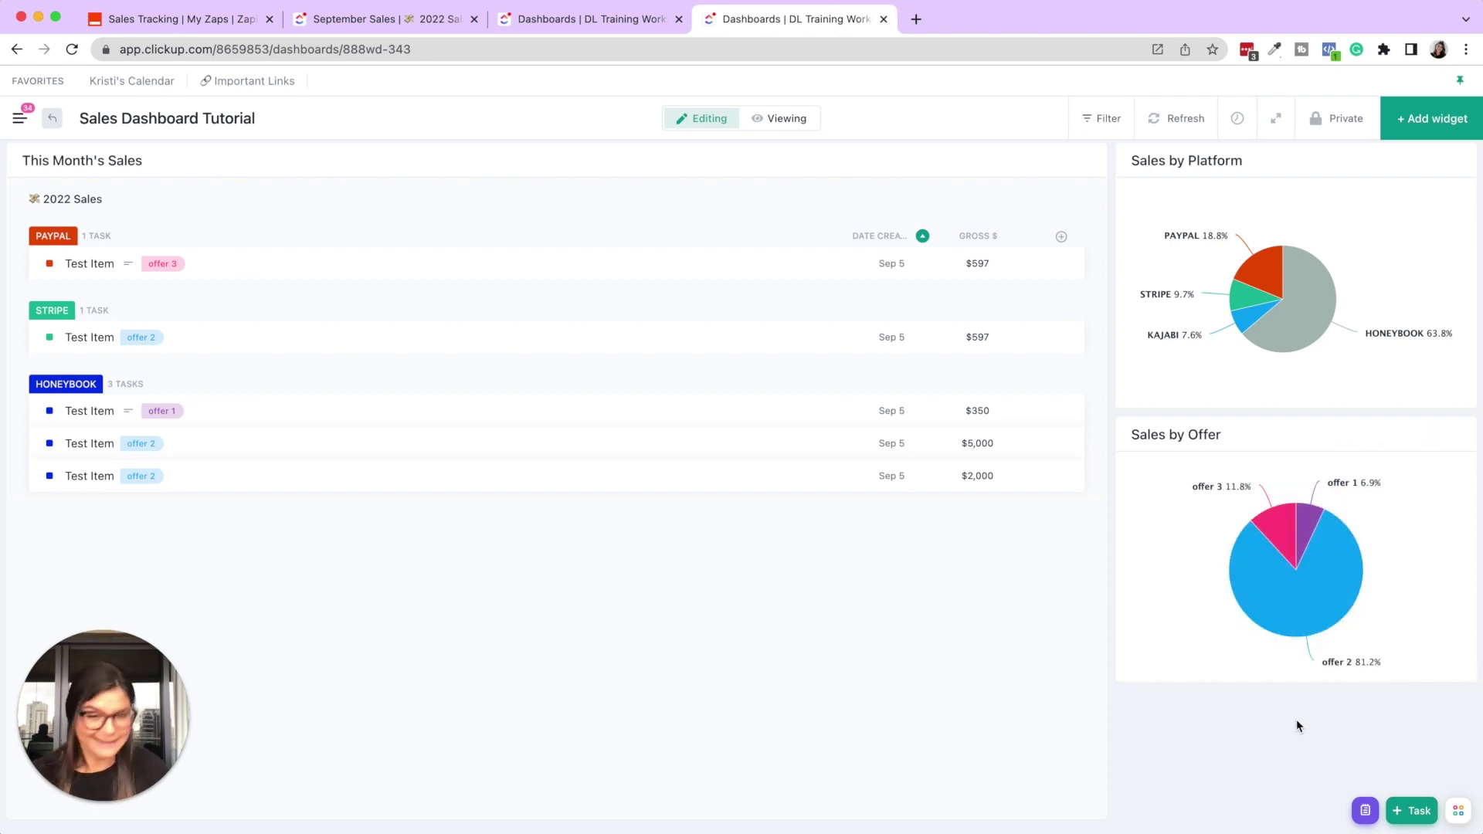
# Step: Start a custom Bar Chart widget and name it Sales by Month
pyautogui.click(1433, 118)
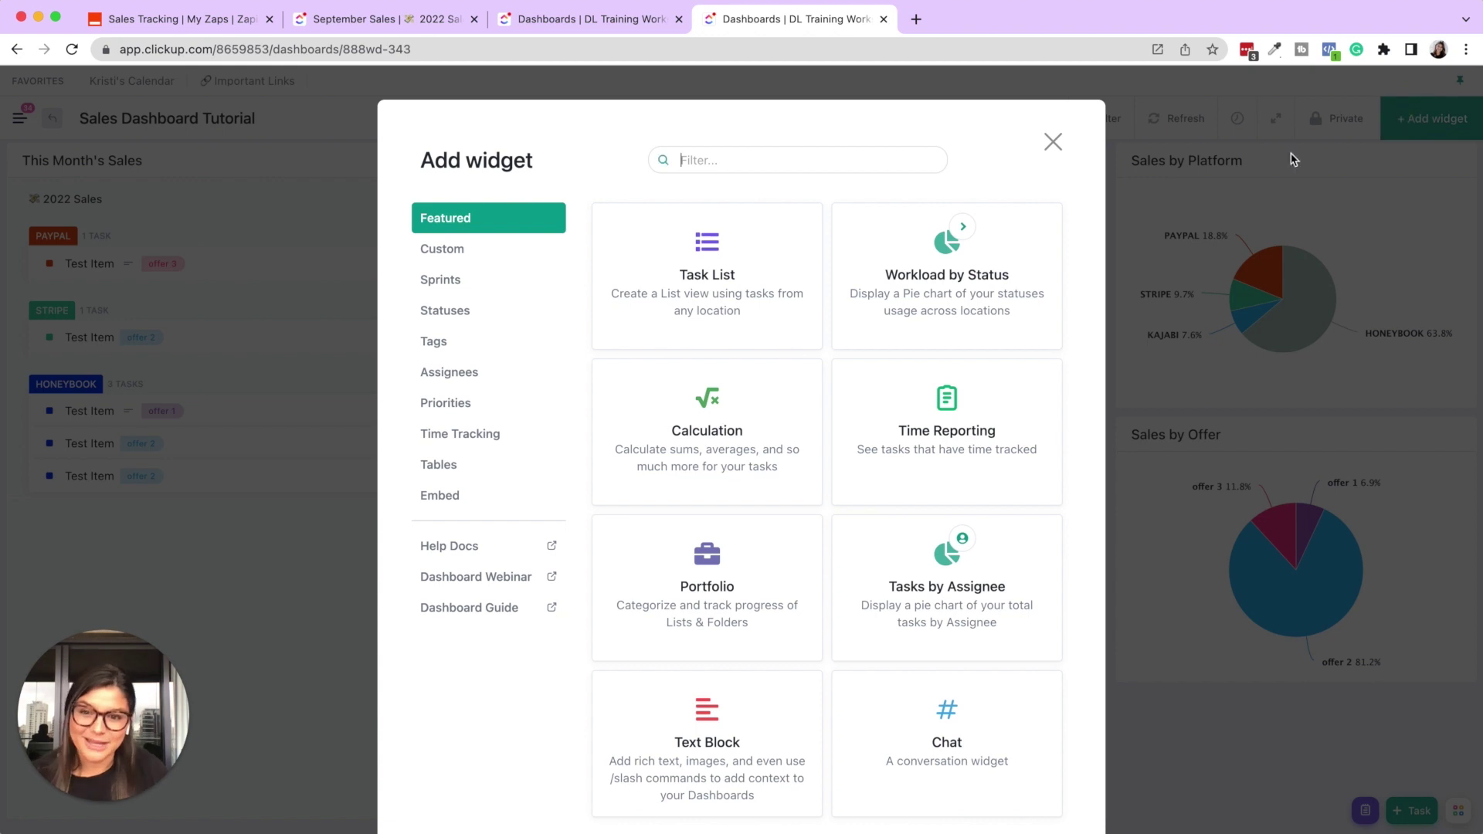
pyautogui.click(443, 251)
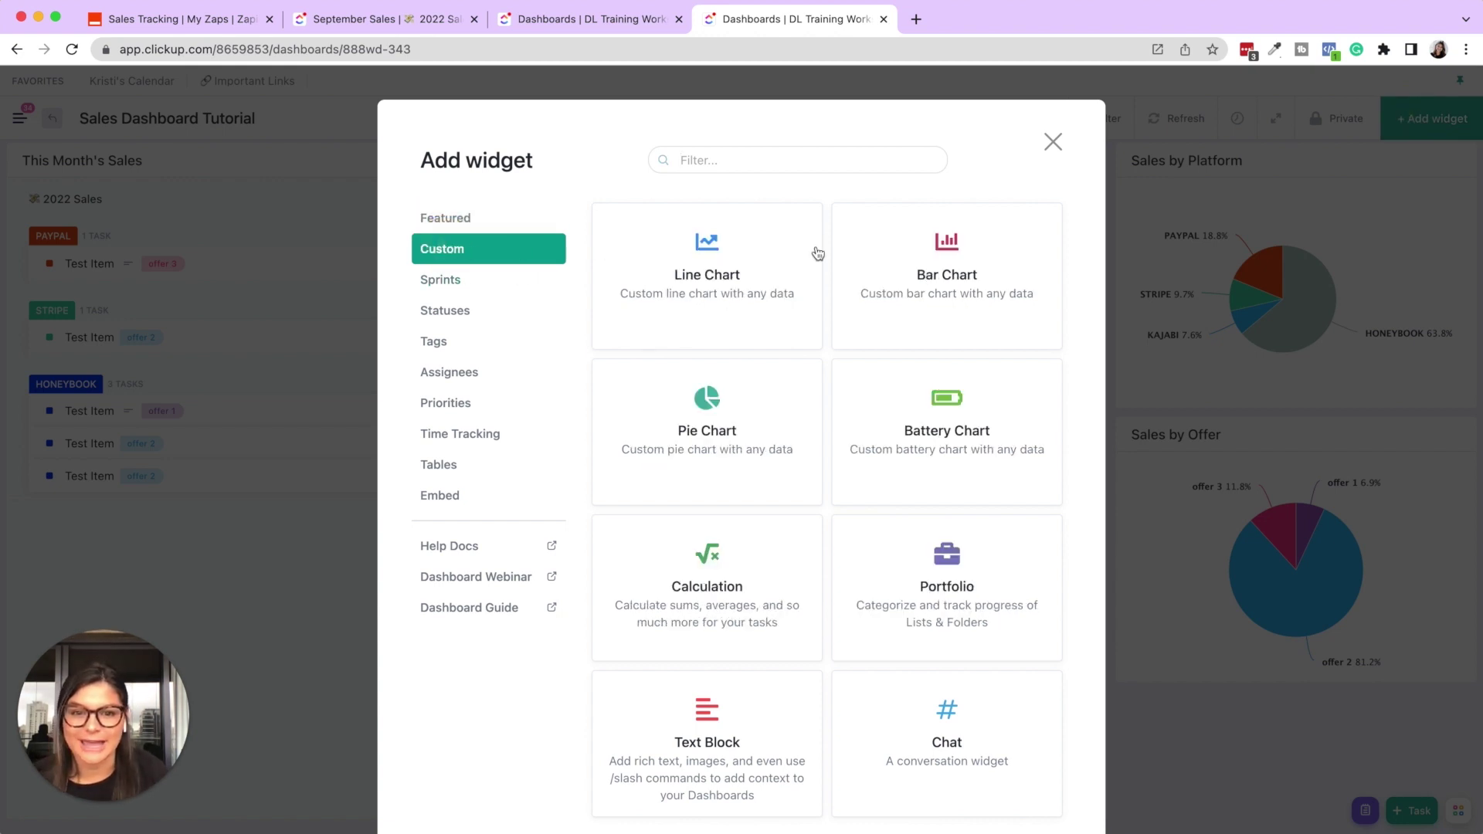
pyautogui.click(888, 263)
pyautogui.click(599, 285)
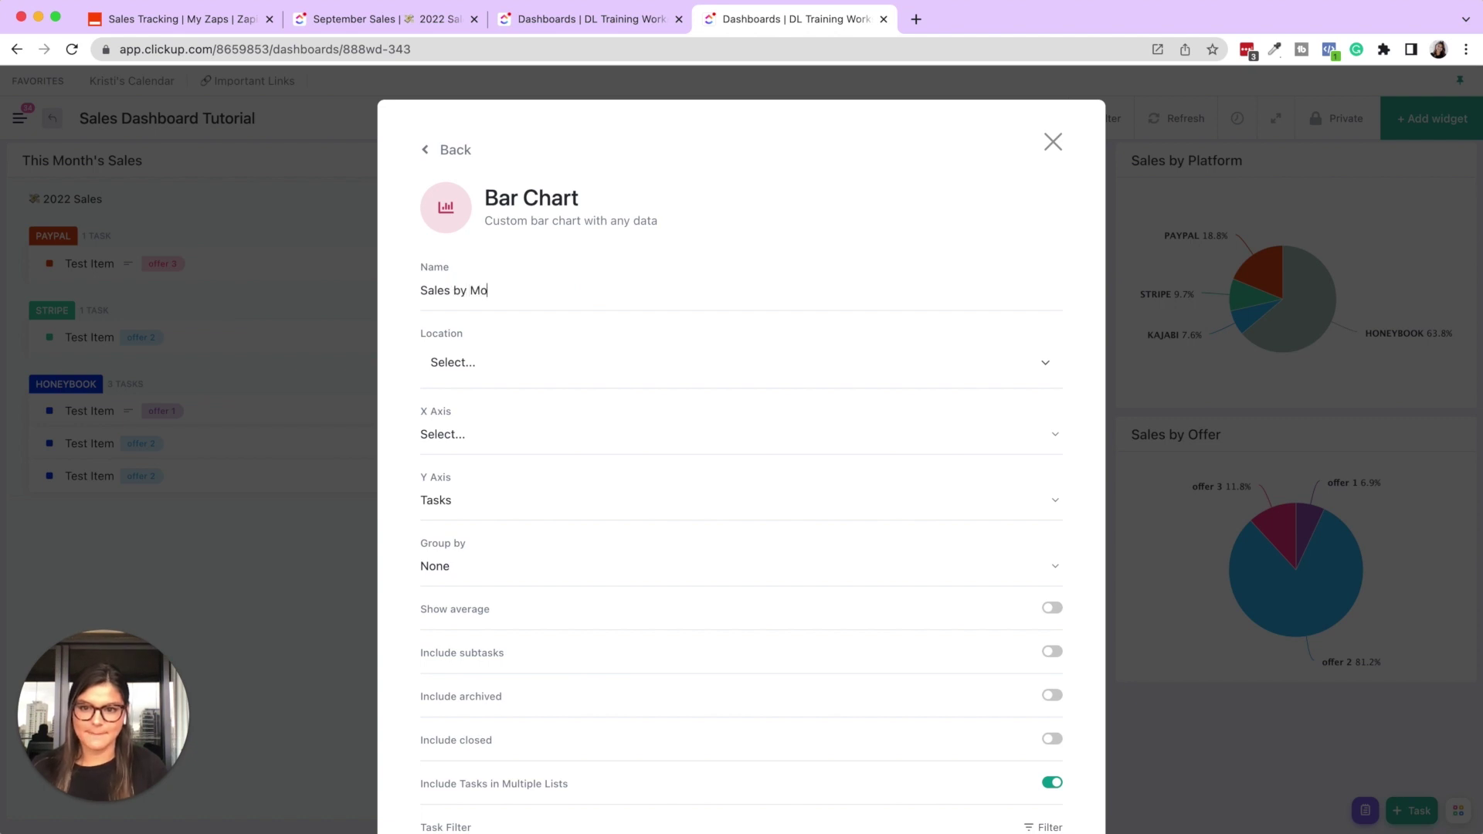
# Step: Set the chart's location to the Sales Trackers folder in the Growth space
pyautogui.click(530, 364)
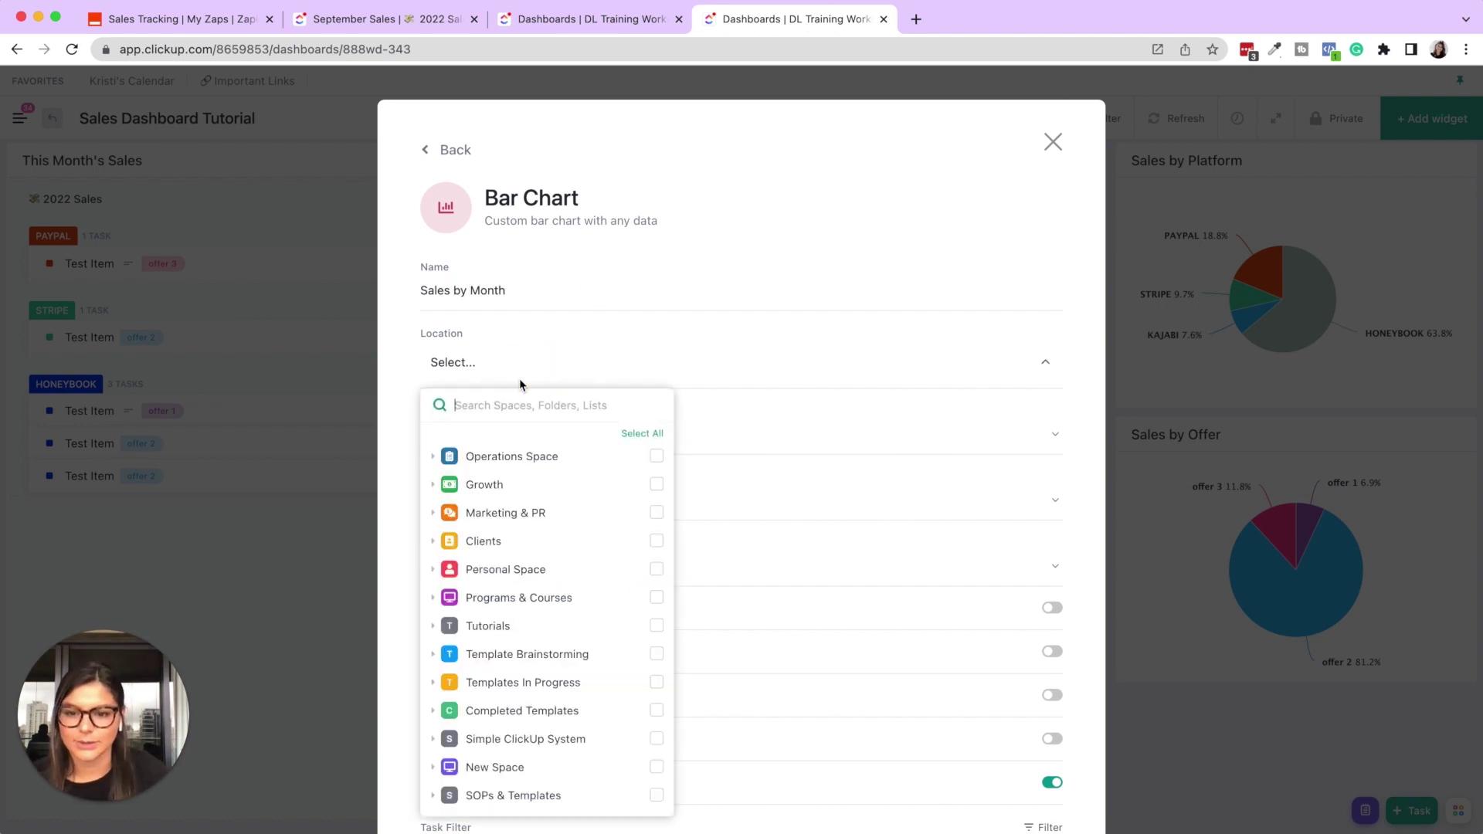
pyautogui.click(432, 482)
pyautogui.click(437, 509)
pyautogui.click(472, 532)
pyautogui.click(887, 341)
pyautogui.scroll(-3, 679, 354)
# Step: Check the demo dashboard's task list and Sales by Month chart settings for reference
pyautogui.click(462, 294)
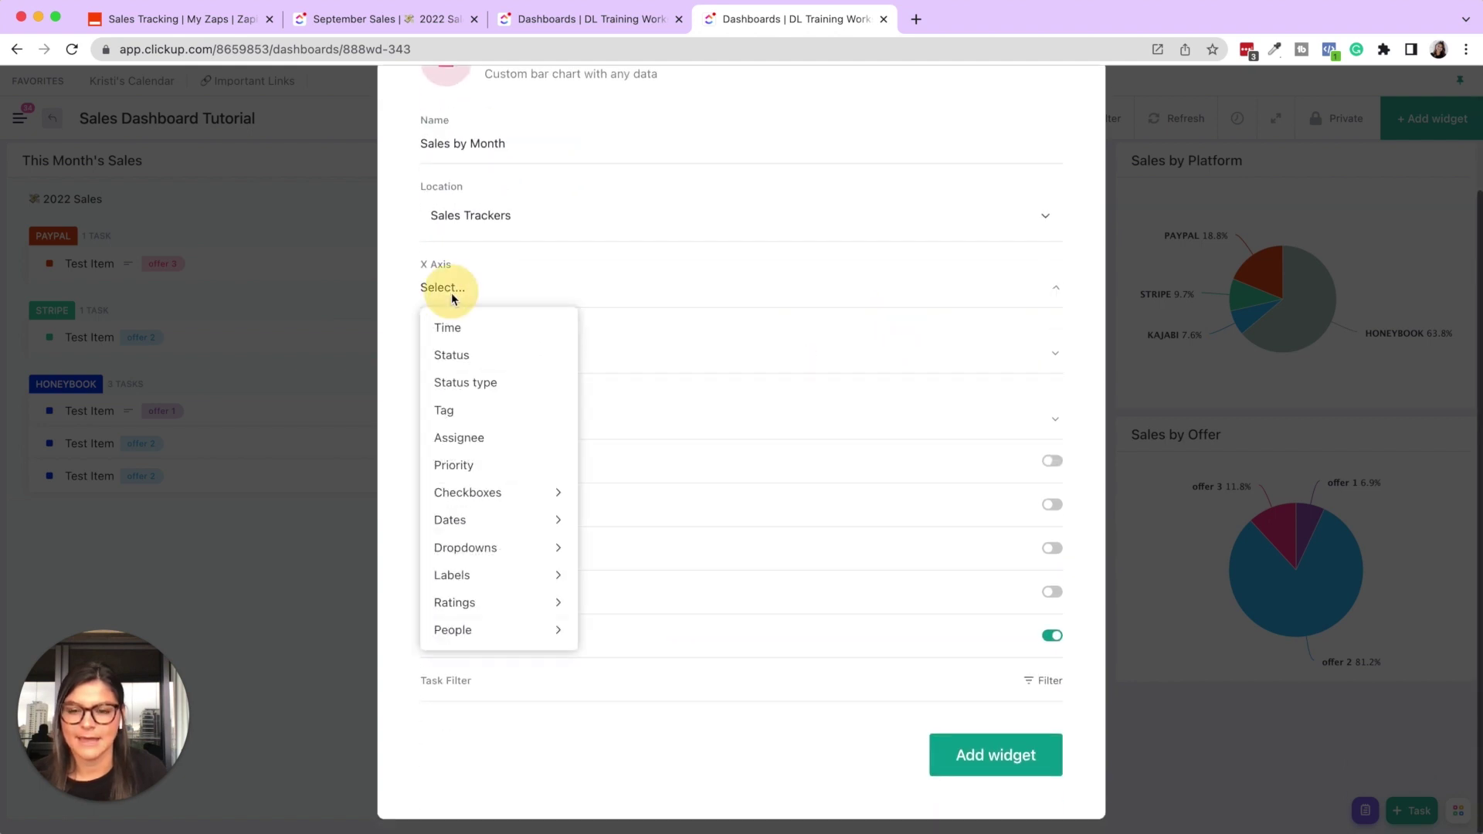
pyautogui.click(474, 266)
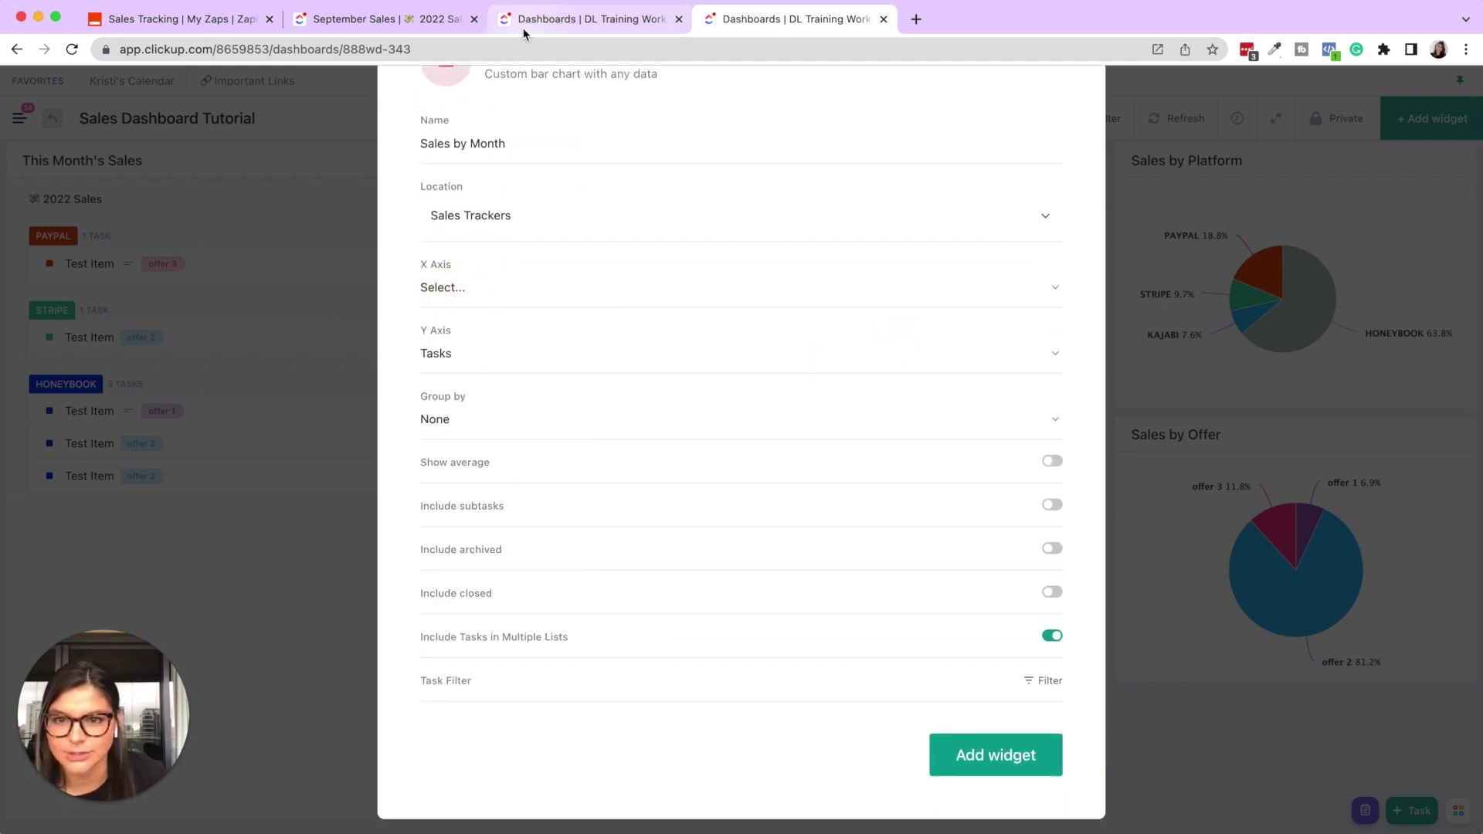
pyautogui.click(590, 18)
pyautogui.click(1062, 303)
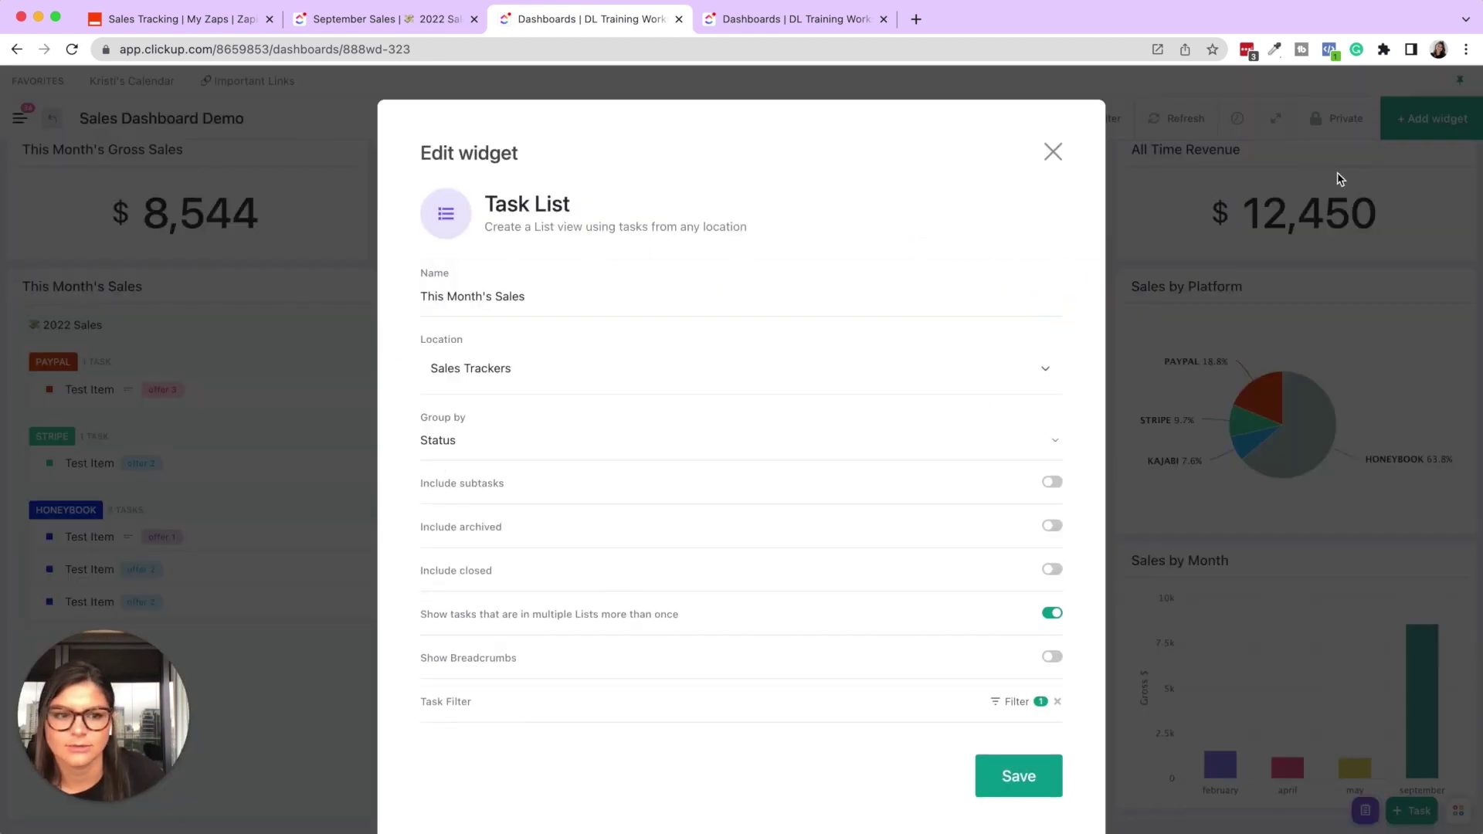
pyautogui.click(1362, 183)
pyautogui.click(1428, 559)
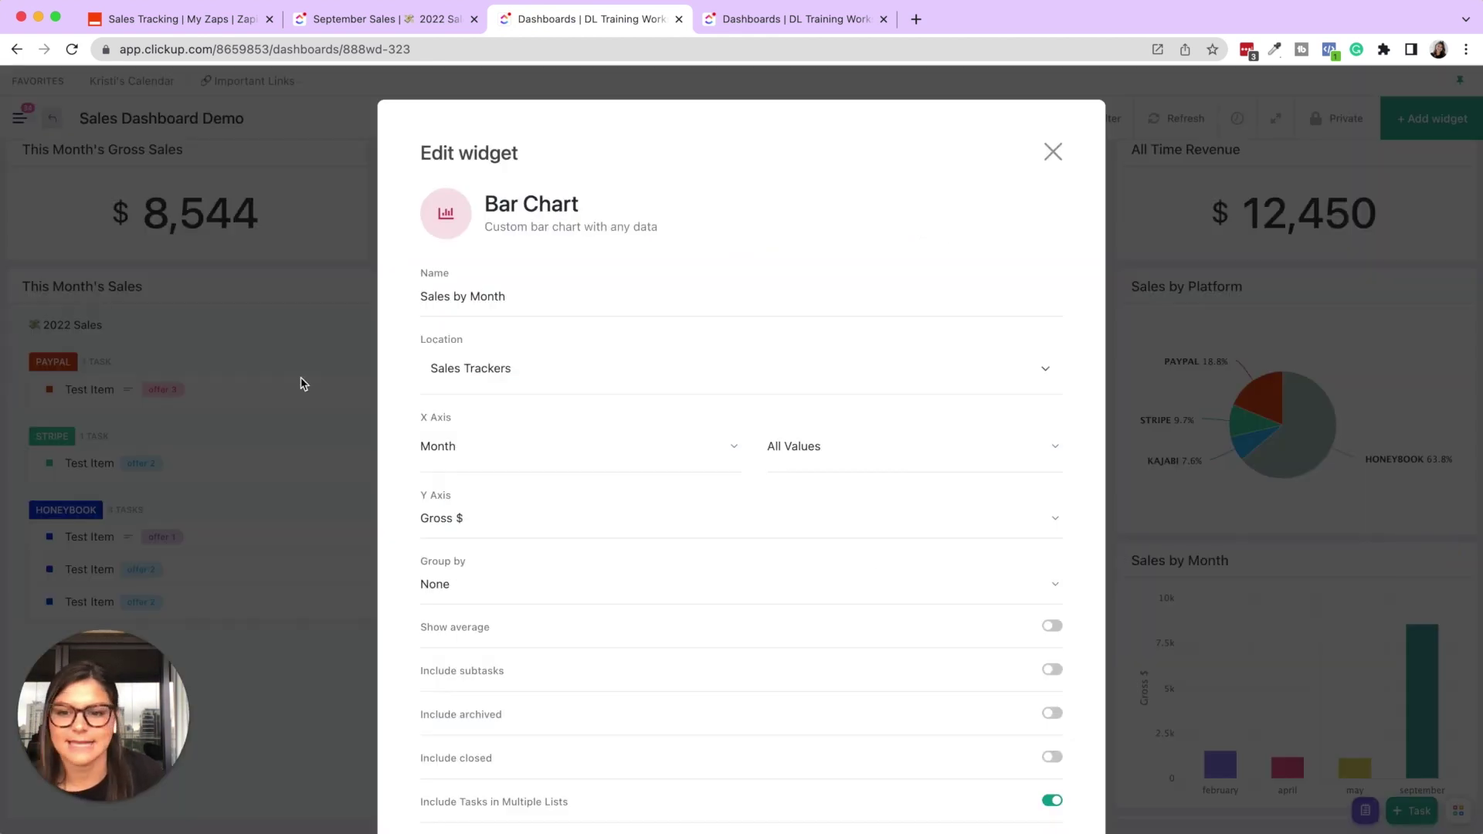
pyautogui.click(772, 19)
# Step: Plot Gross $ against the Month dropdown field and add the chart to the dashboard
pyautogui.click(449, 289)
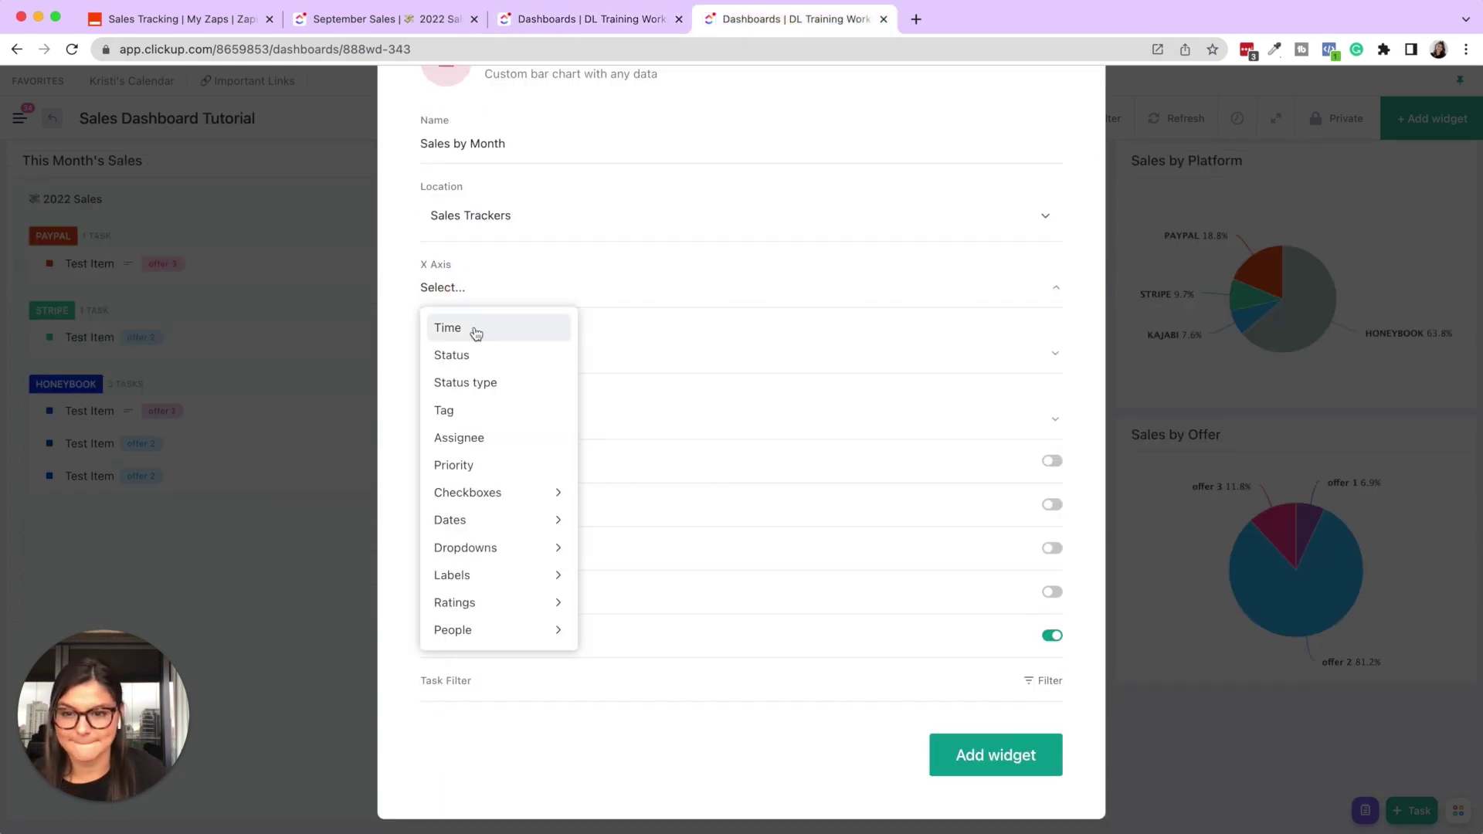
pyautogui.click(495, 544)
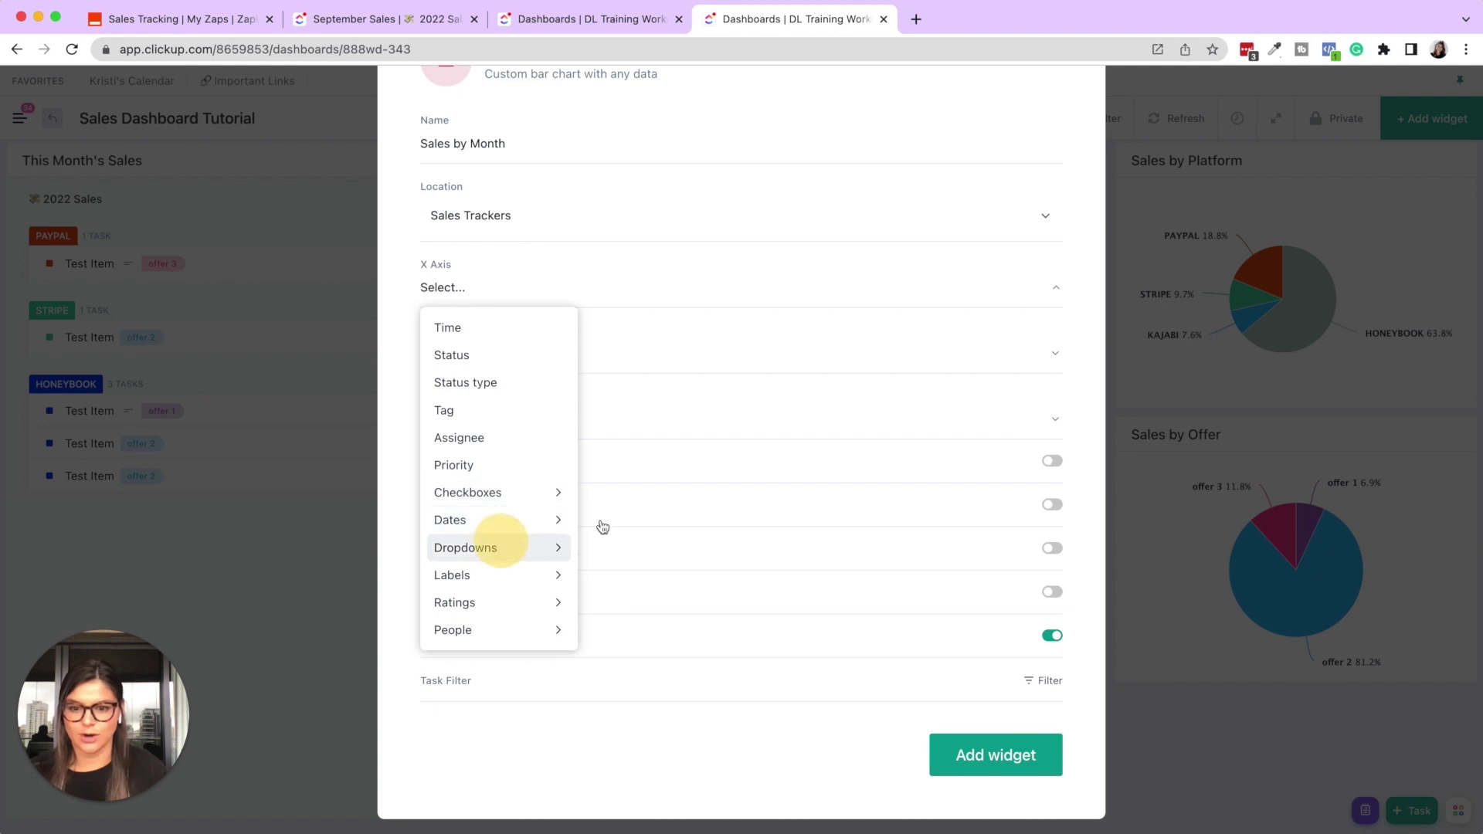
pyautogui.write('month')
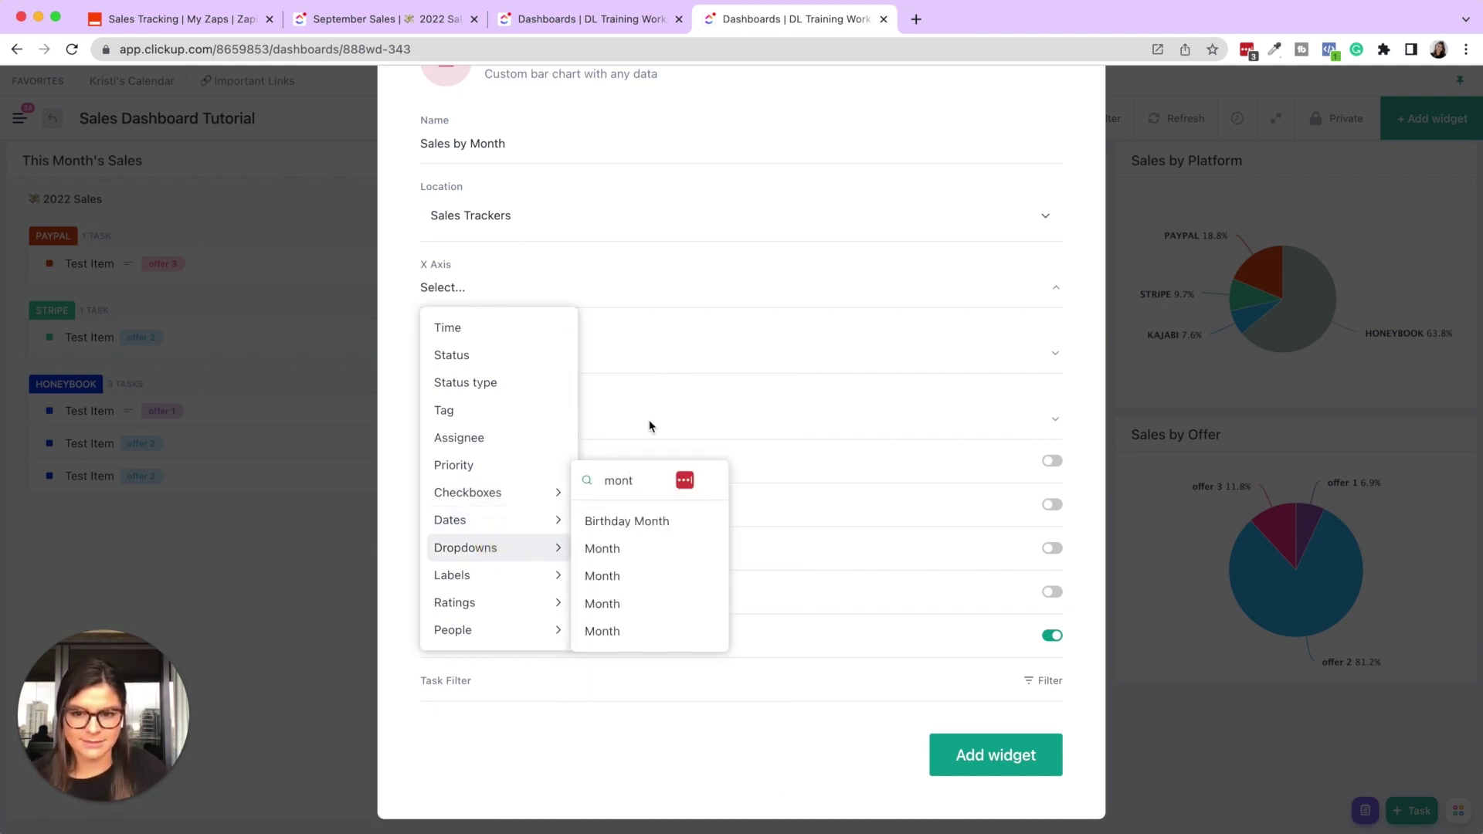
pyautogui.click(614, 549)
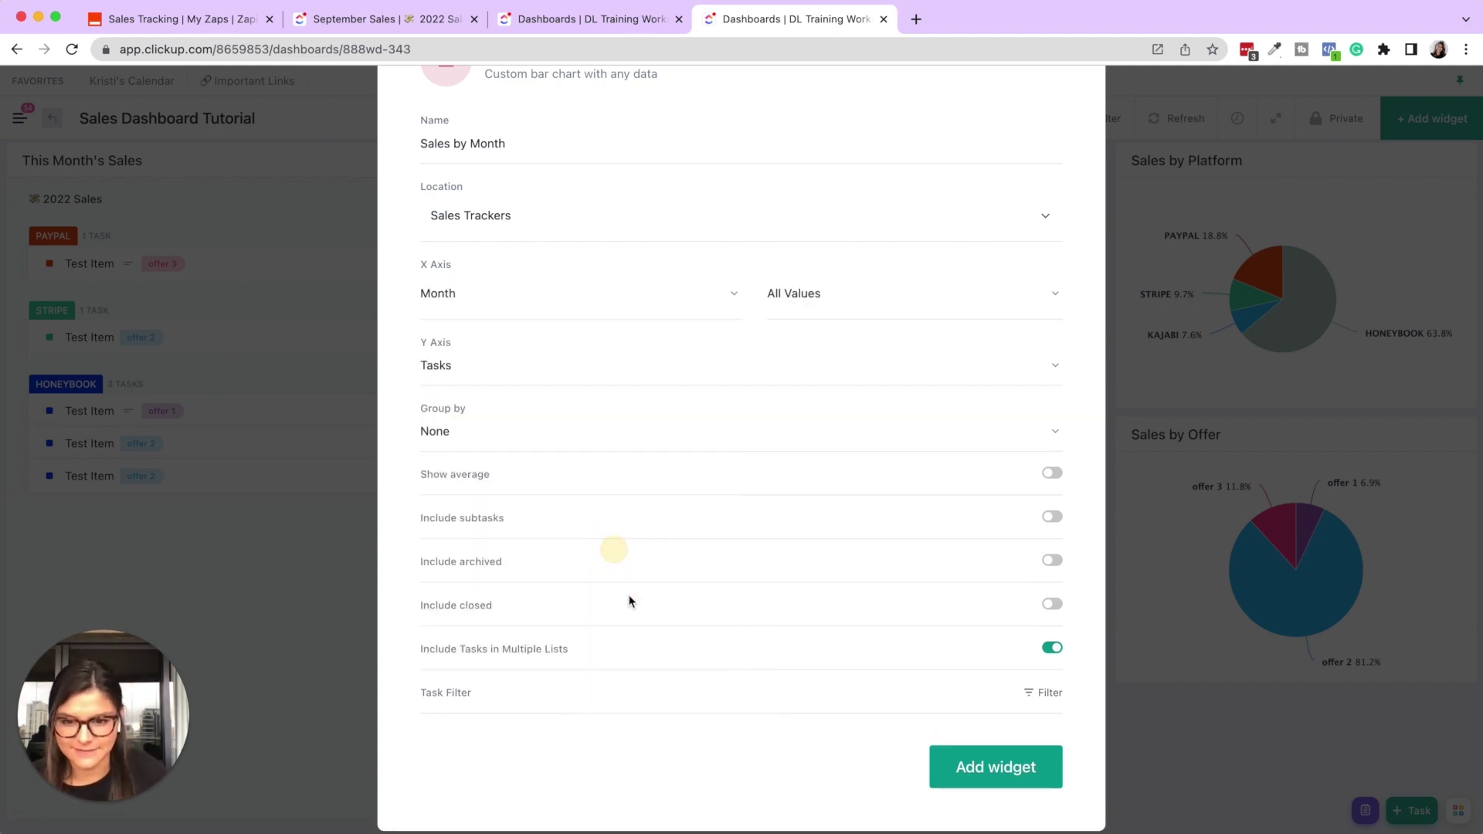
pyautogui.click(440, 371)
pyautogui.click(506, 610)
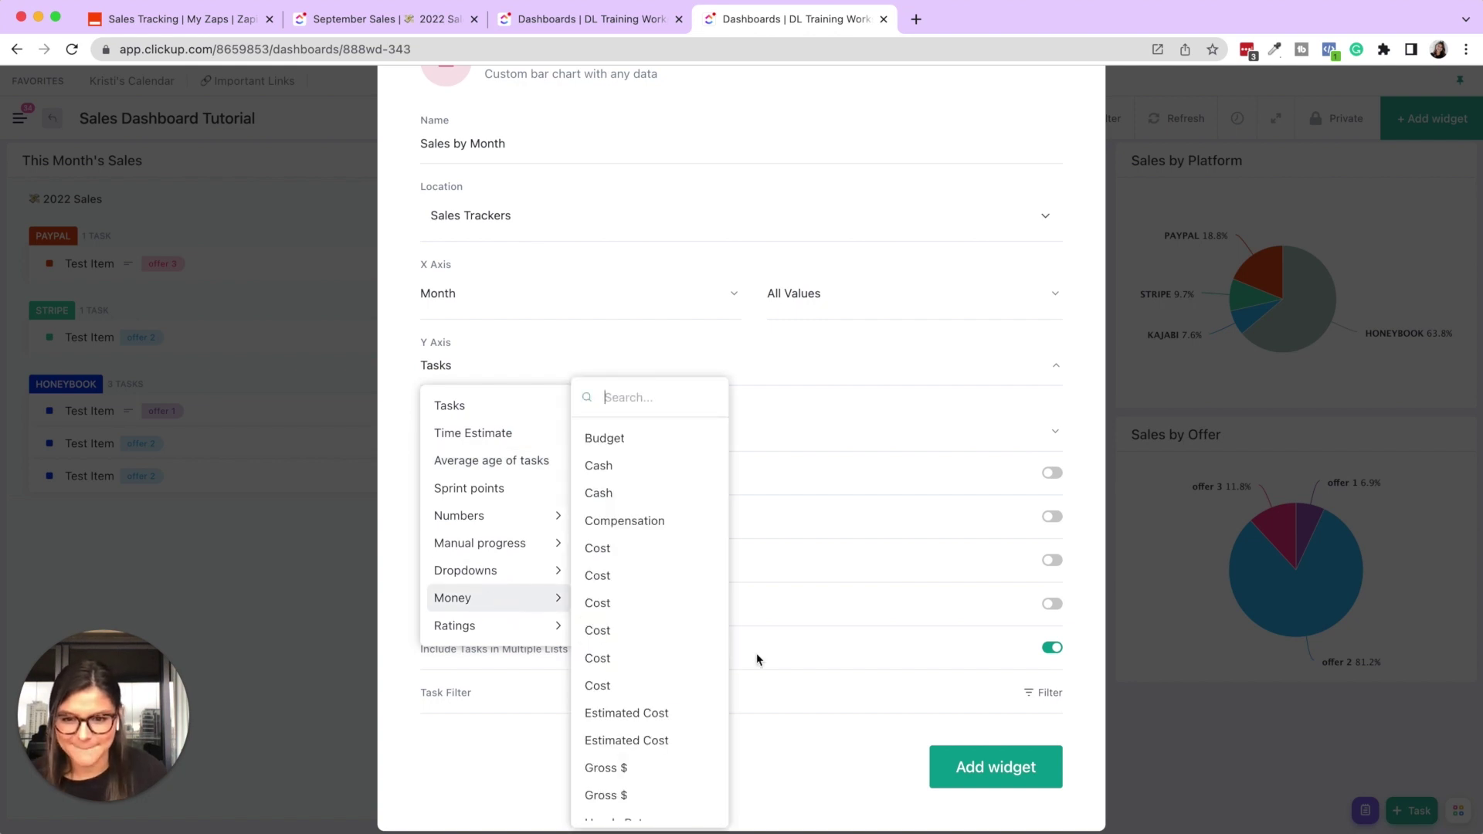
pyautogui.click(617, 767)
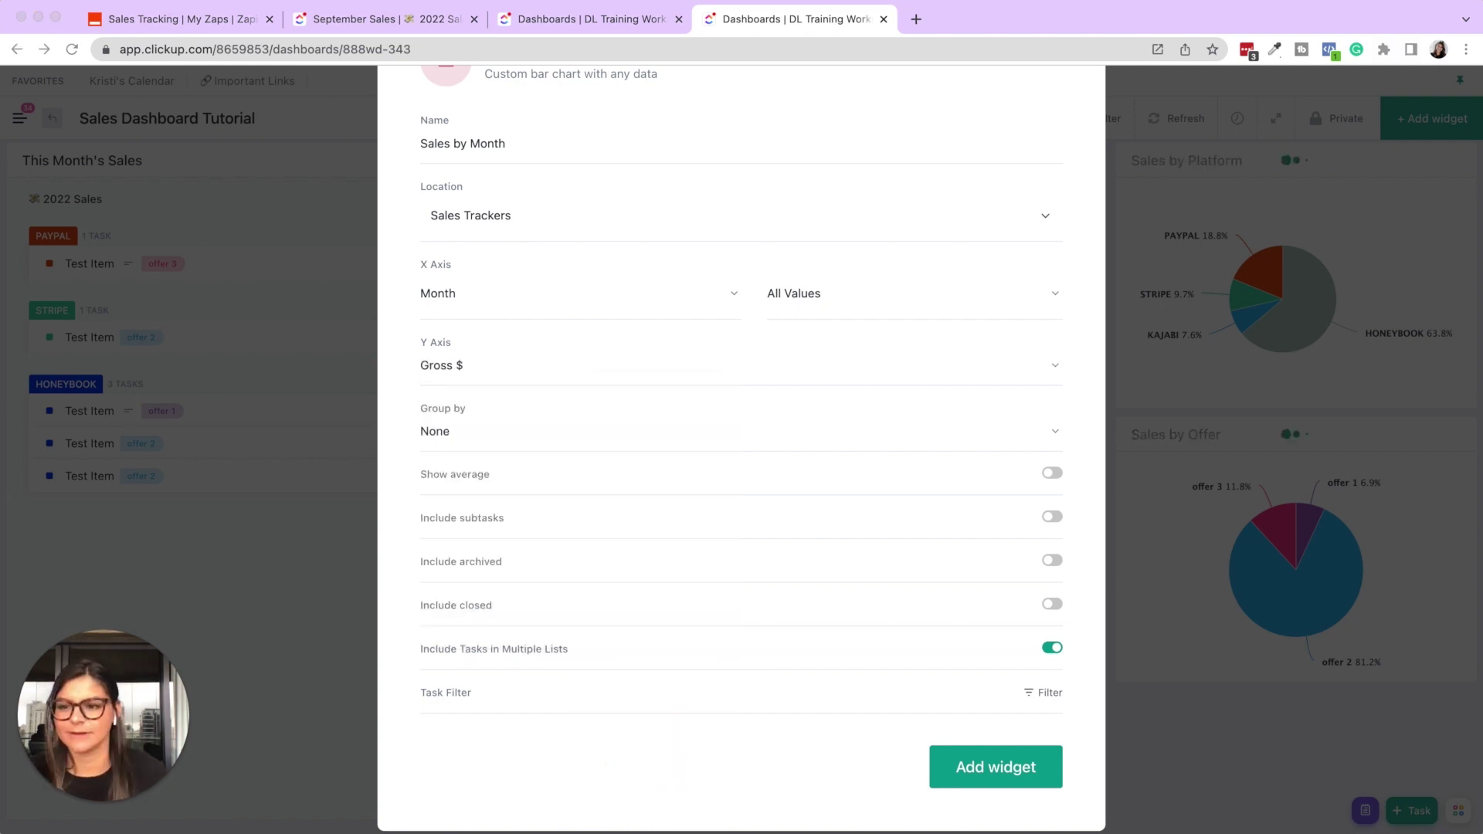
pyautogui.click(995, 766)
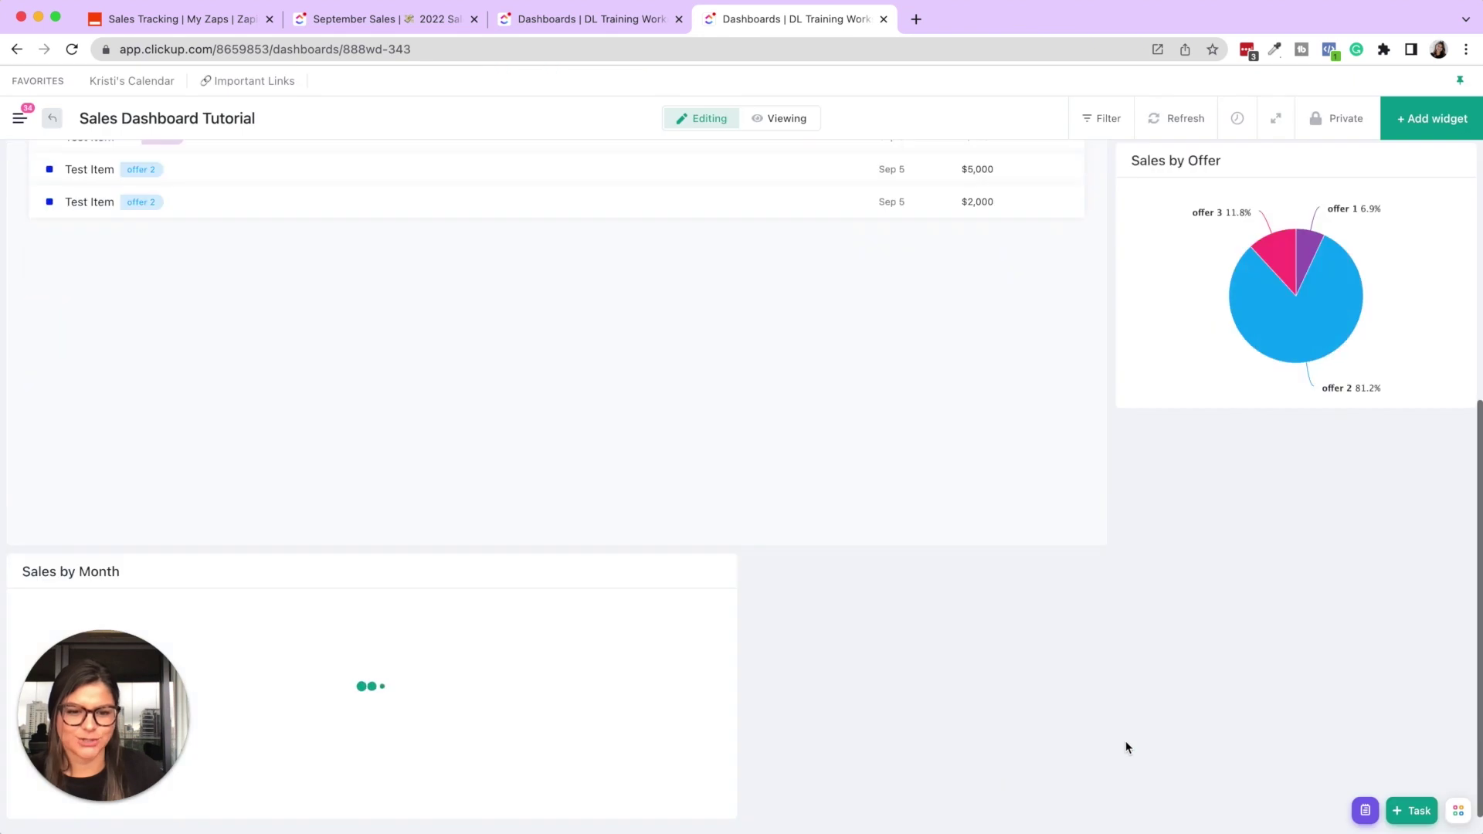
# Step: Narrow Sales by Month, move it under Sales by Offer, and lengthen This Month's Sales
pyautogui.moveTo(735, 561); pyautogui.dragTo(298, 563)
pyautogui.moveTo(16, 571); pyautogui.dragTo(1135, 464)
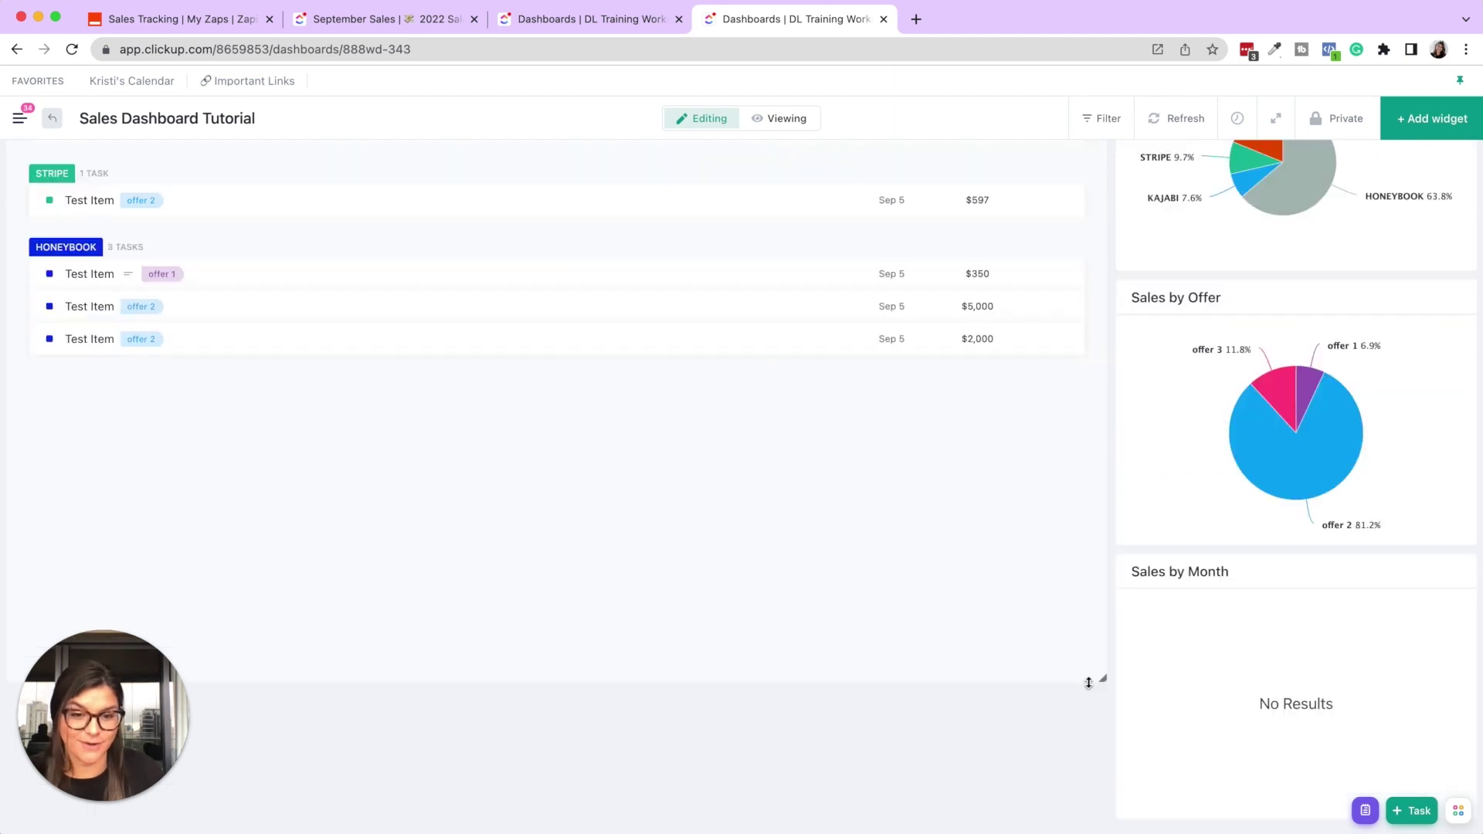
pyautogui.moveTo(1088, 682); pyautogui.dragTo(1088, 760)
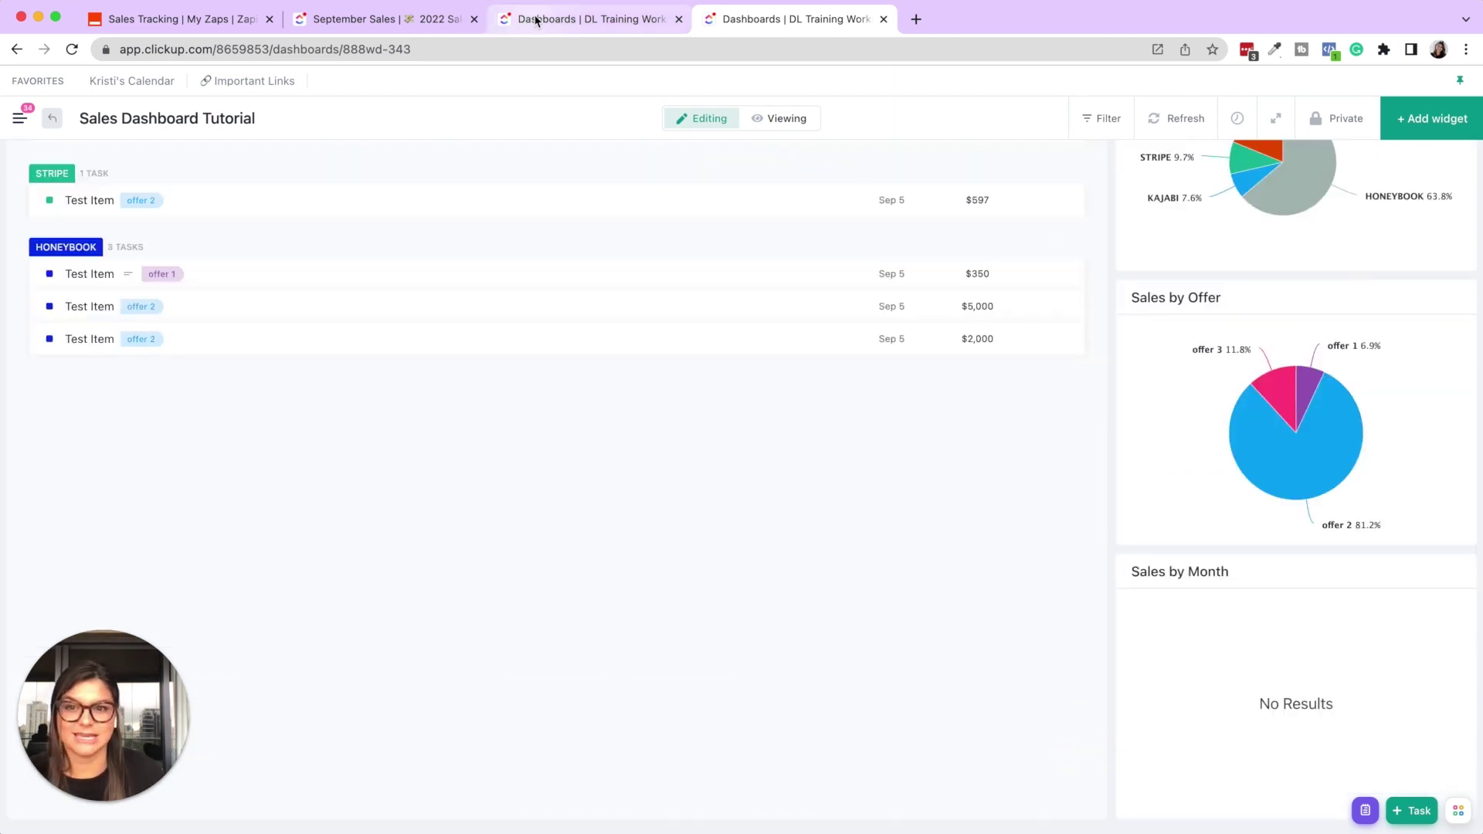
# Step: Re-set the Sales by Month x-axis to the Month field and save the settings
pyautogui.click(1435, 570)
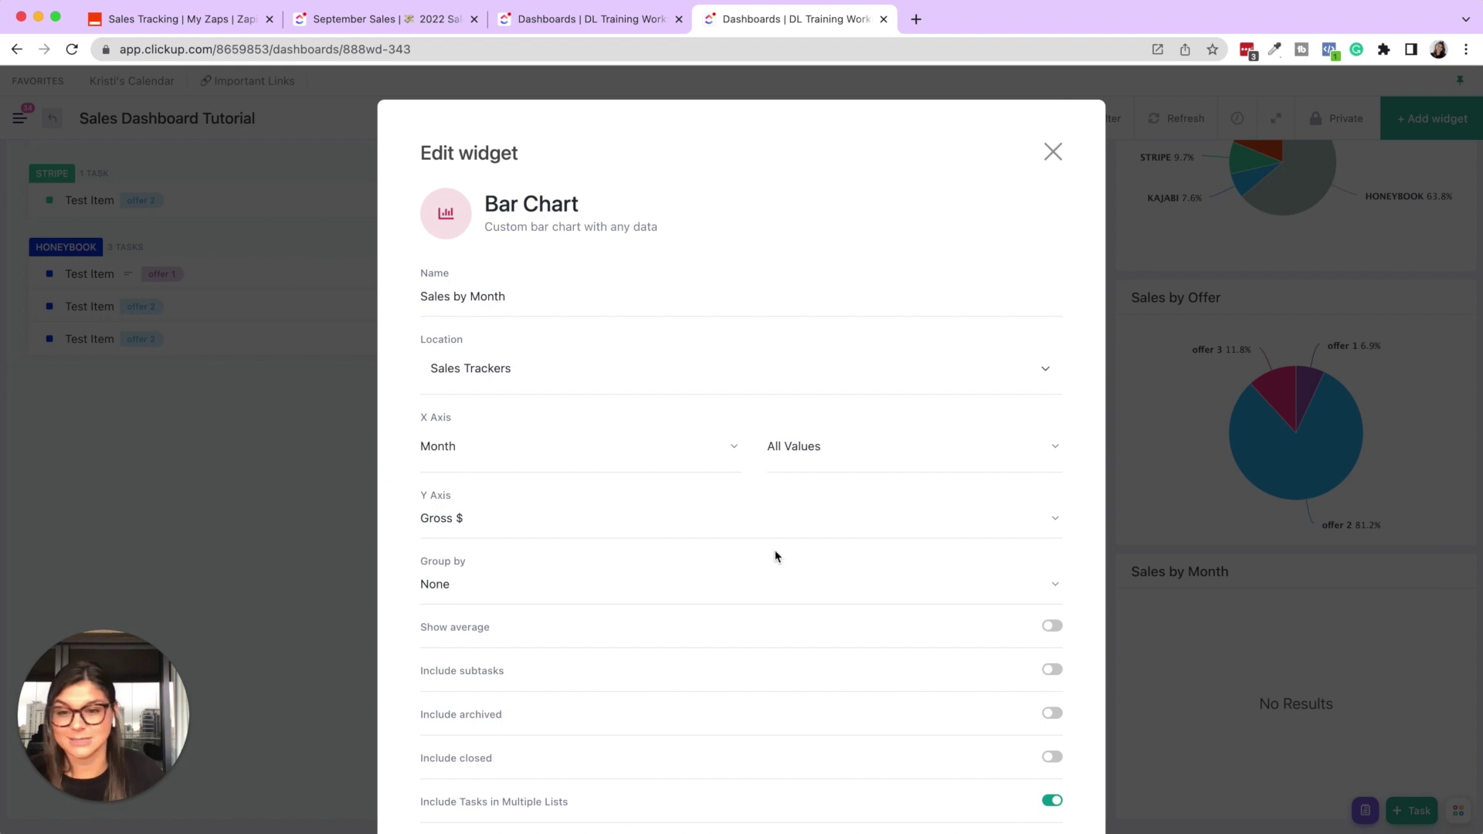
pyautogui.click(438, 448)
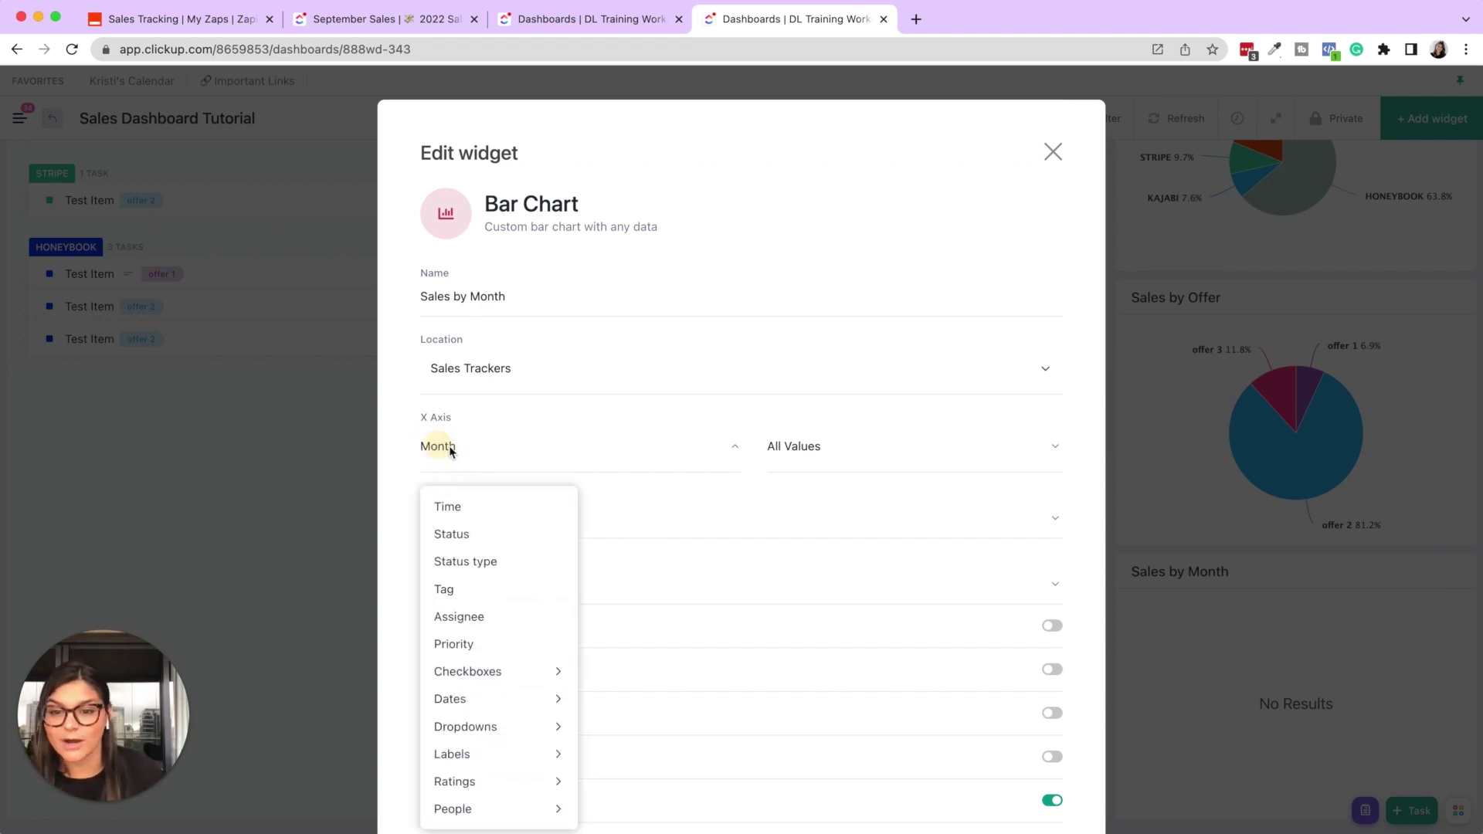
pyautogui.click(523, 725)
pyautogui.write('mon')
pyautogui.click(642, 746)
pyautogui.scroll(-3, 895, 675)
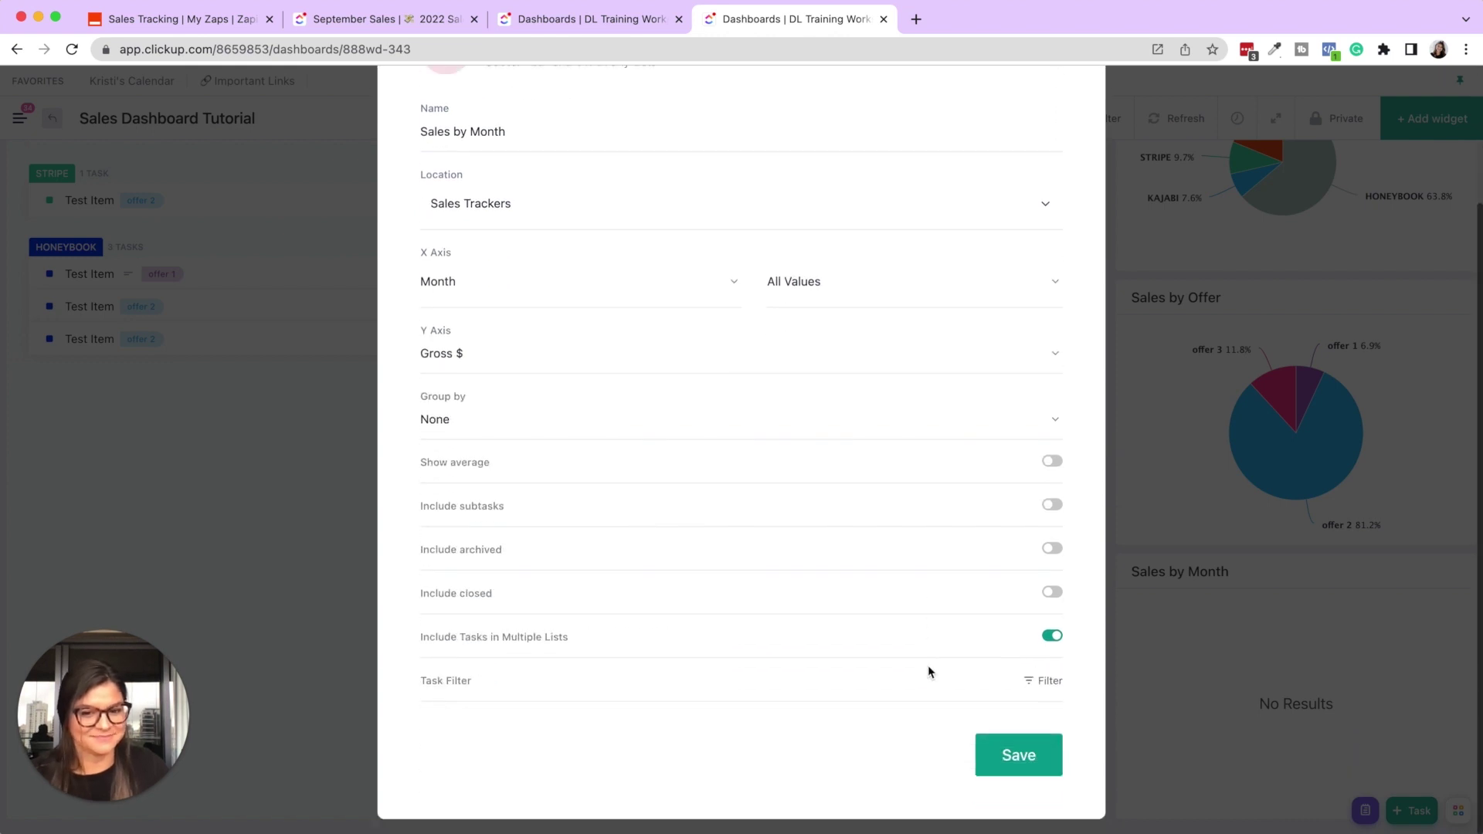
pyautogui.click(1015, 744)
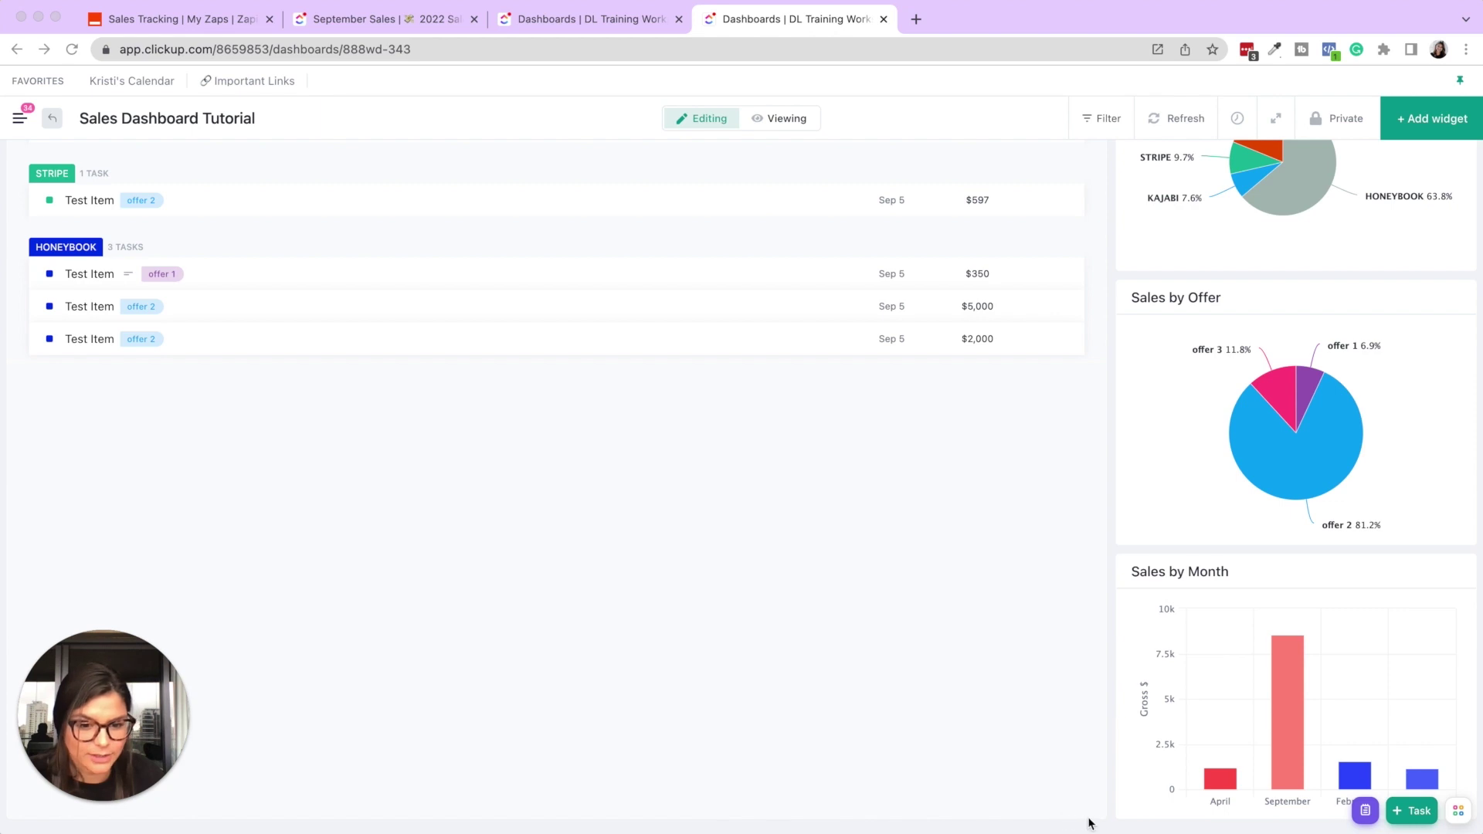
# Step: Switch the month bars to Manual sorting and move one month to the end
pyautogui.scroll(-3, 1085, 818)
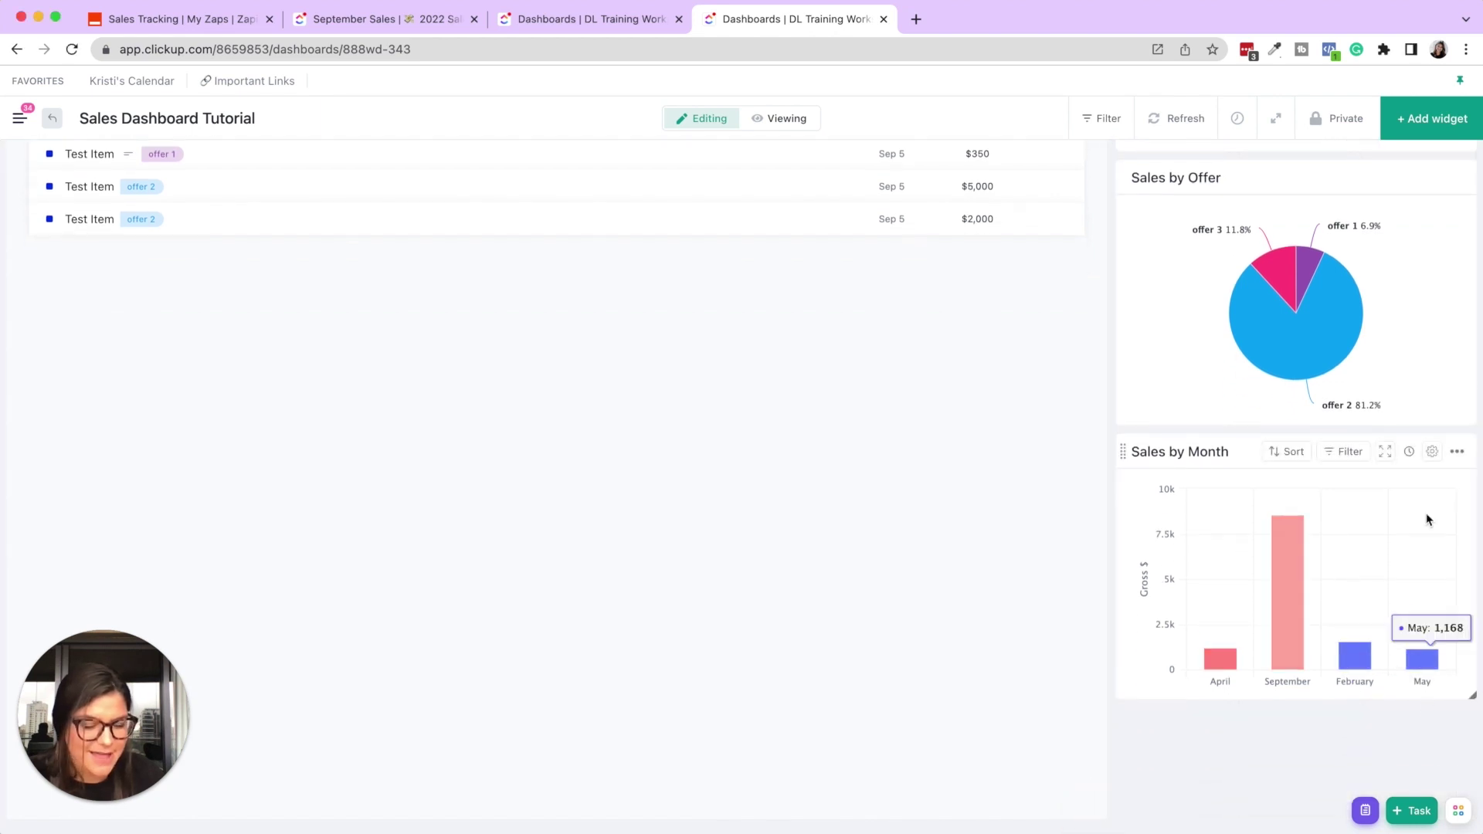
pyautogui.click(1295, 454)
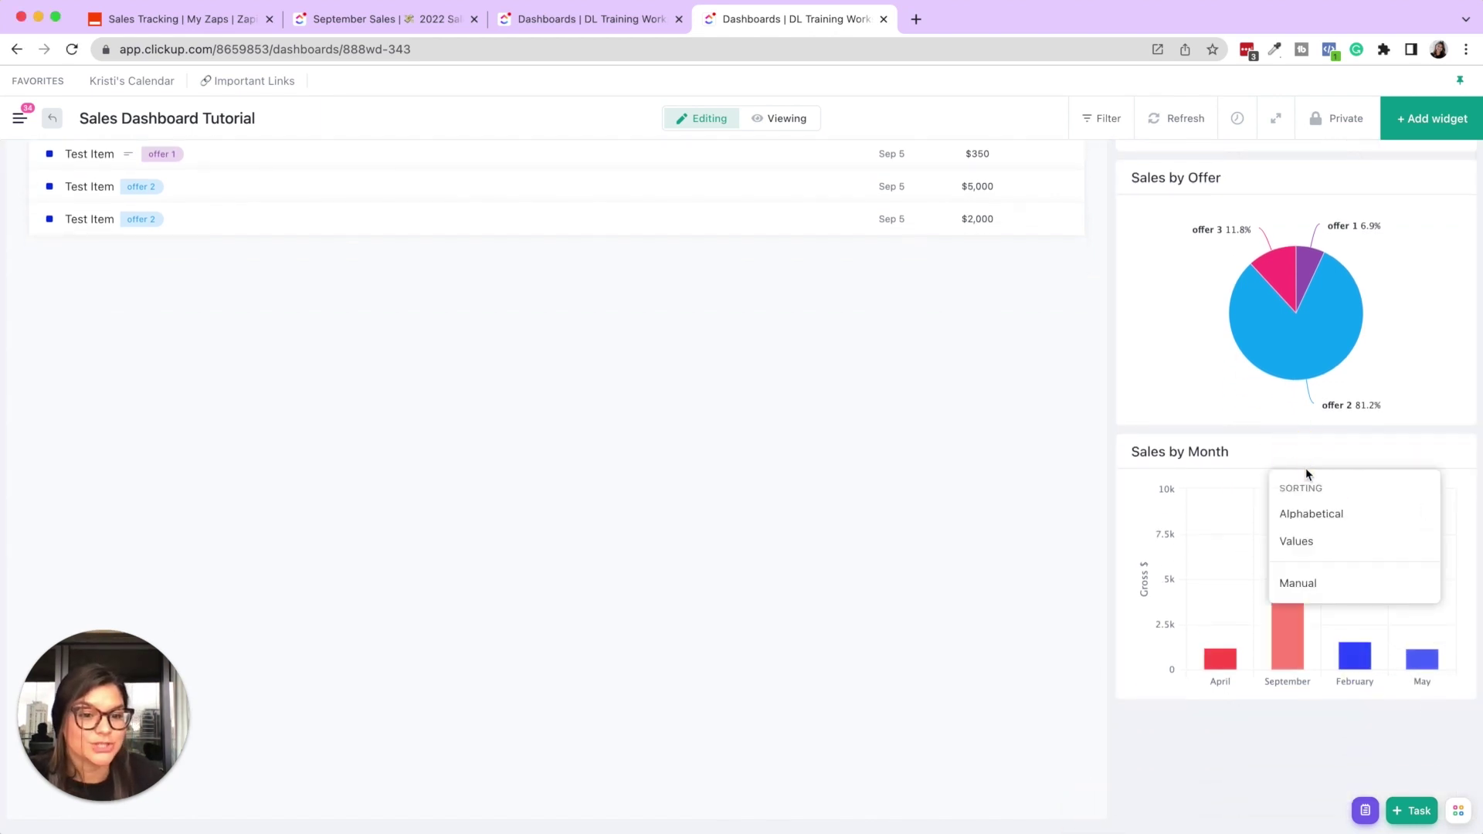
pyautogui.click(1311, 587)
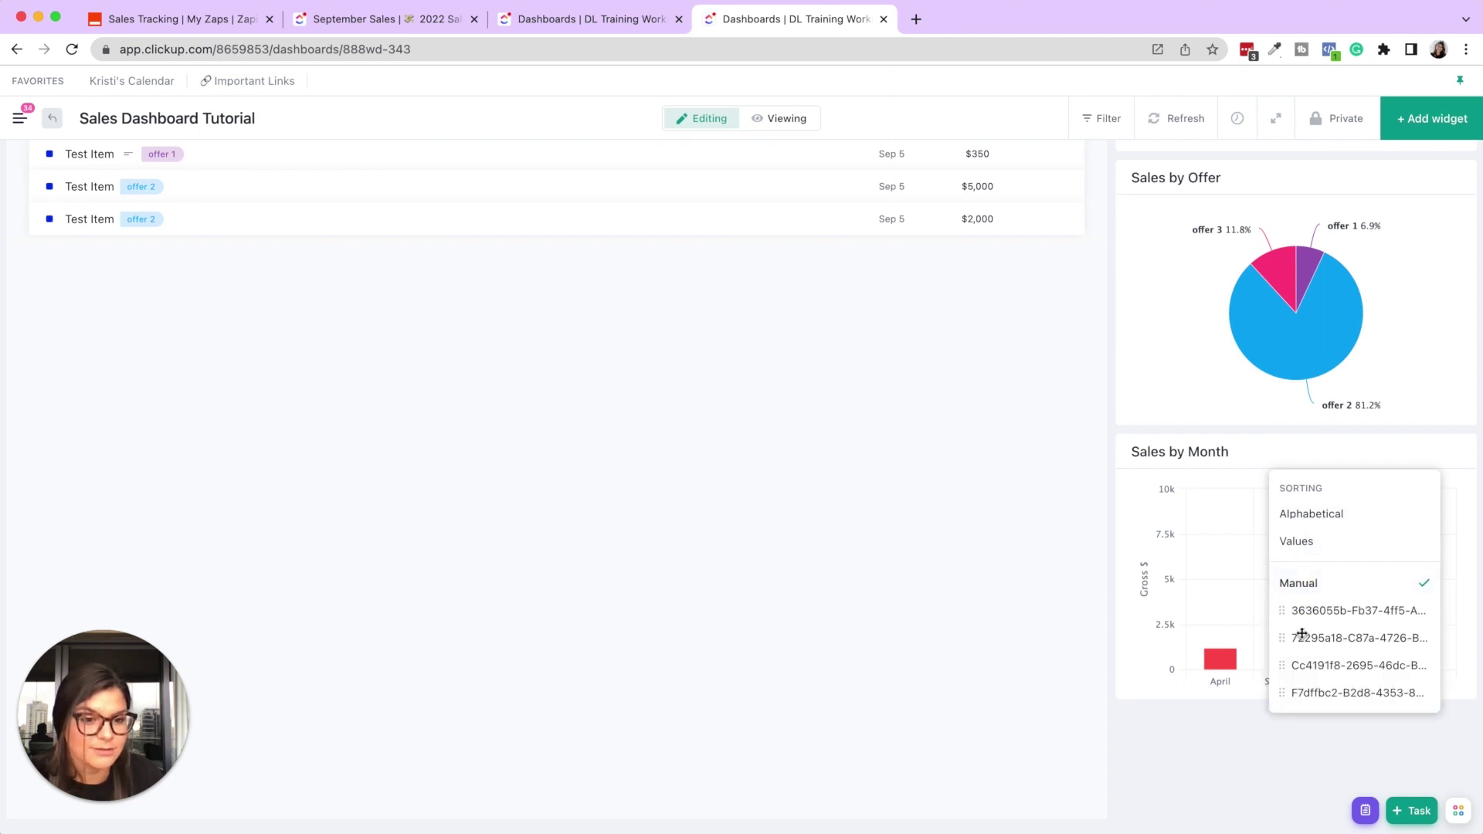
pyautogui.moveTo(1285, 642); pyautogui.dragTo(1284, 698)
pyautogui.click(1136, 768)
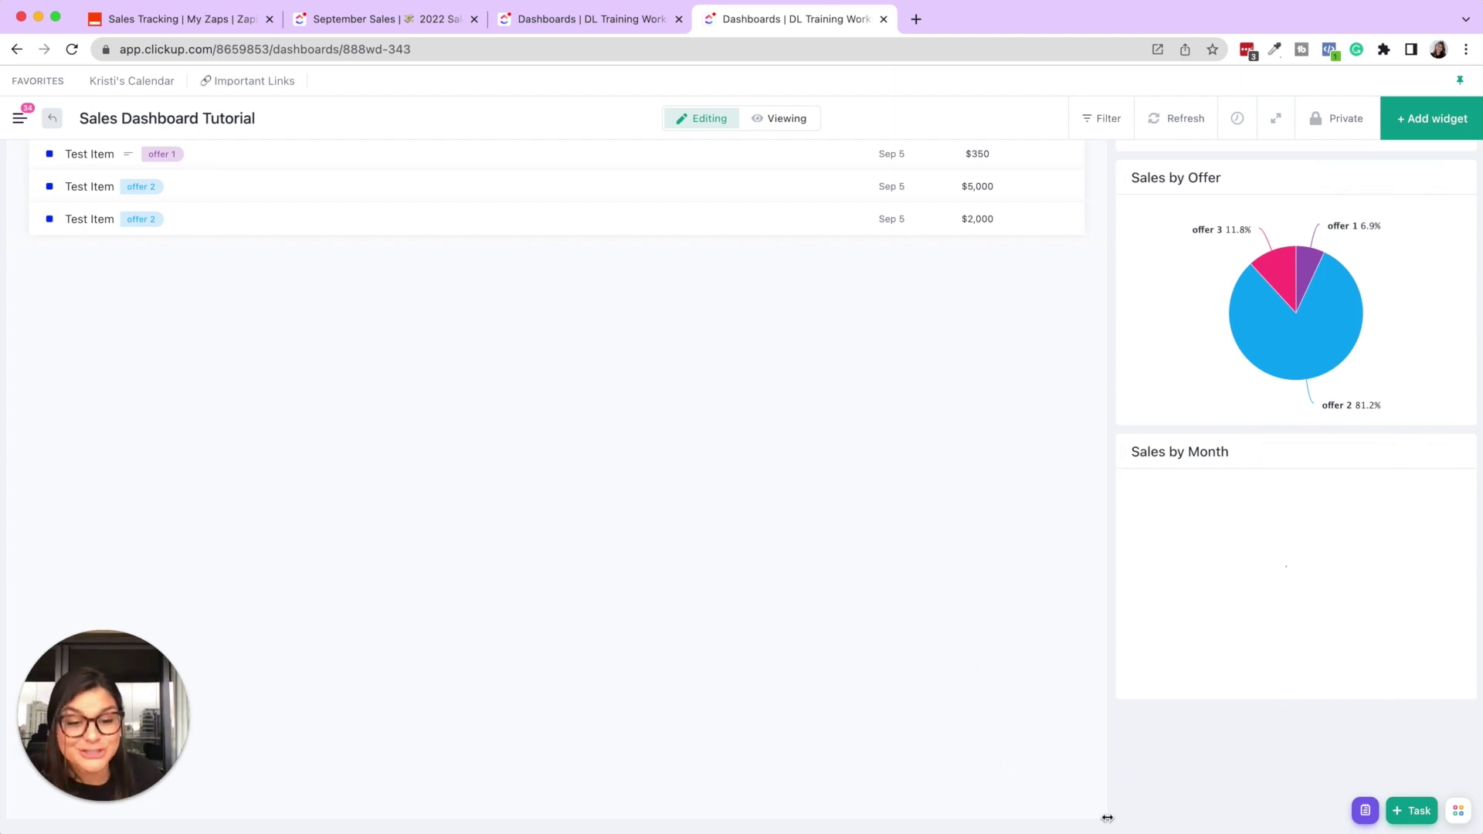
# Step: Drag This Month's Sales list's bottom edge up to shorten it, then scroll back up
pyautogui.scroll(-1, 1103, 809)
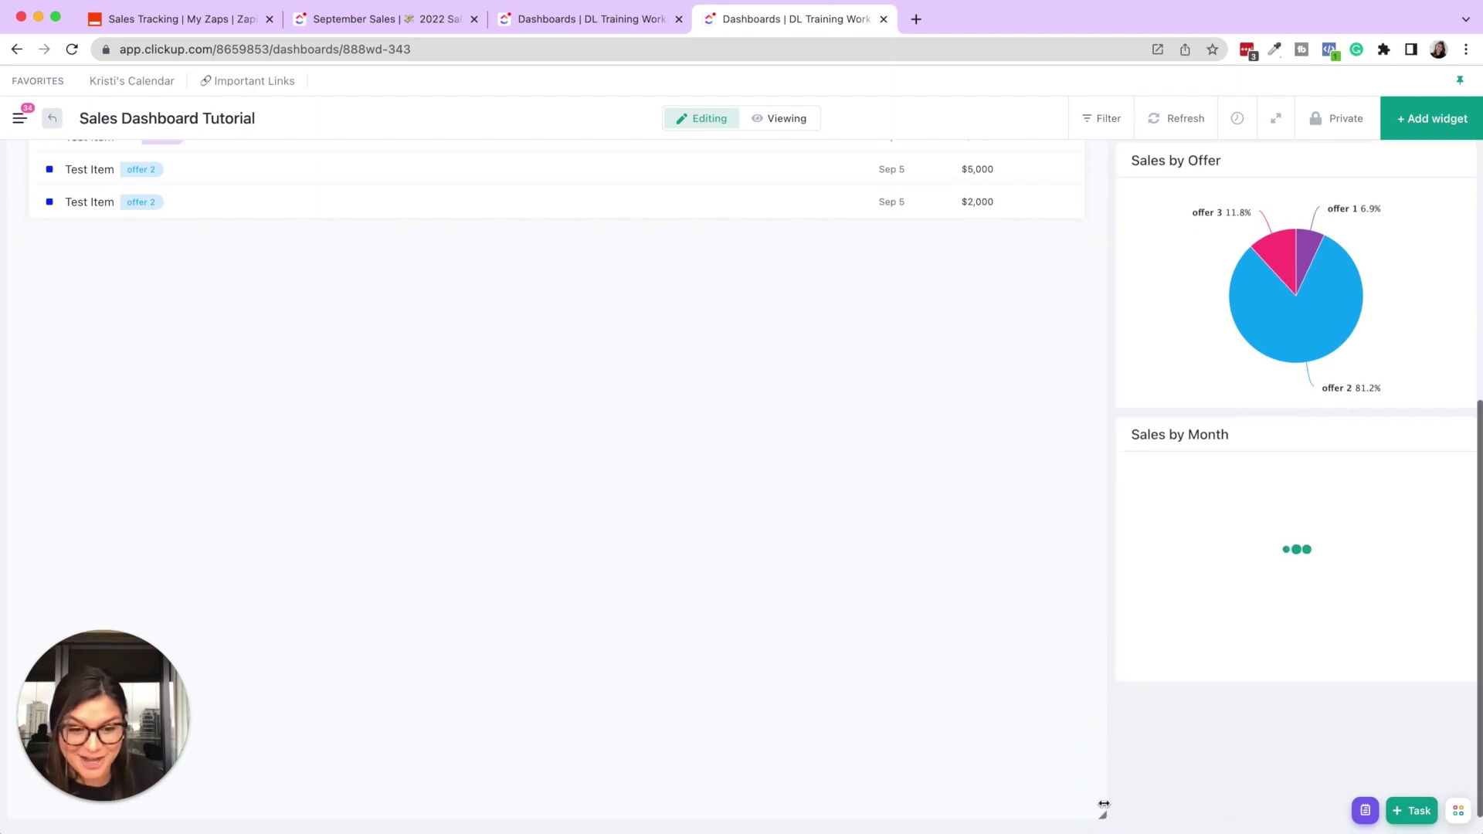
pyautogui.moveTo(1104, 809); pyautogui.dragTo(1079, 655)
pyautogui.scroll(6, 1074, 656)
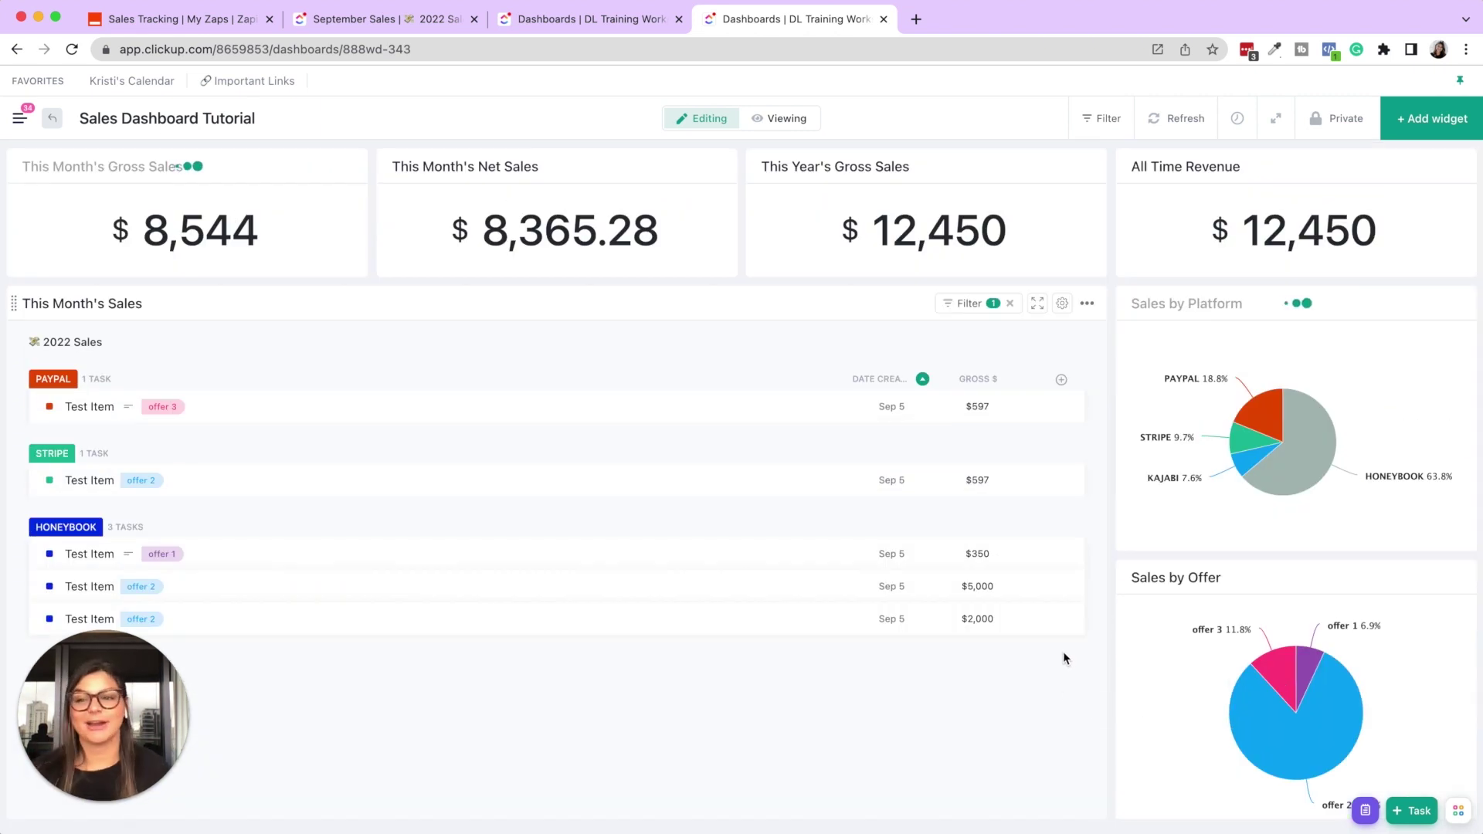